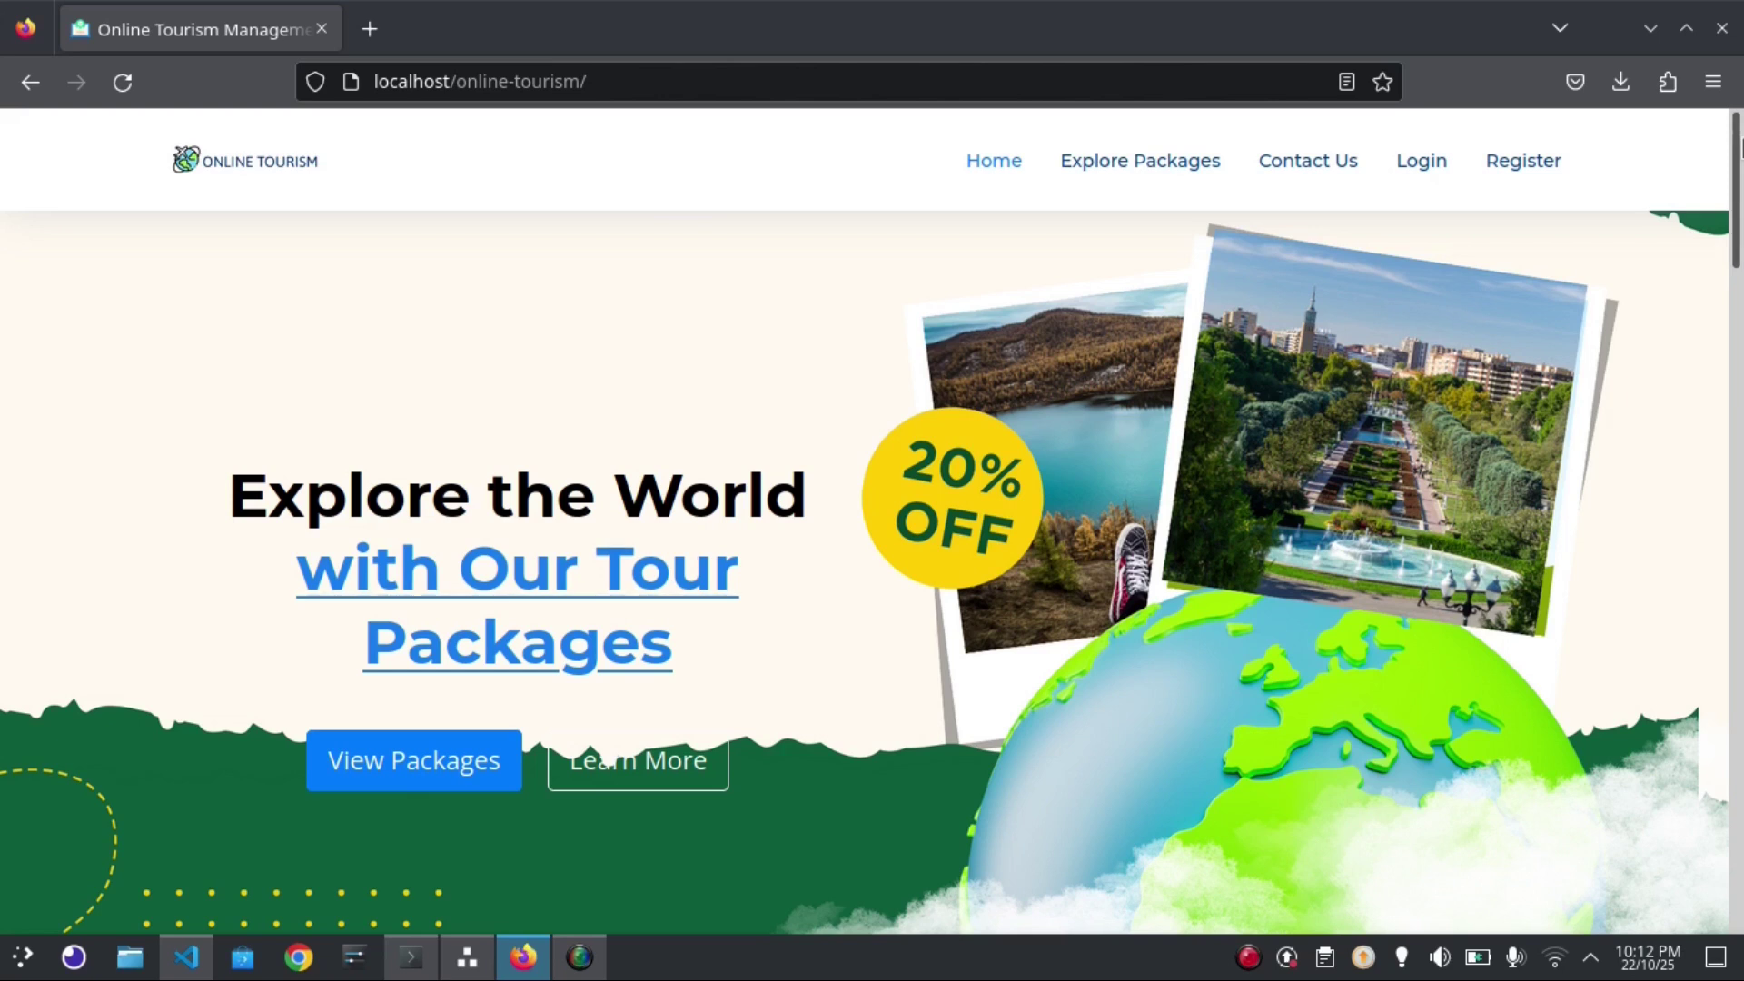
Open the packages page listing eight tours priced ₹9,500 to ₹25,000
scroll(1740, 234, down, 1)
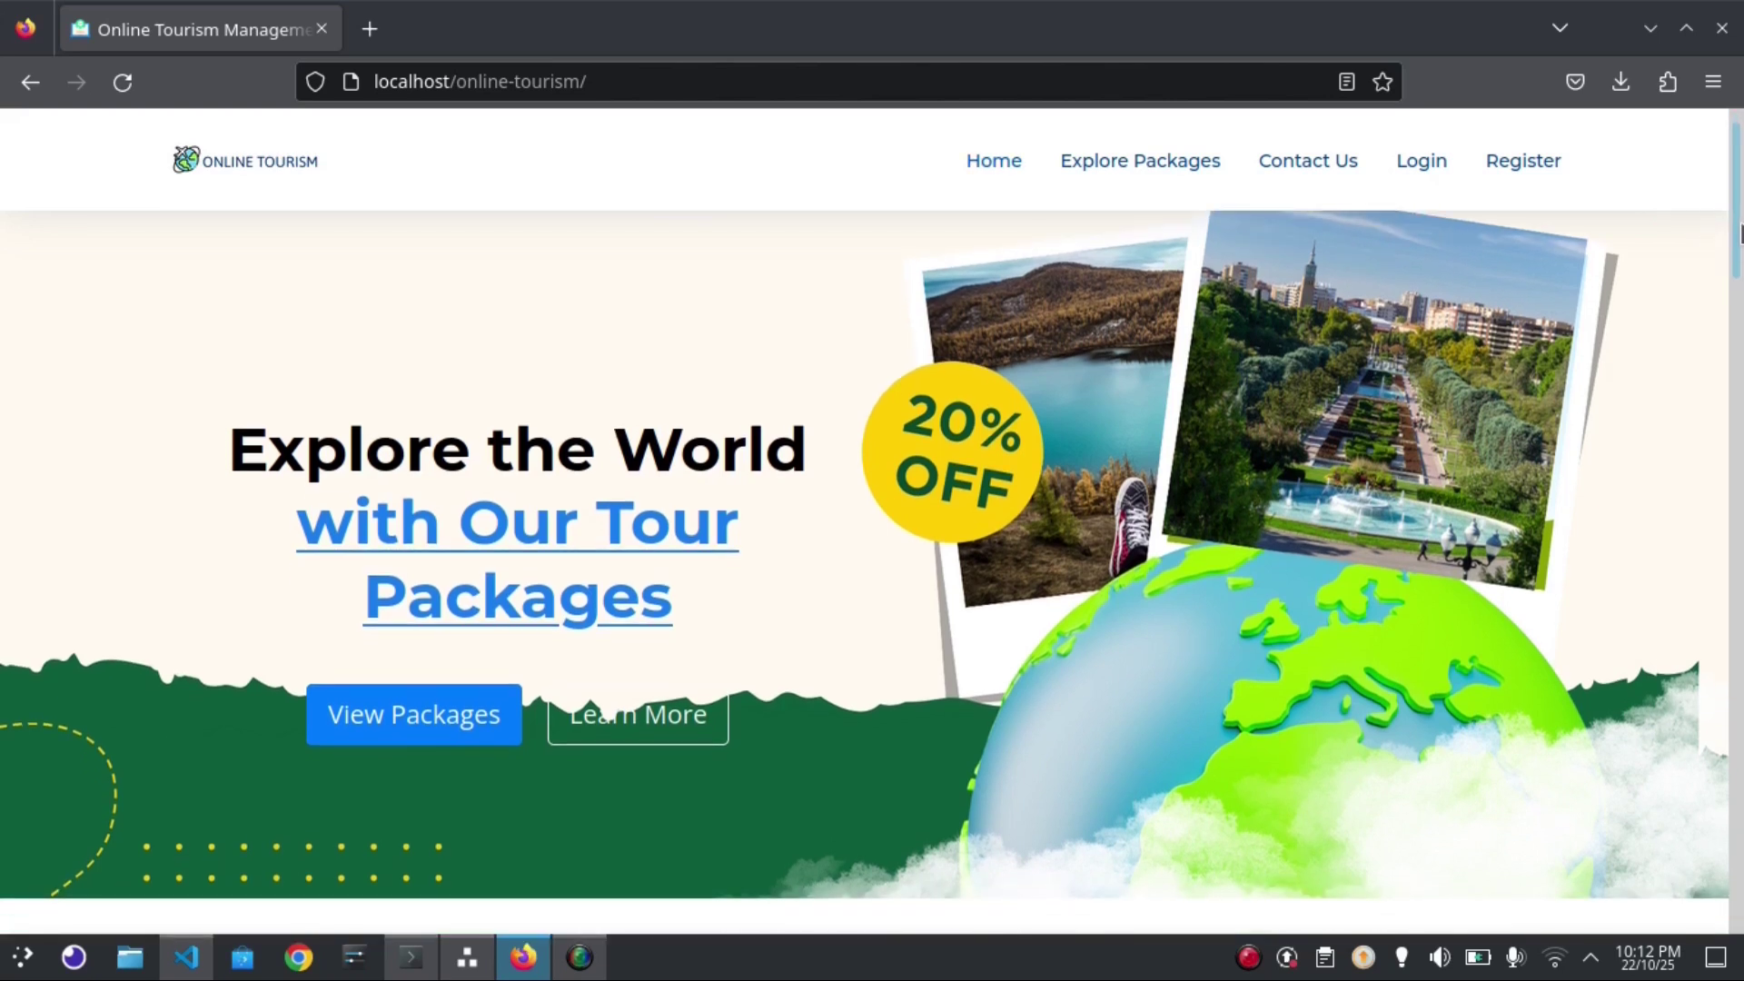
drag(1739, 233, 1739, 192)
scroll(1739, 590, up, 1)
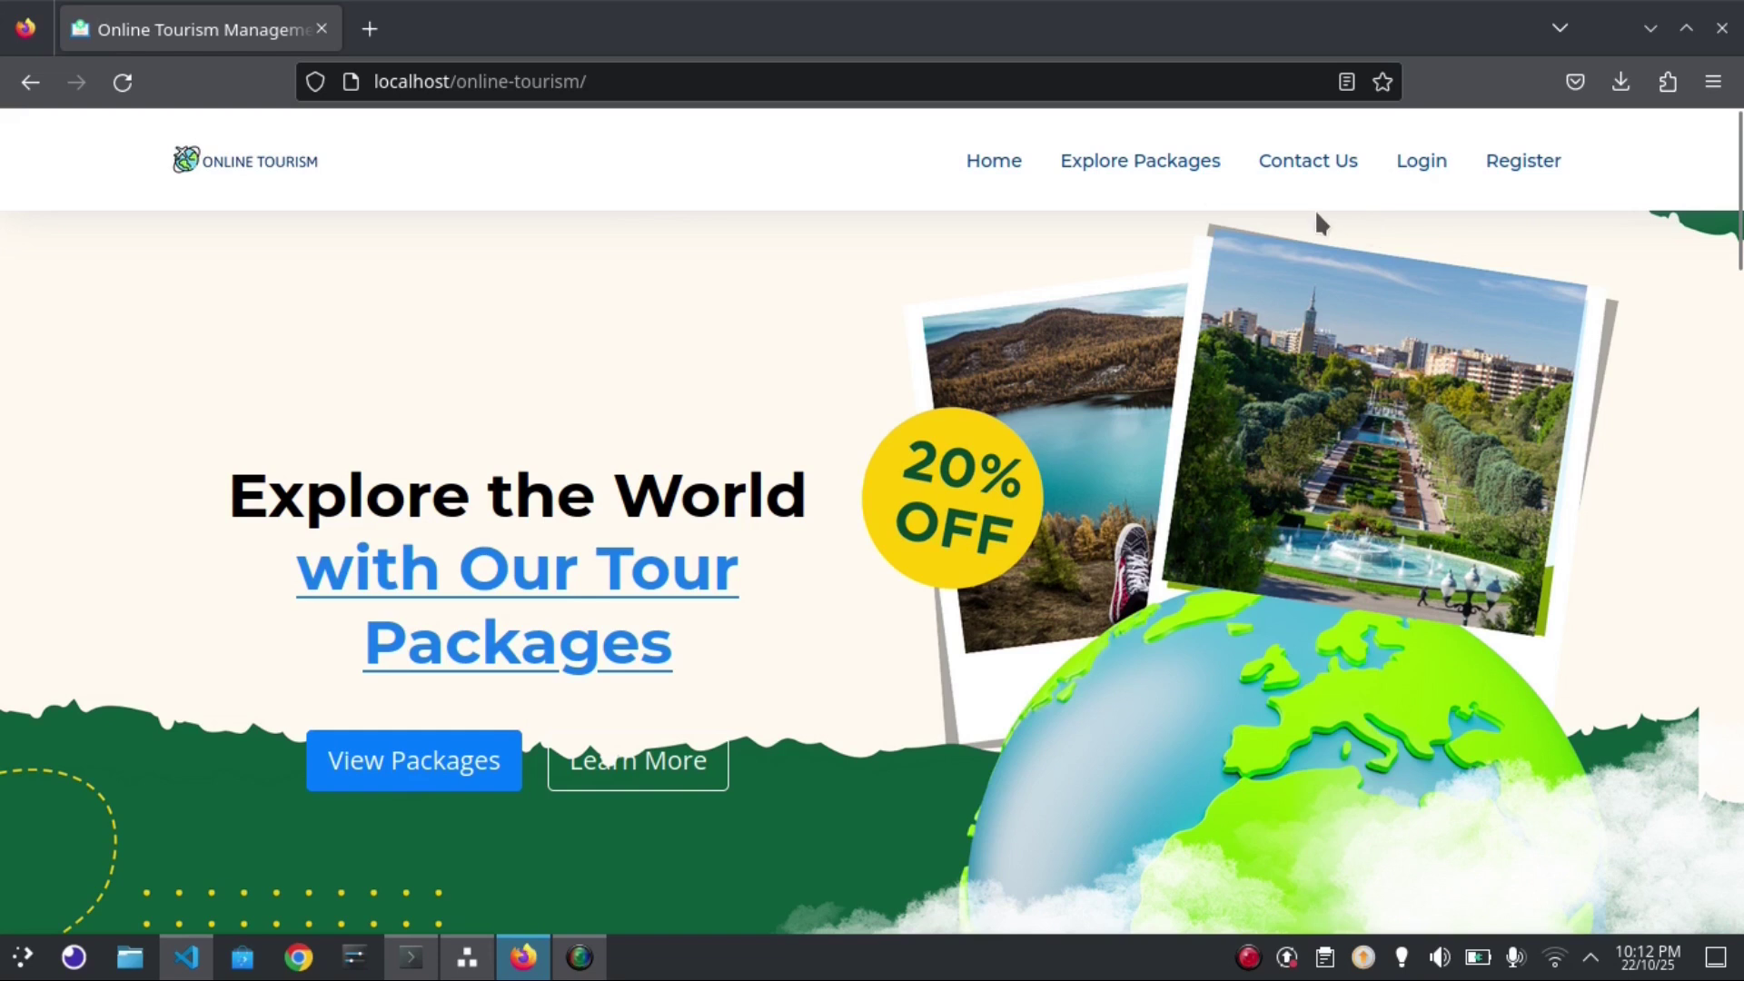
click(1140, 170)
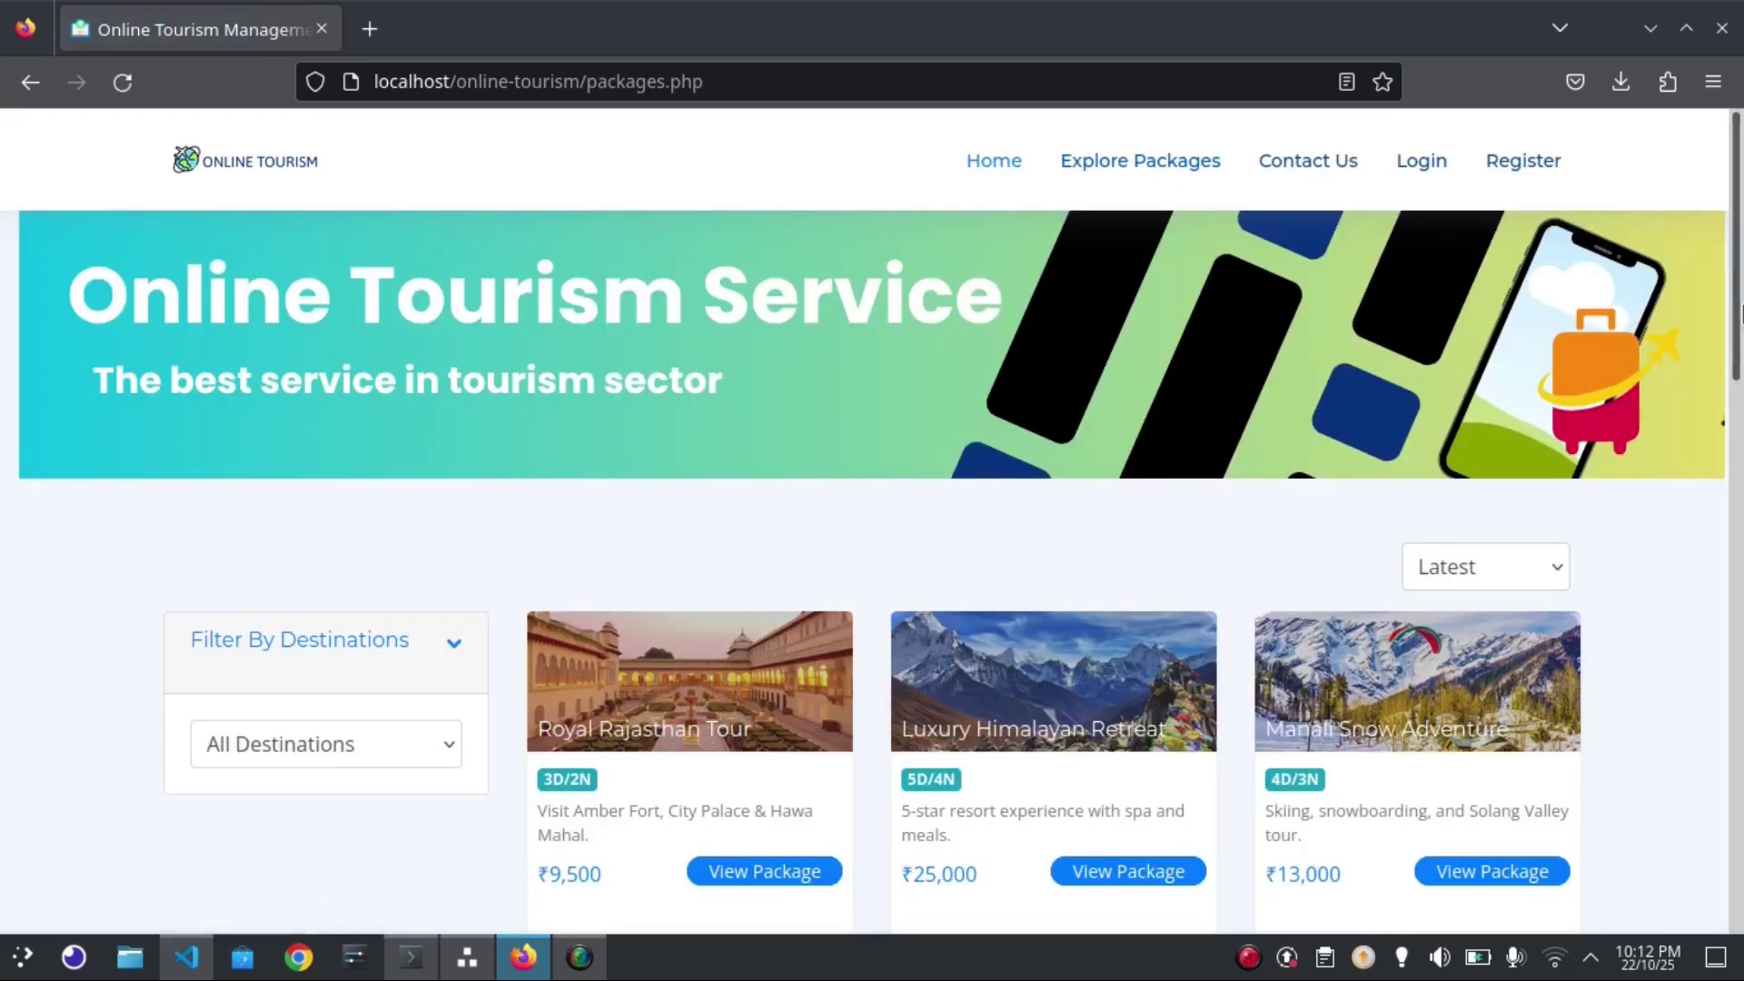
mouse_move(1739, 304)
mouse_down()
mouse_move(1741, 738)
mouse_move(1741, 300)
mouse_up()
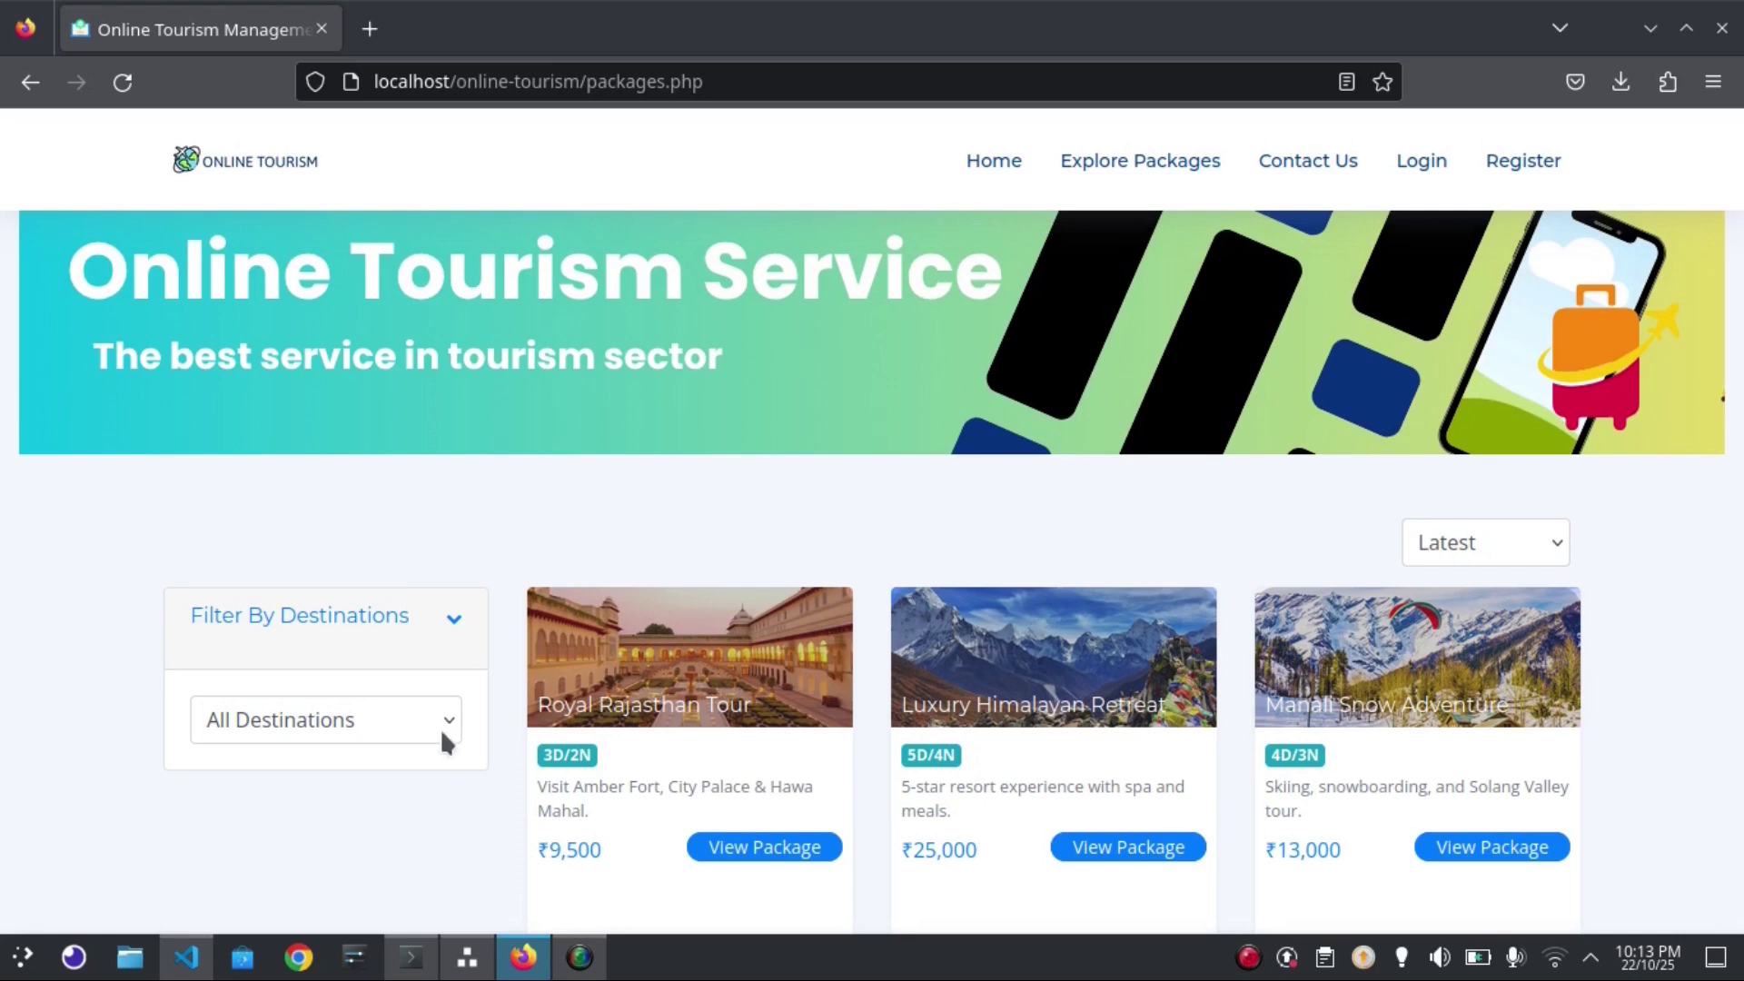
Filter the packages by the Goa destination
click(442, 733)
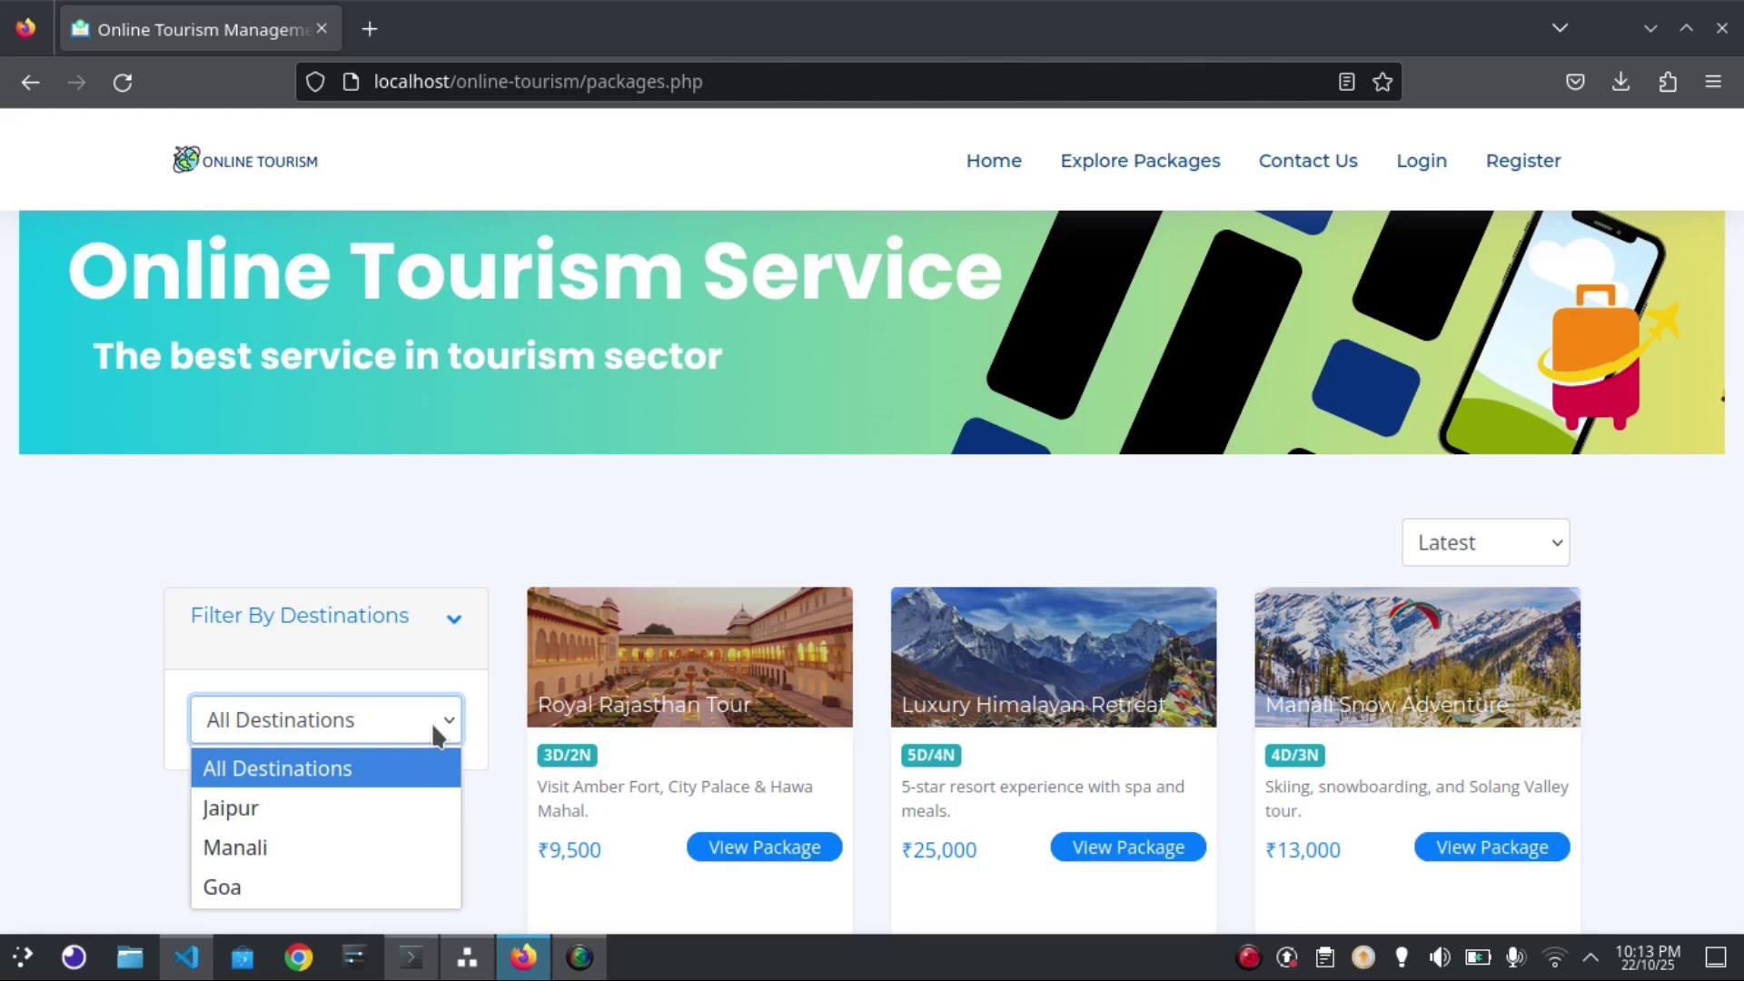
click(331, 808)
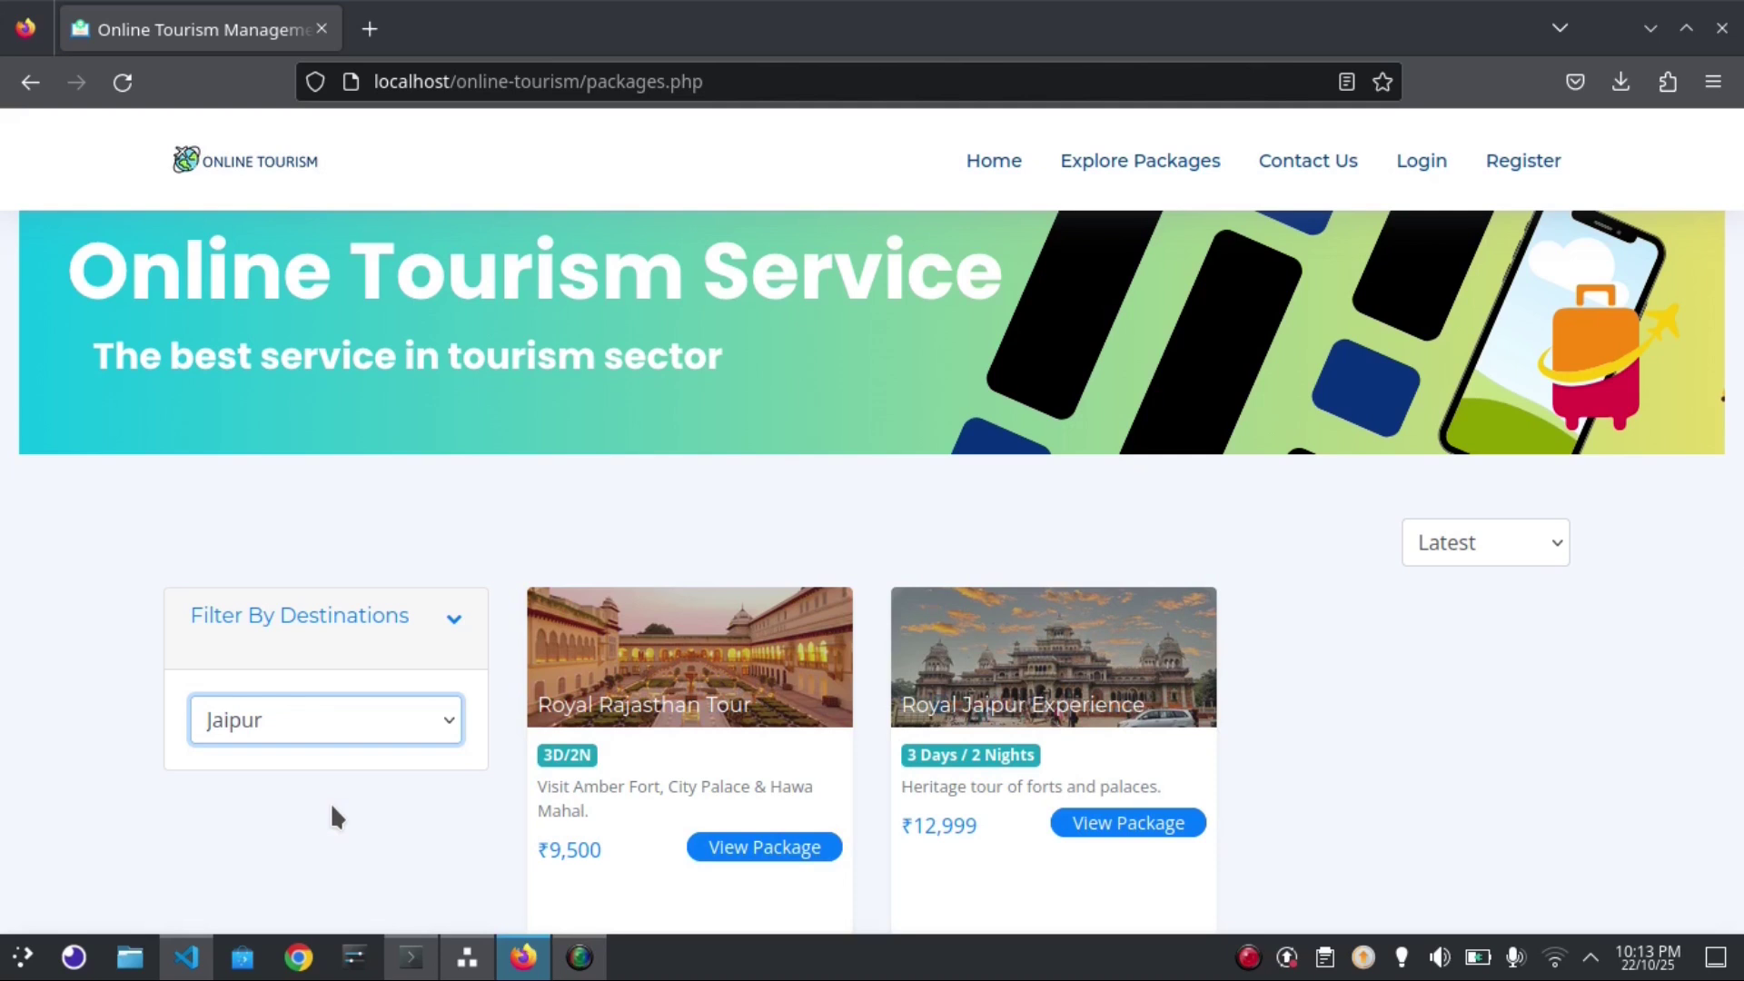
click(338, 720)
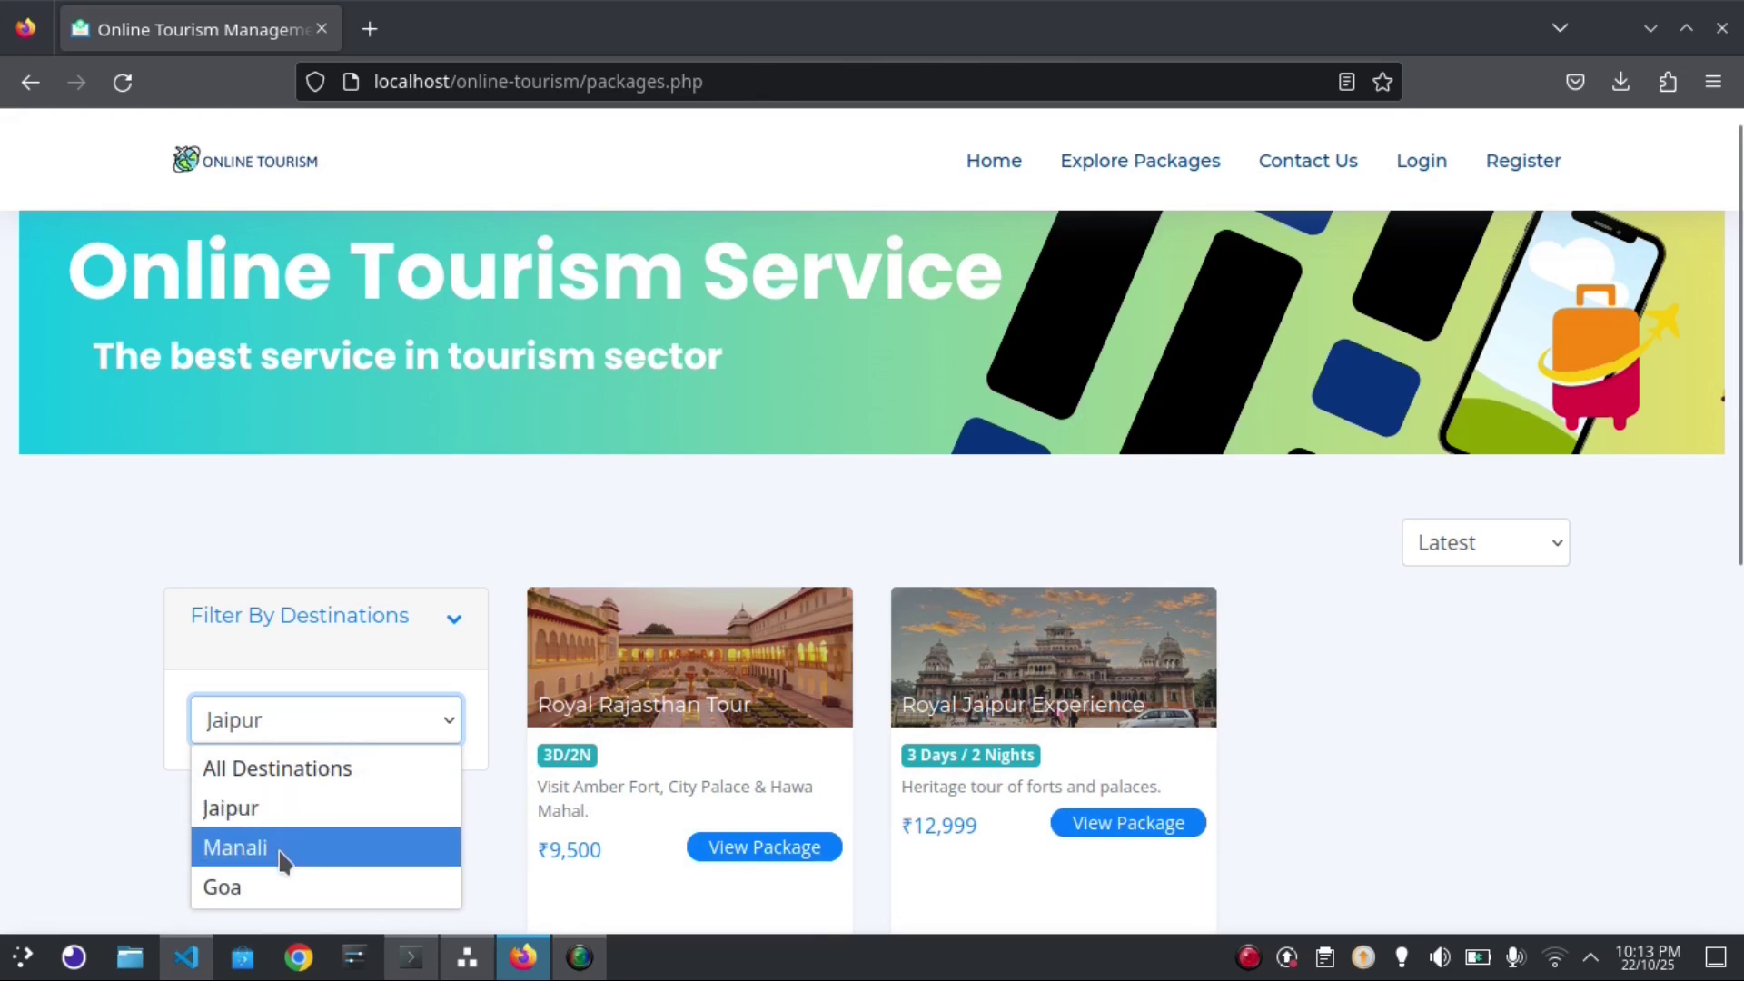
click(255, 893)
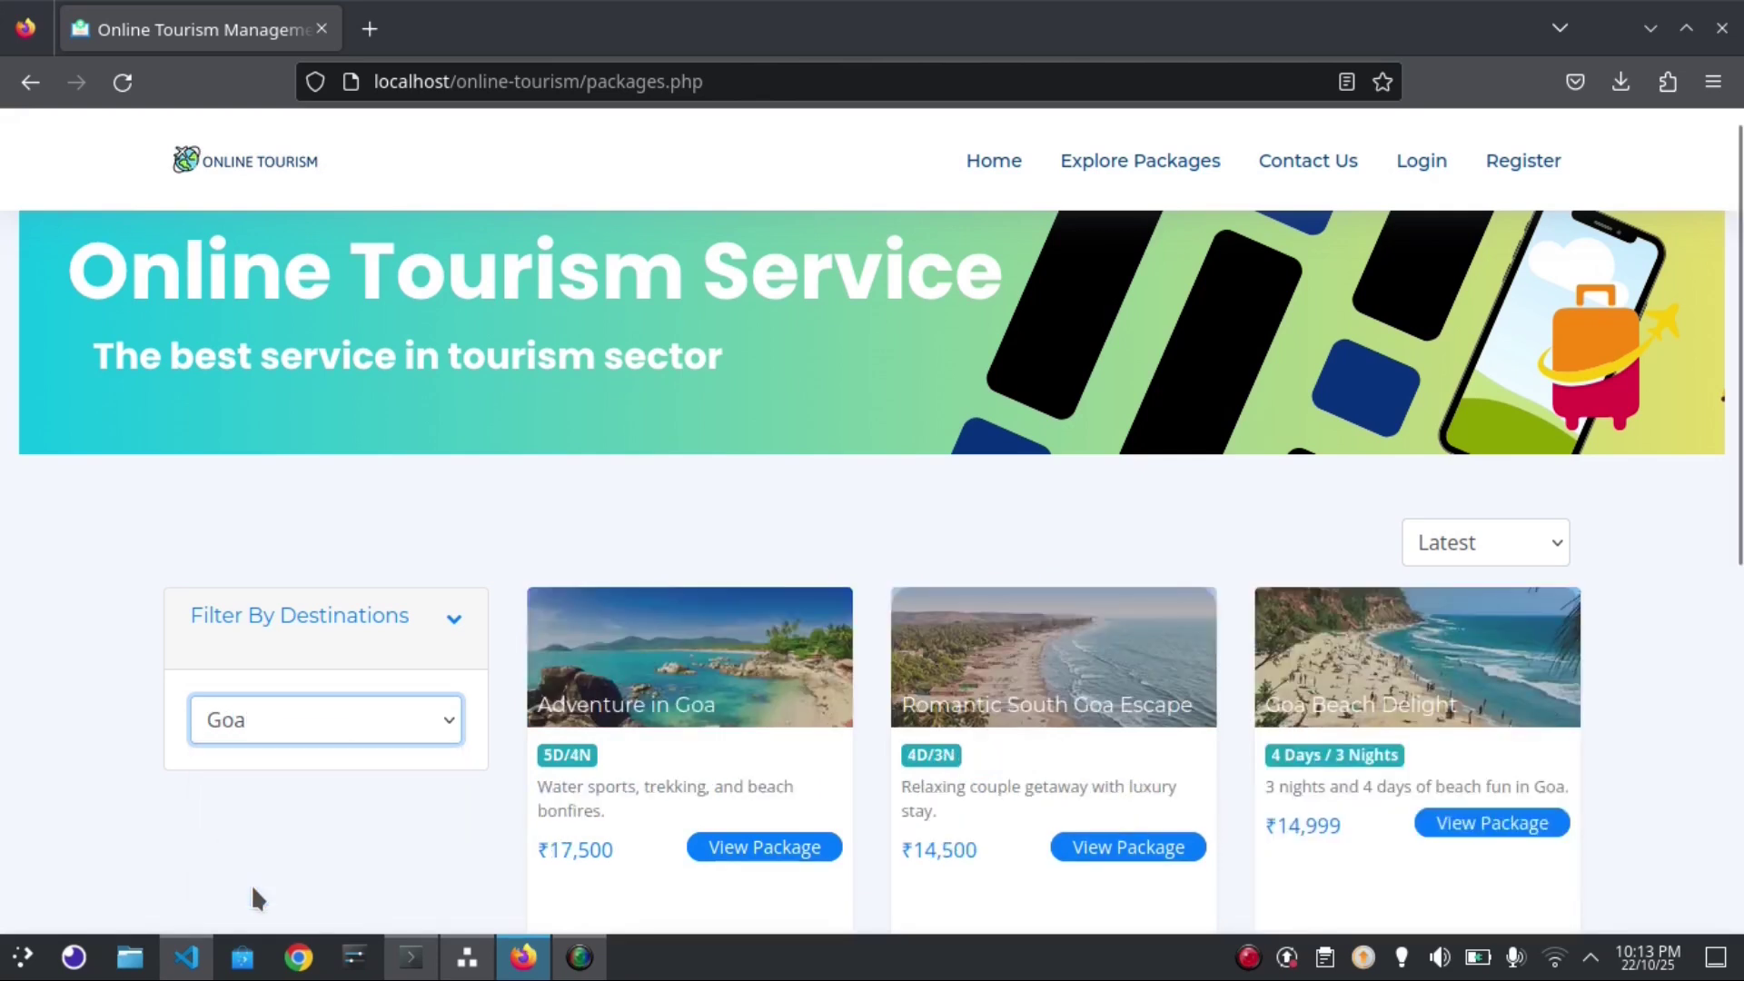
Sort the Goa packages by price High to Low, ₹17,500 down to ₹14,500
click(1497, 552)
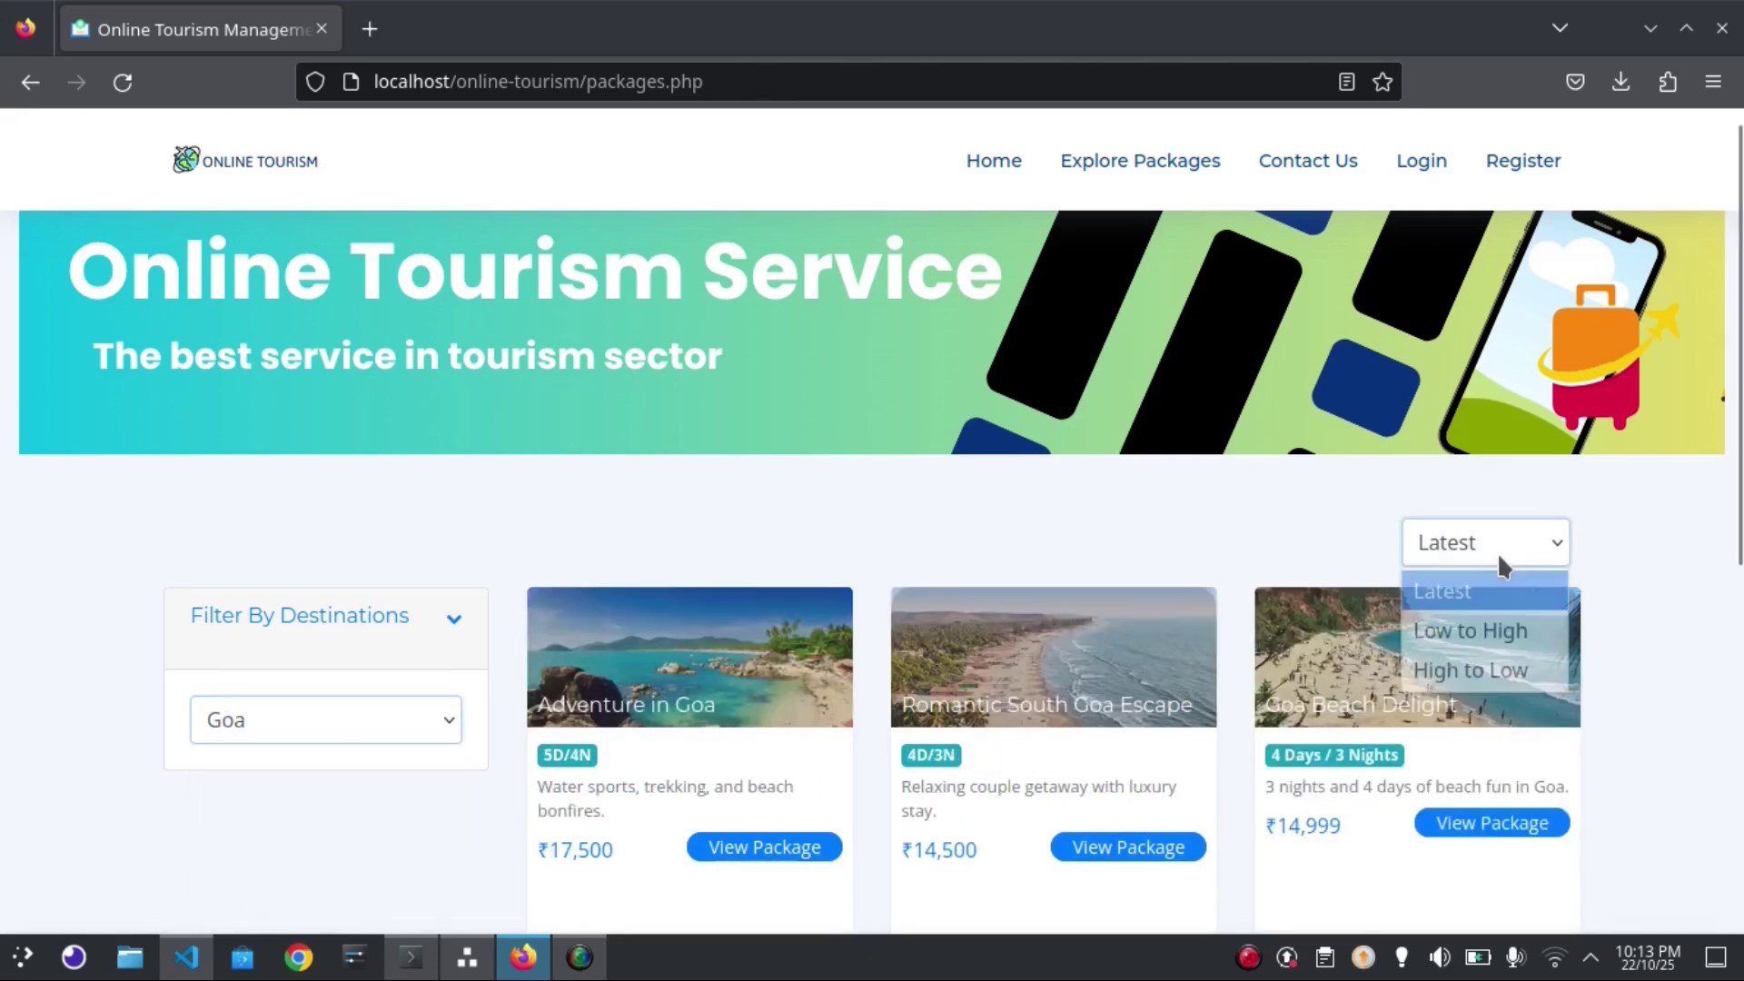
click(1463, 647)
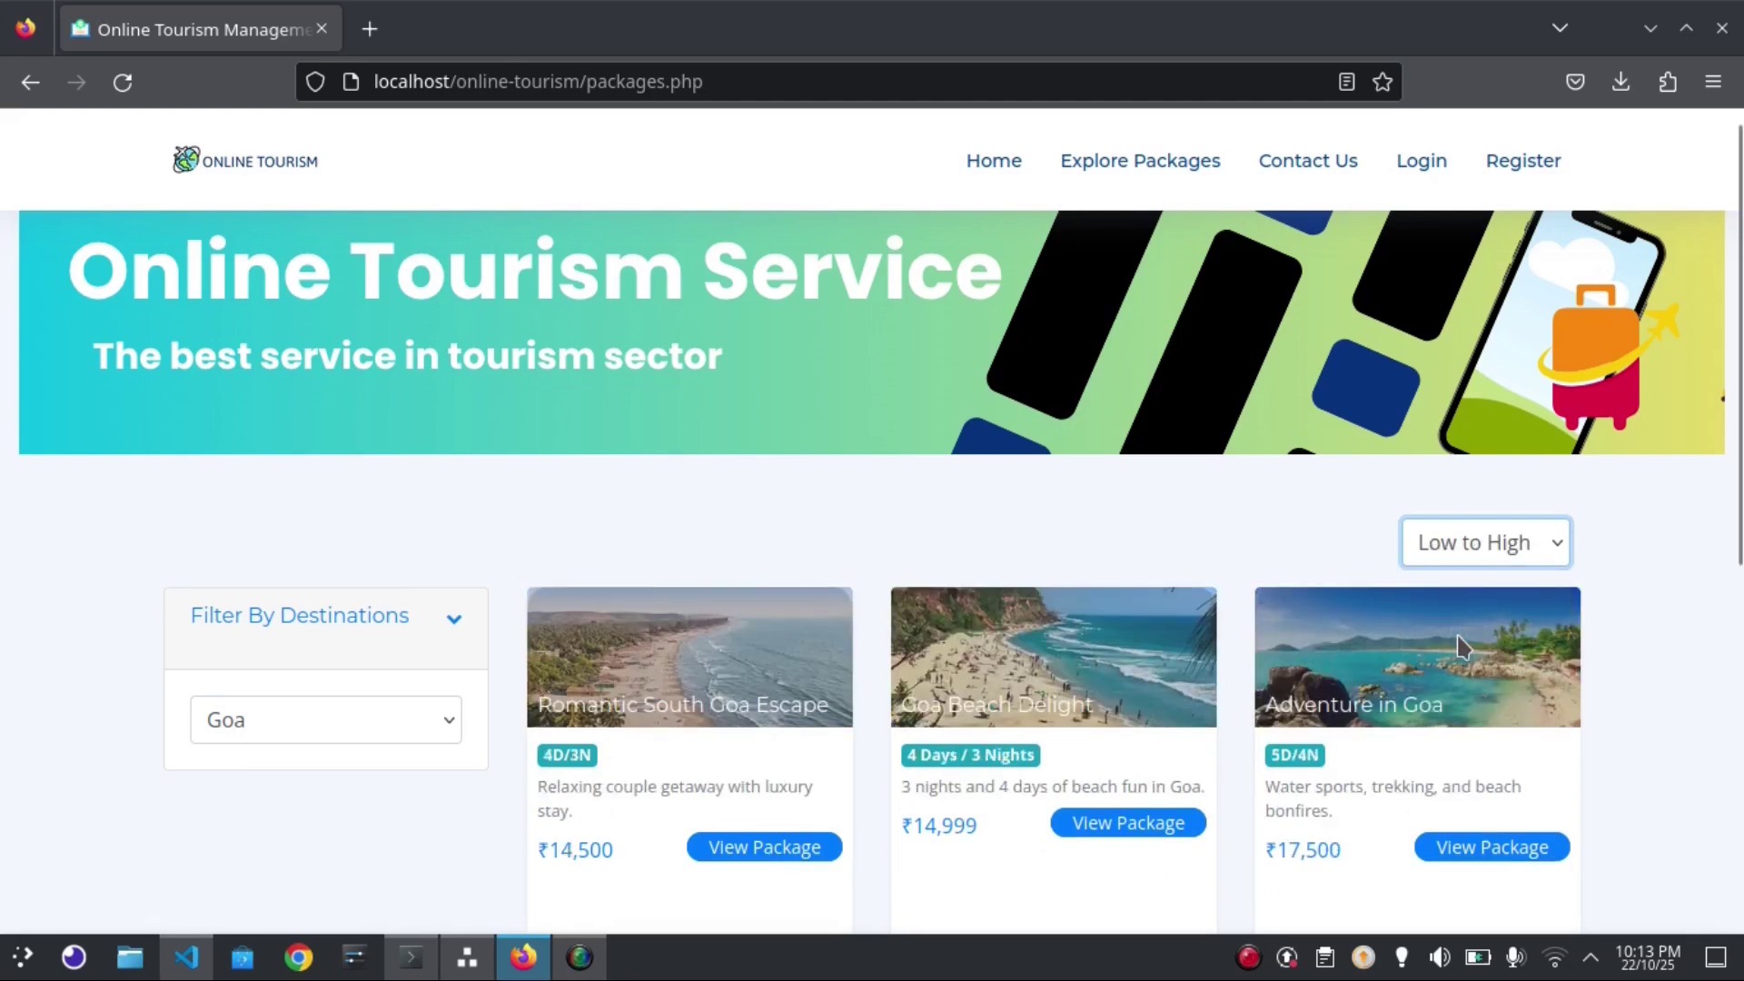
click(1494, 540)
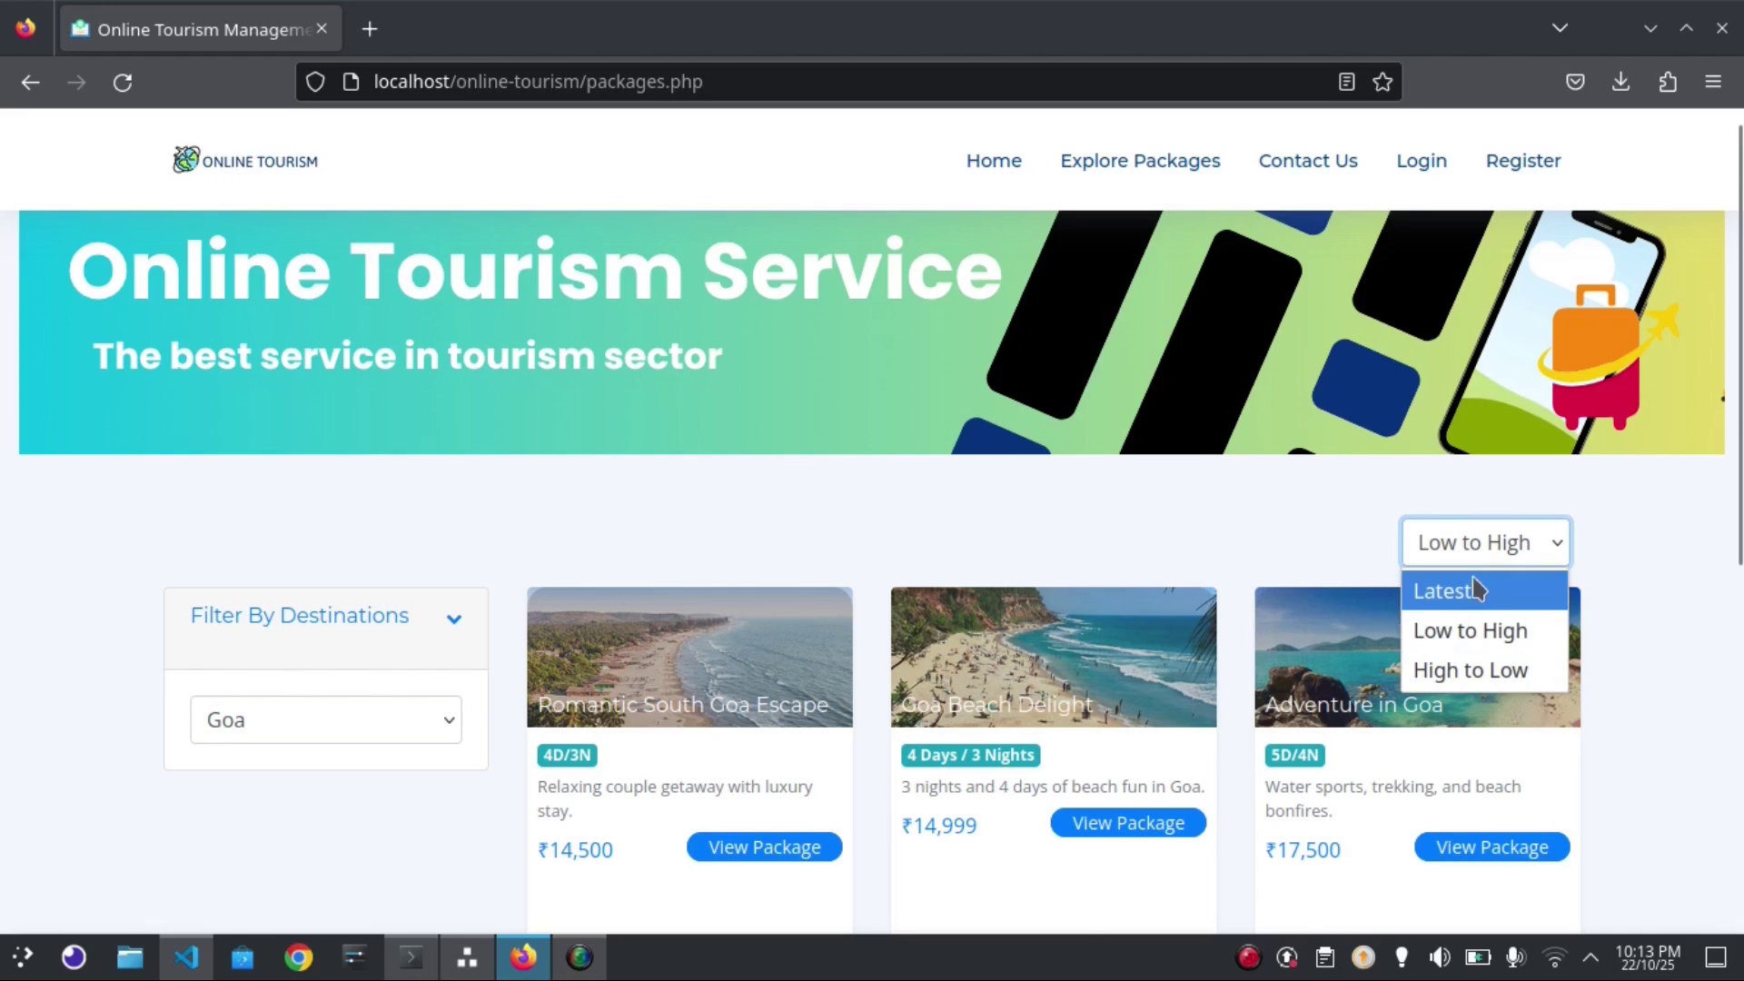
click(1474, 591)
click(1456, 549)
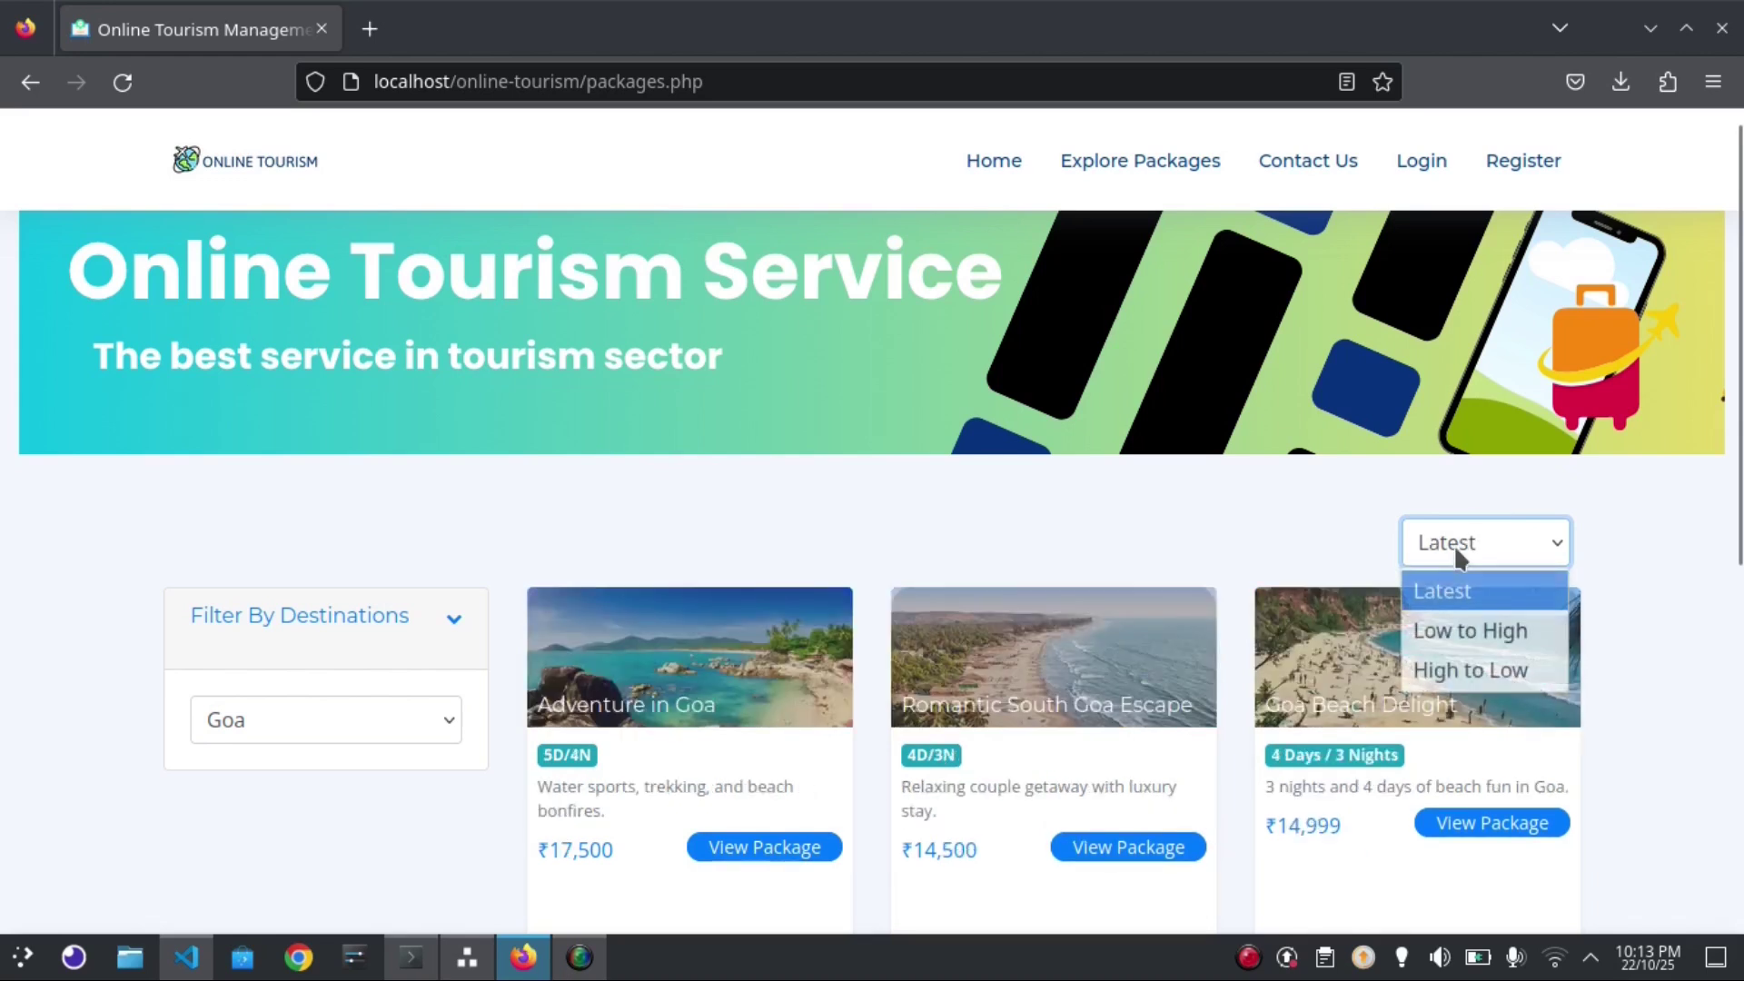
click(1445, 673)
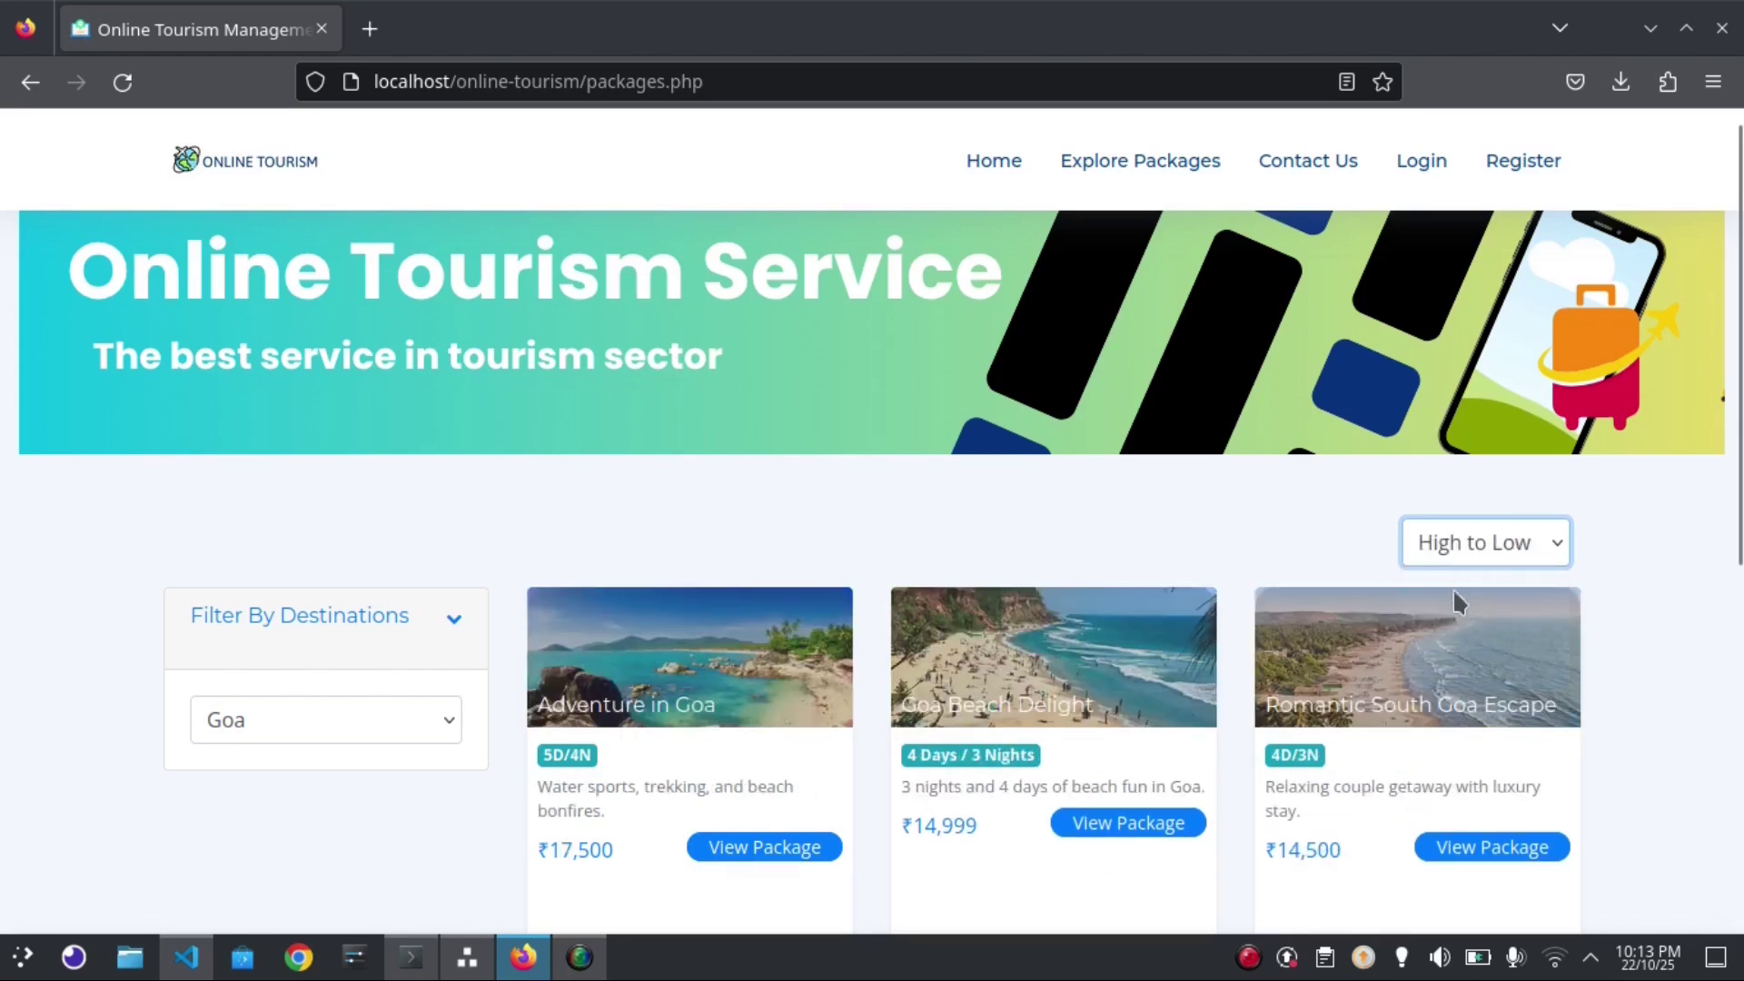
click(1445, 554)
click(1648, 592)
scroll(1740, 559, down, 1)
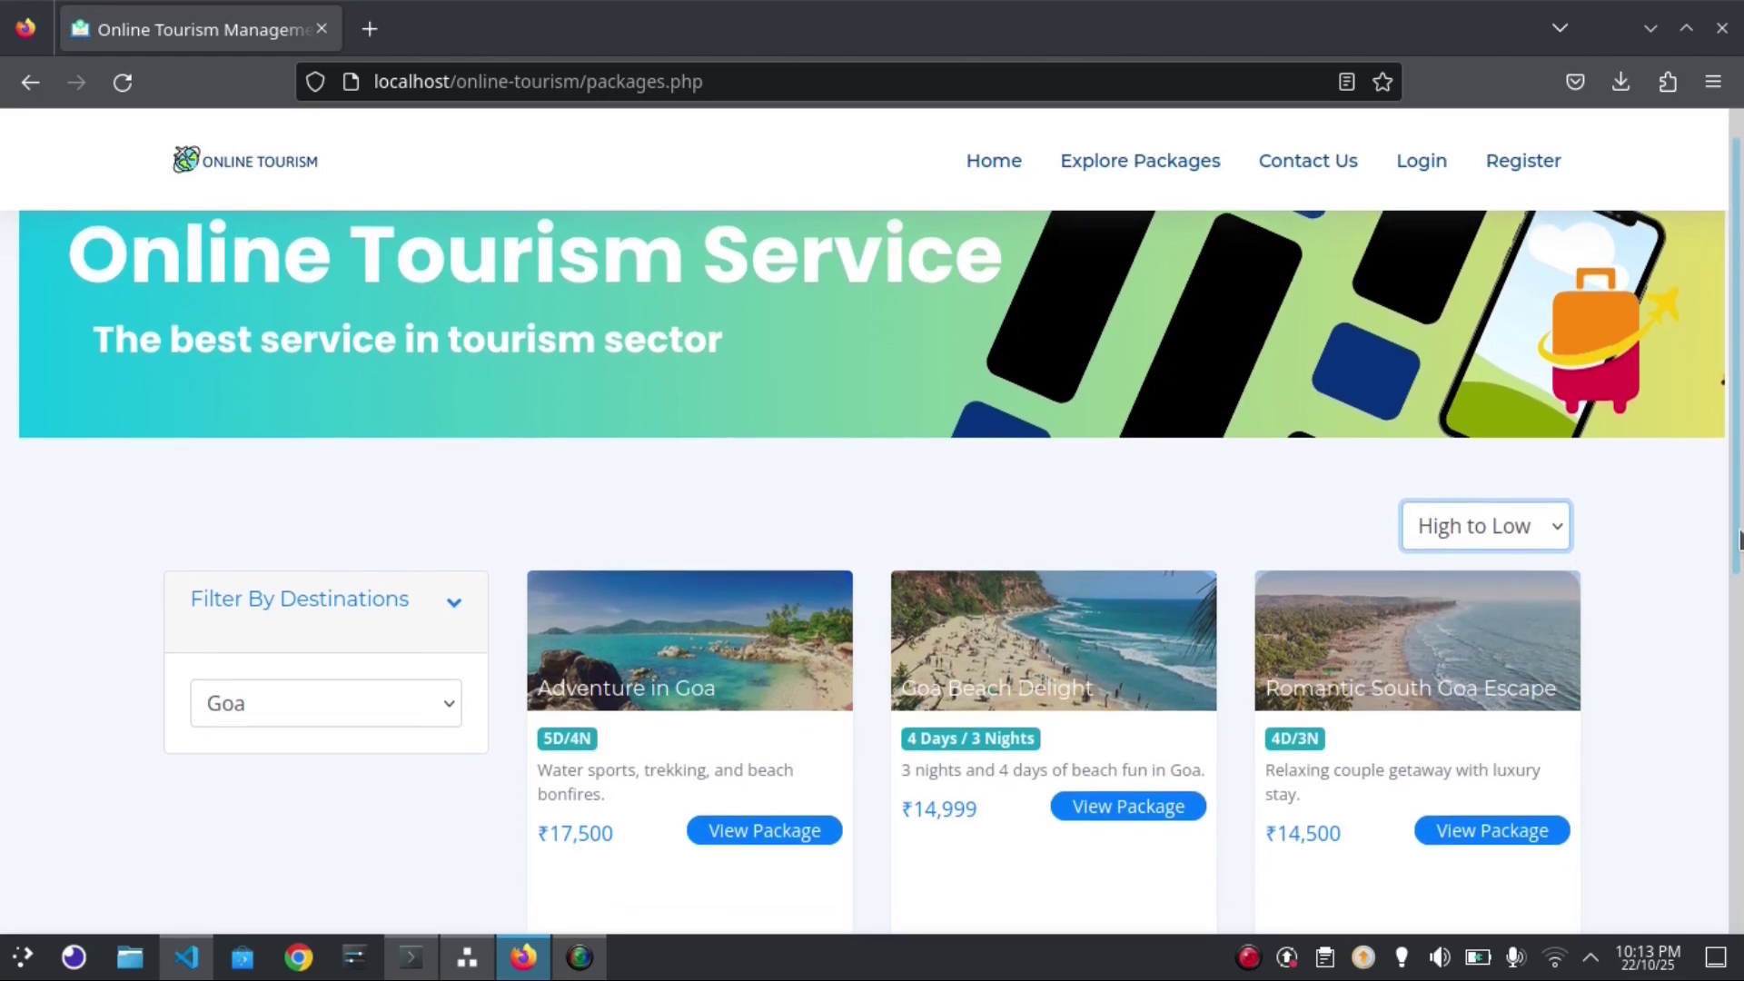
drag(1740, 545, 1740, 565)
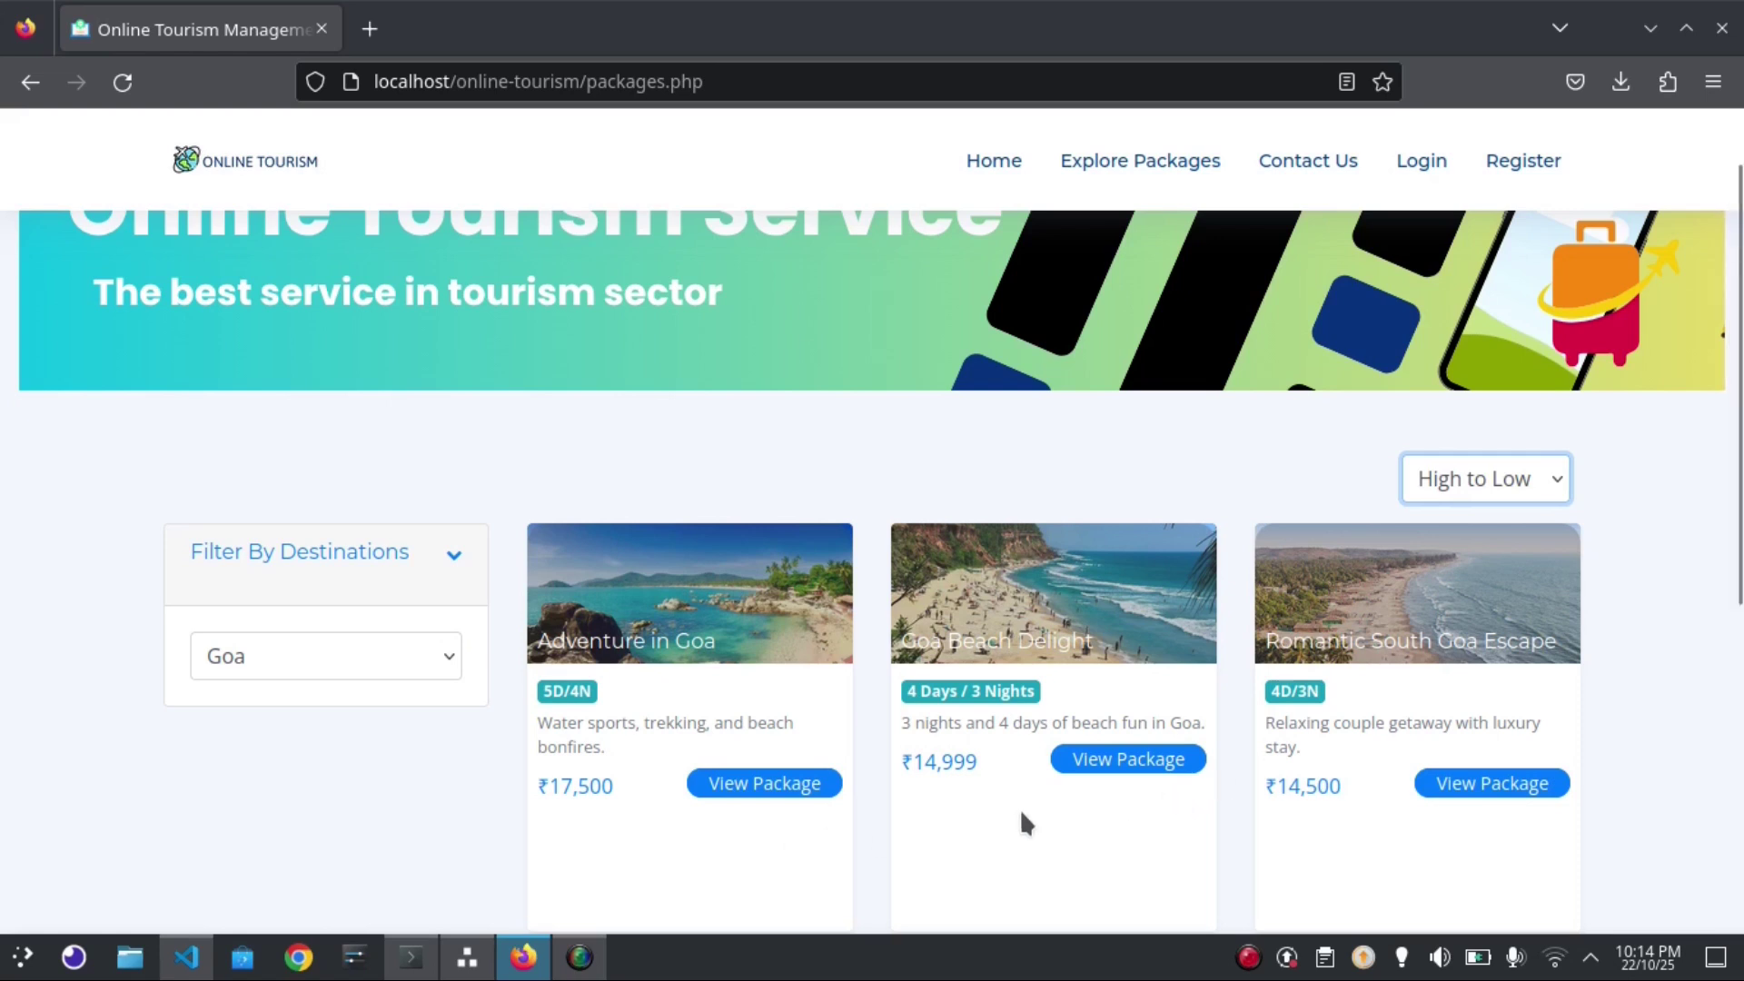
scroll(1739, 490, down, 1)
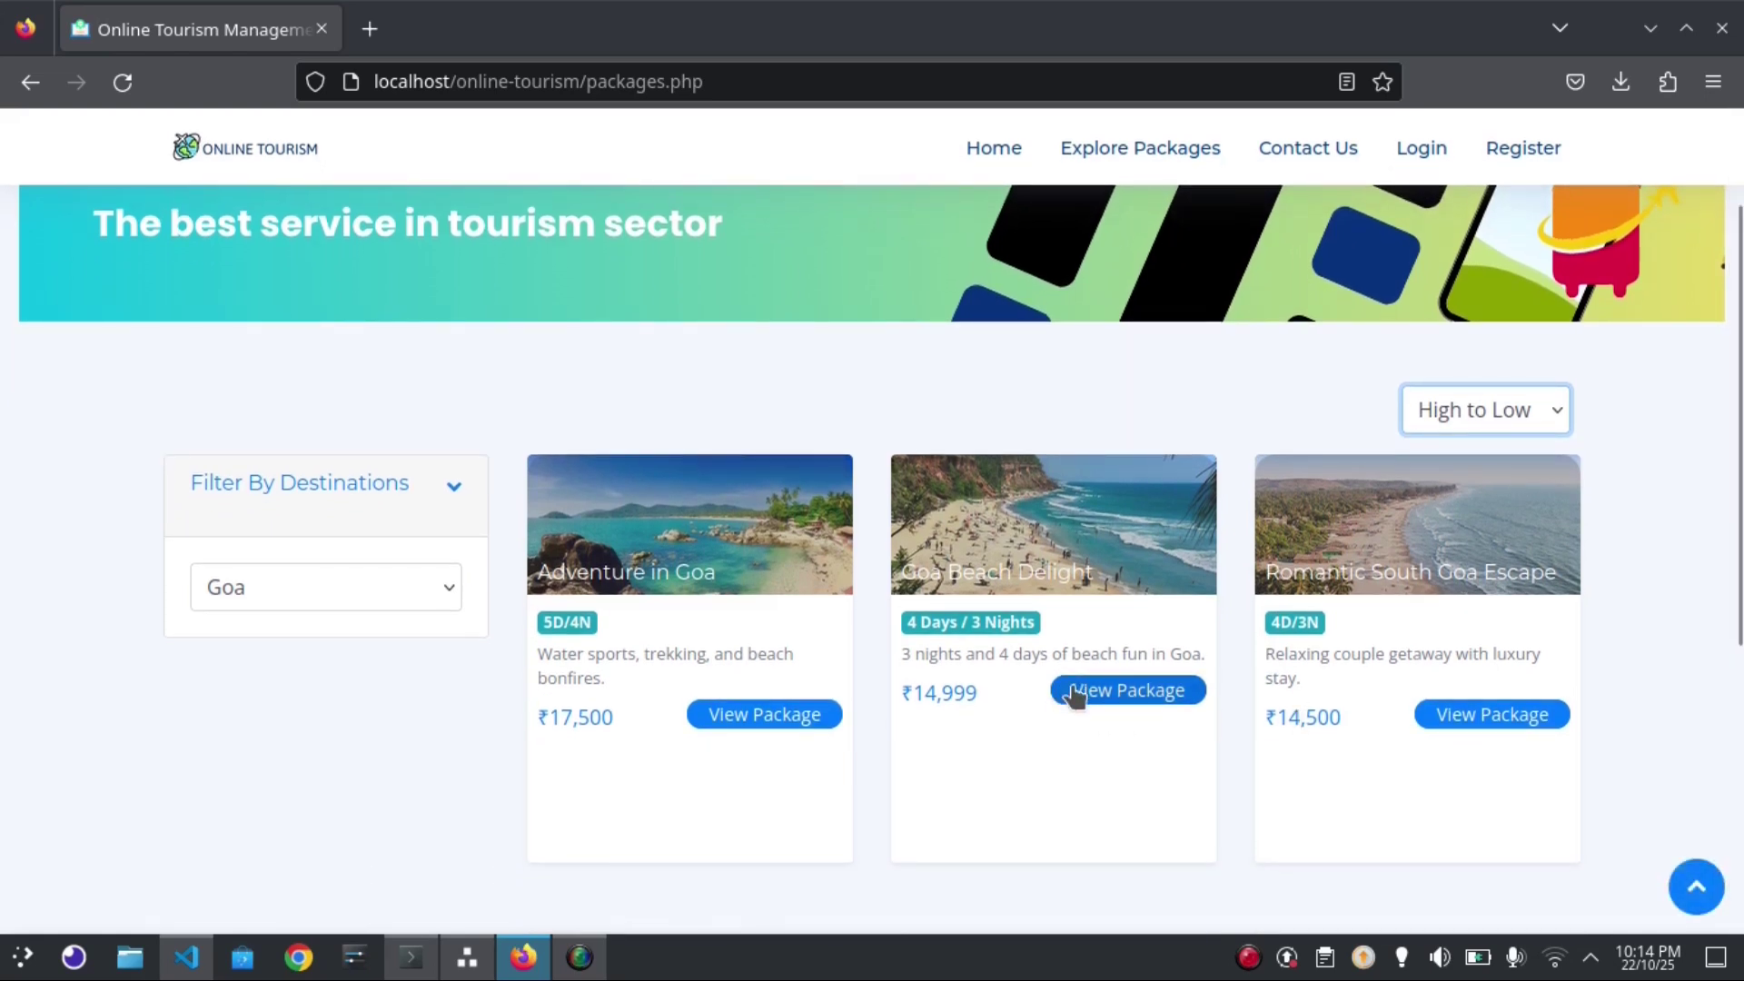
Open the Goa Beach Delight package details page, priced Rs. 14999.00
click(1074, 693)
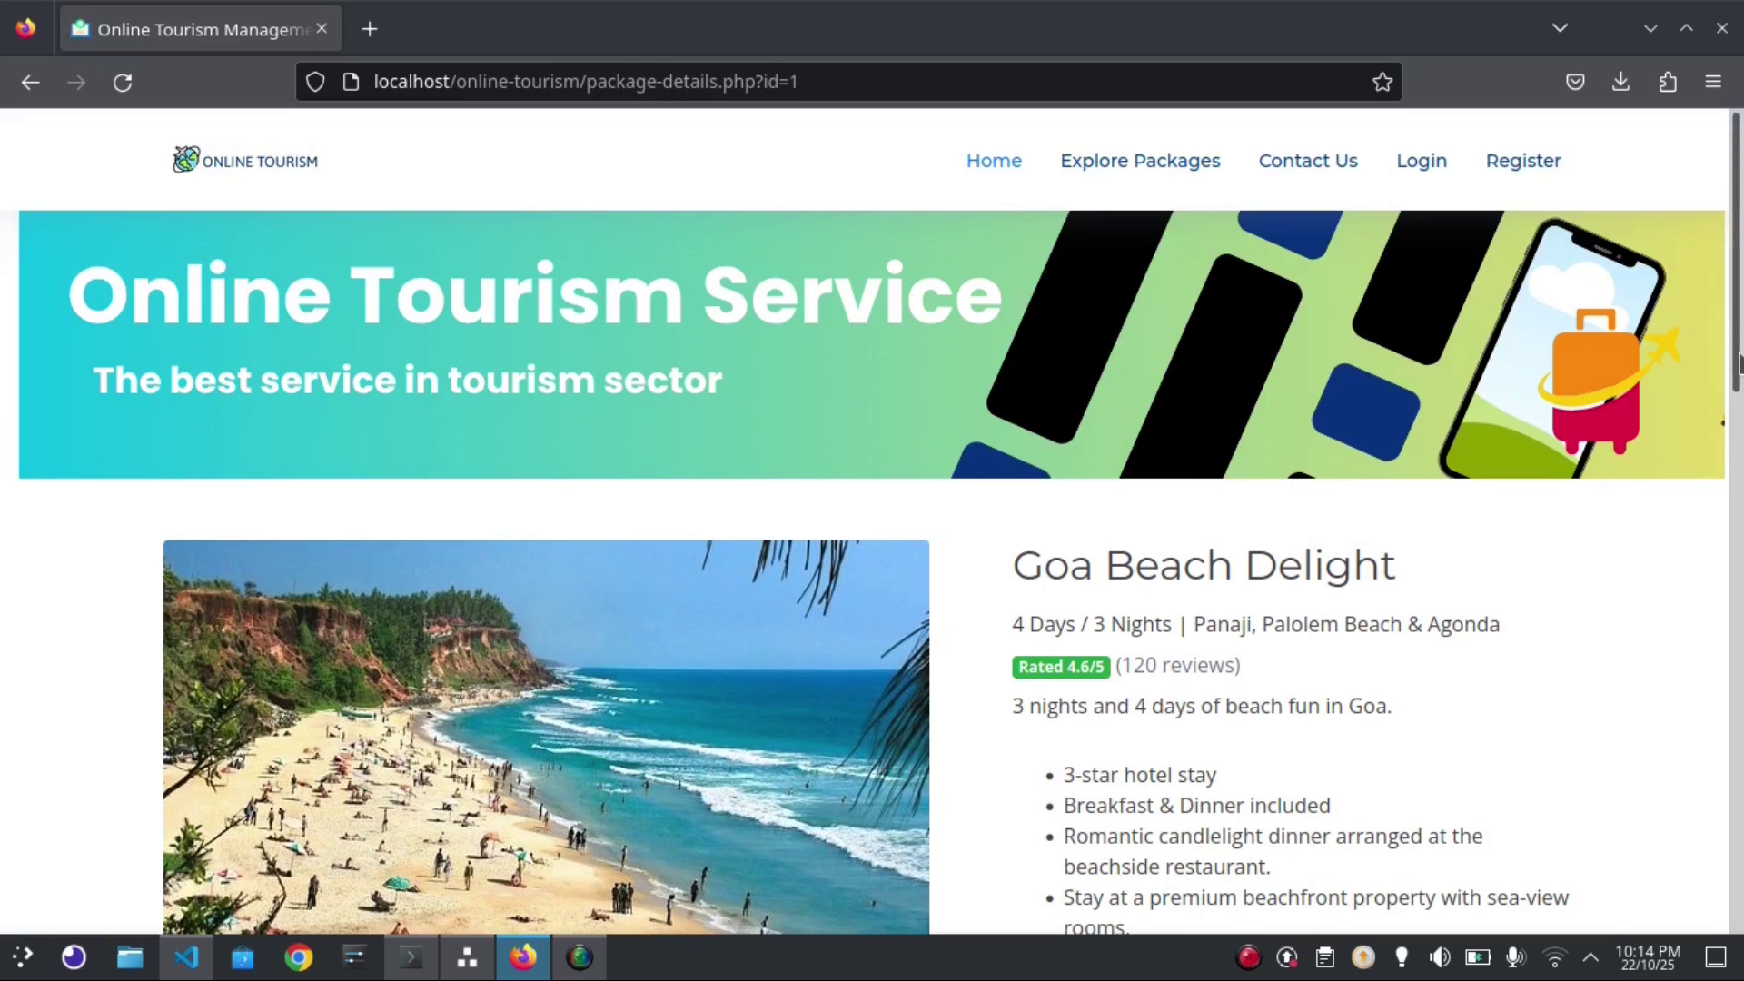
scroll(1740, 390, down, 1)
drag(1740, 390, 1740, 746)
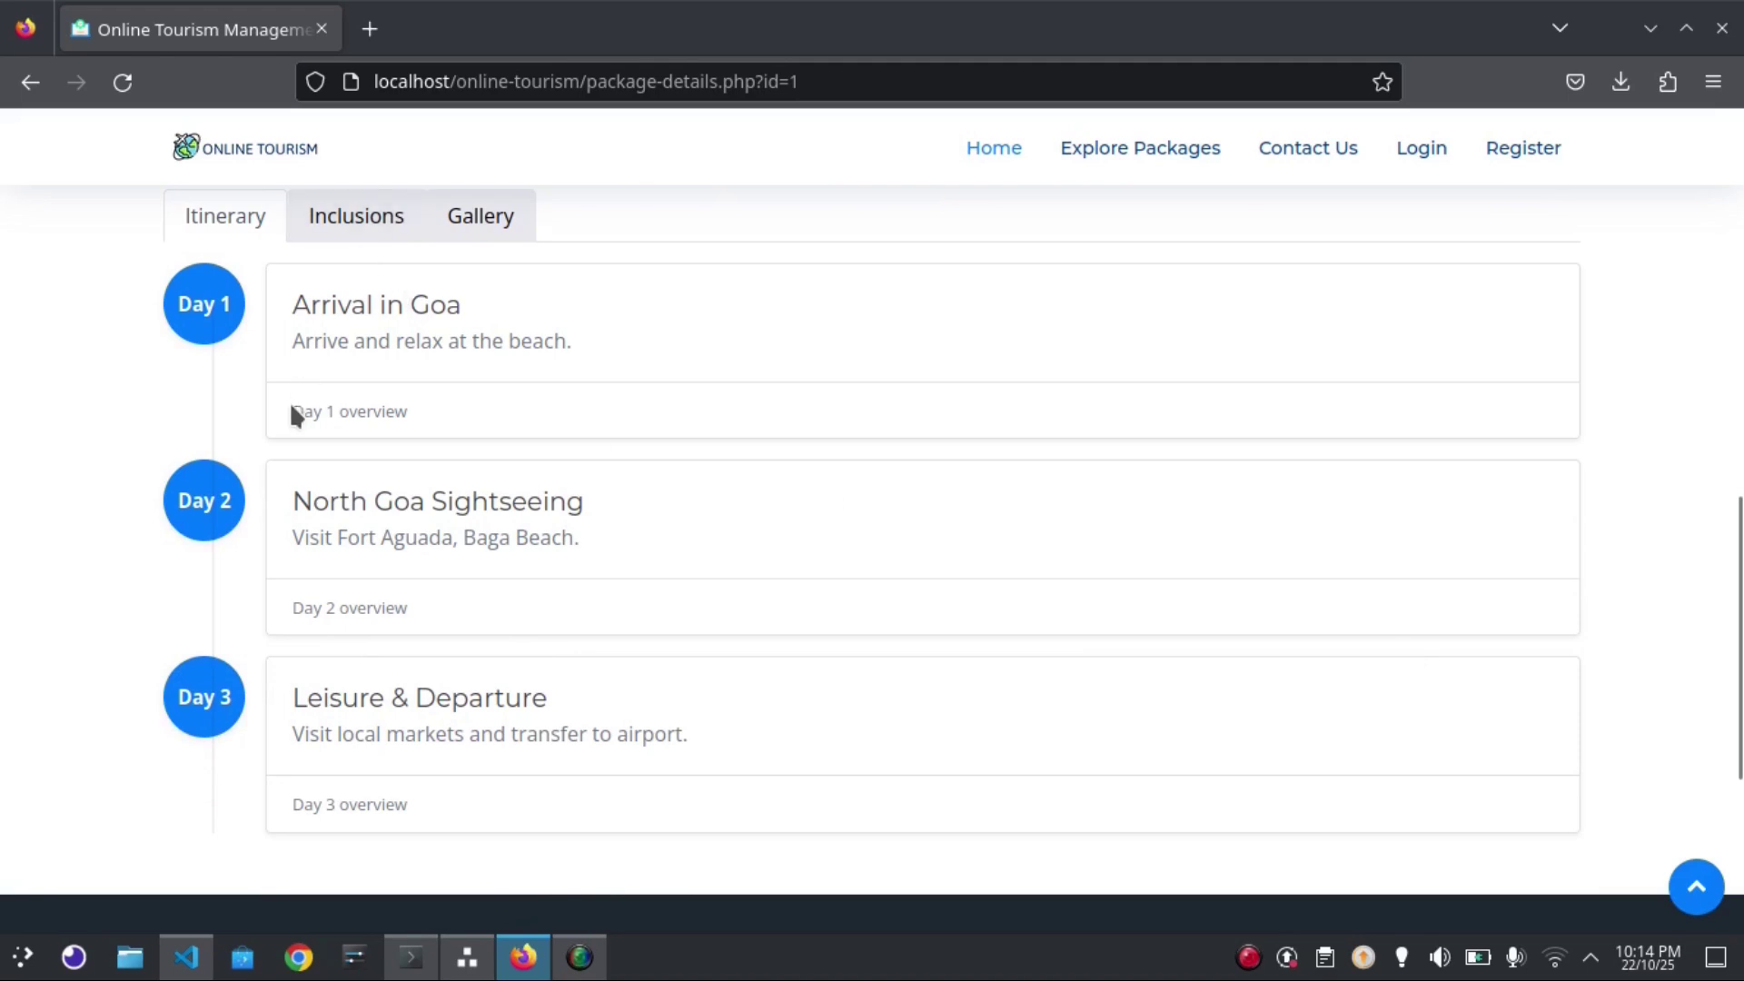
Review the package's Inclusions, Gallery and day-by-day Itinerary tabs
click(310, 228)
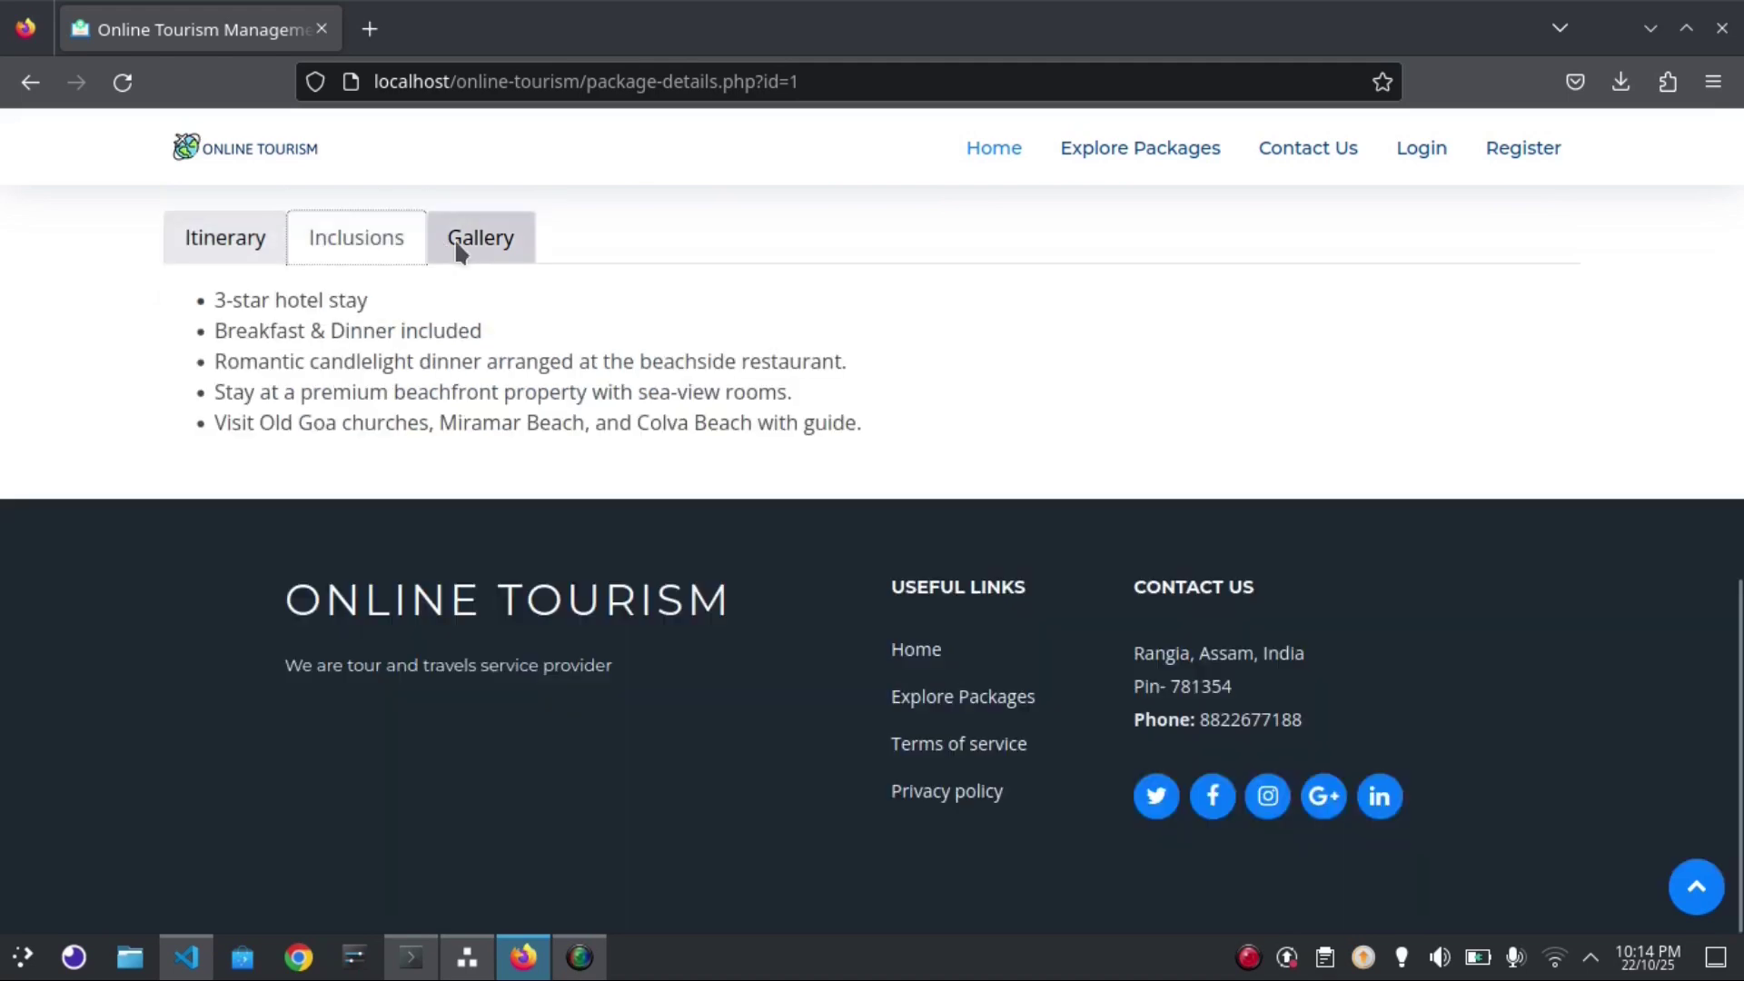
click(457, 247)
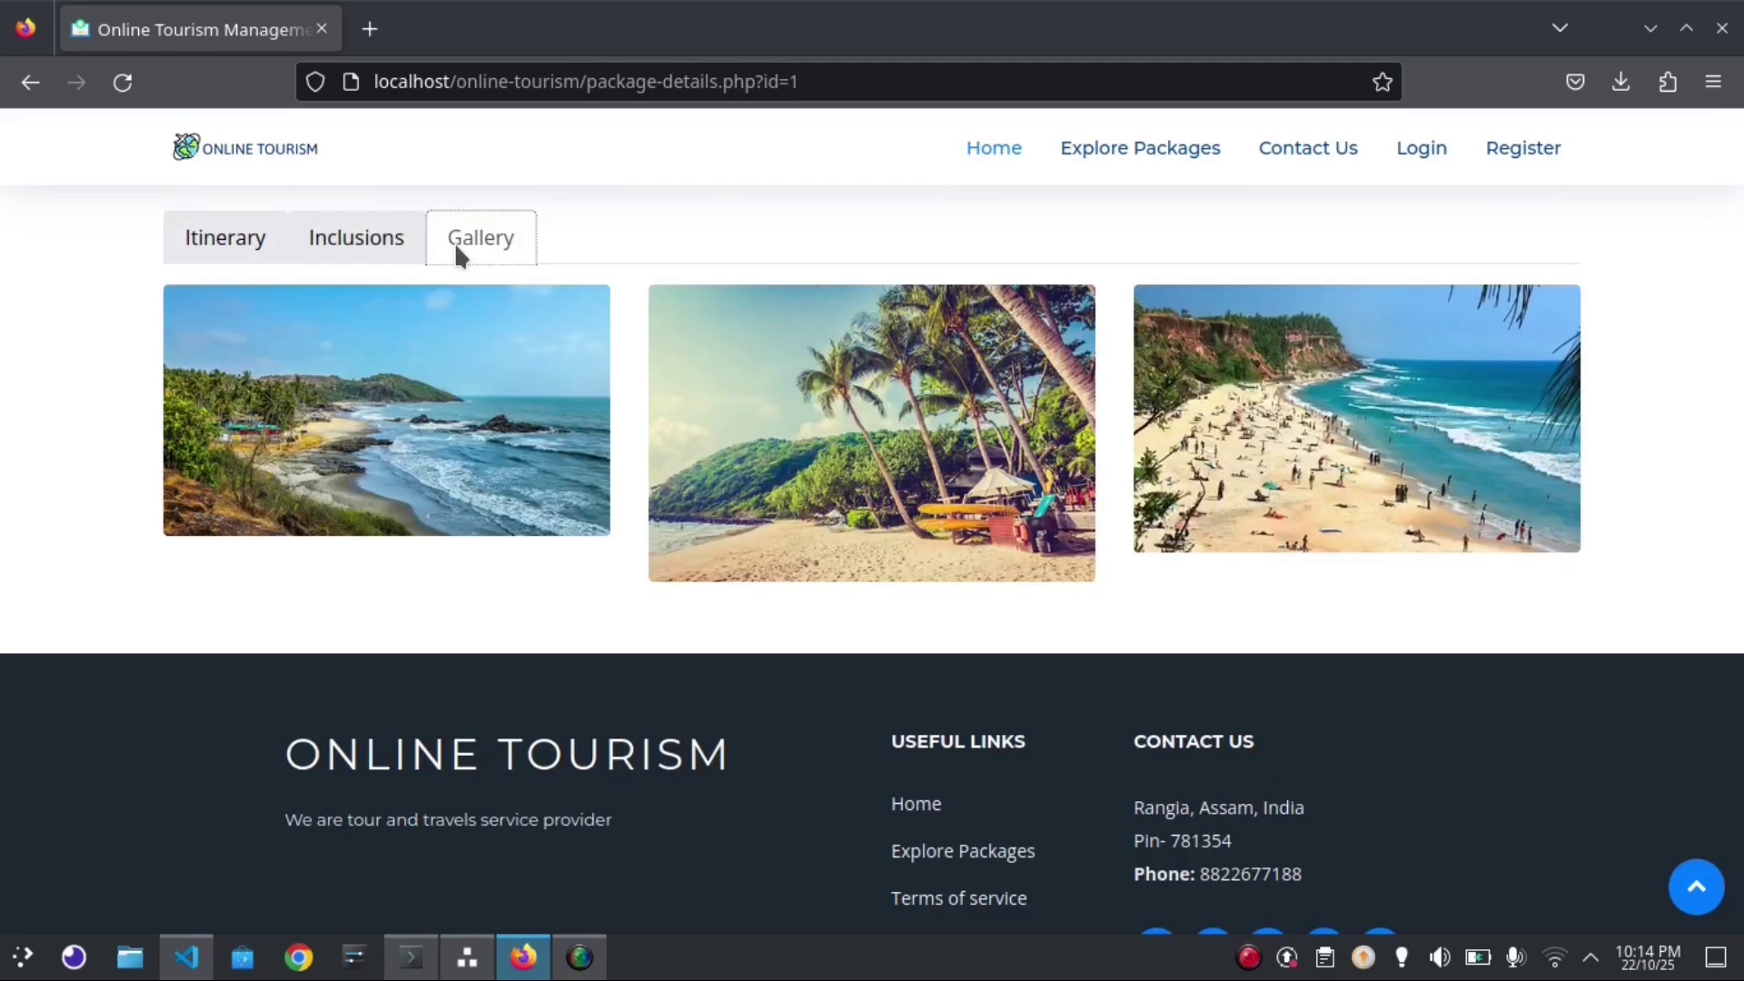
click(360, 243)
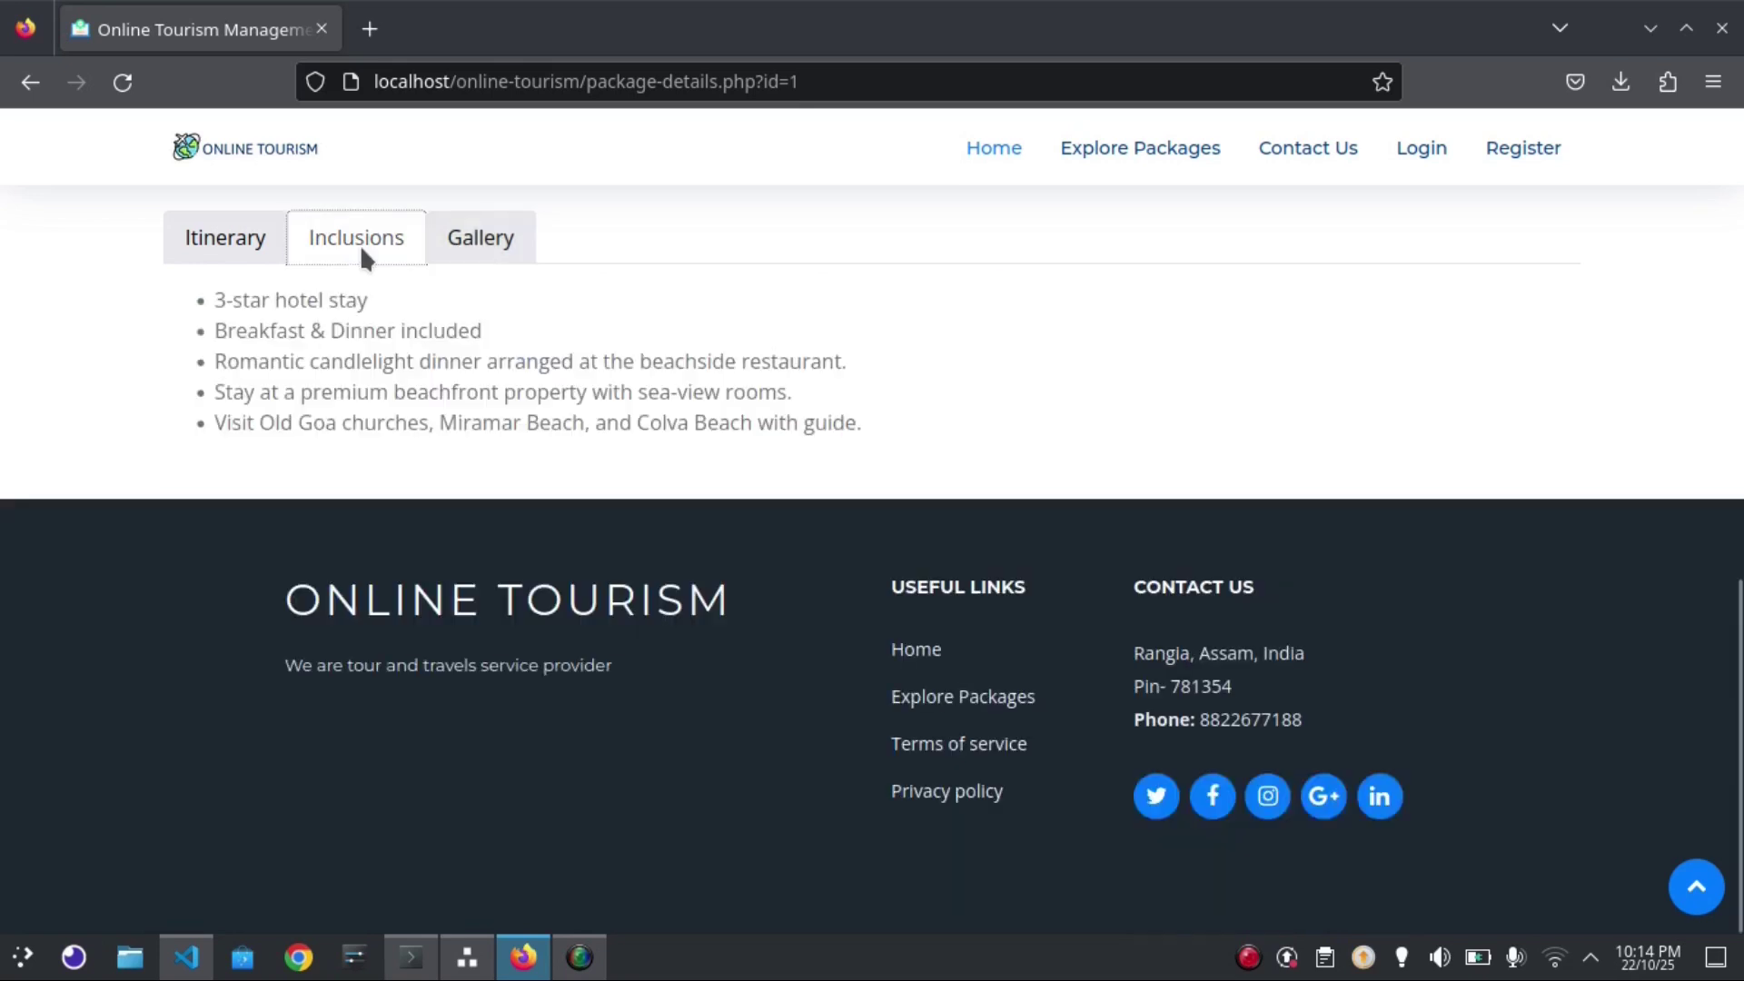
click(227, 244)
scroll(1741, 616, down, 3)
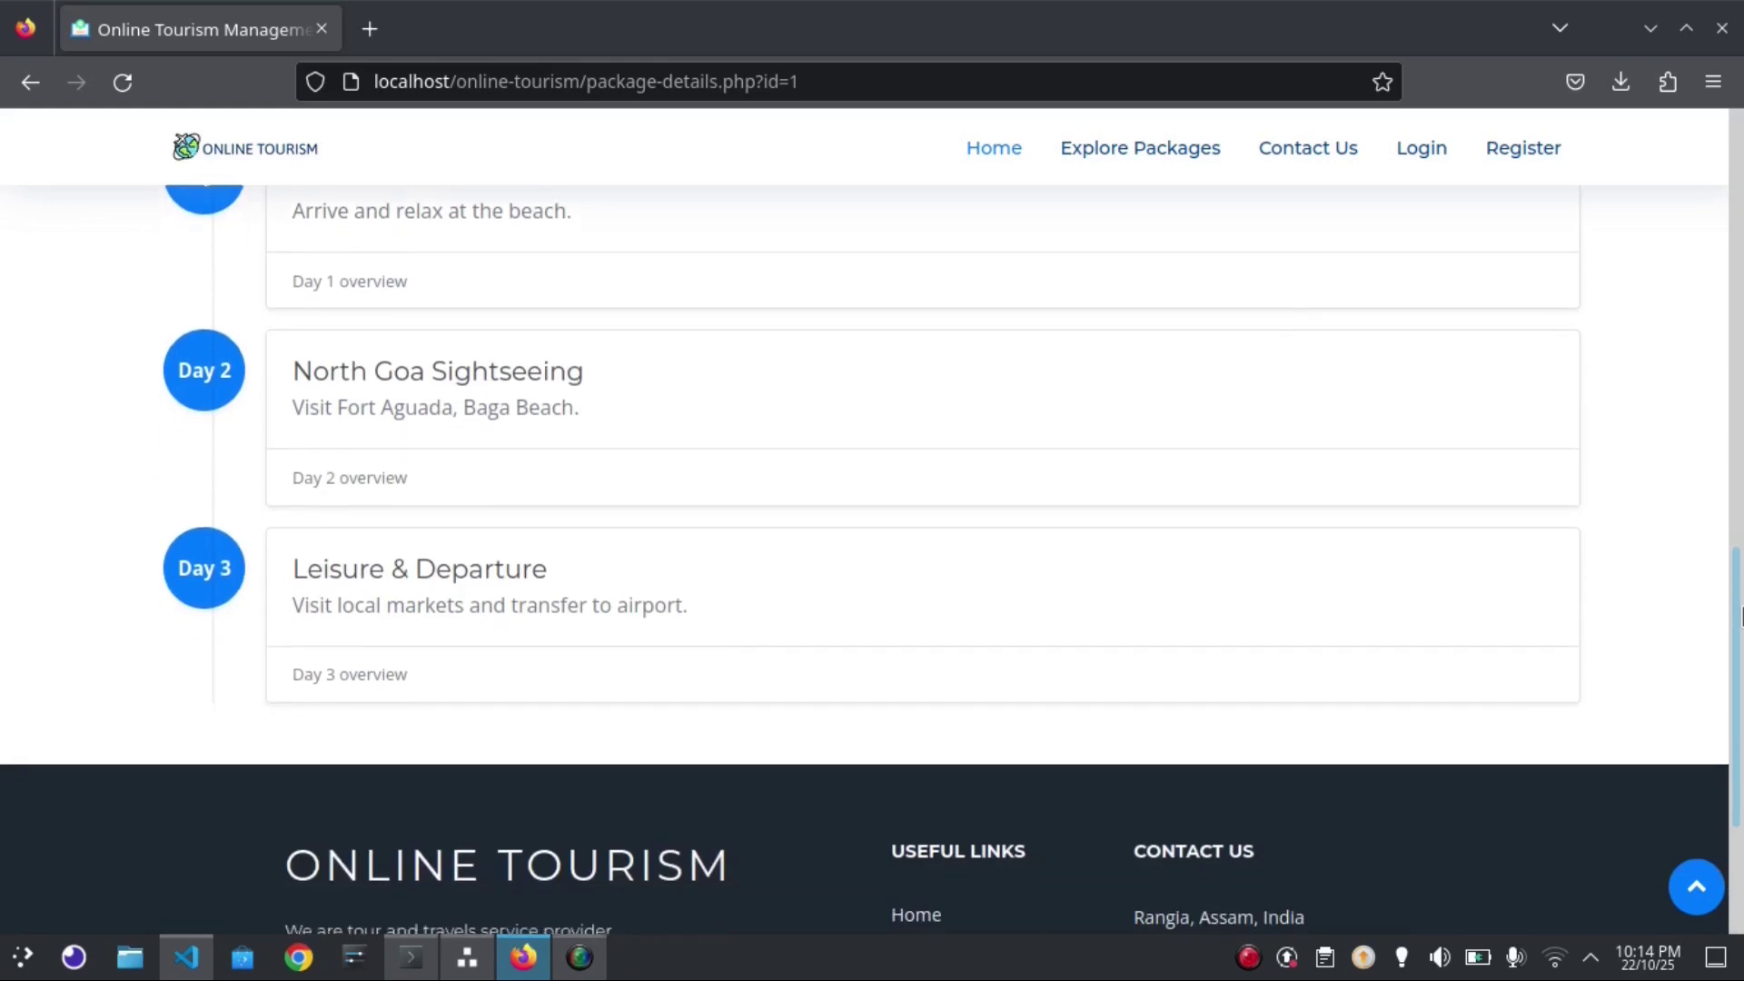
drag(1741, 616, 1737, 215)
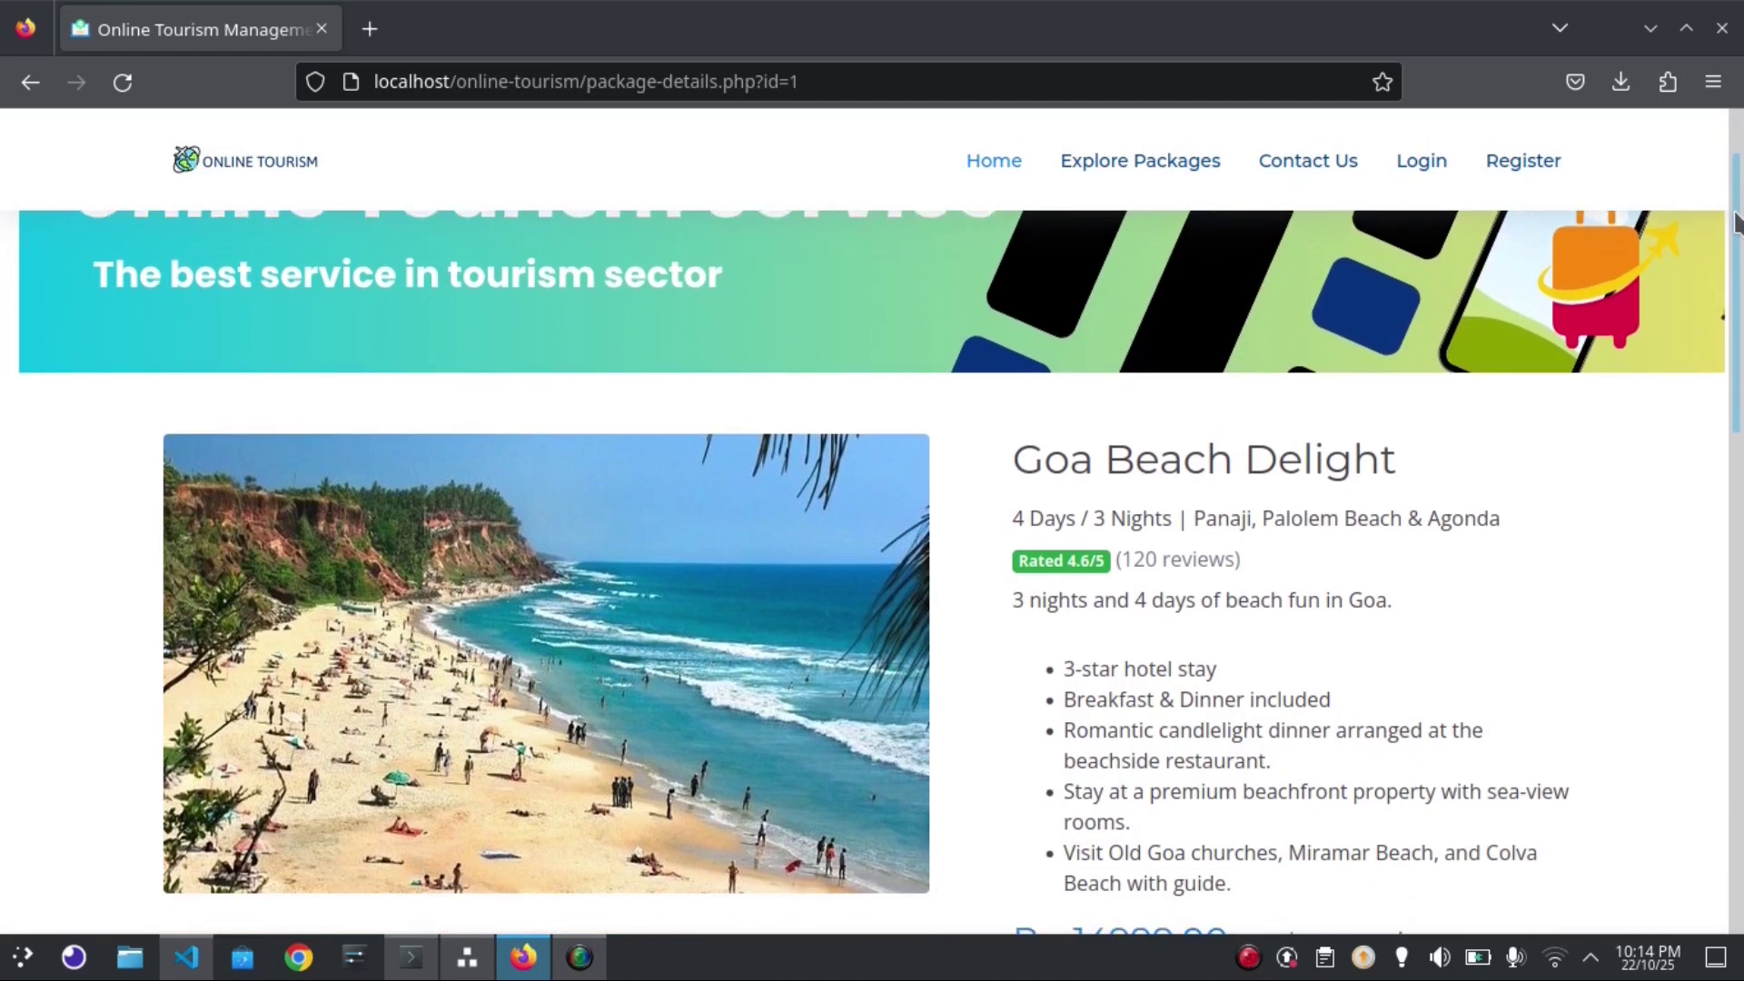
drag(1735, 222, 1735, 293)
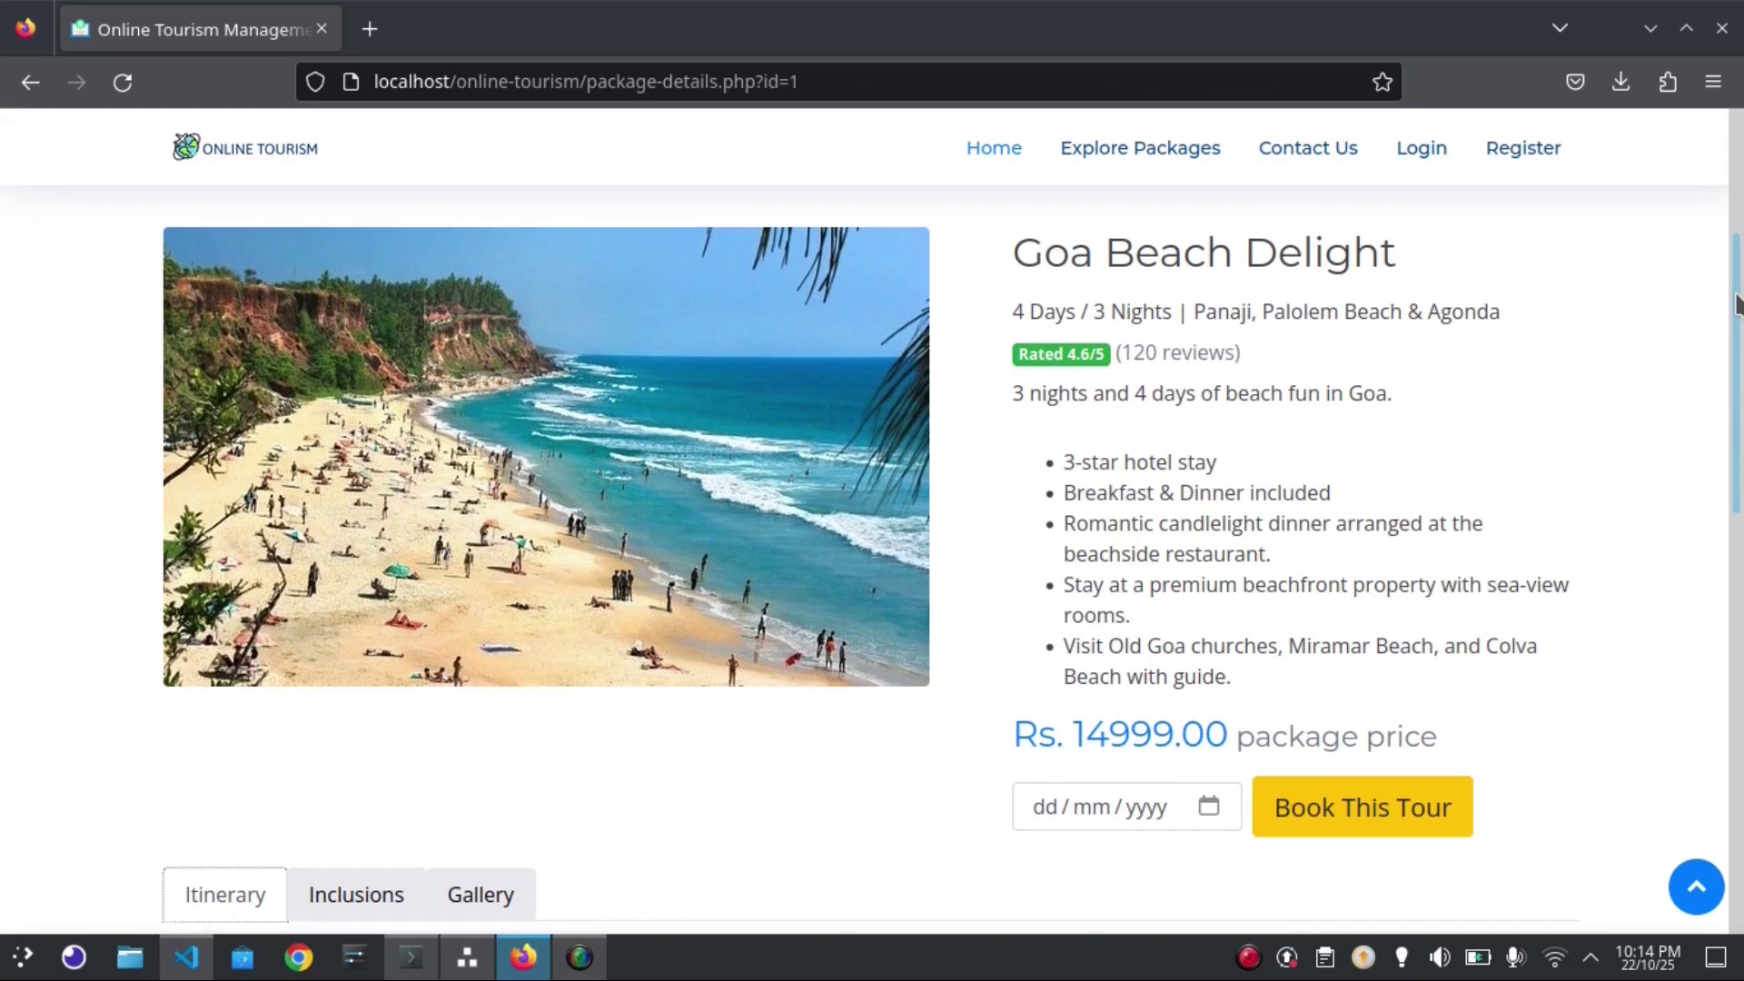
drag(1735, 300, 1735, 350)
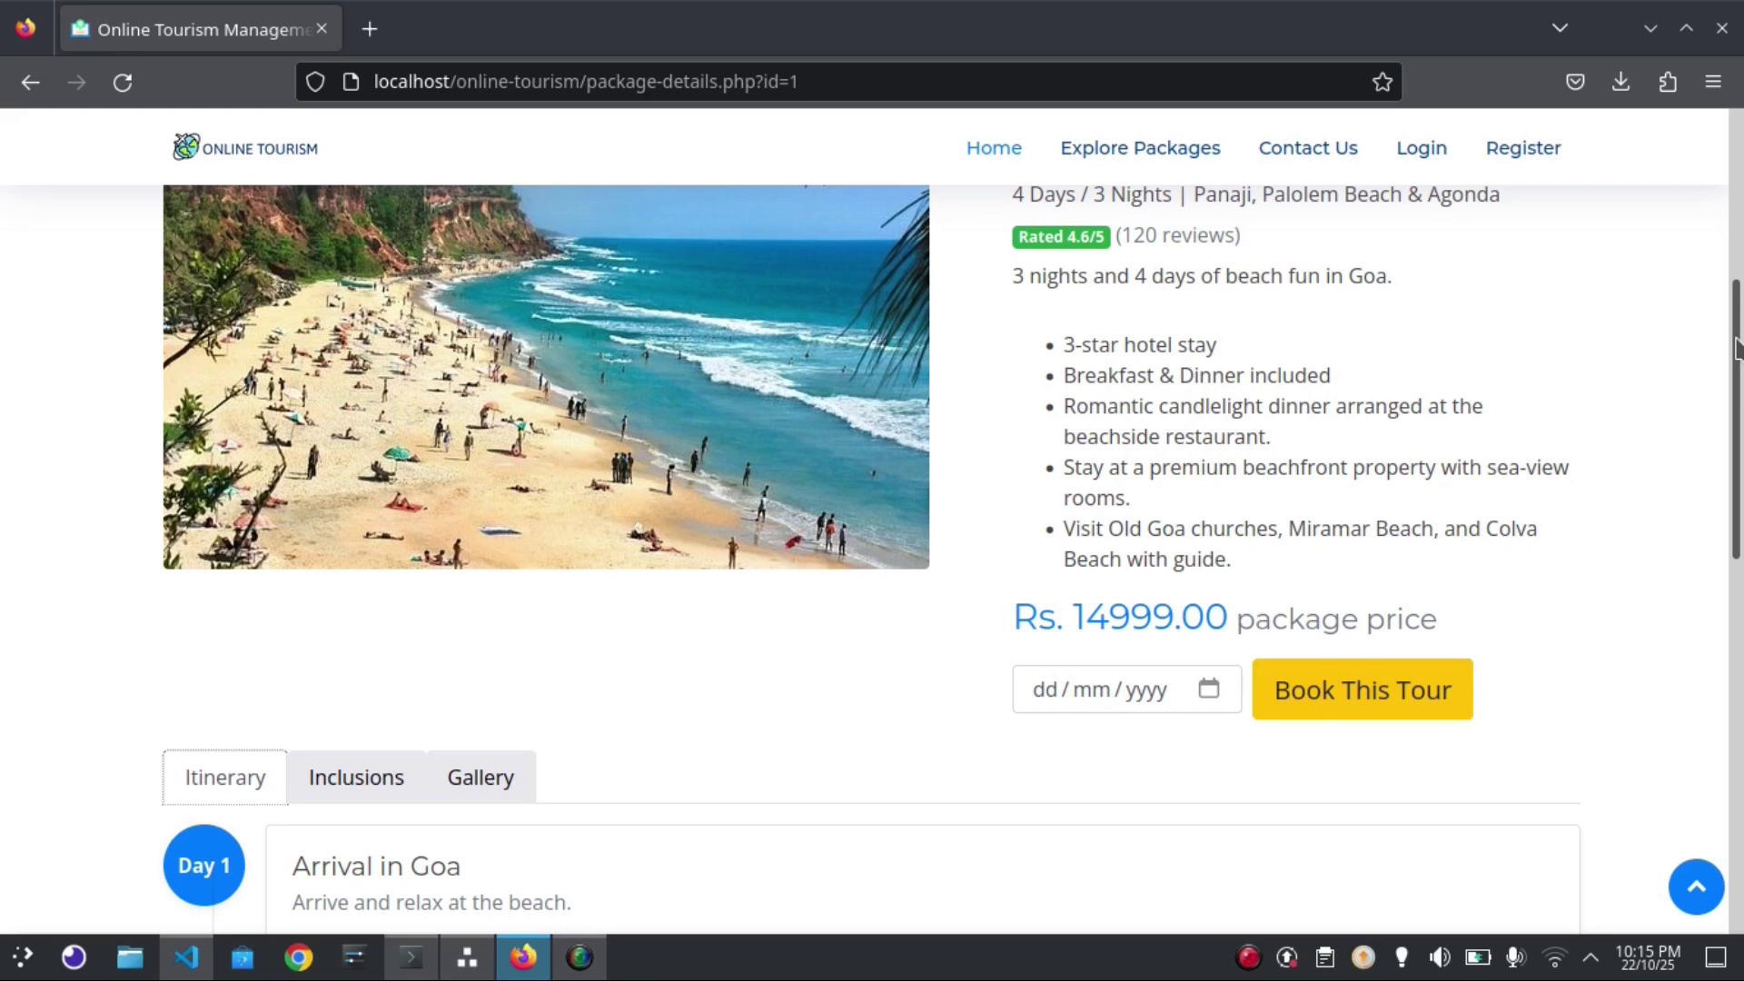
Pick 25 October 2025 as the tour date and try booking Goa Beach Delight
click(1209, 692)
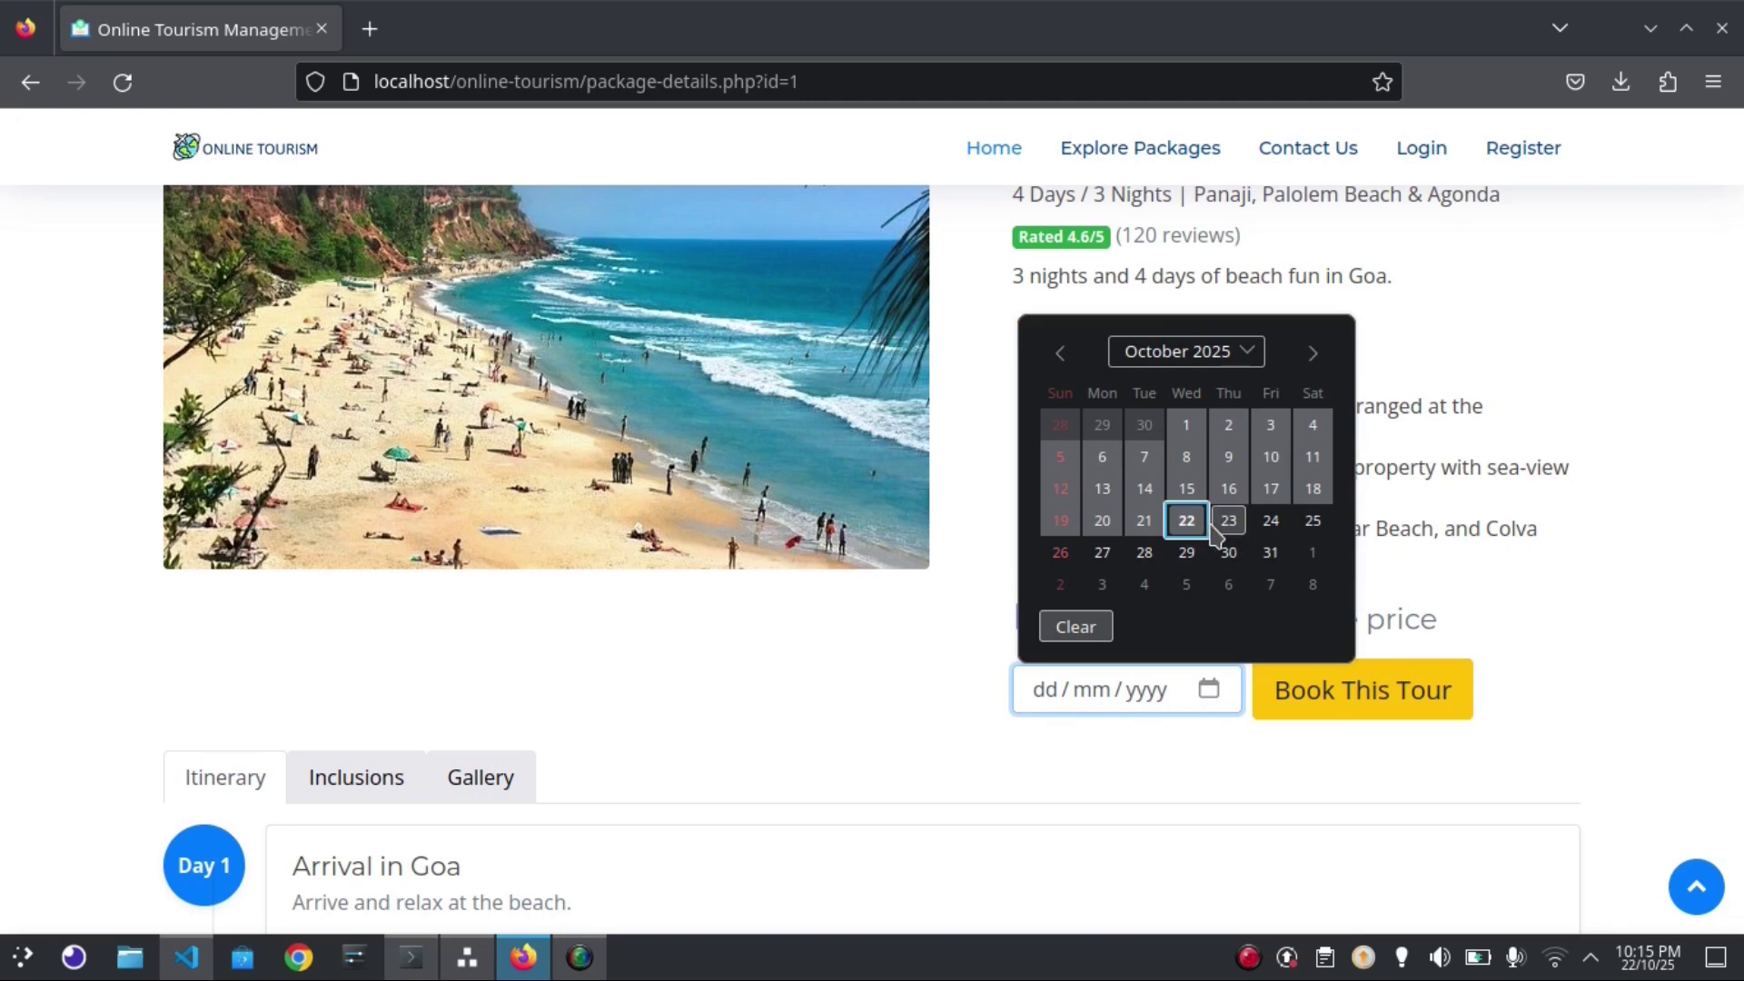
click(1312, 521)
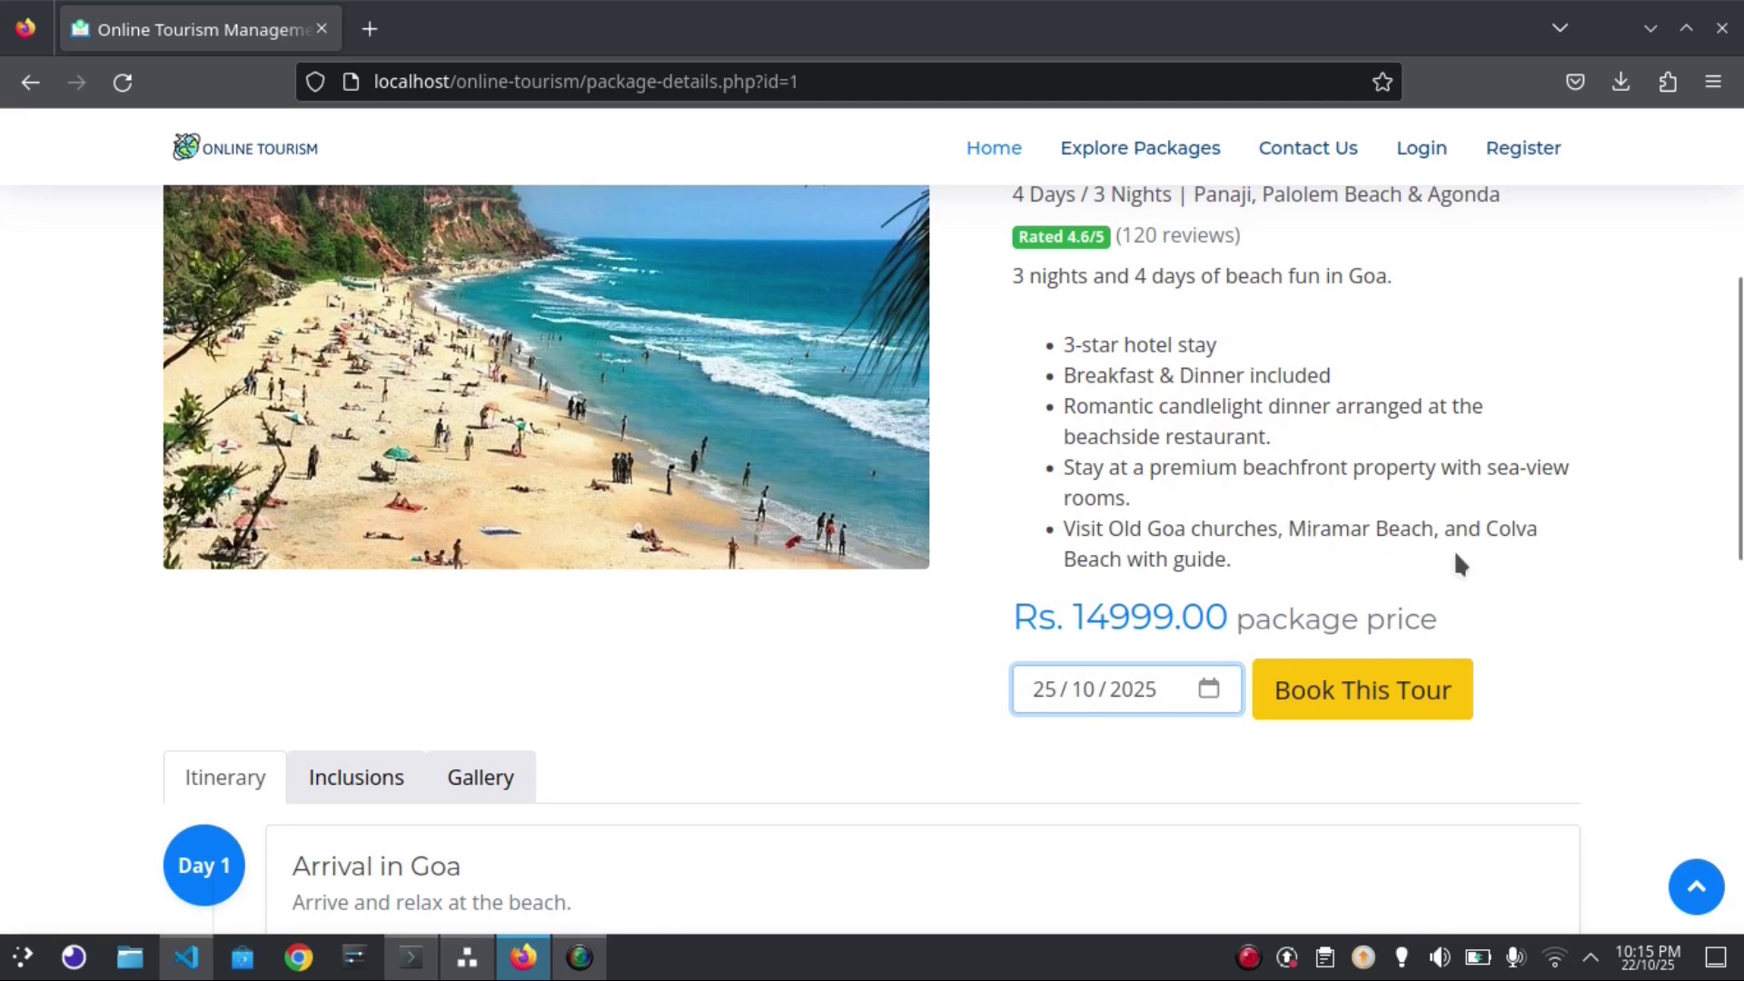
right_click(1331, 717)
click(1297, 712)
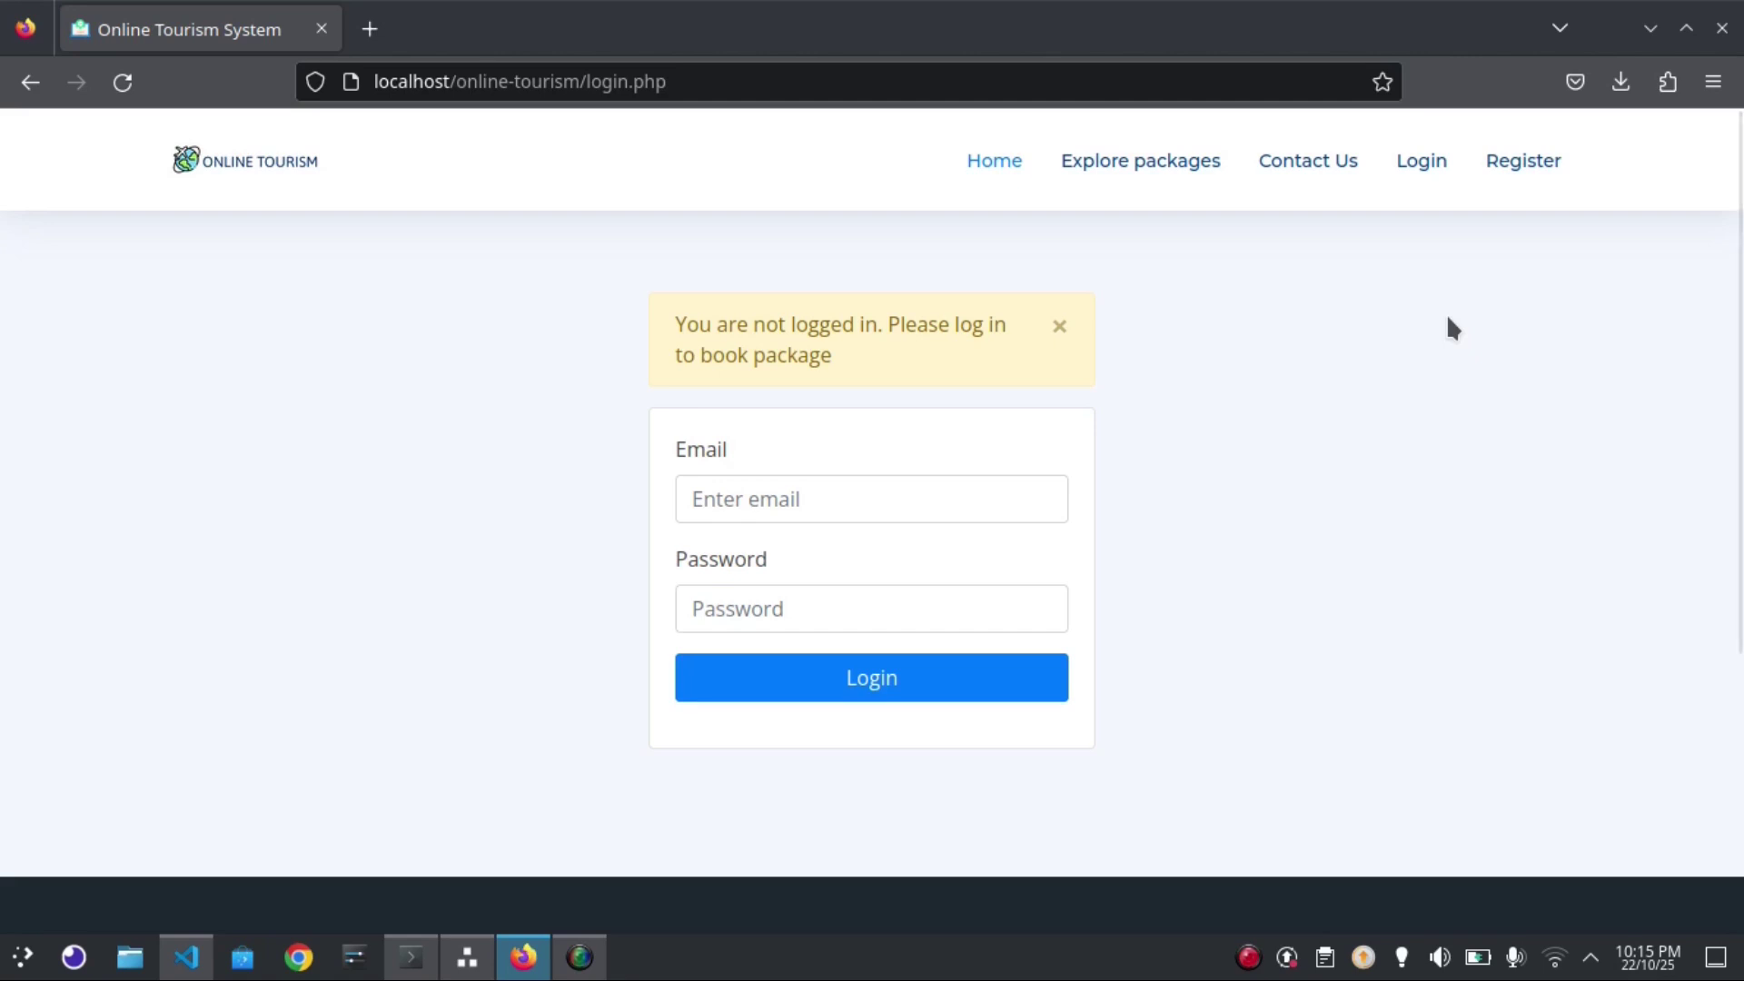
Fill the registration form with the demo user's name, e-mail, phone and matching password
click(1523, 168)
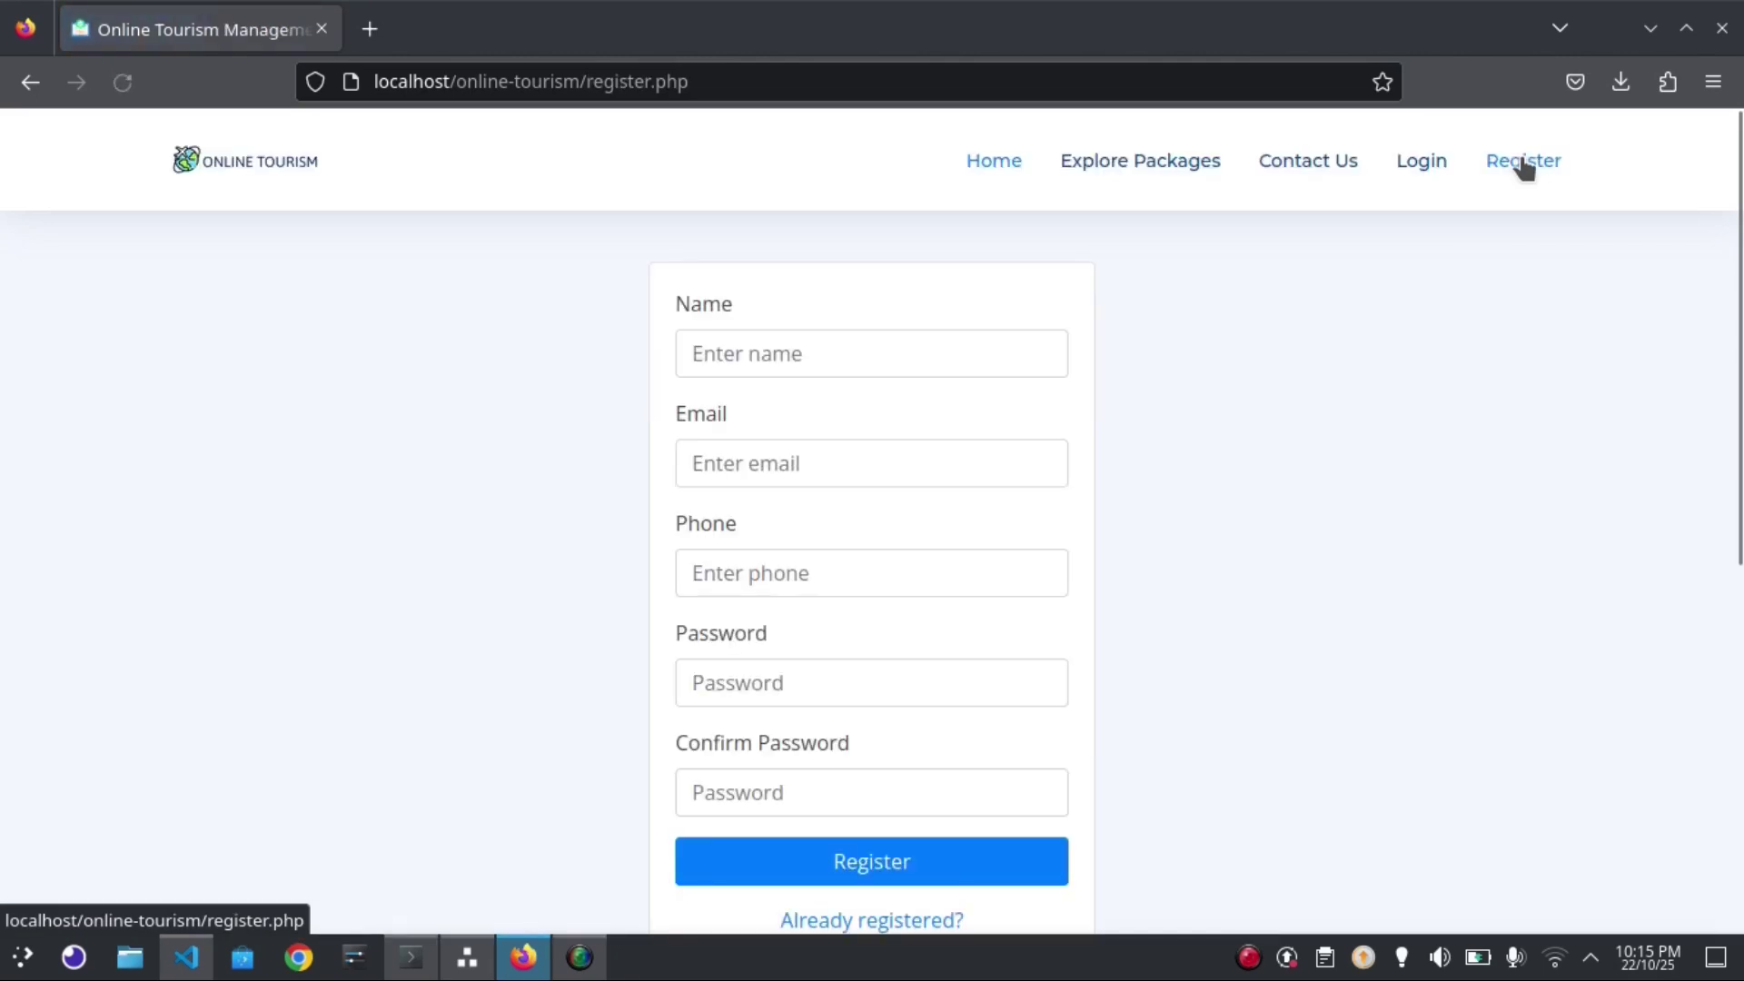
click(818, 351)
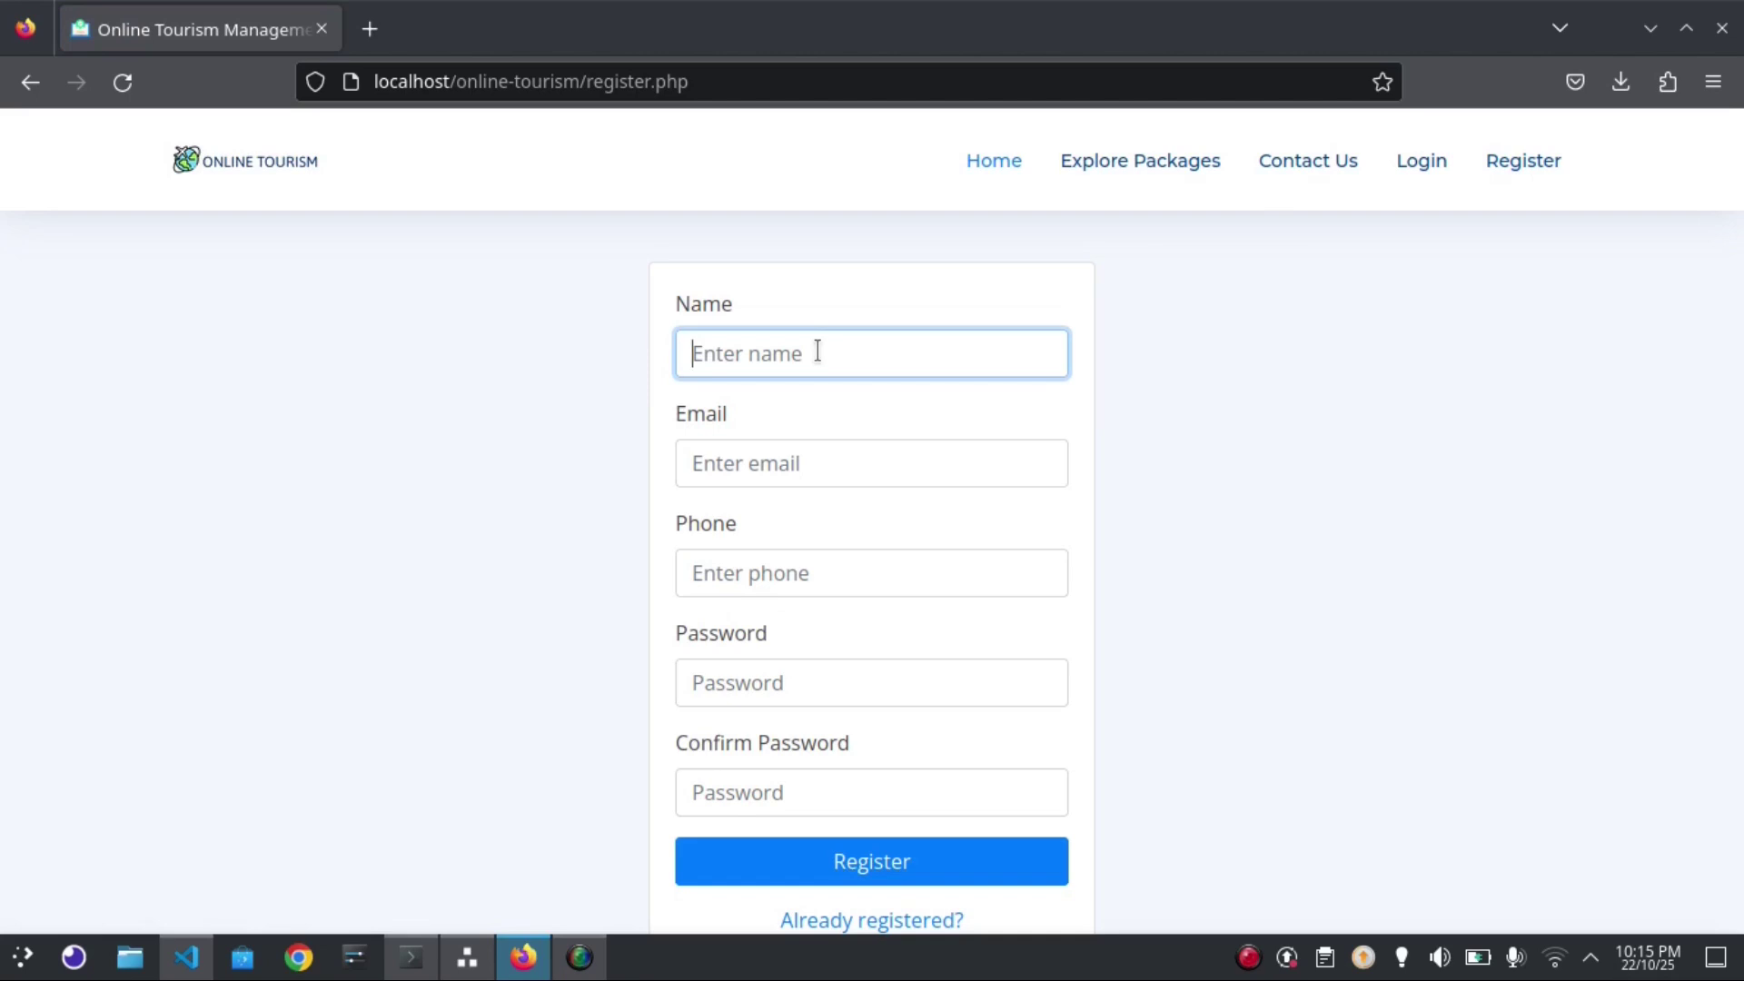
text(De)
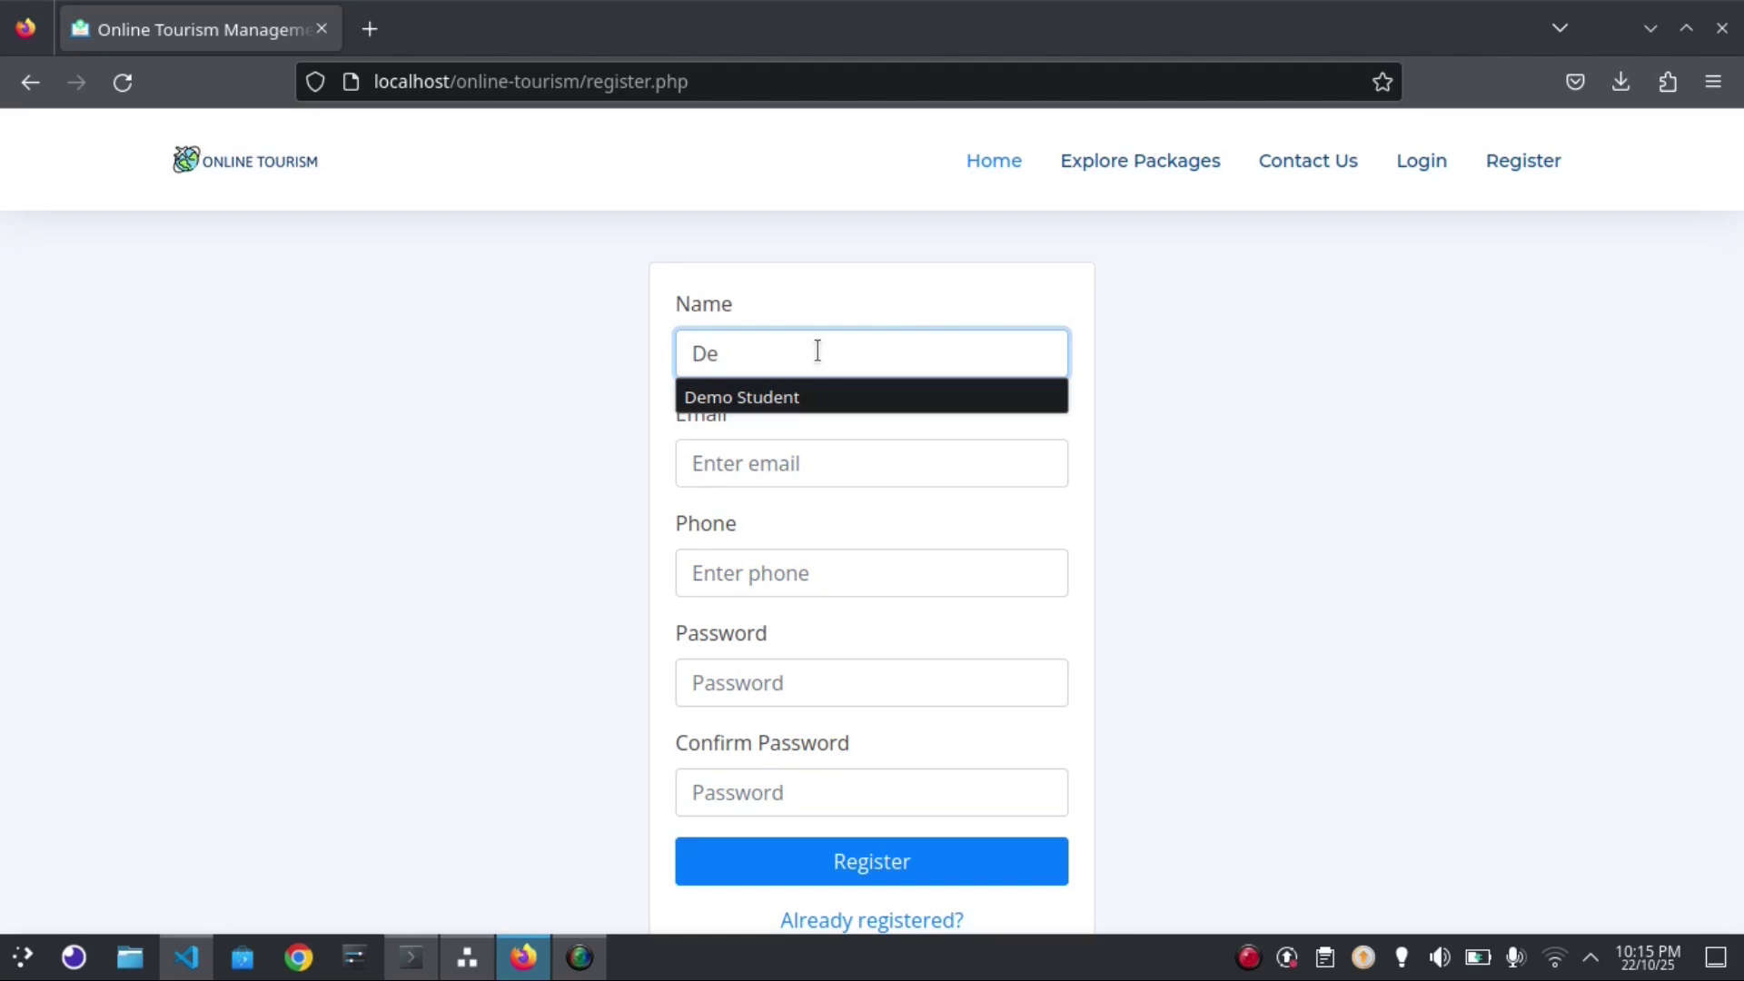
text(mo user)
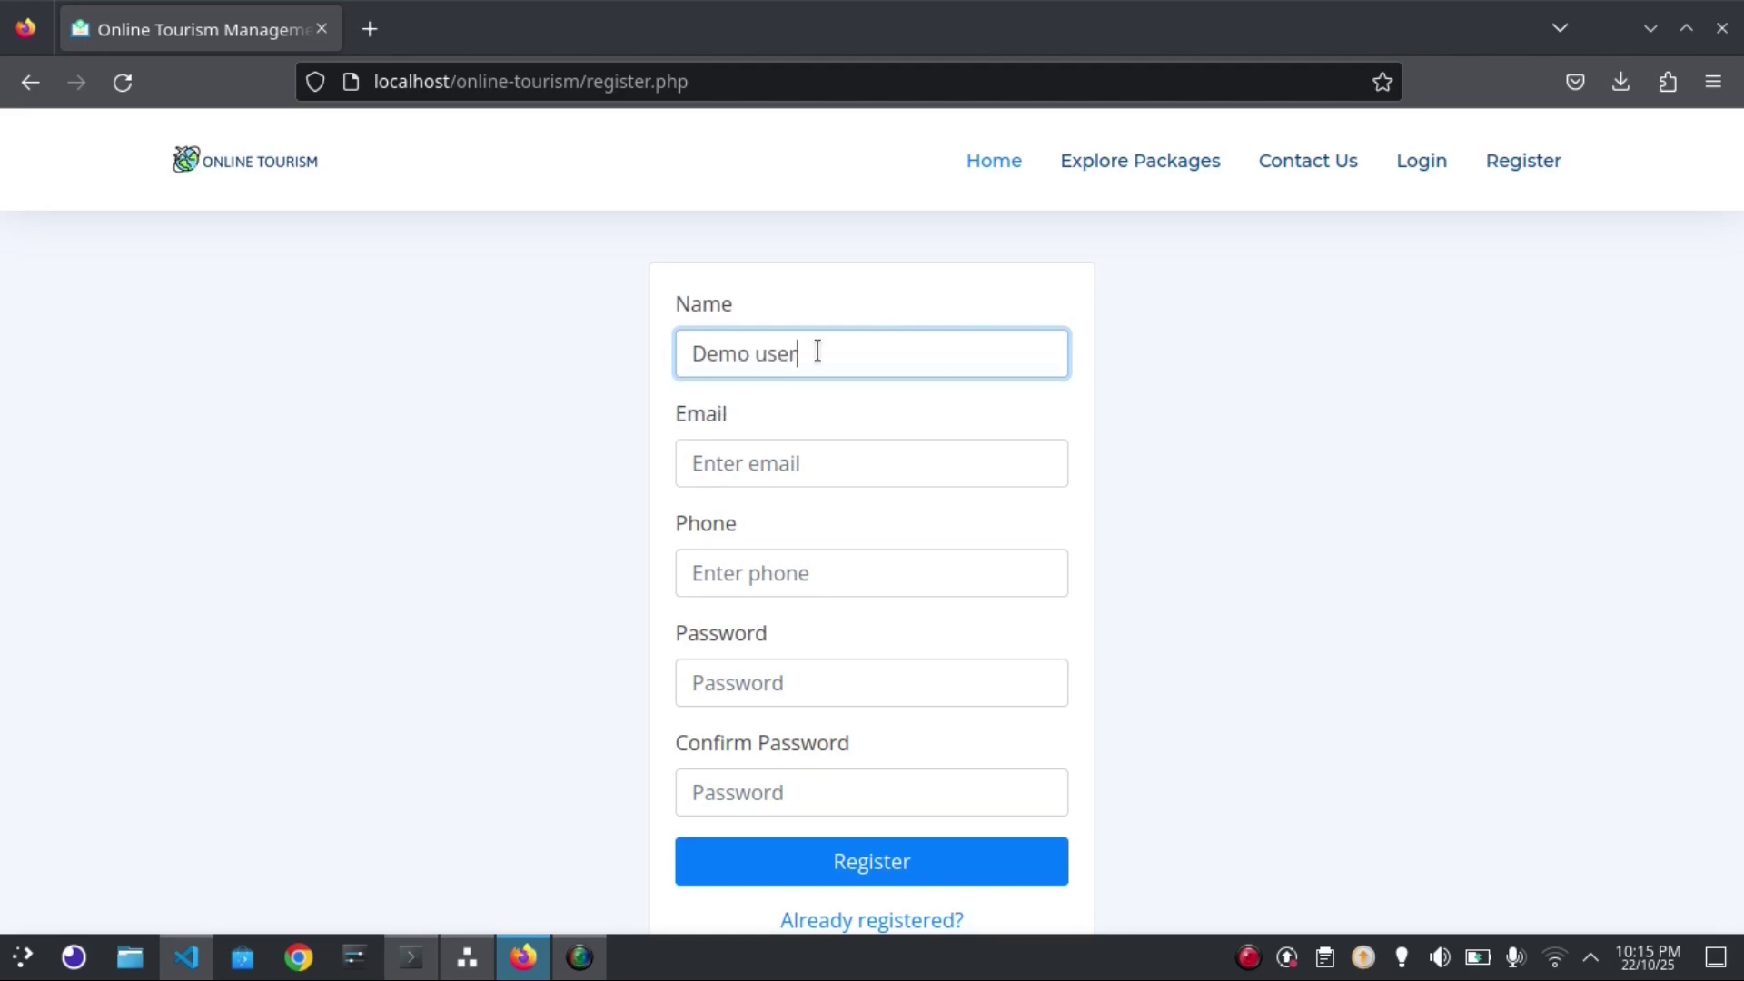
click(742, 460)
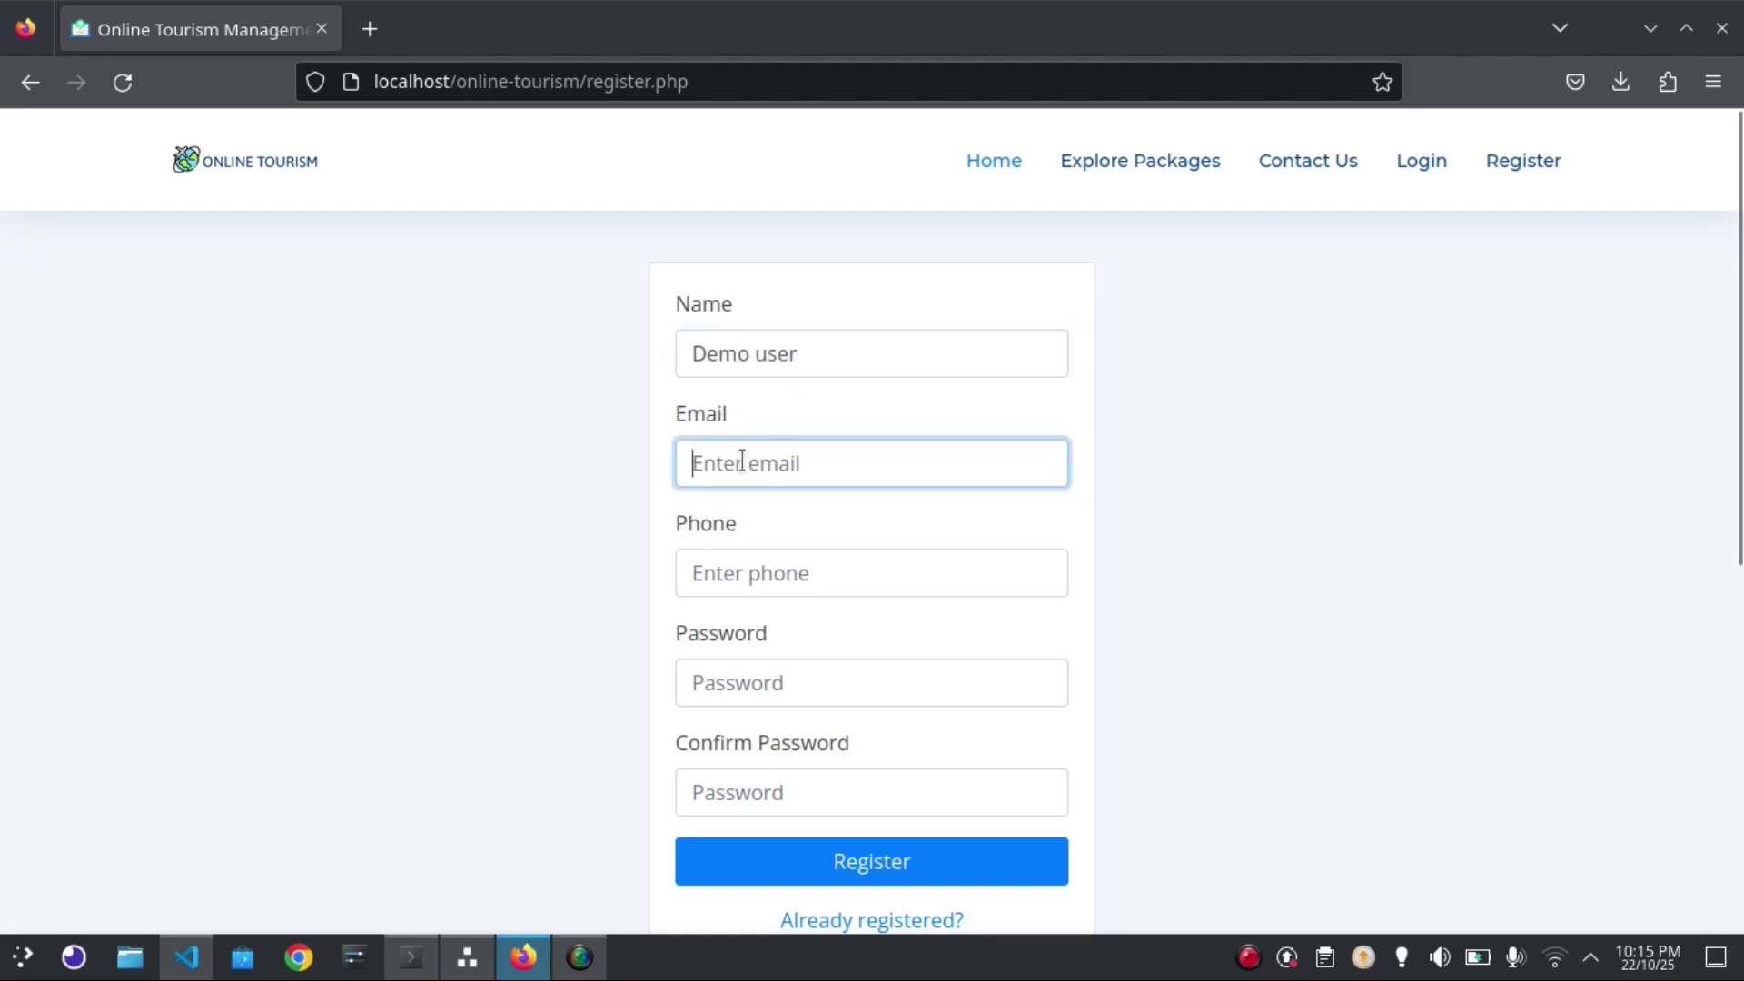
text(exampl)
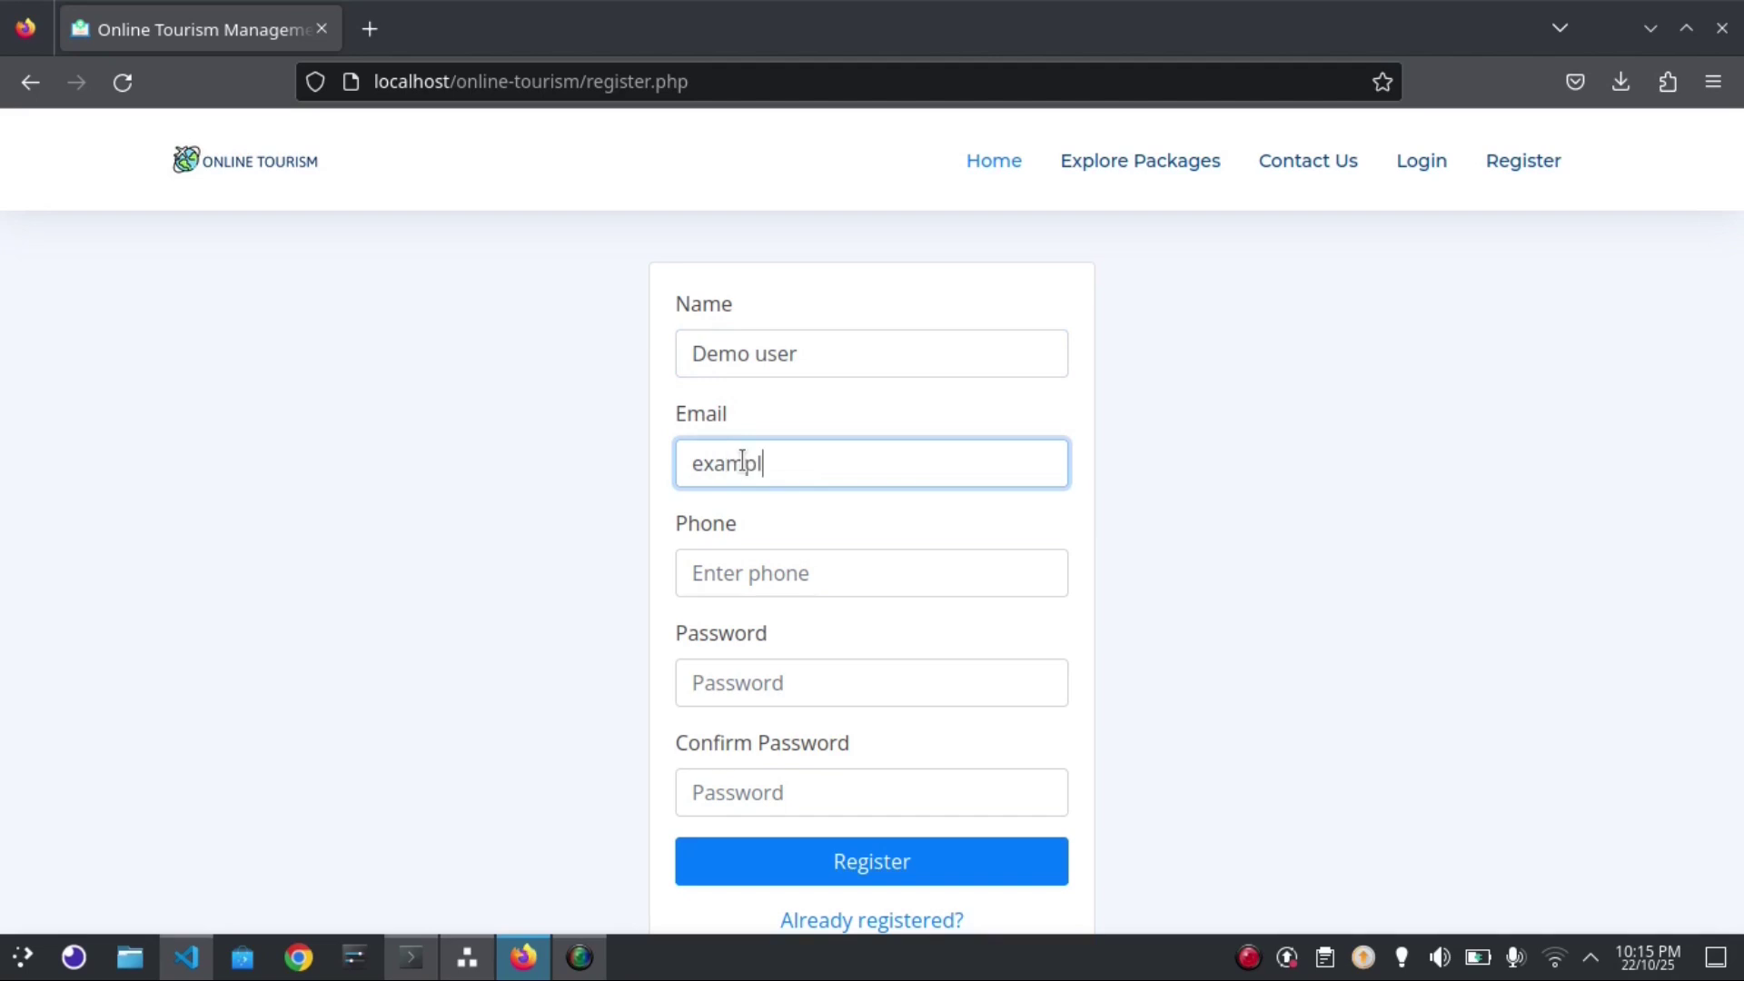
text(e@email.com)
click(746, 570)
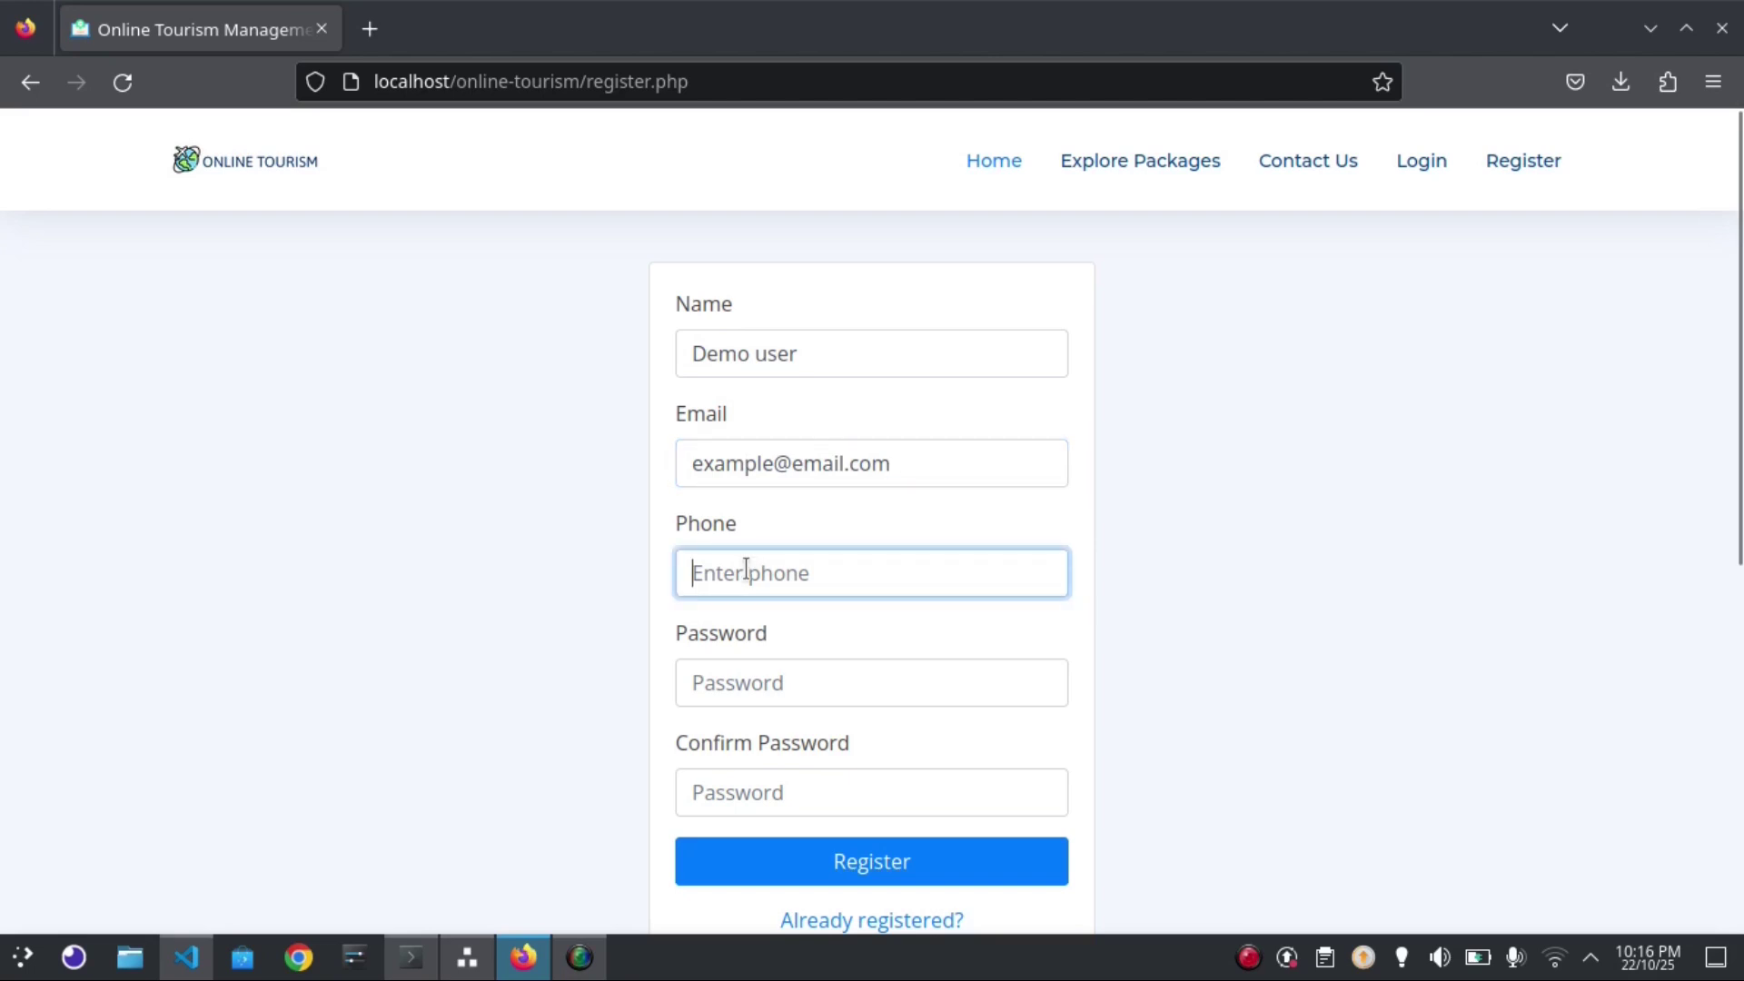
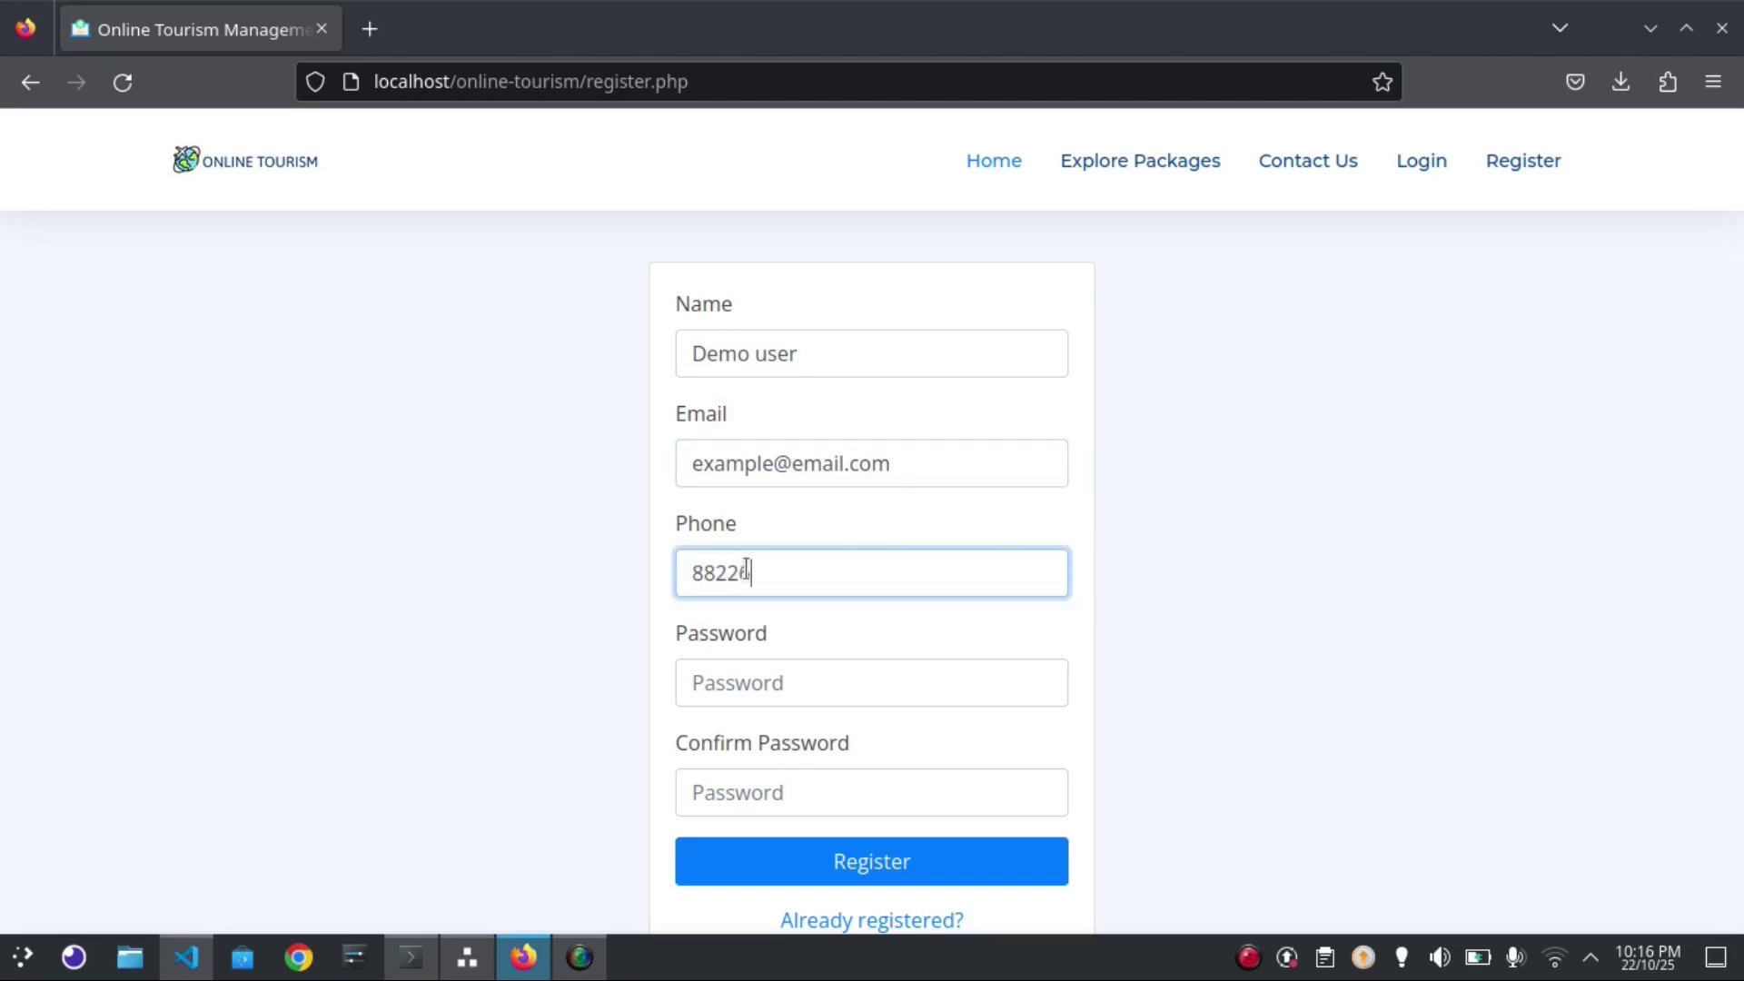
click(791, 683)
text(1234)
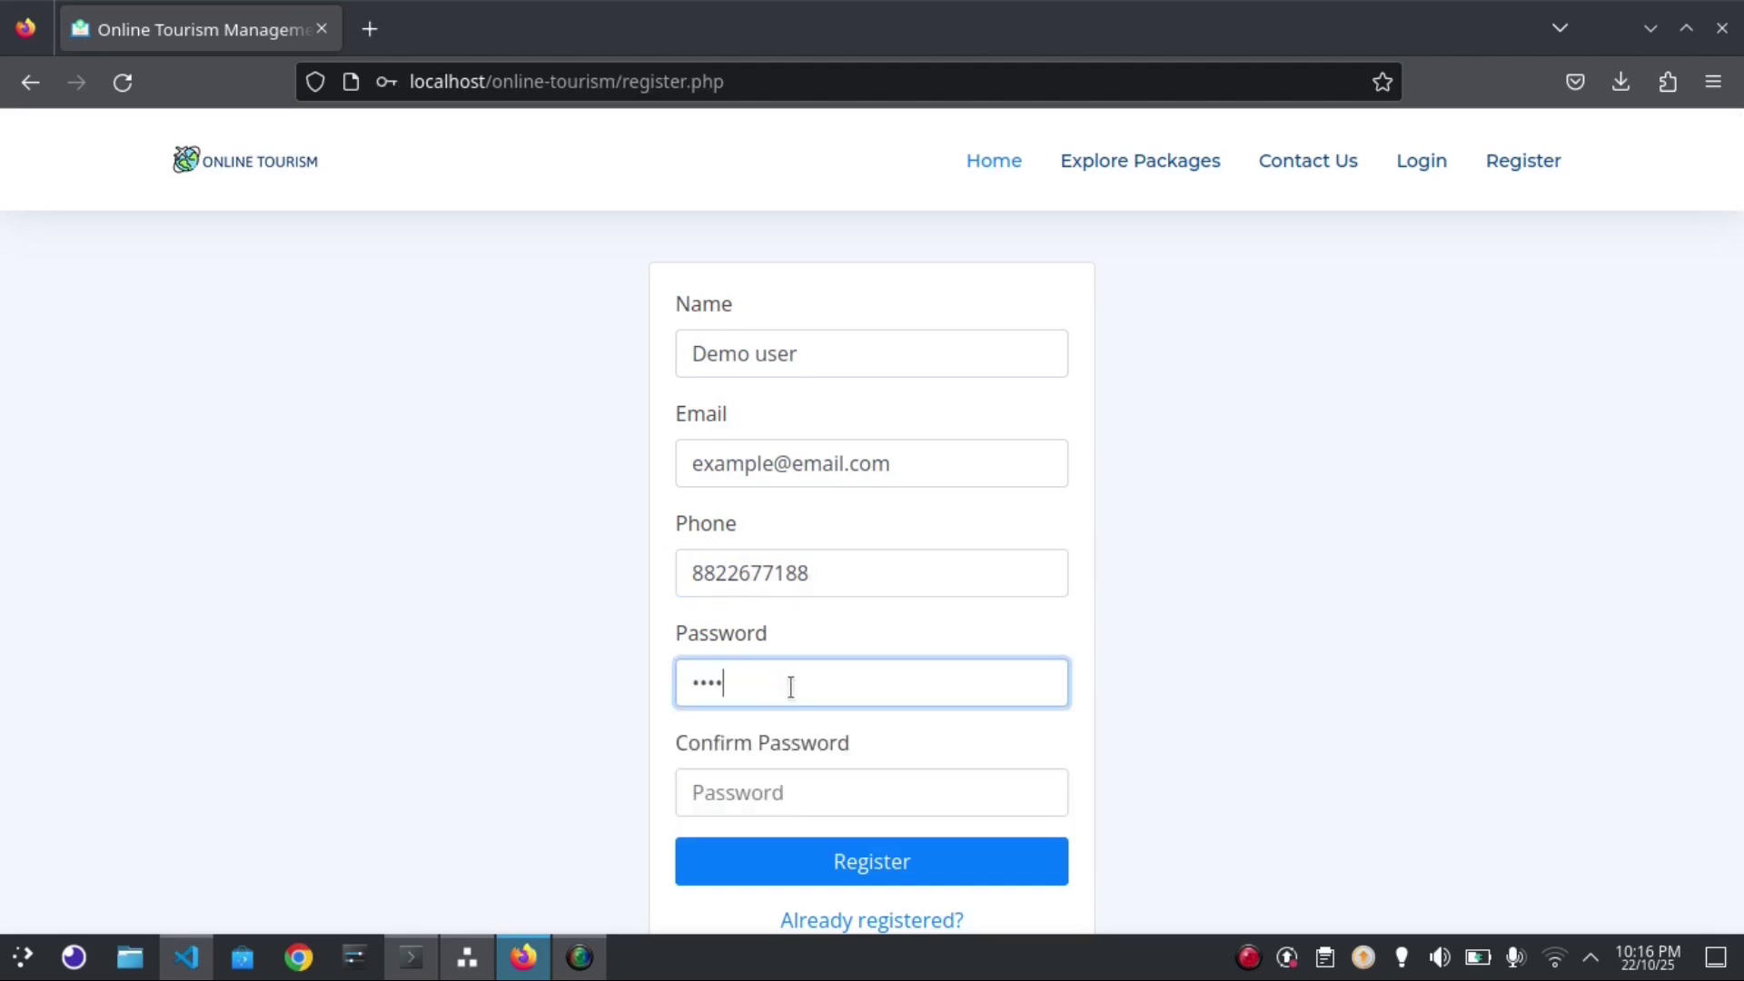
text(5678)
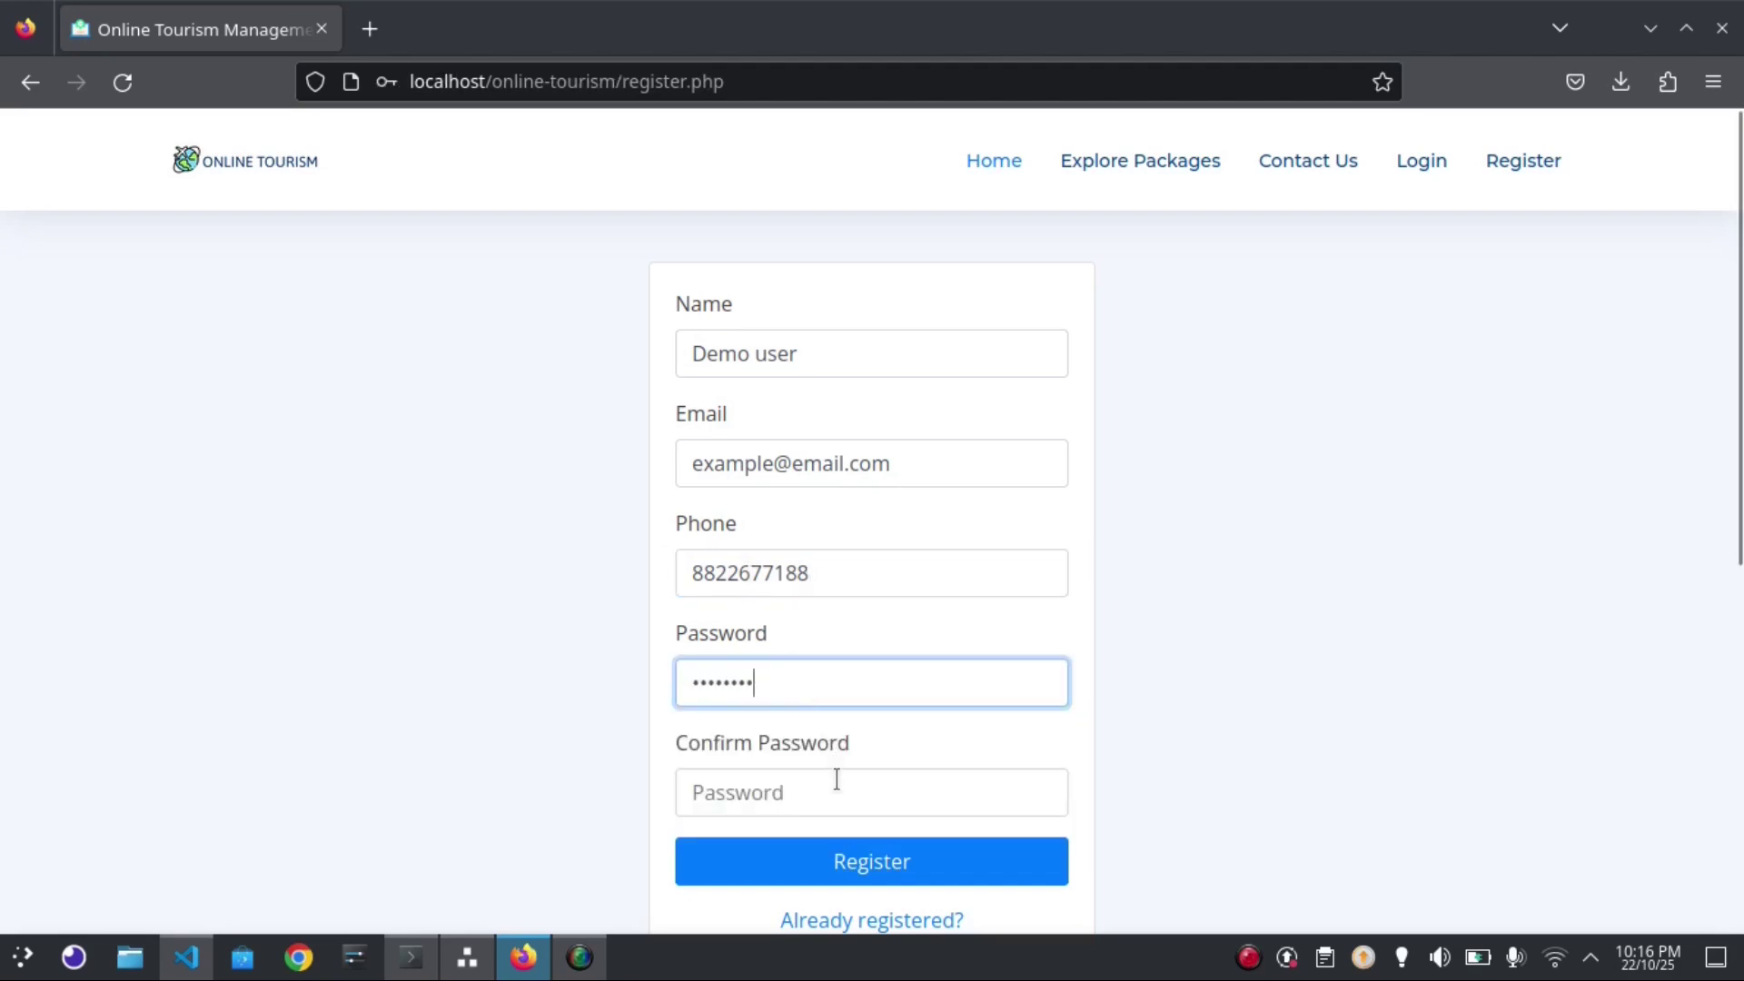
click(837, 779)
text(12345)
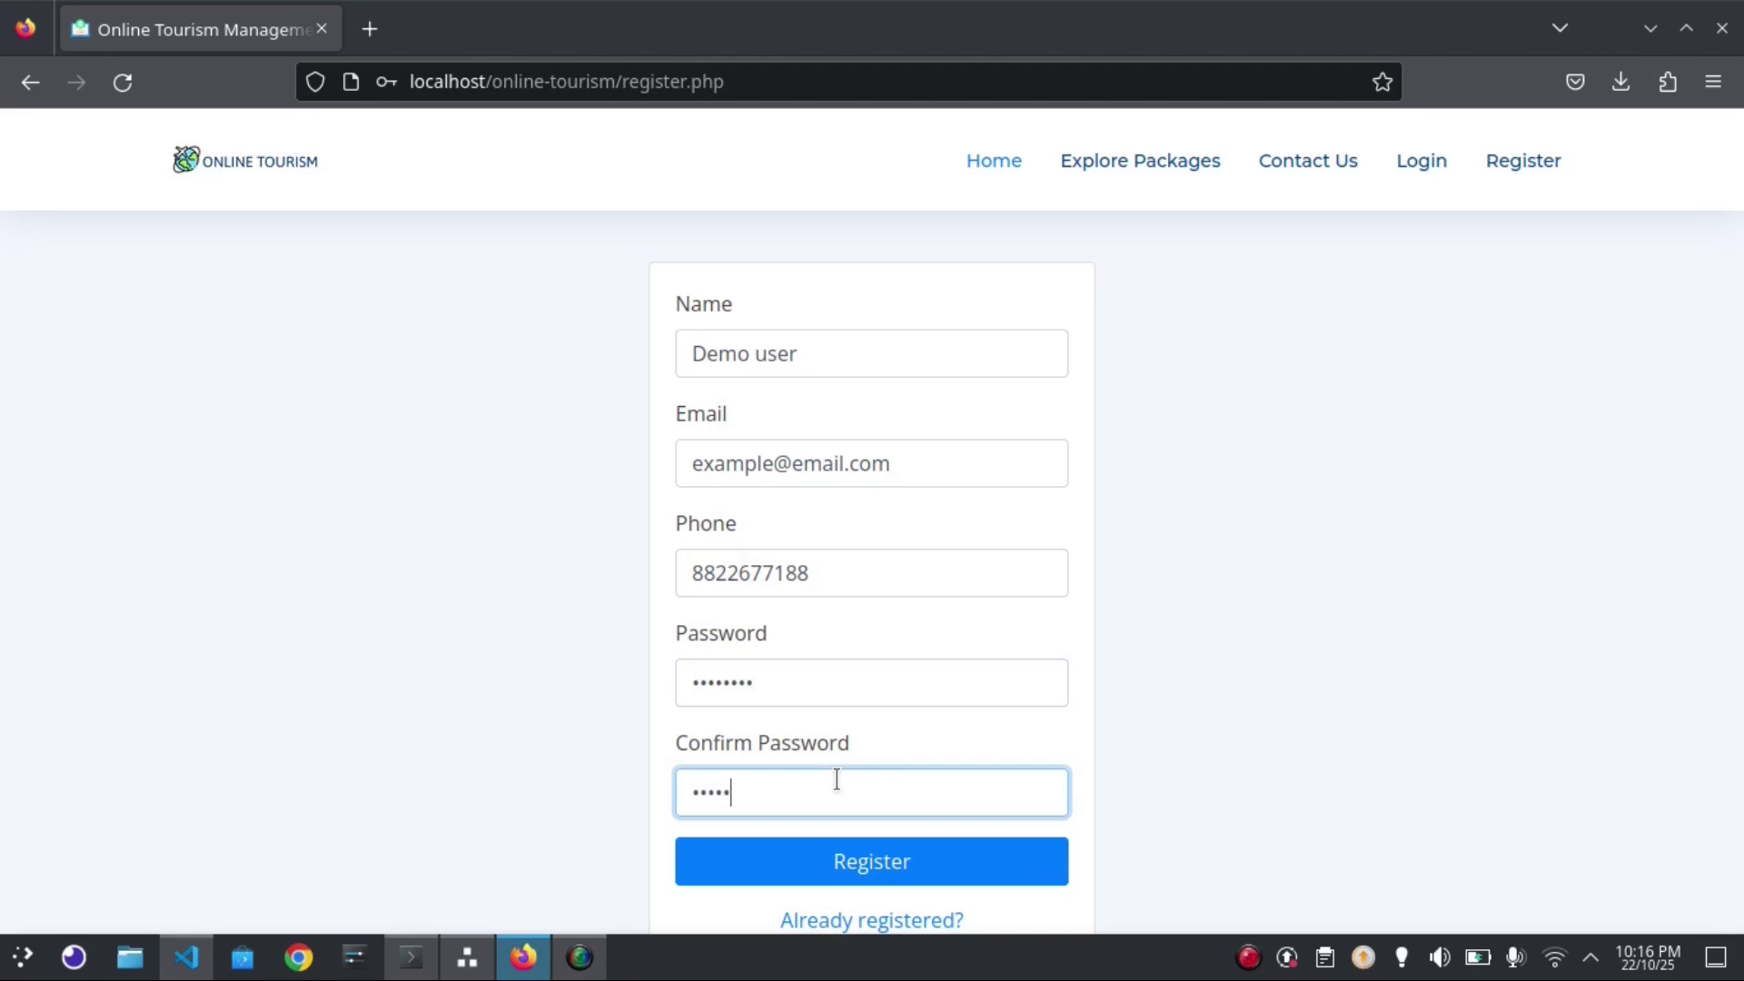
text(678)
Submit the registration, decline saving the login, and select the success message
click(875, 863)
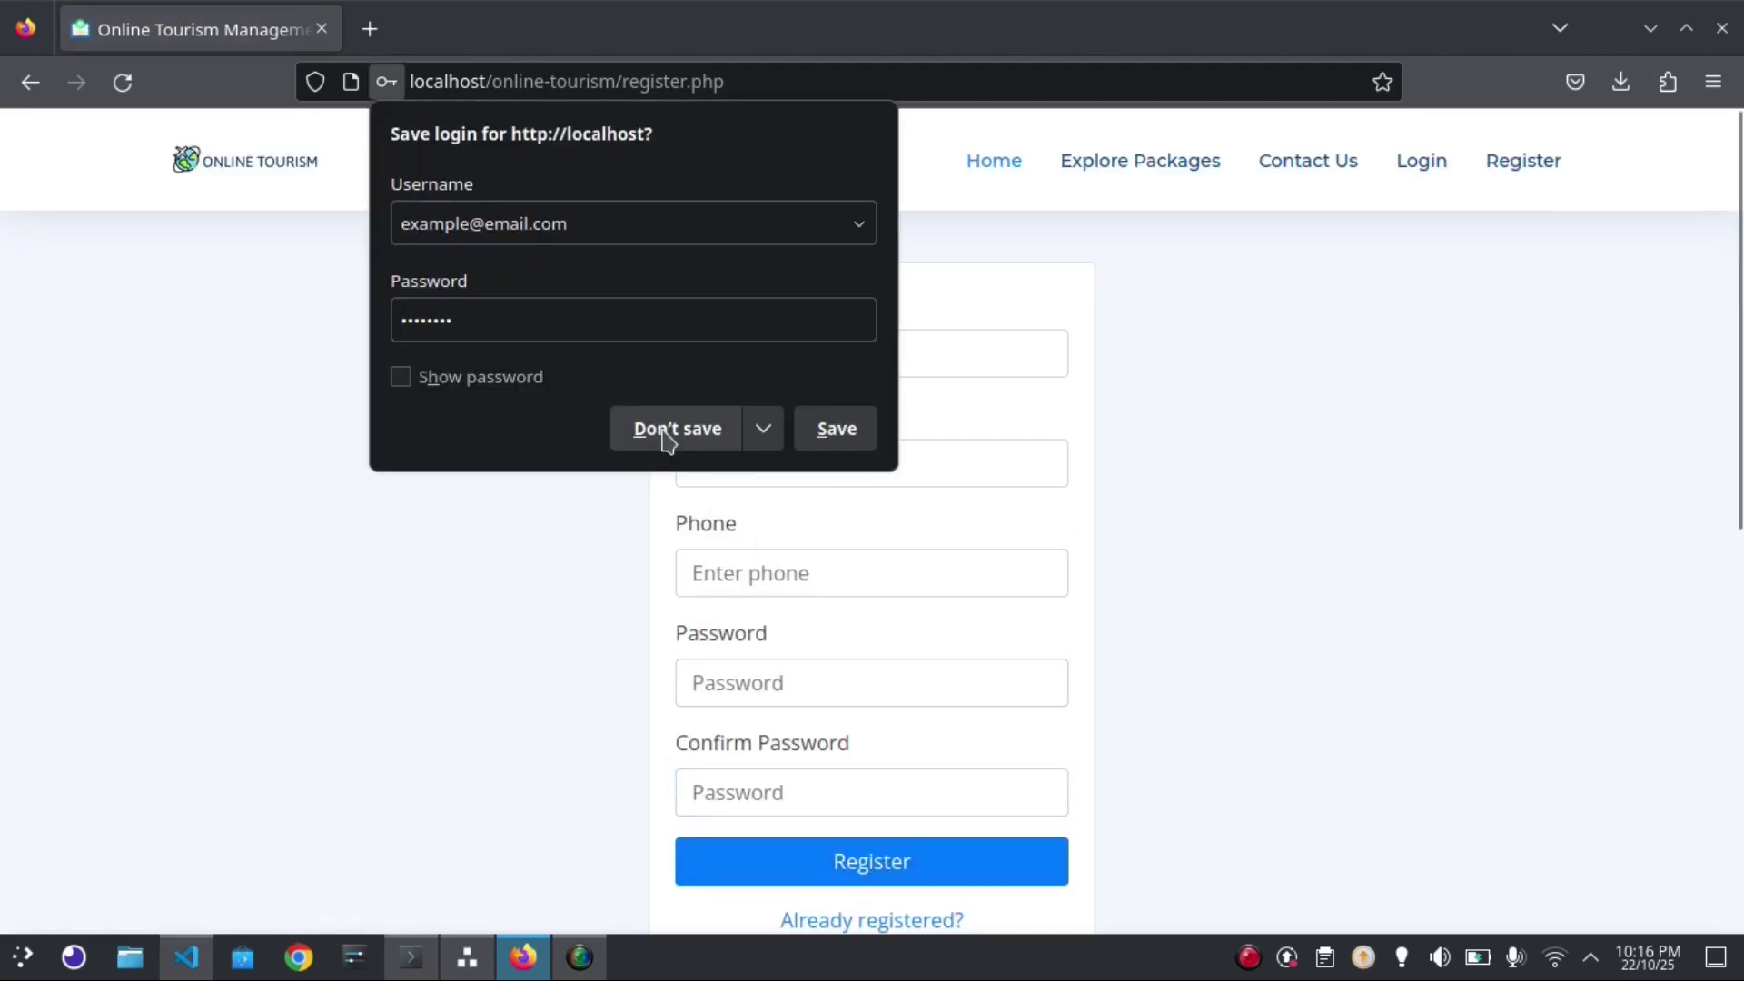
click(667, 436)
scroll(1741, 673, down, 3)
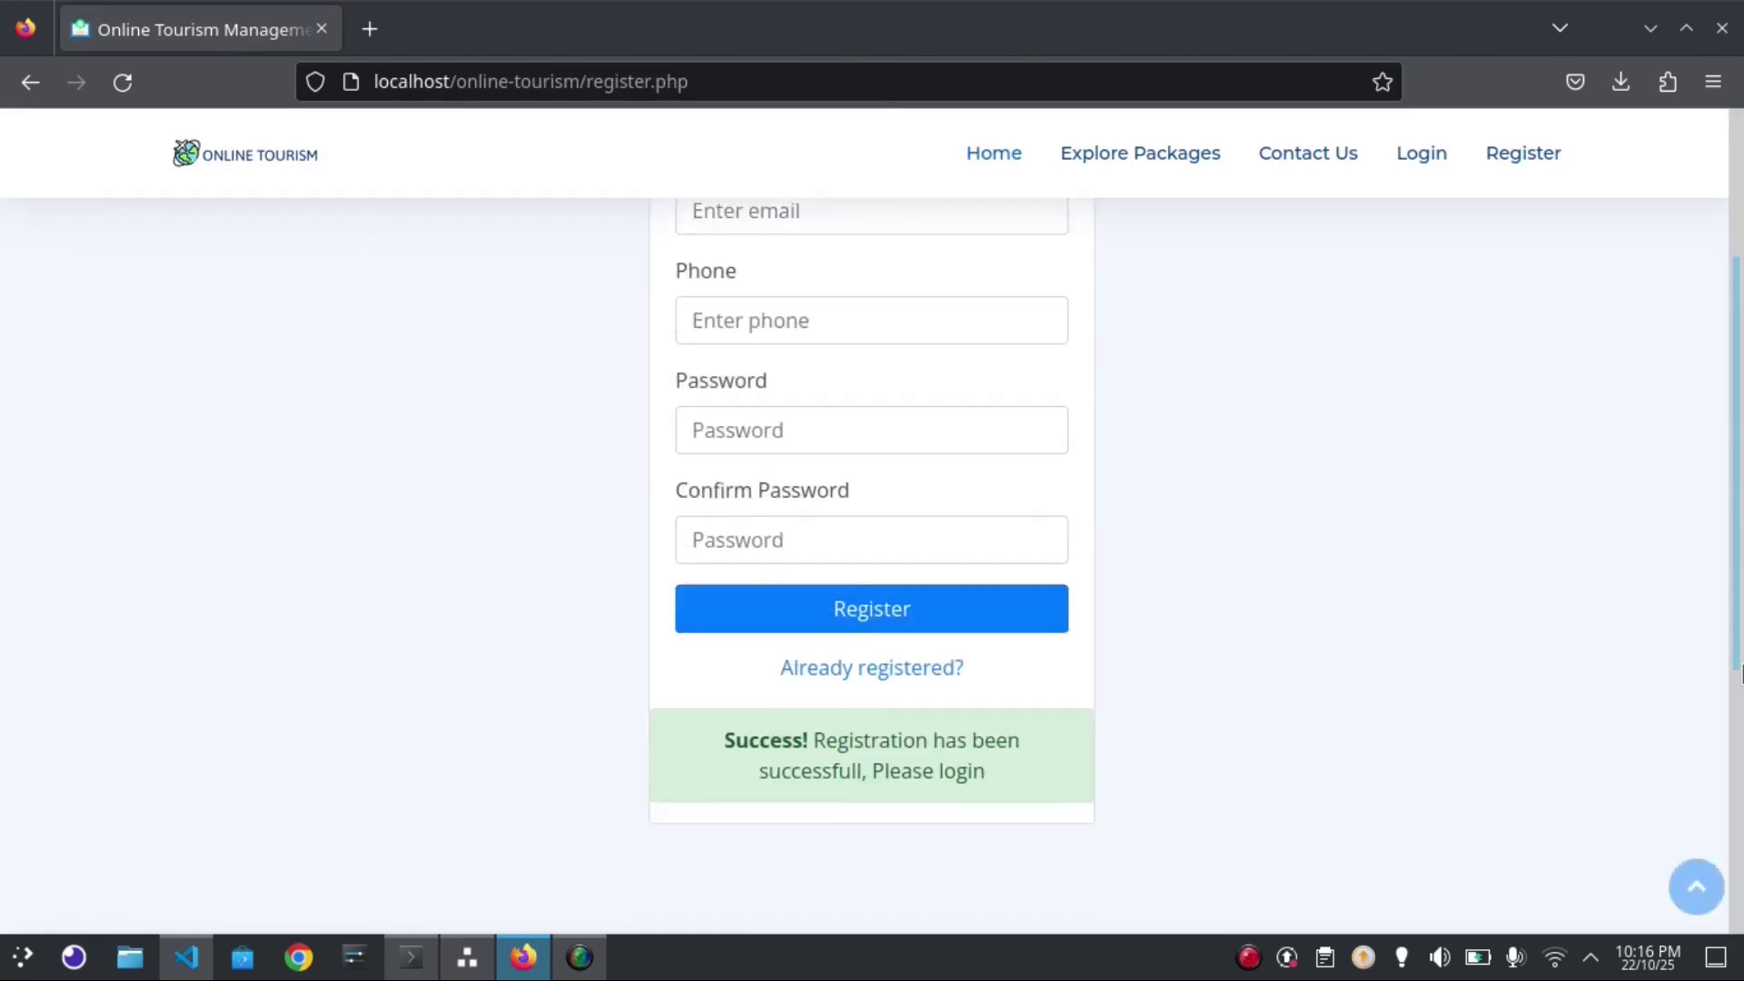
scroll(1740, 673, down, 1)
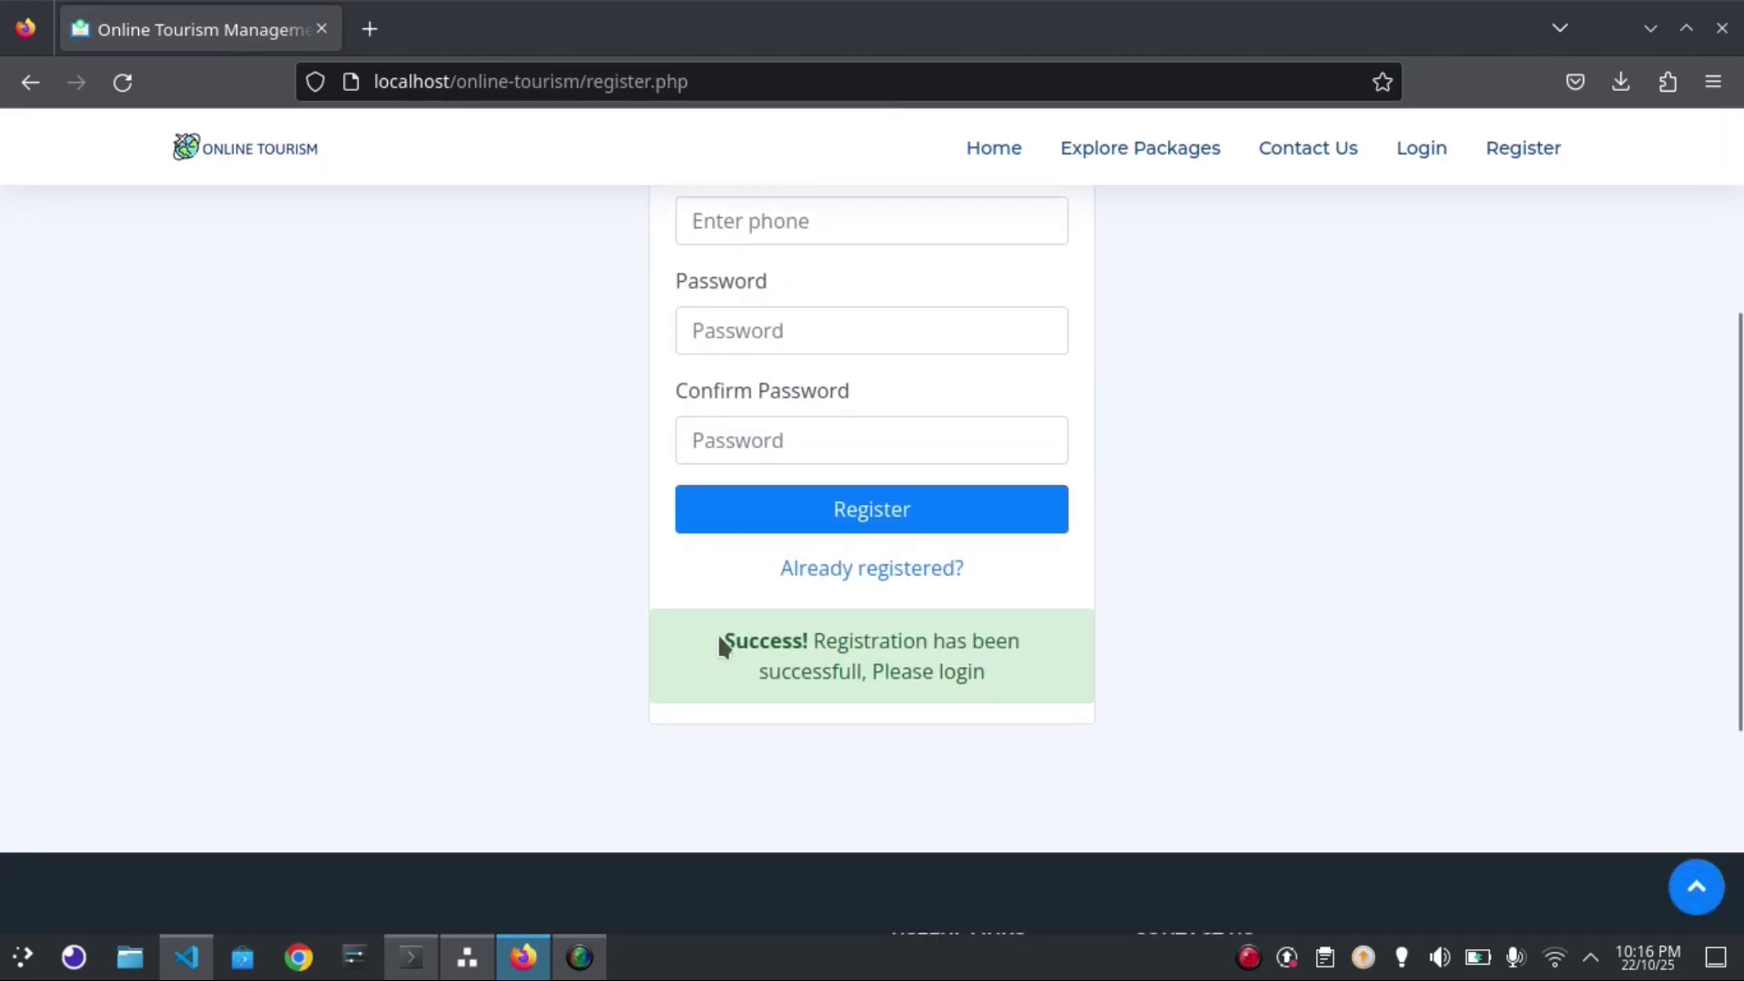
drag(722, 643, 988, 665)
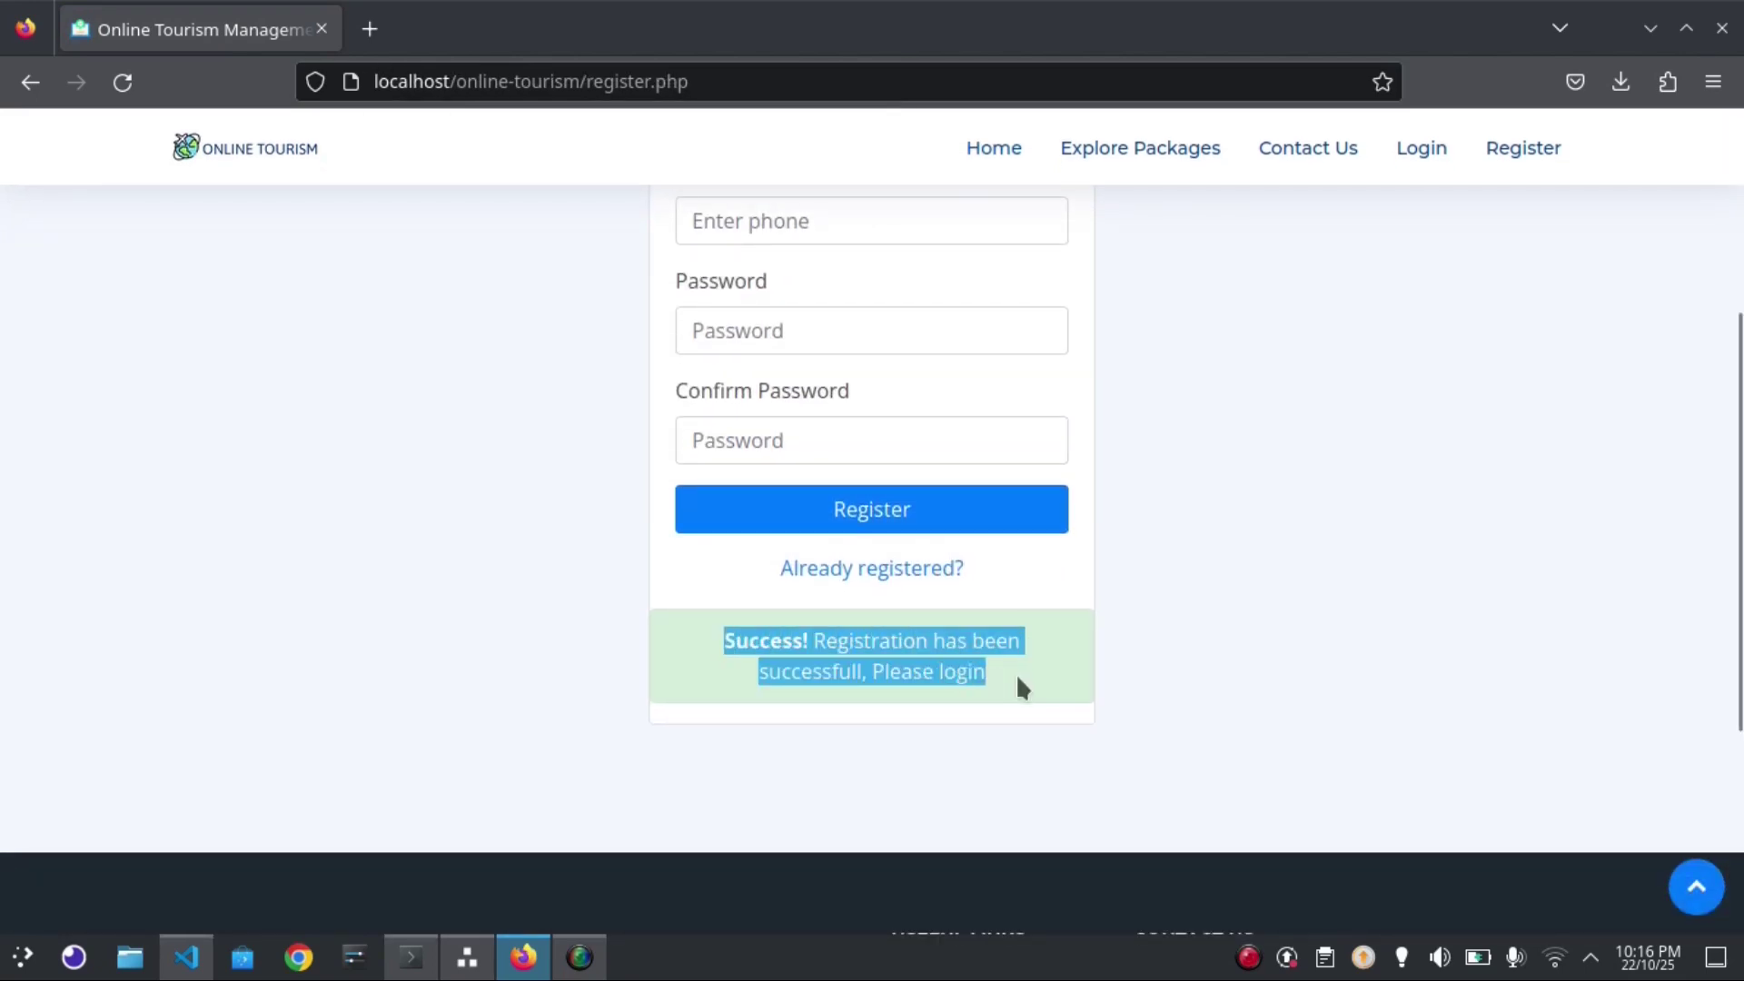
drag(1732, 553, 1720, 370)
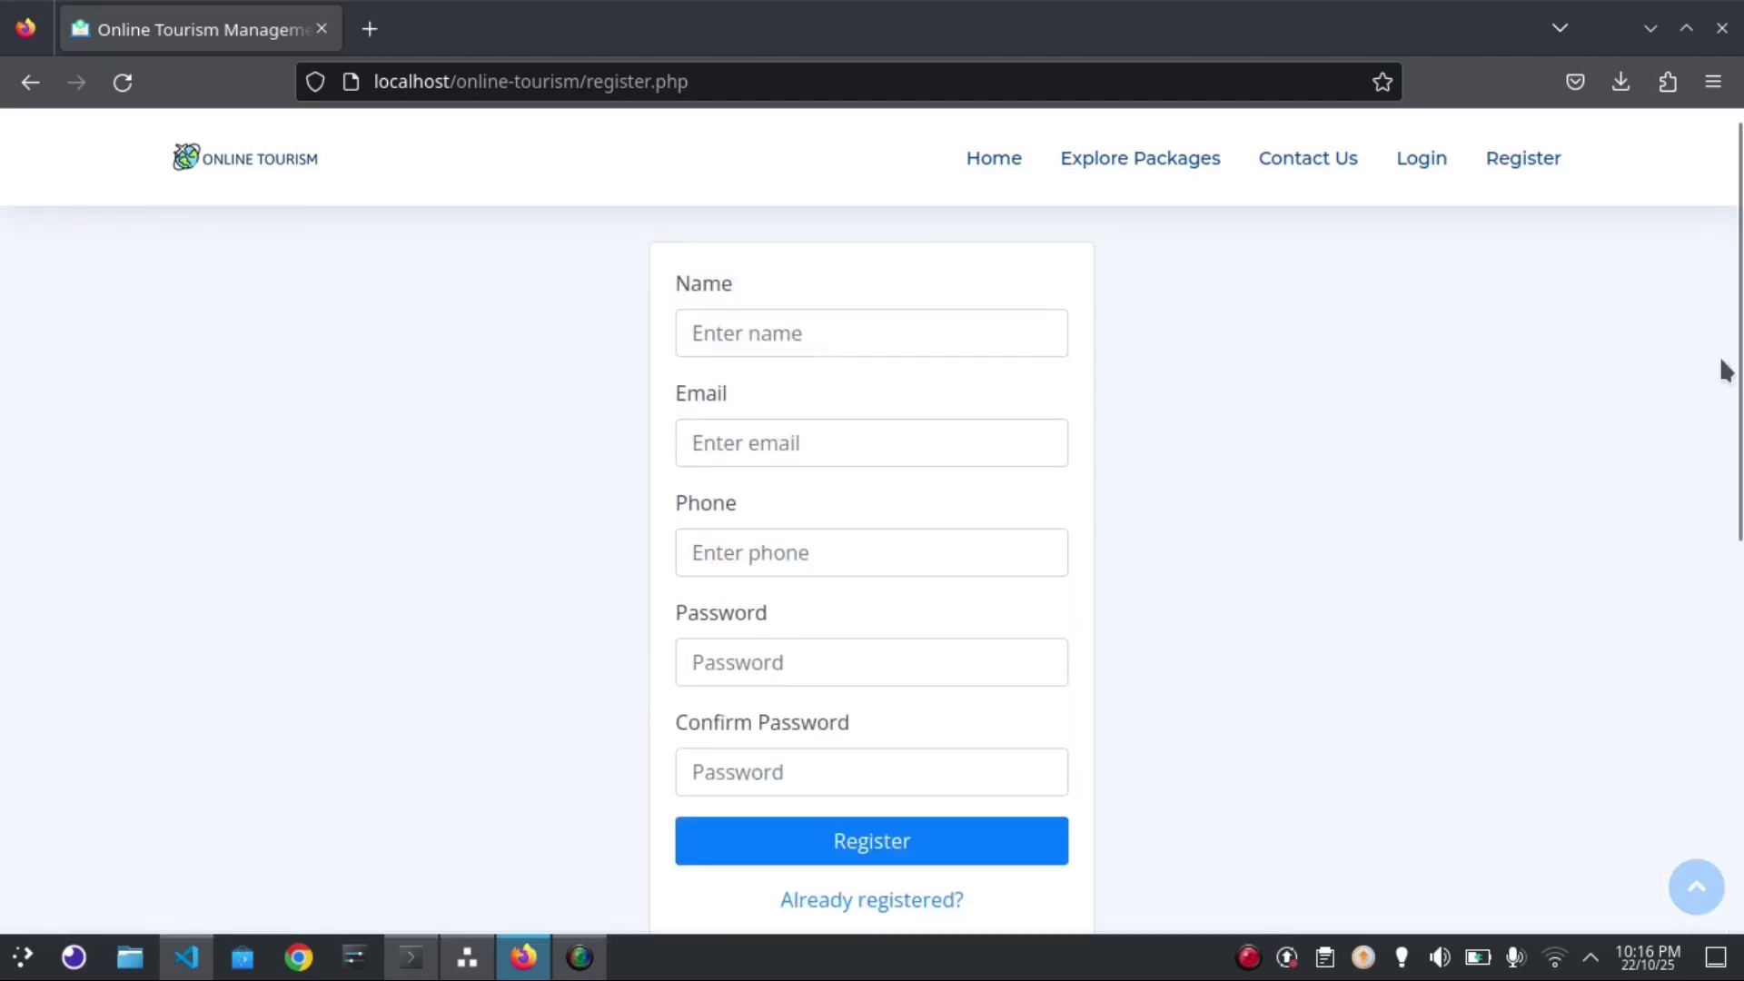
Log in with the new account's e-mail and password
click(1421, 163)
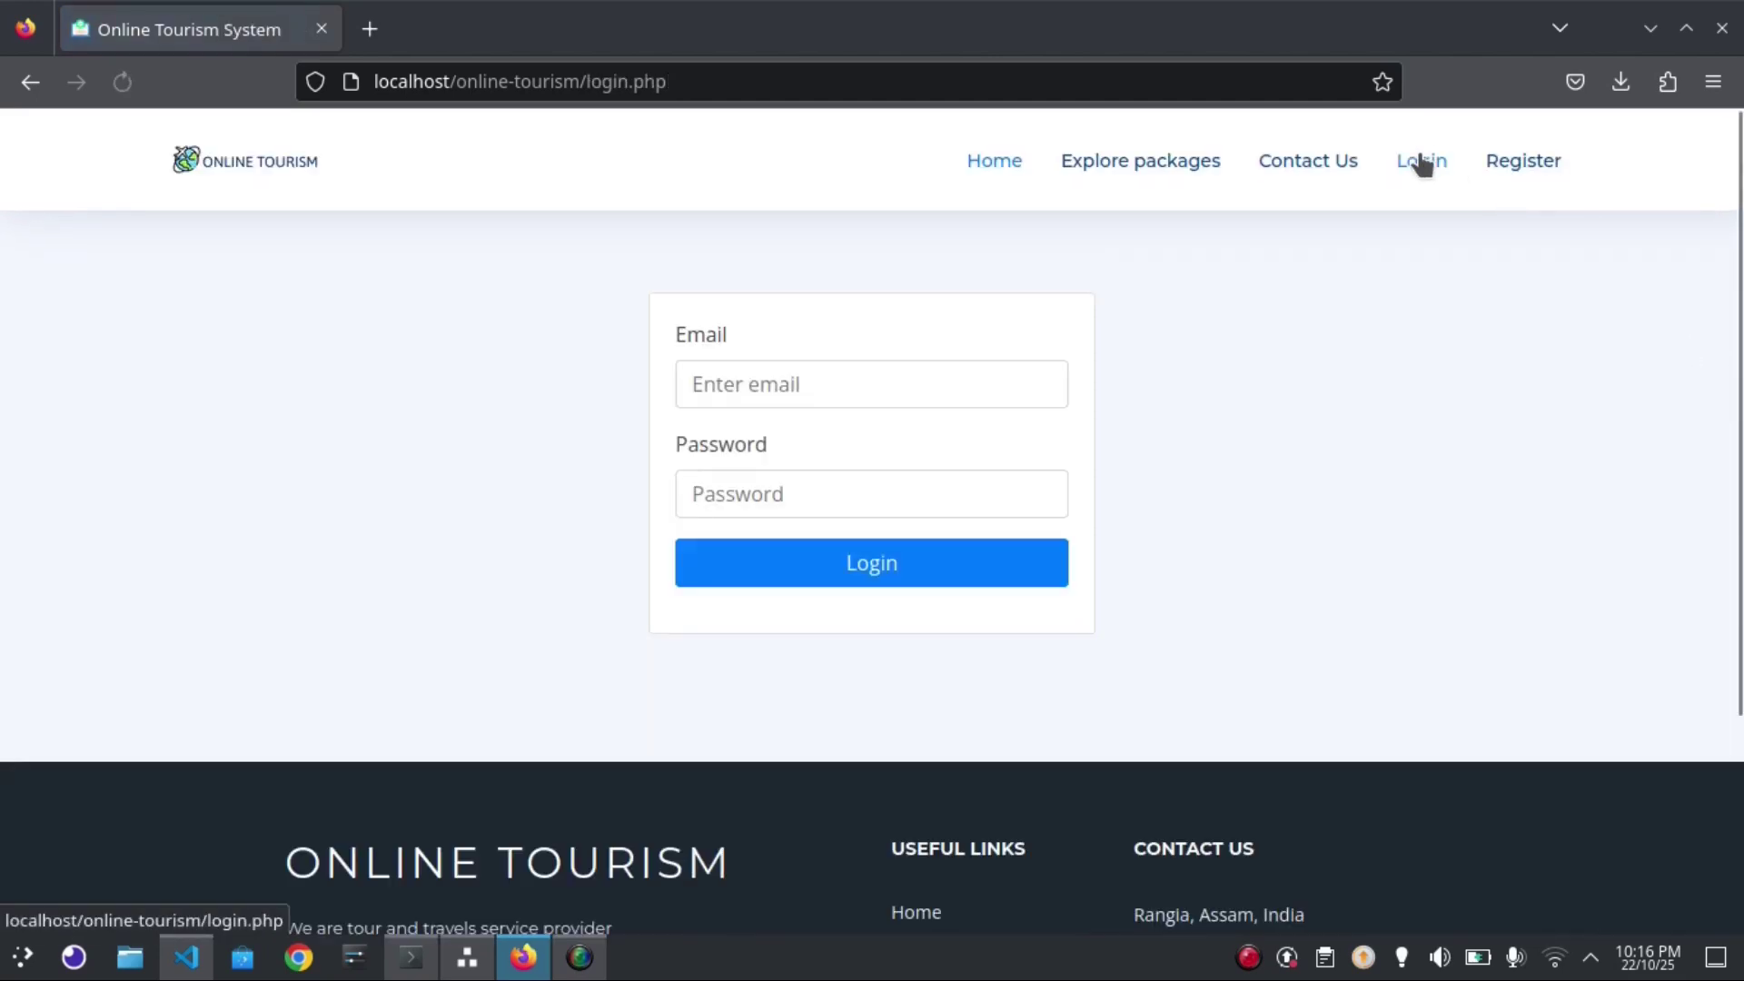
scroll(1035, 334, down, 1)
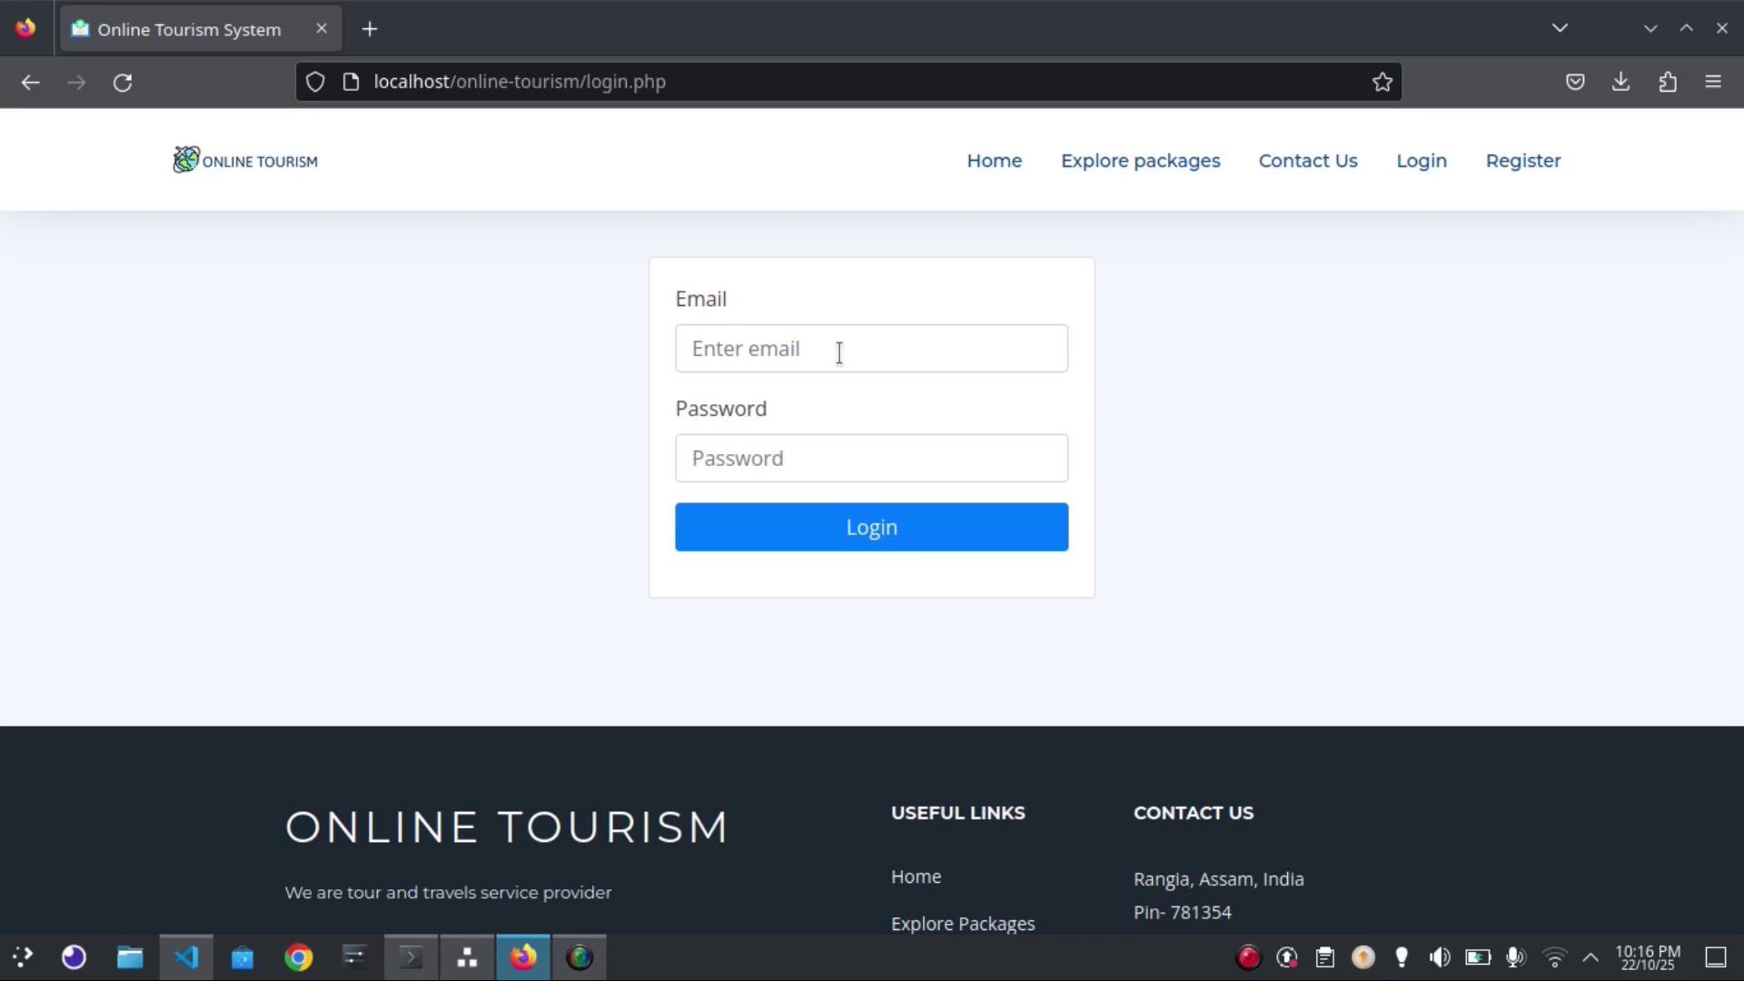
click(839, 351)
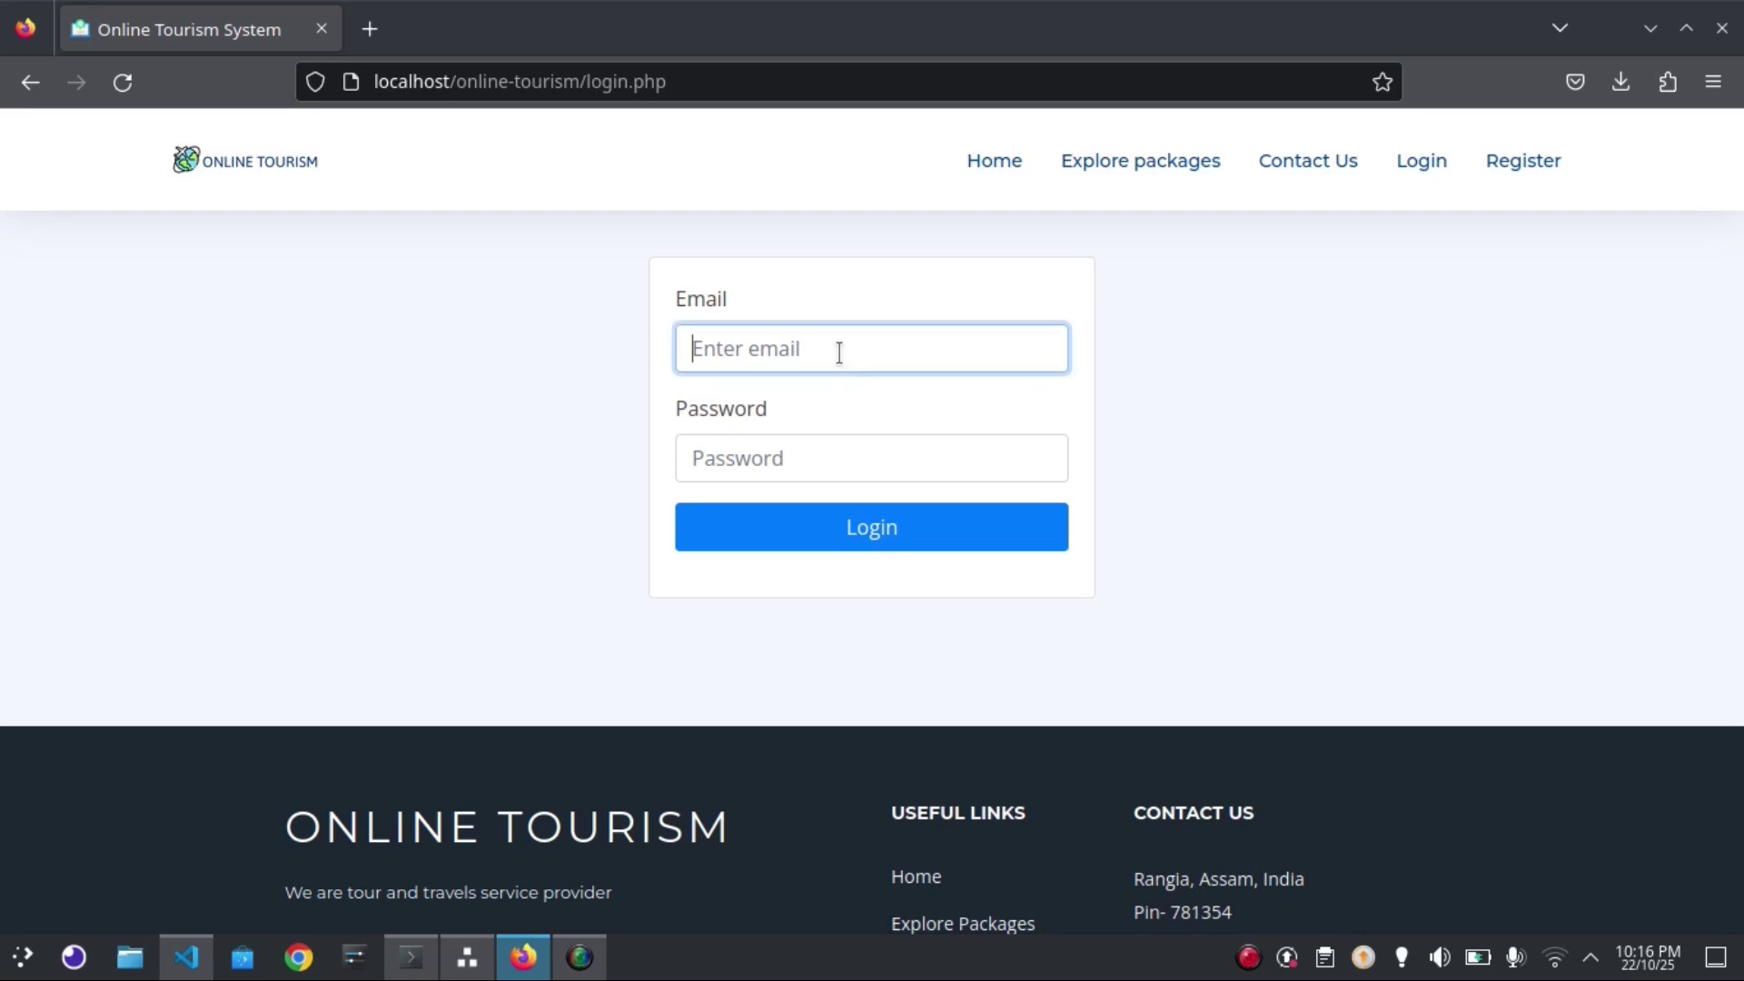
text(example@emai)
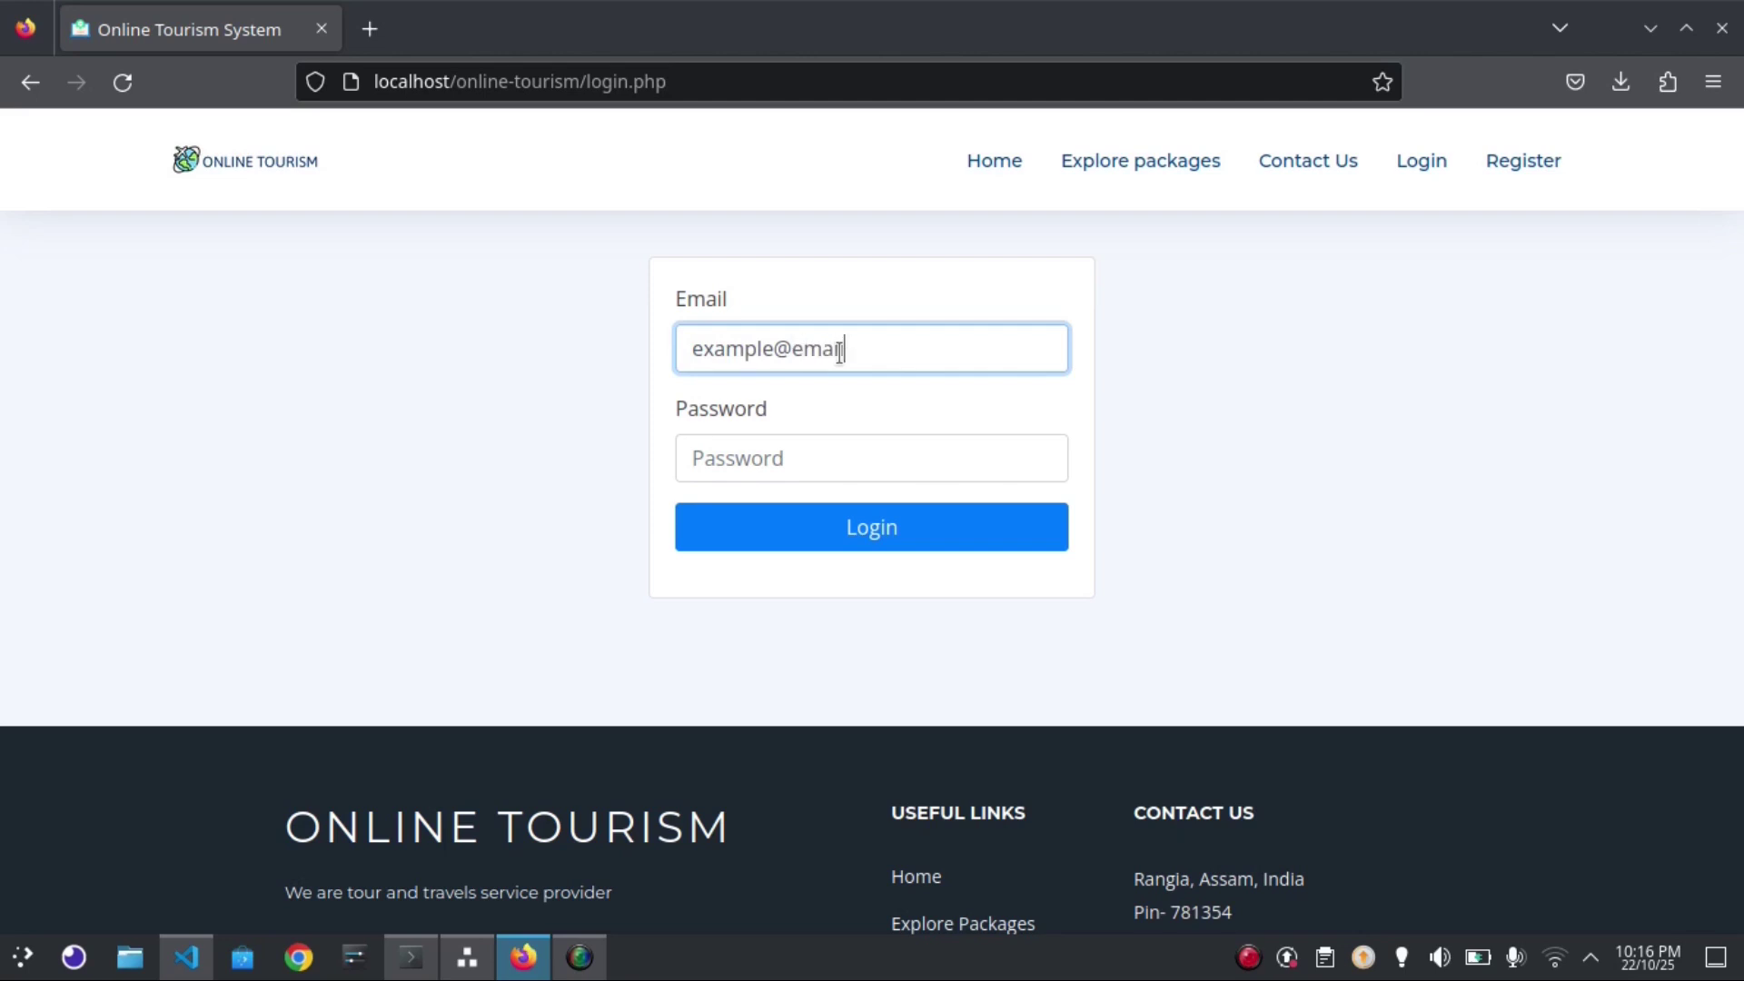
text(l.com)
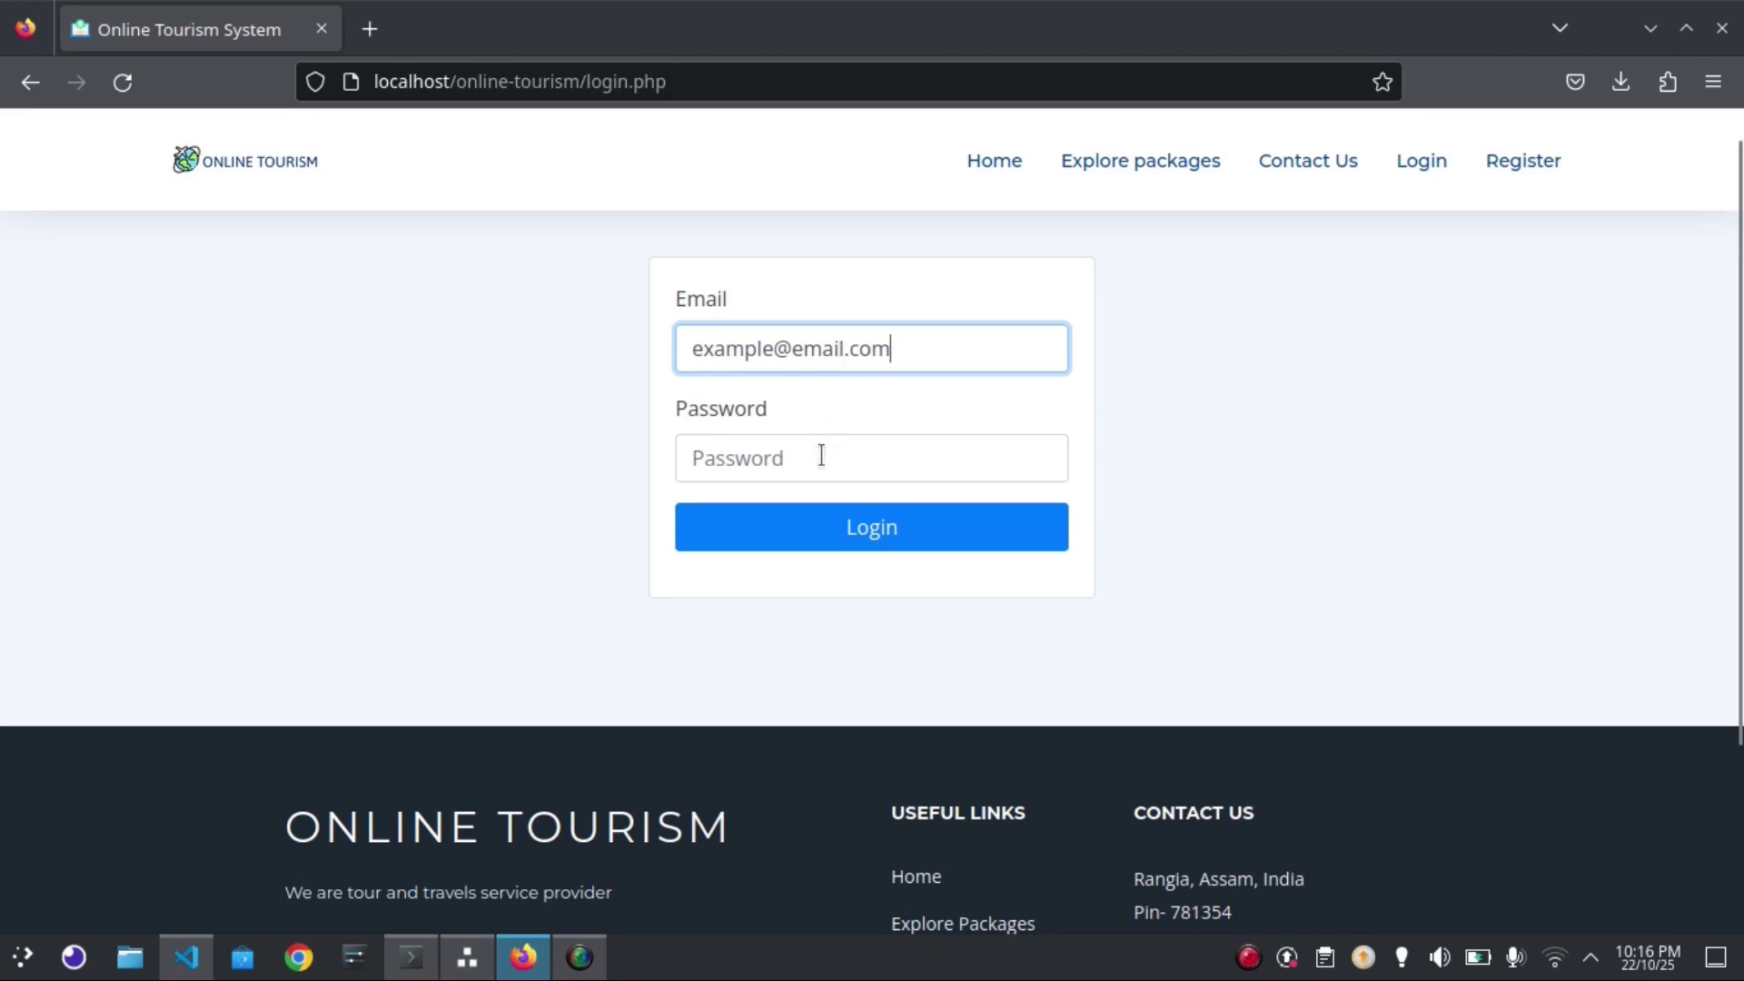
click(821, 455)
text(12345)
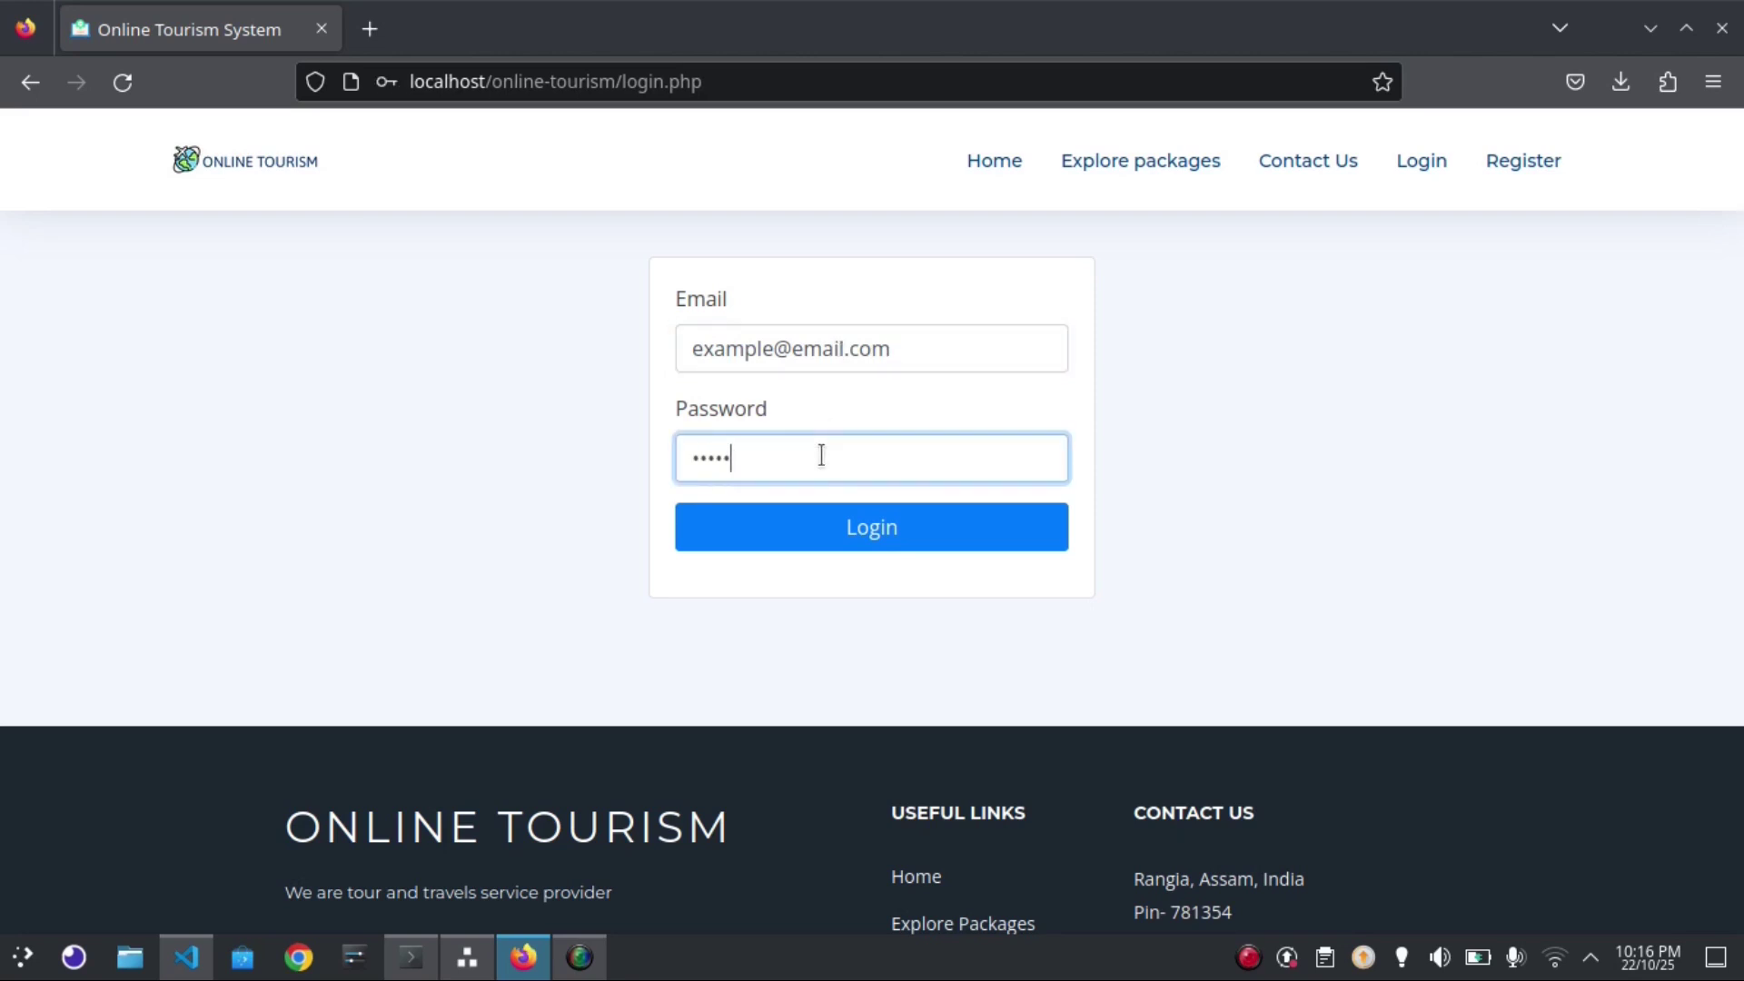
text(678)
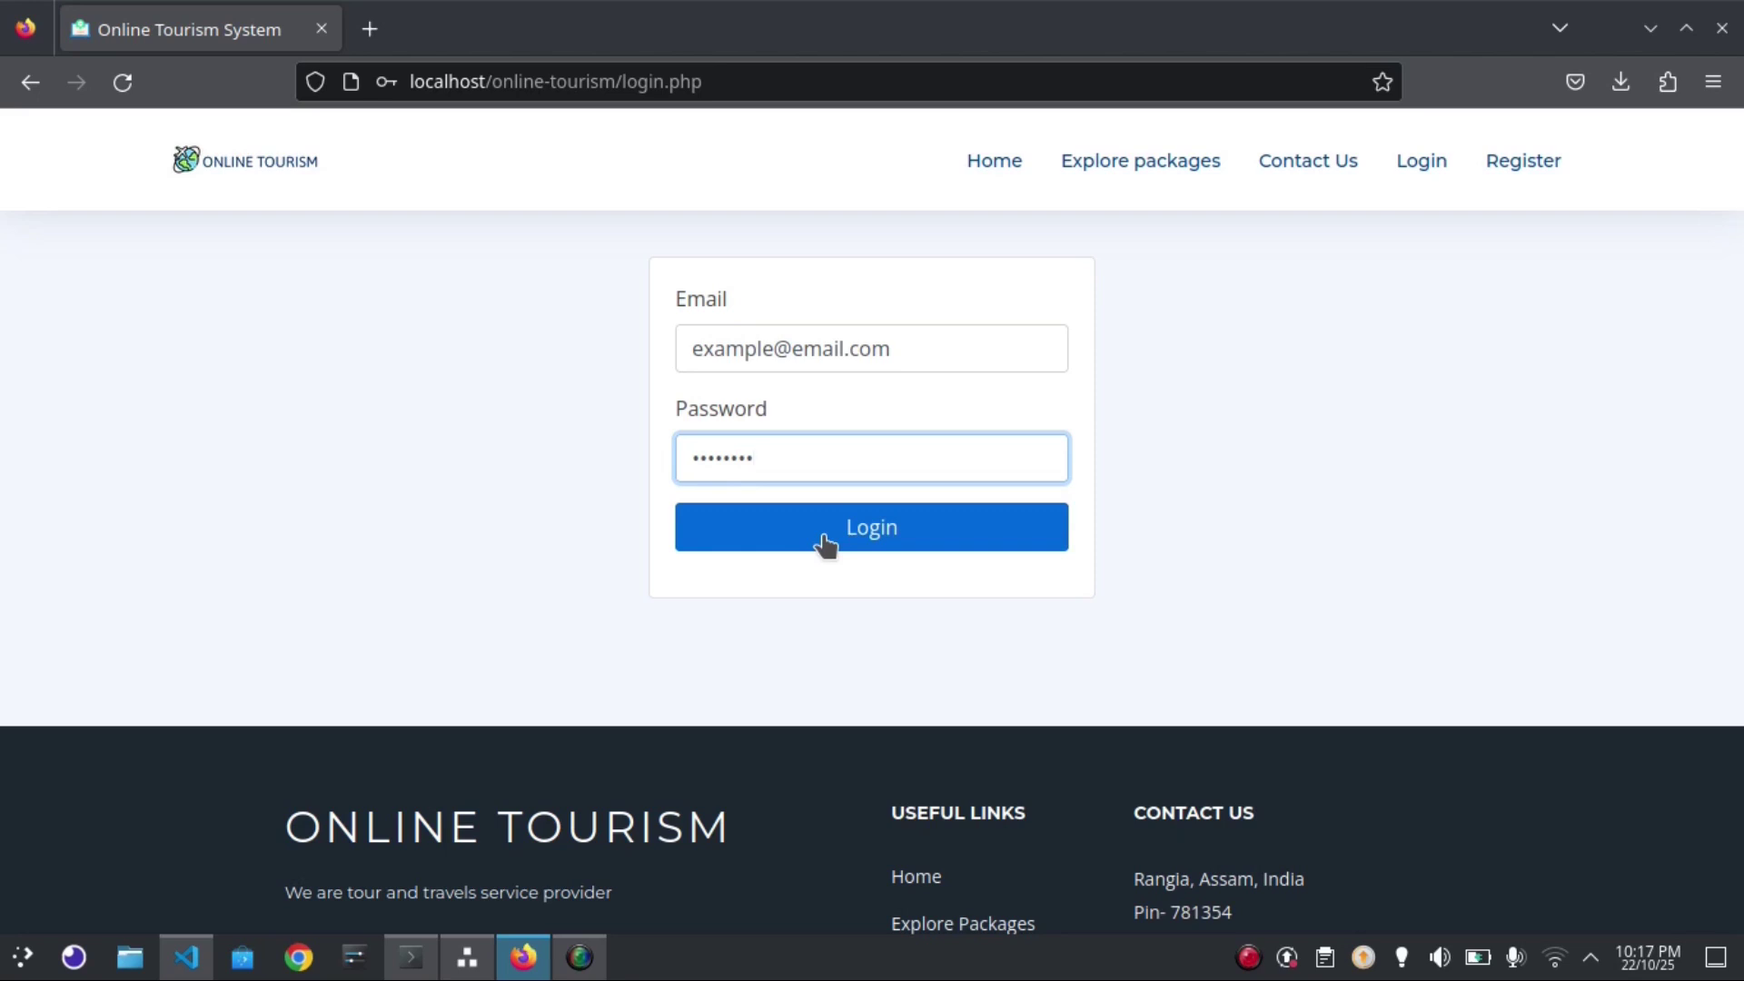
click(824, 543)
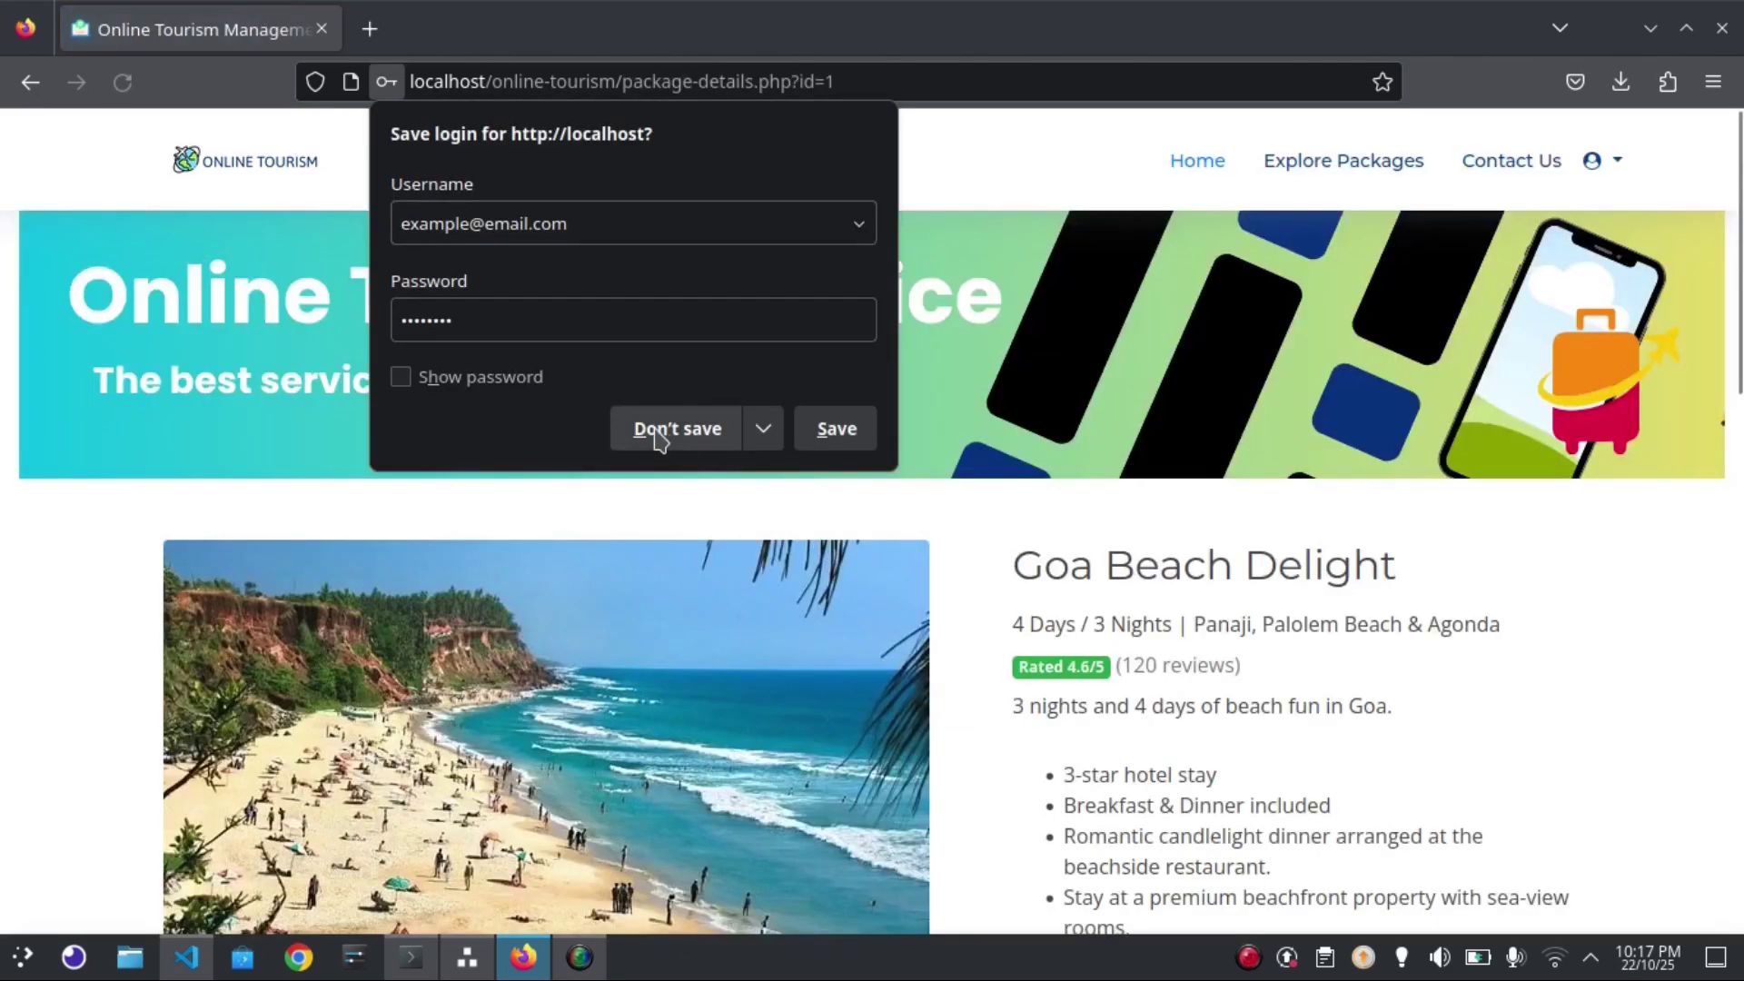
Book Goa Beach Delight for 25 October 2025, reaching the 14999.00 INR payment page
click(658, 433)
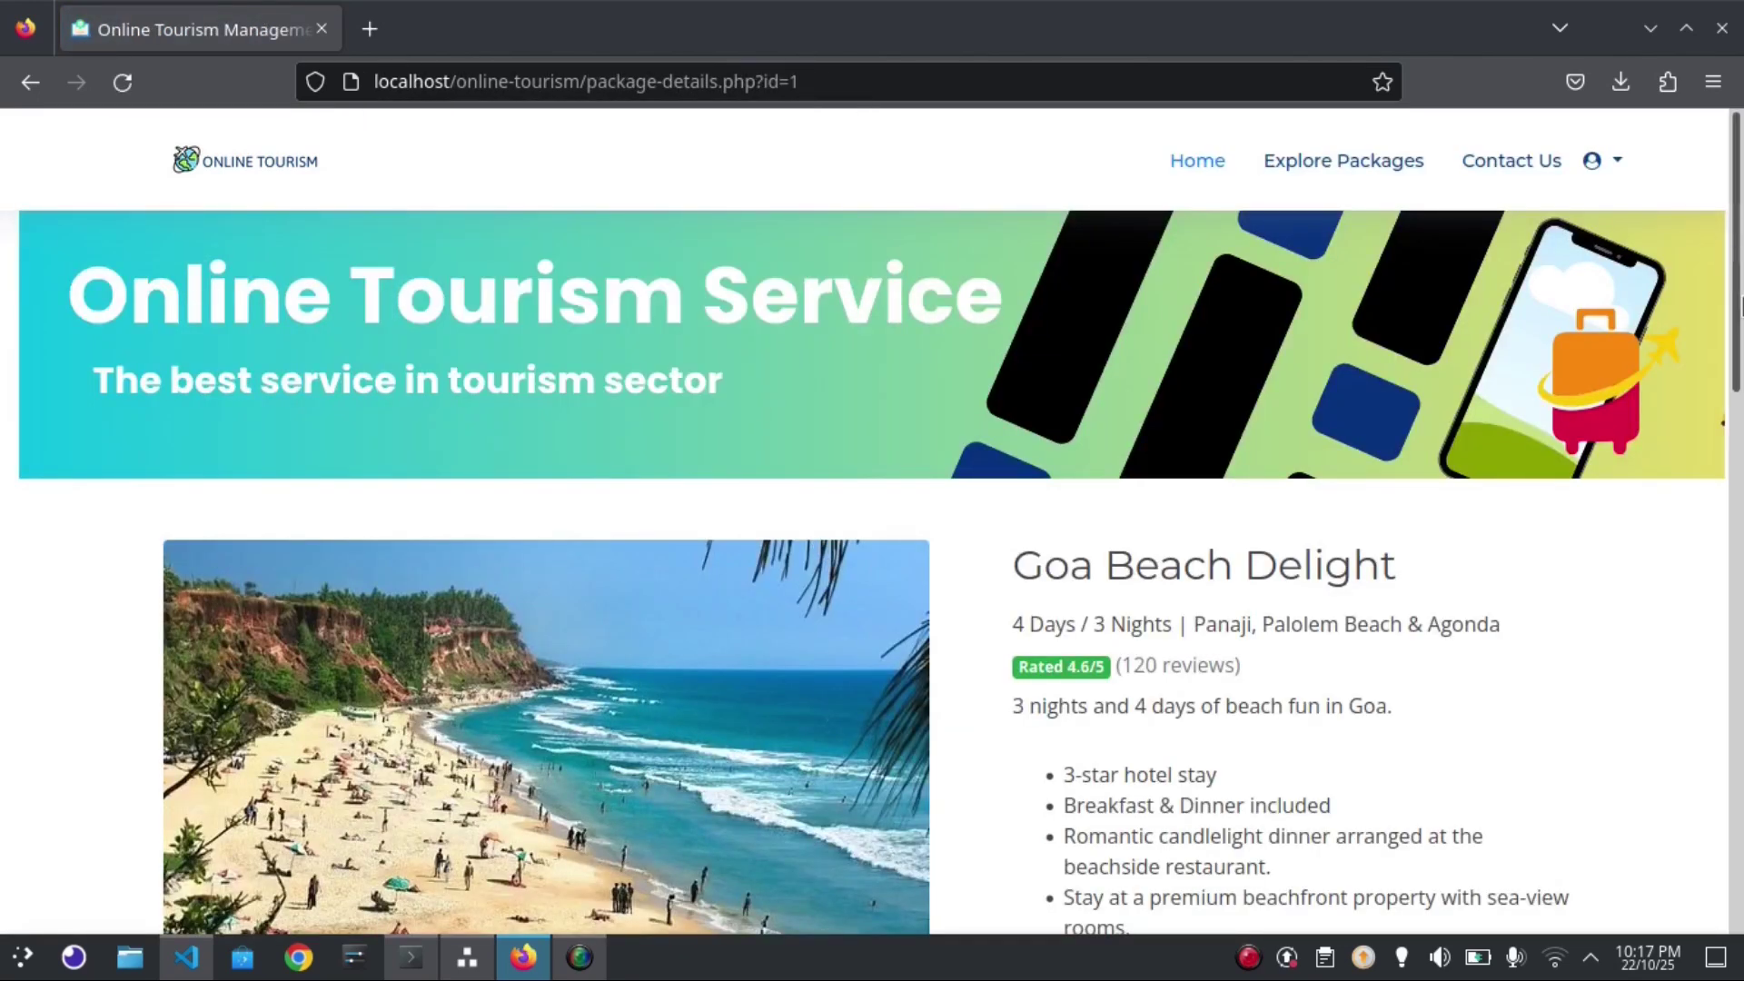
scroll(1739, 309, down, 1)
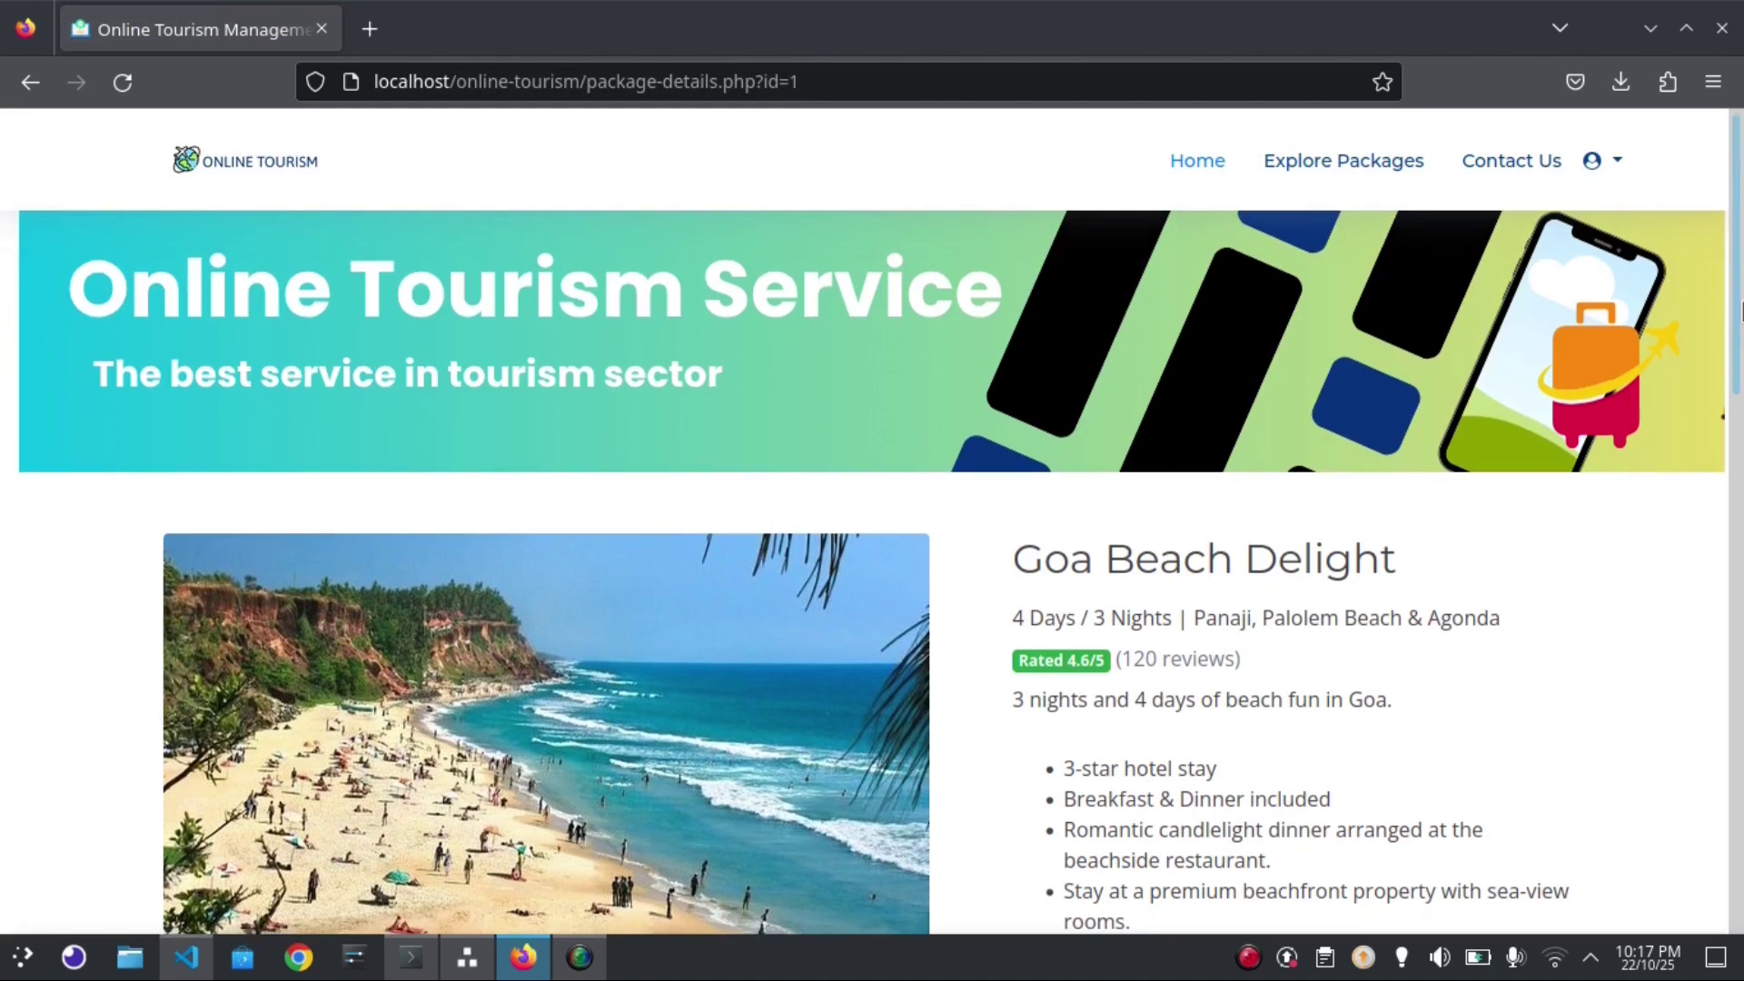
drag(1739, 309, 1739, 434)
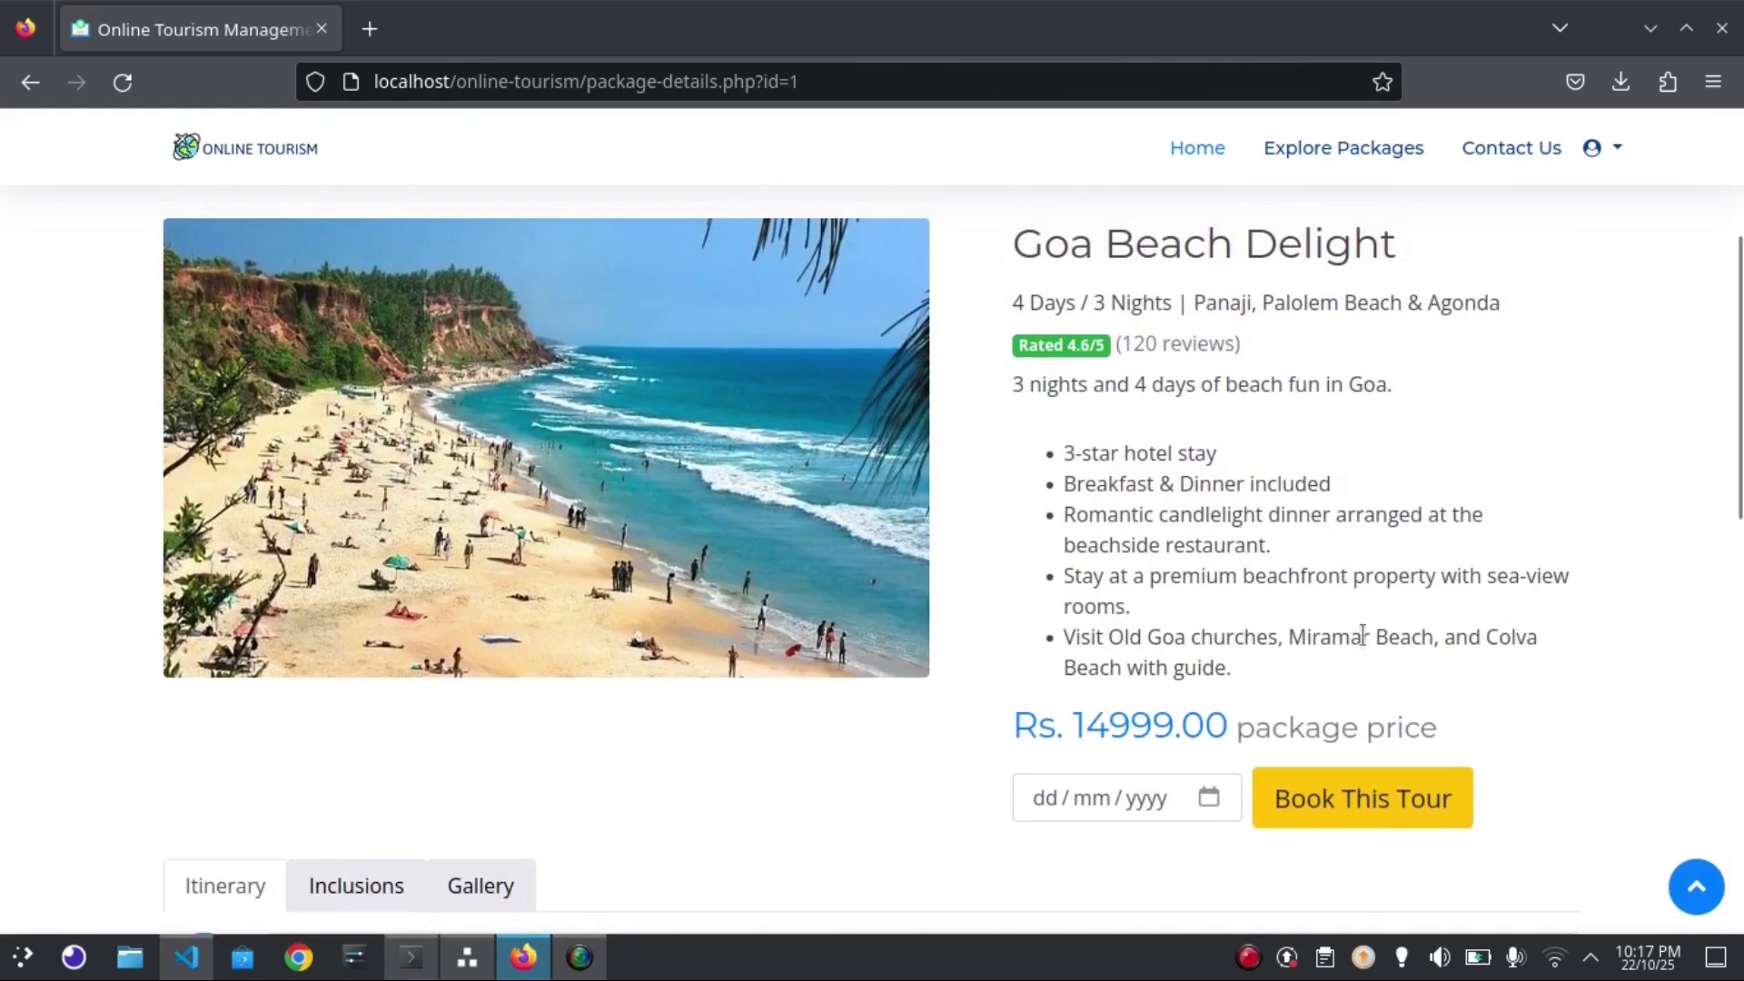
click(1217, 799)
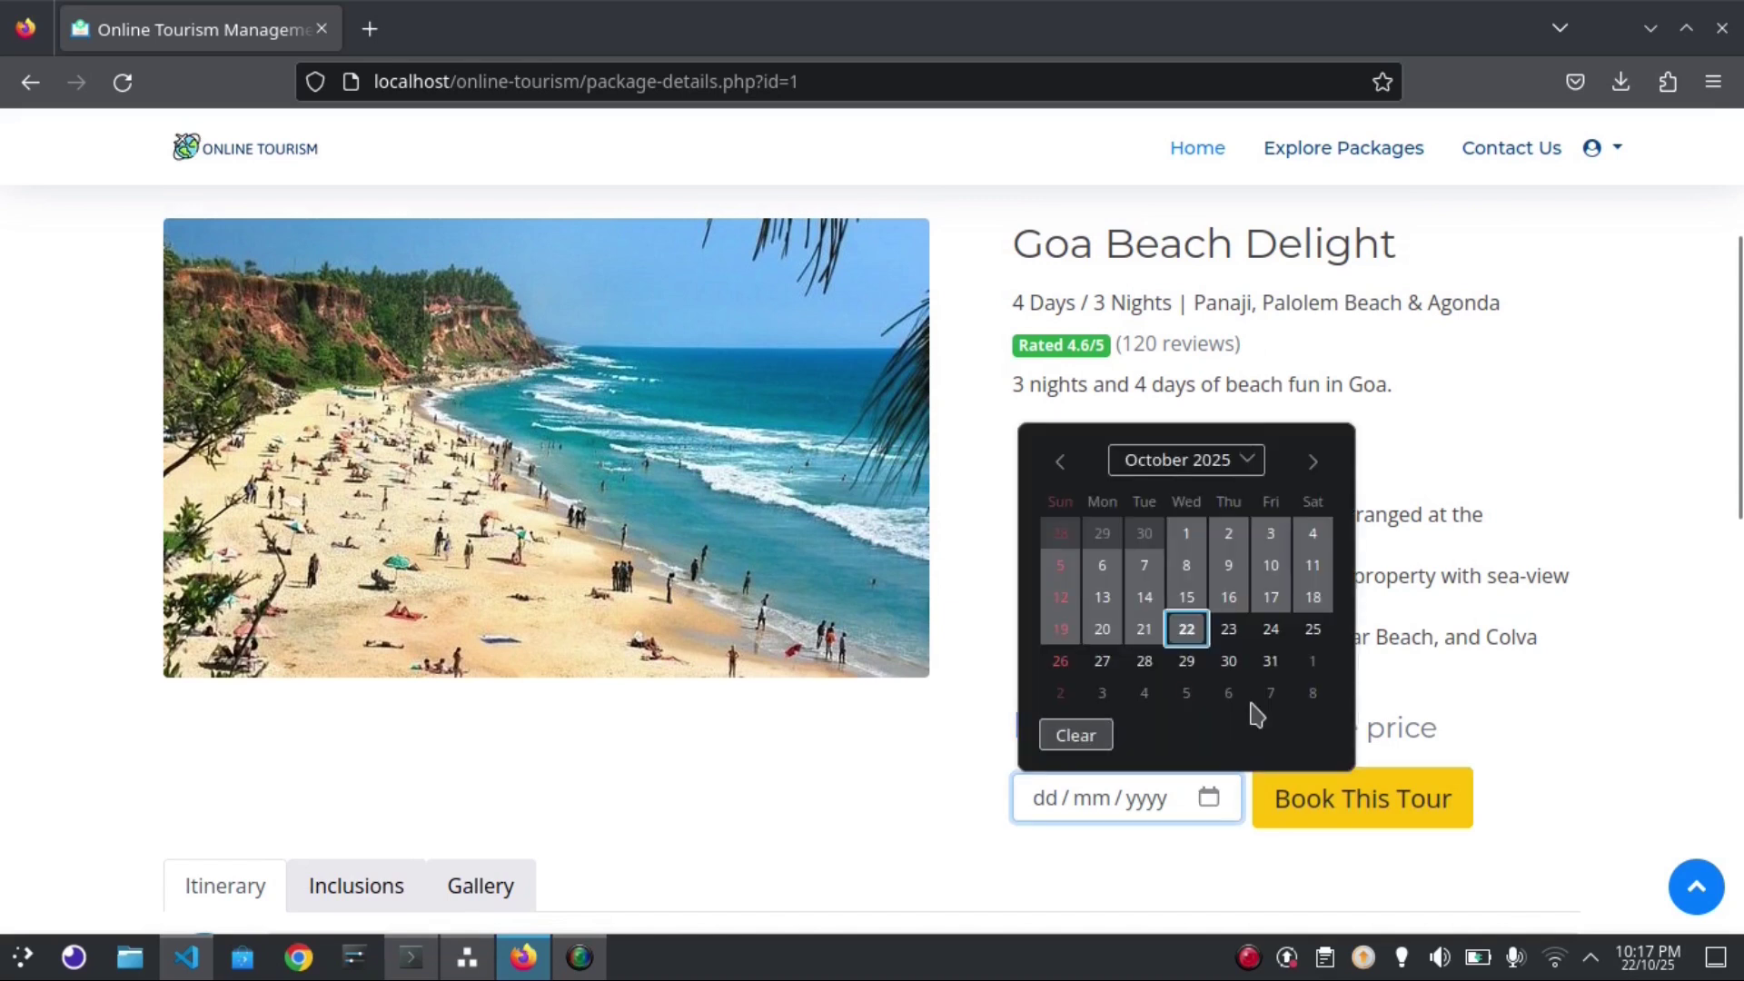
click(1313, 626)
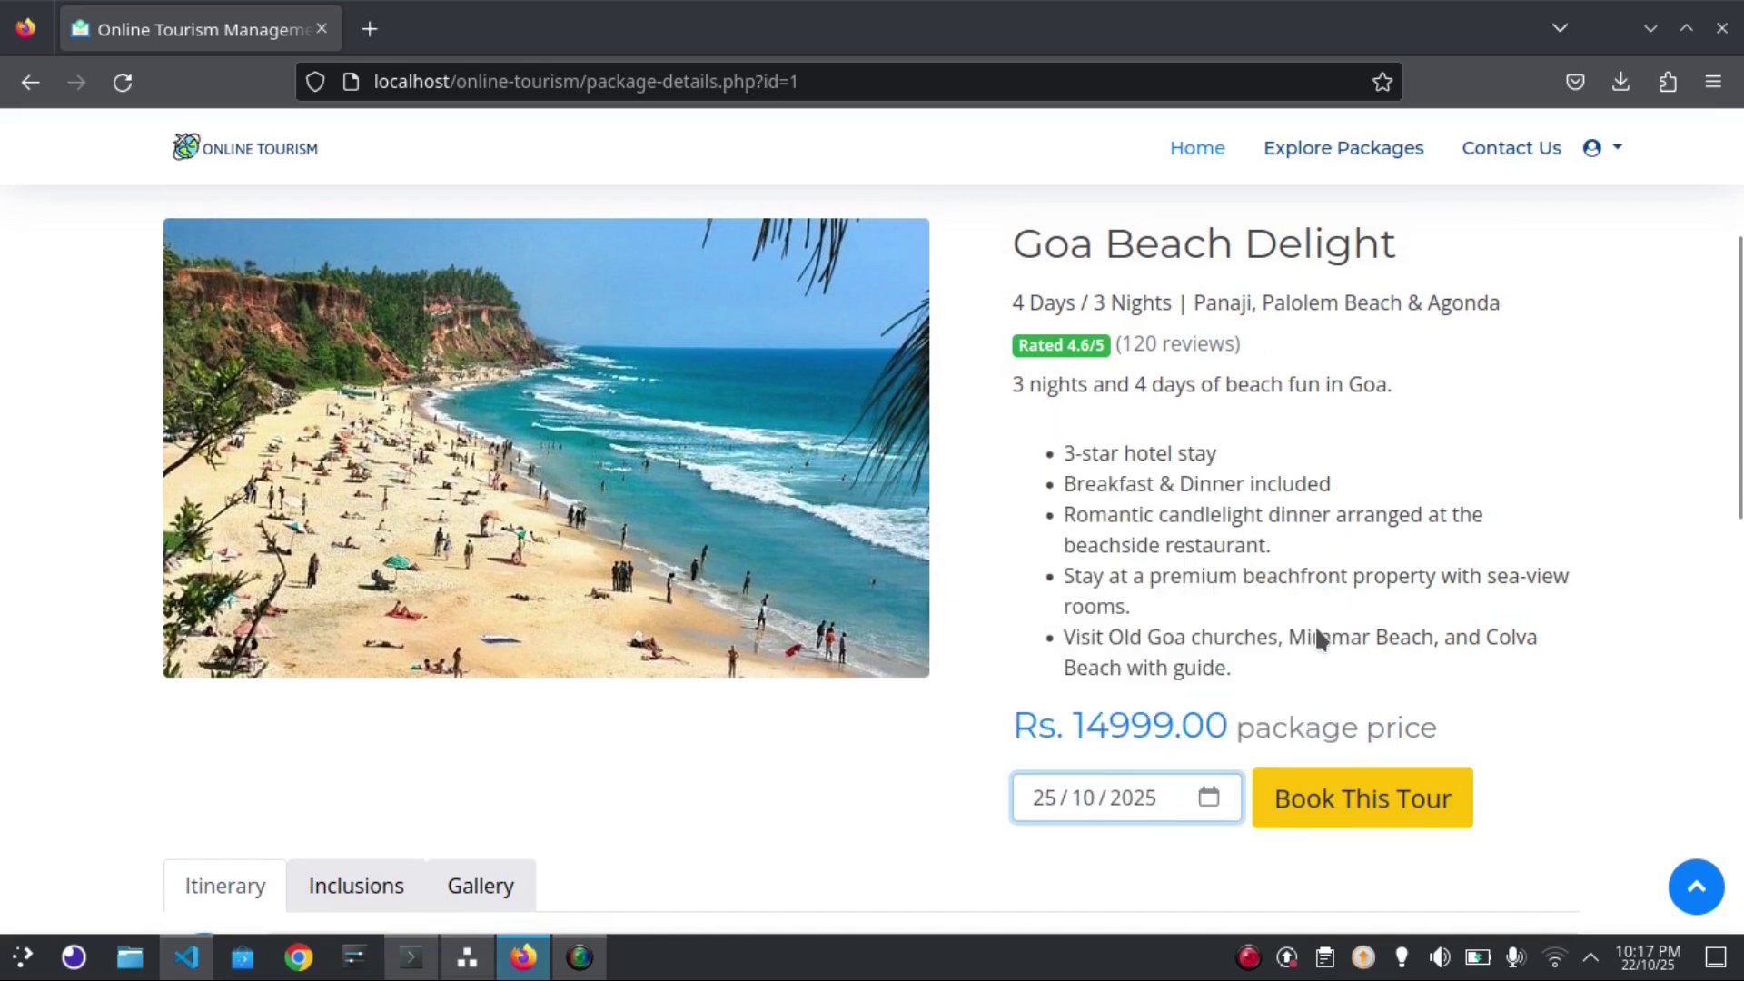
click(1357, 811)
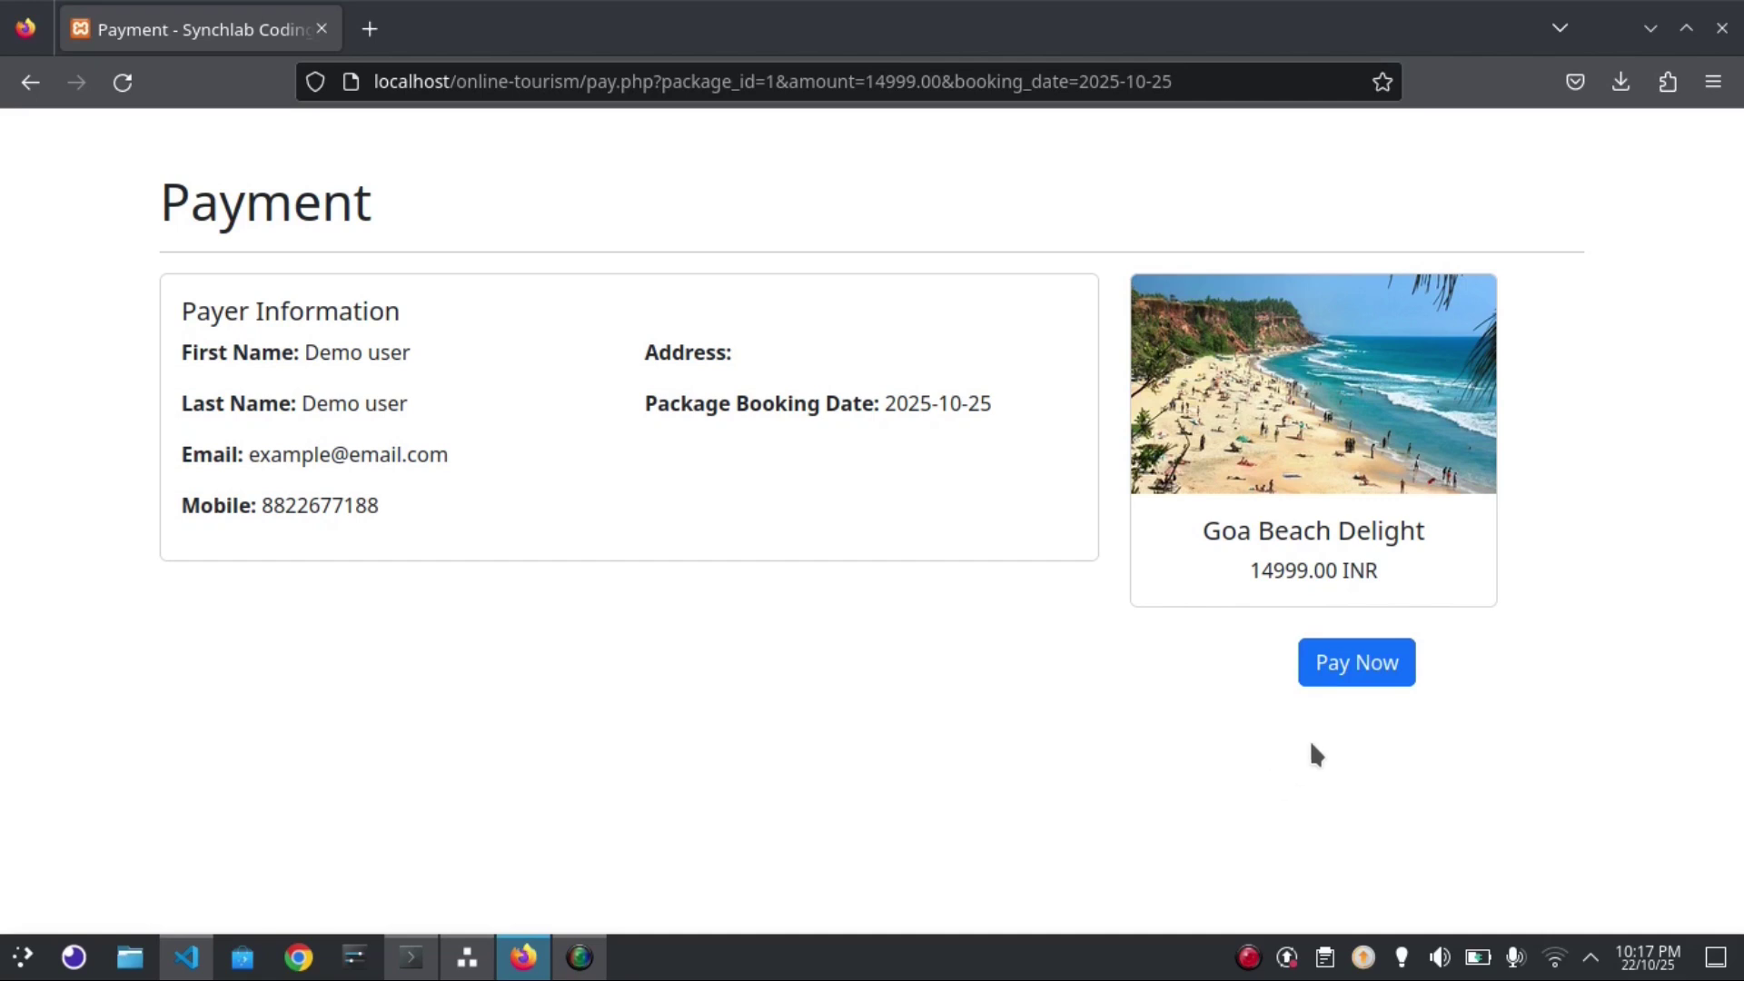
Choose card payment in PayU and select the test card number in README.md
click(1356, 664)
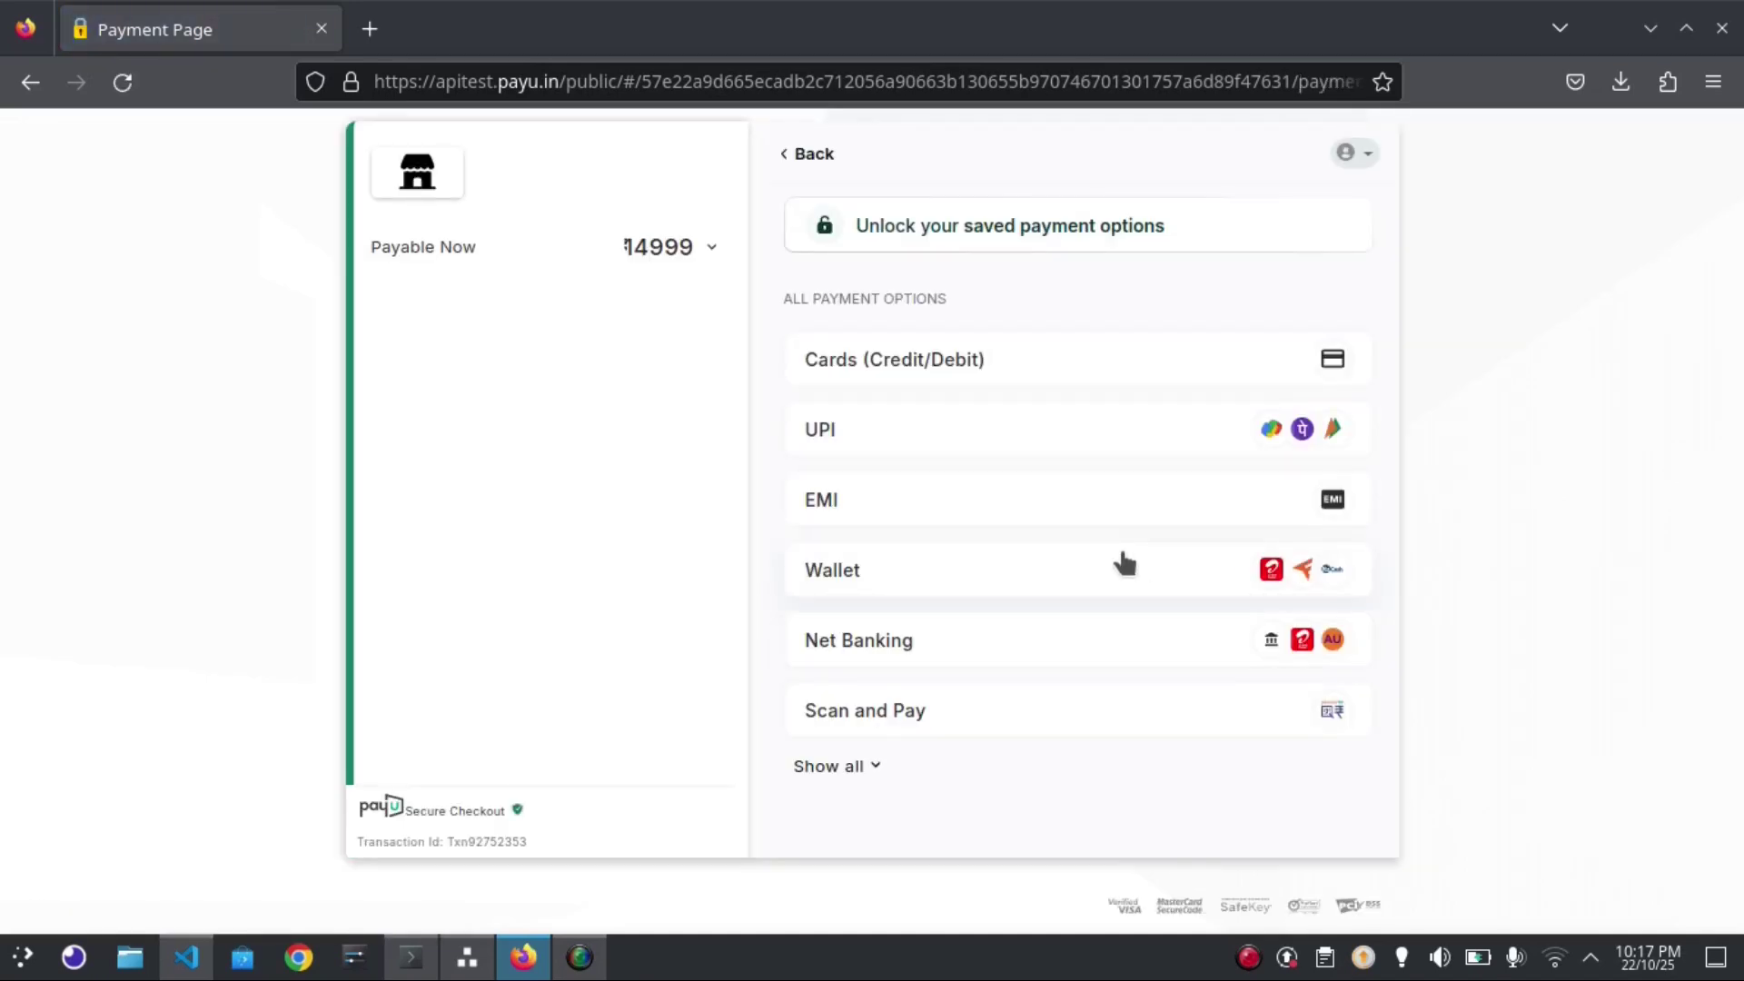
click(928, 389)
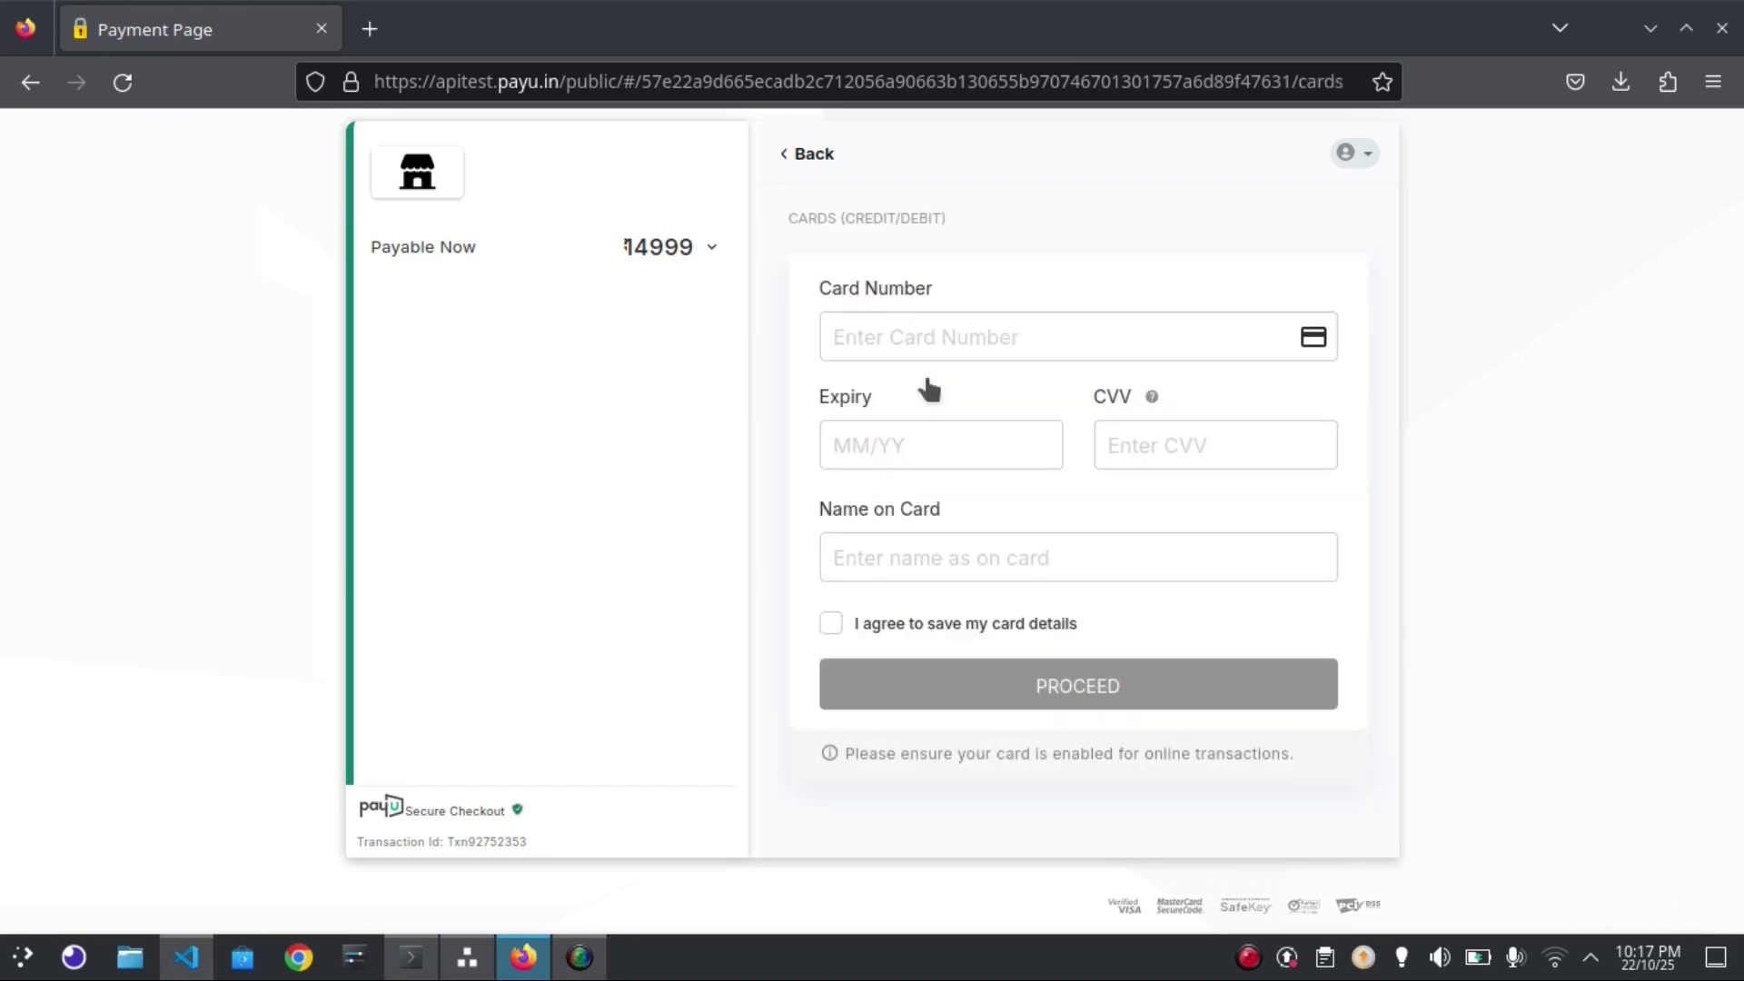
click(185, 961)
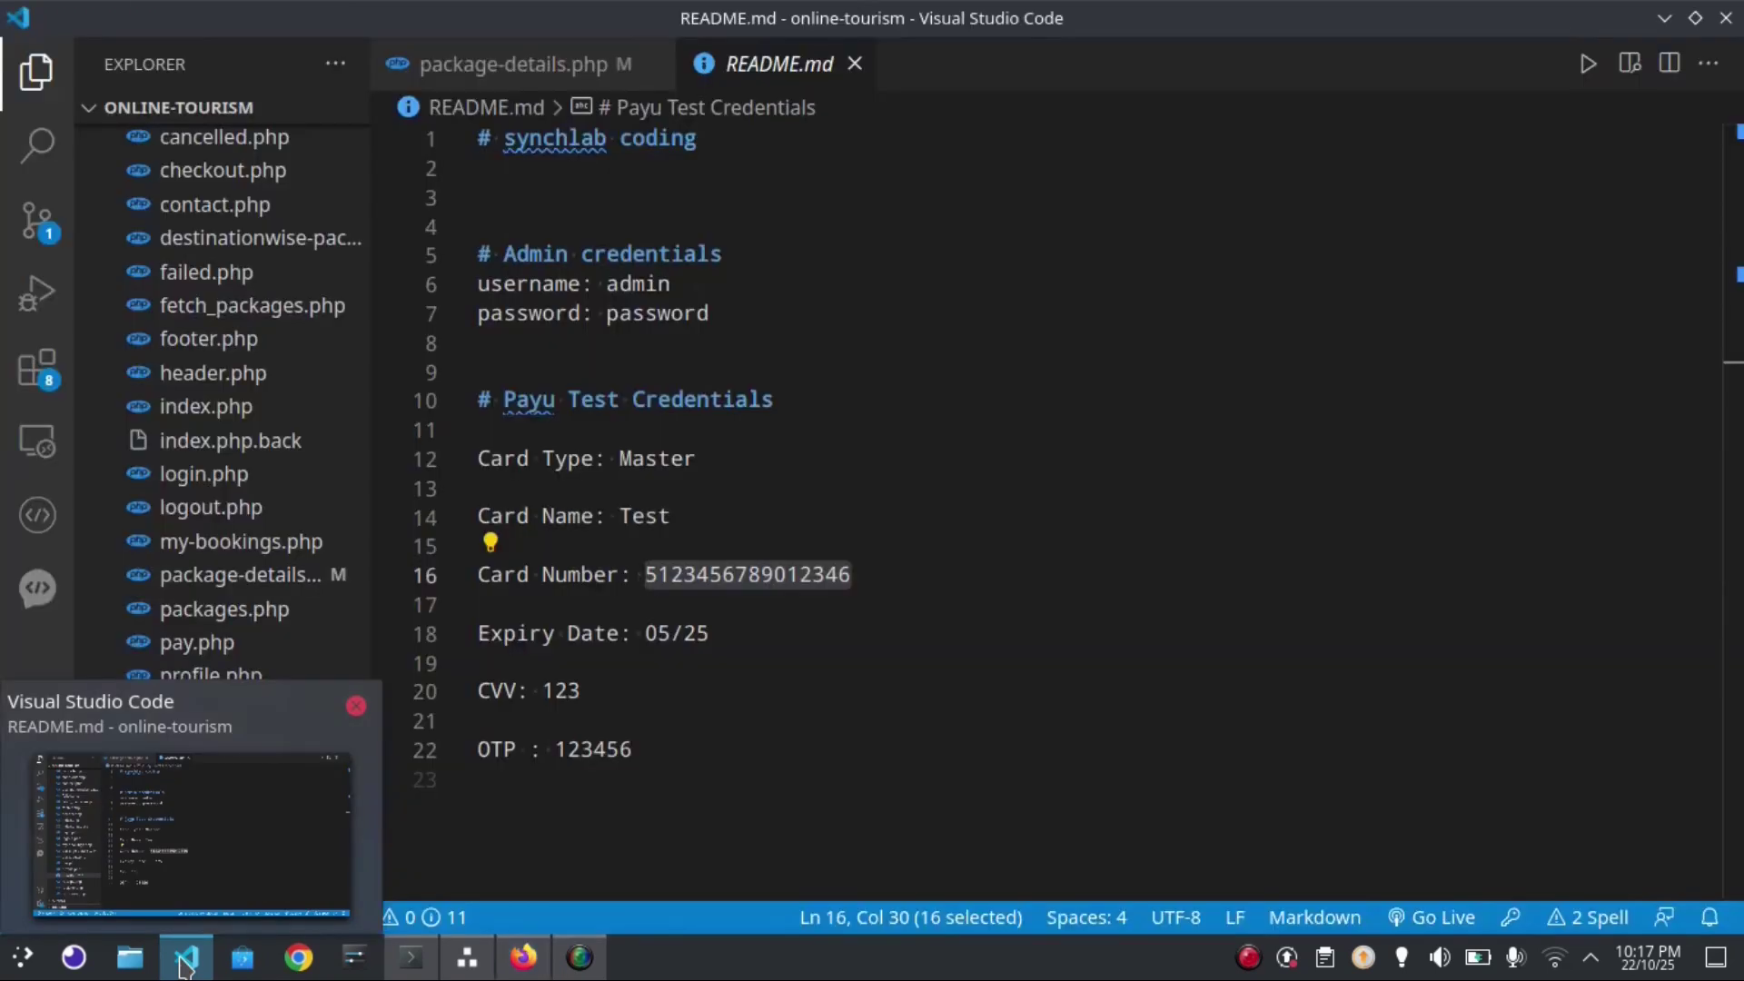
click(963, 580)
double_click(779, 584)
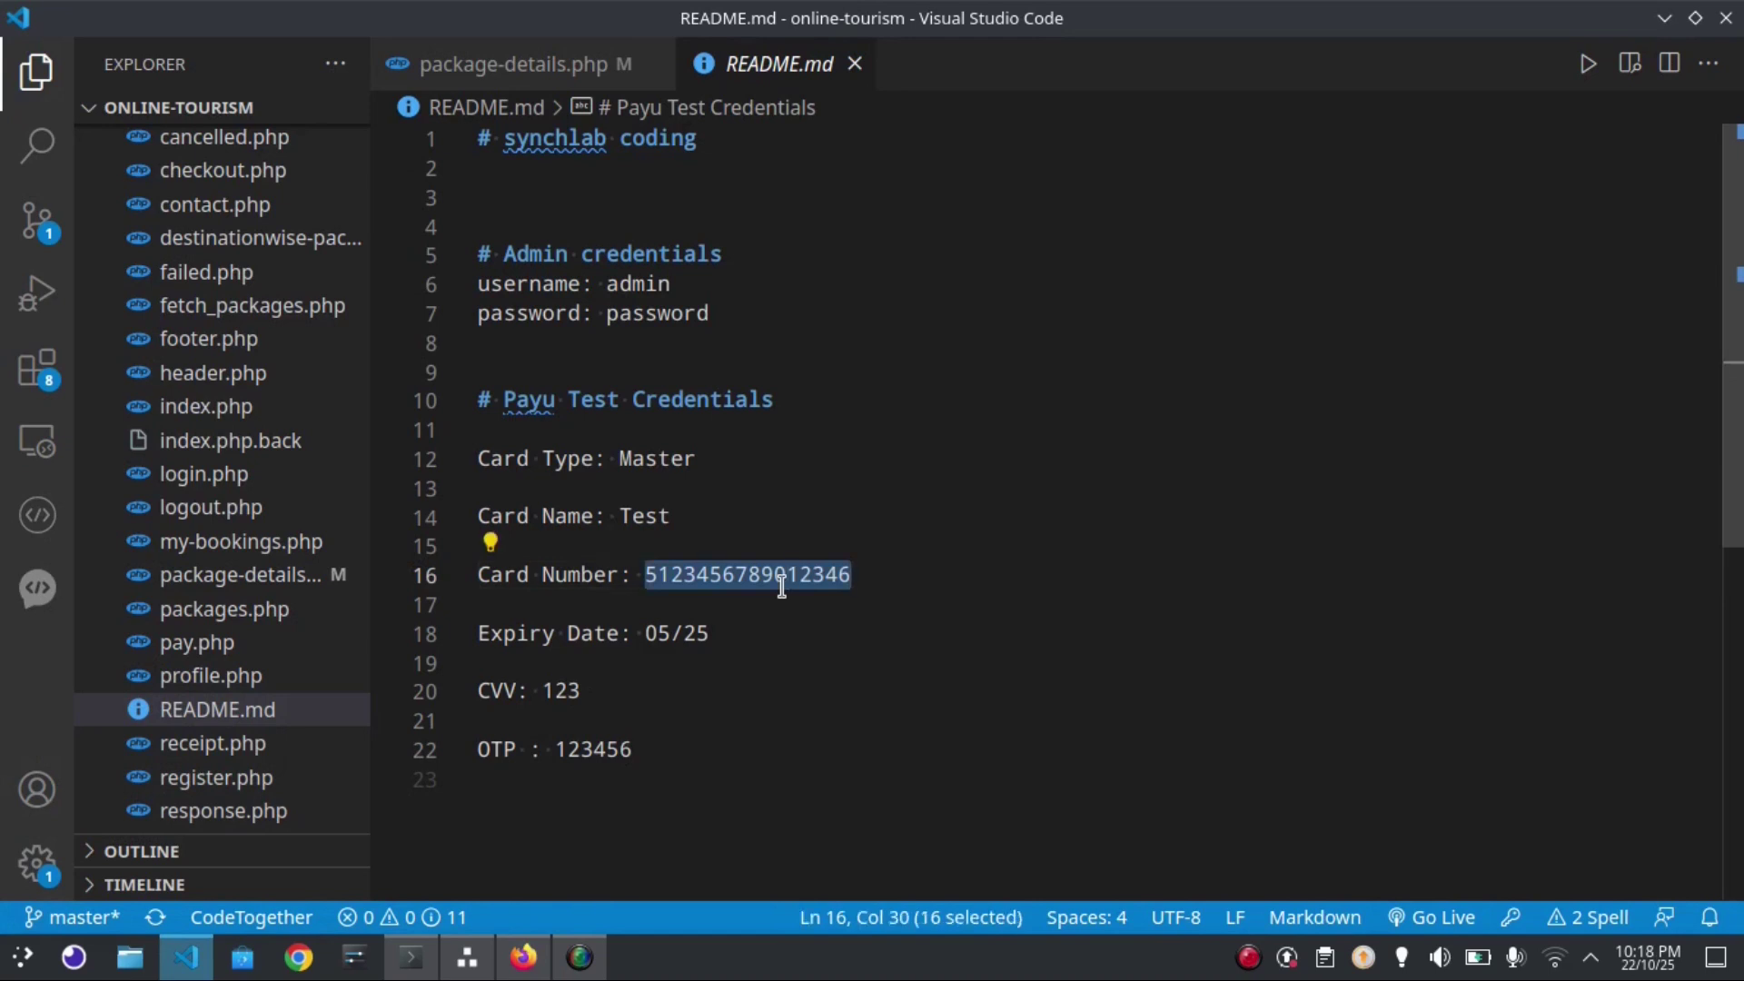
Enter the pasted test card number, expiry 12/25 and the test CVV, then proceed
key(alt+Tab)
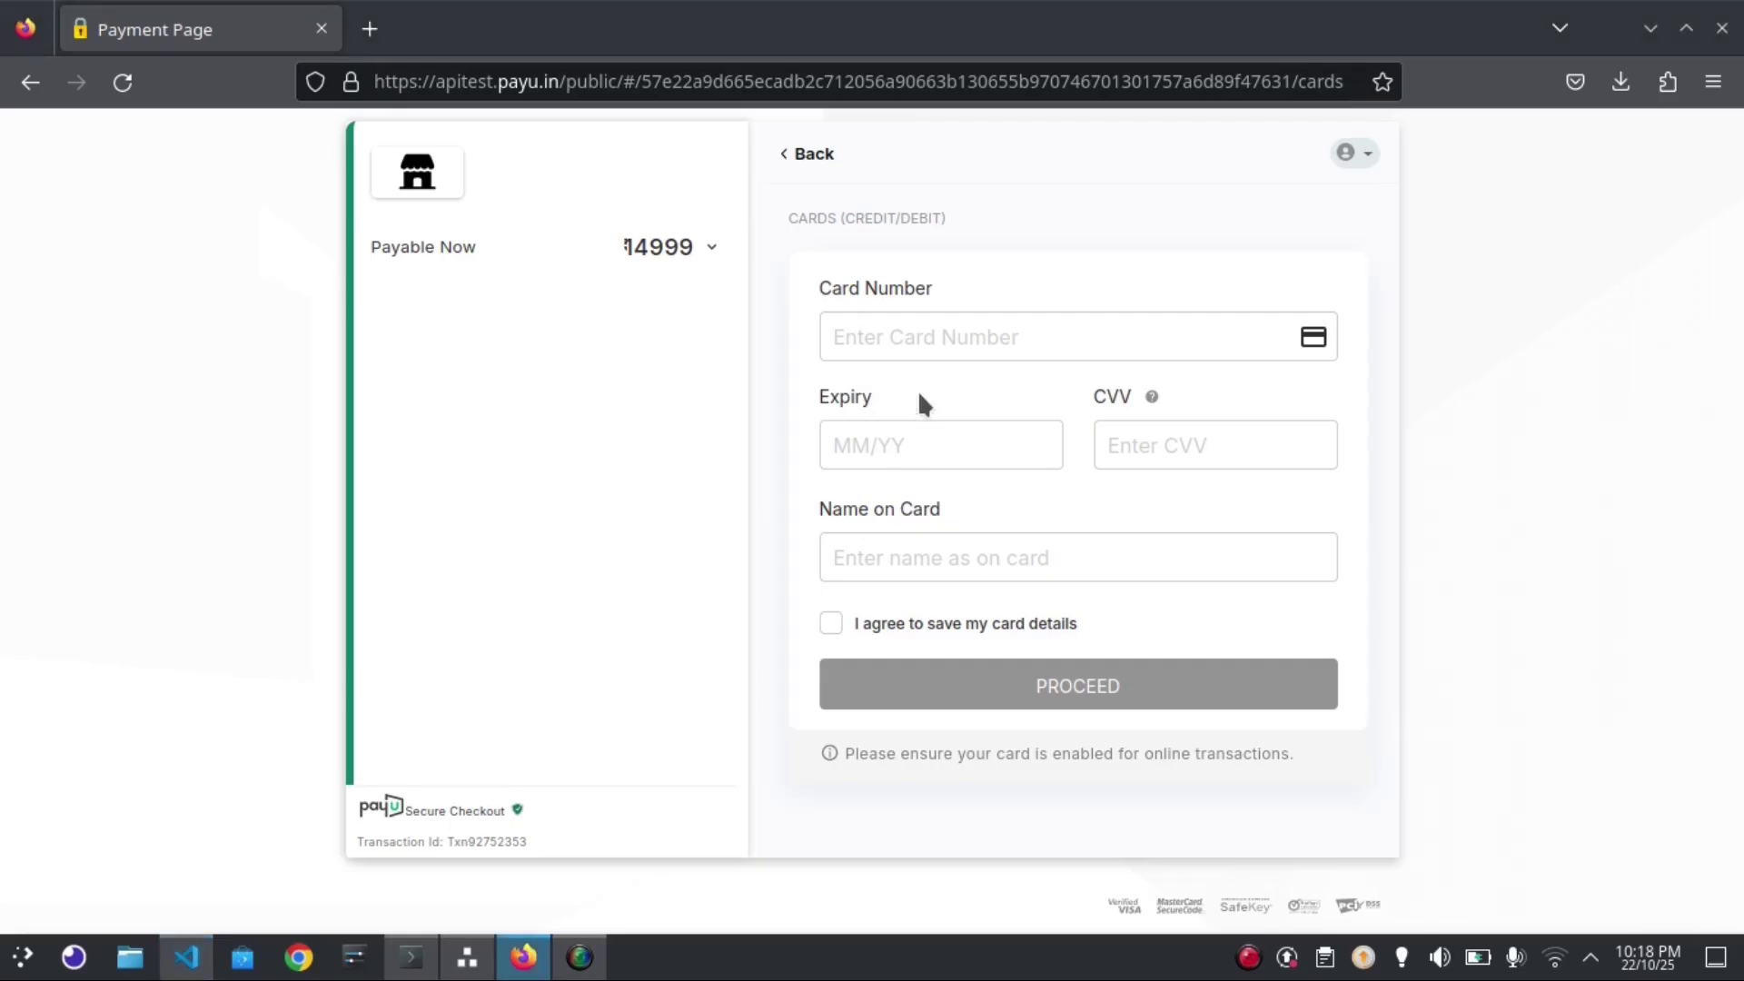
click(895, 336)
key(ctrl+v)
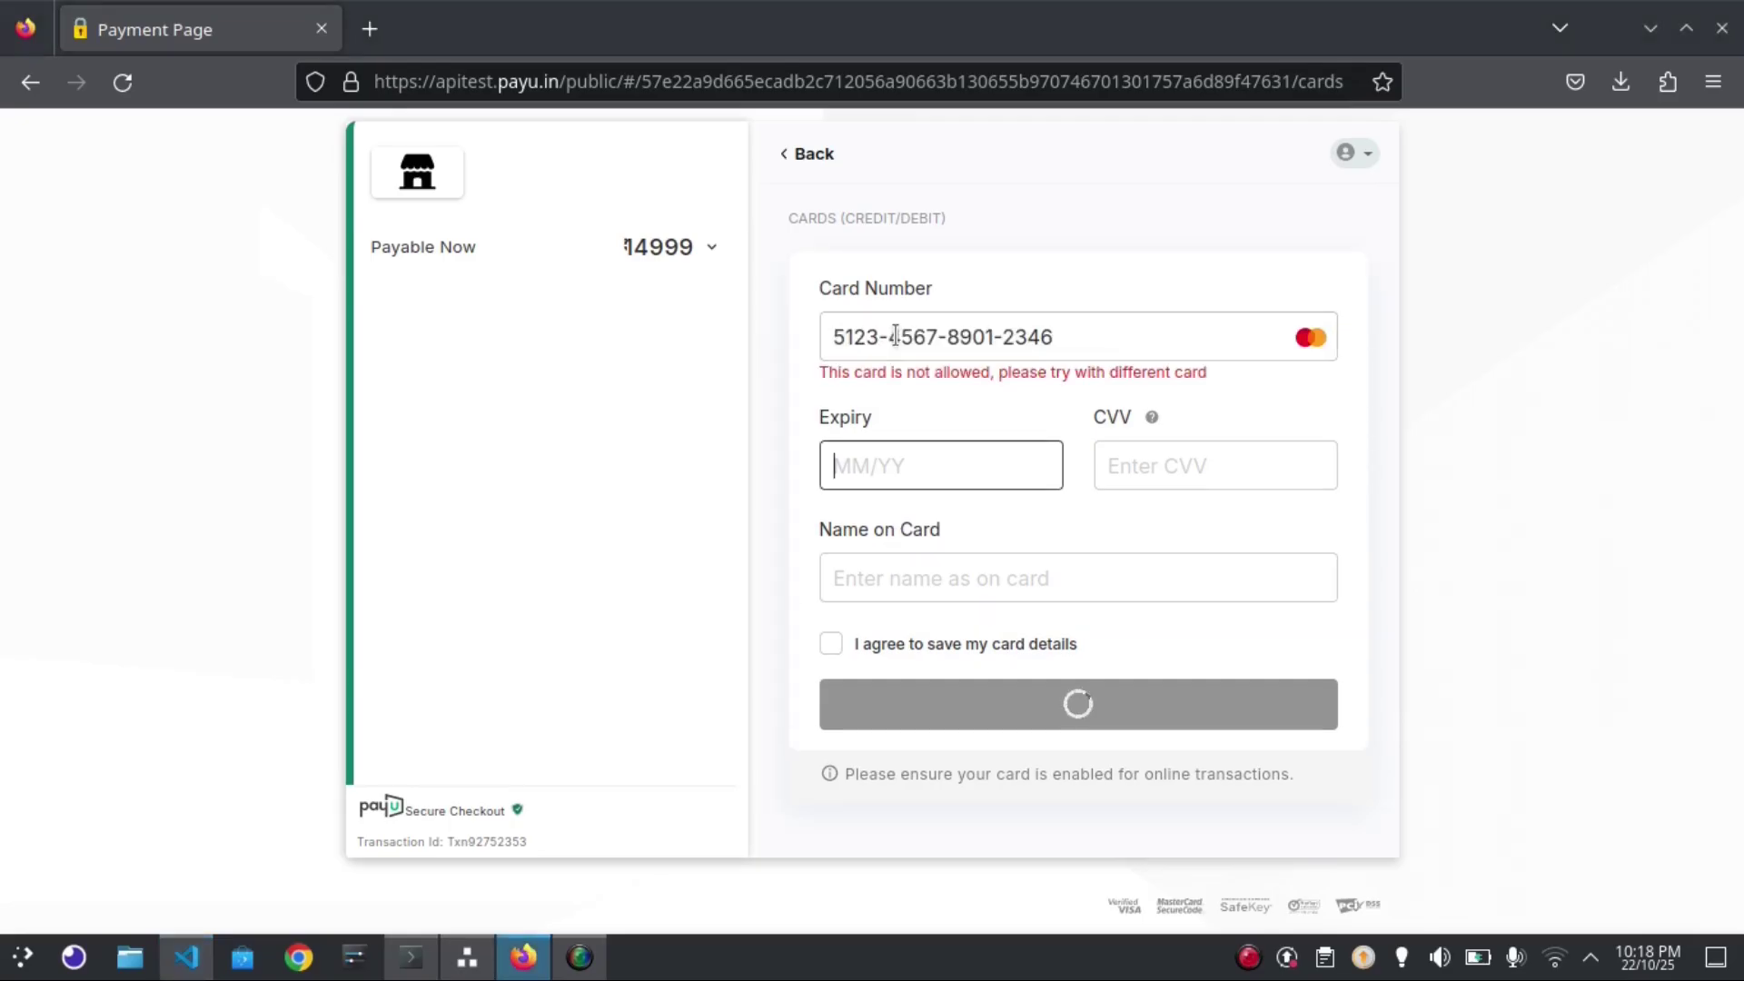
text(12/26)
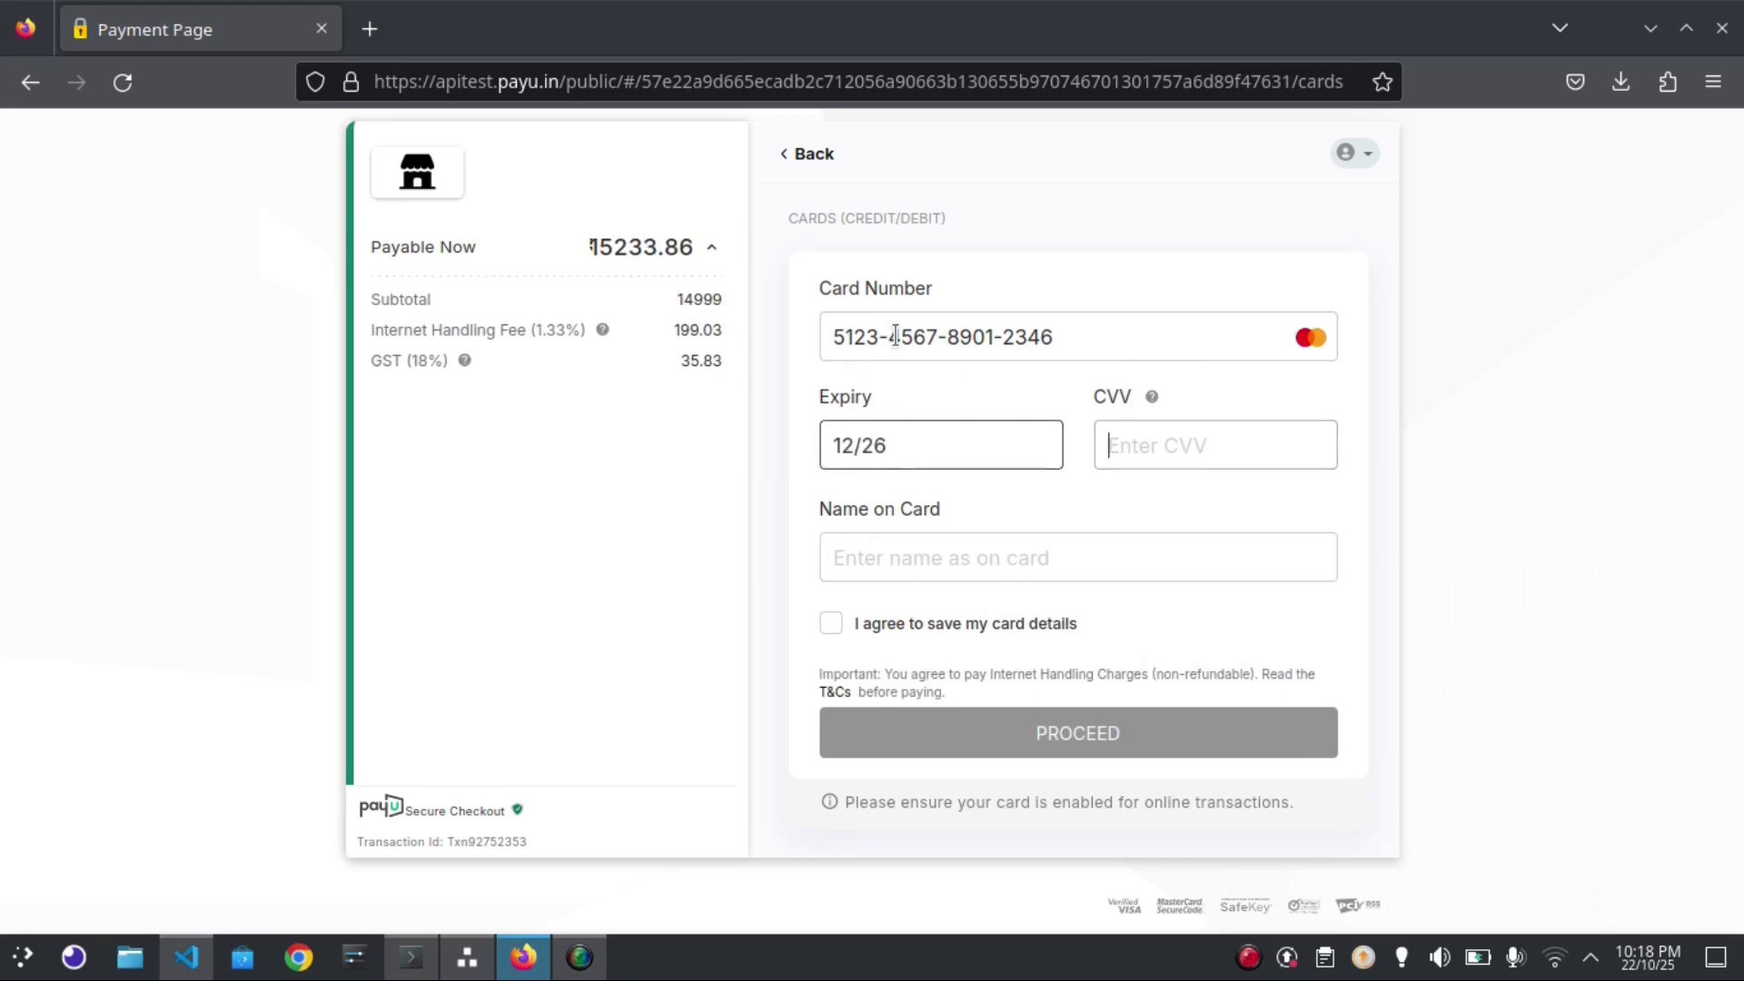
text(1)
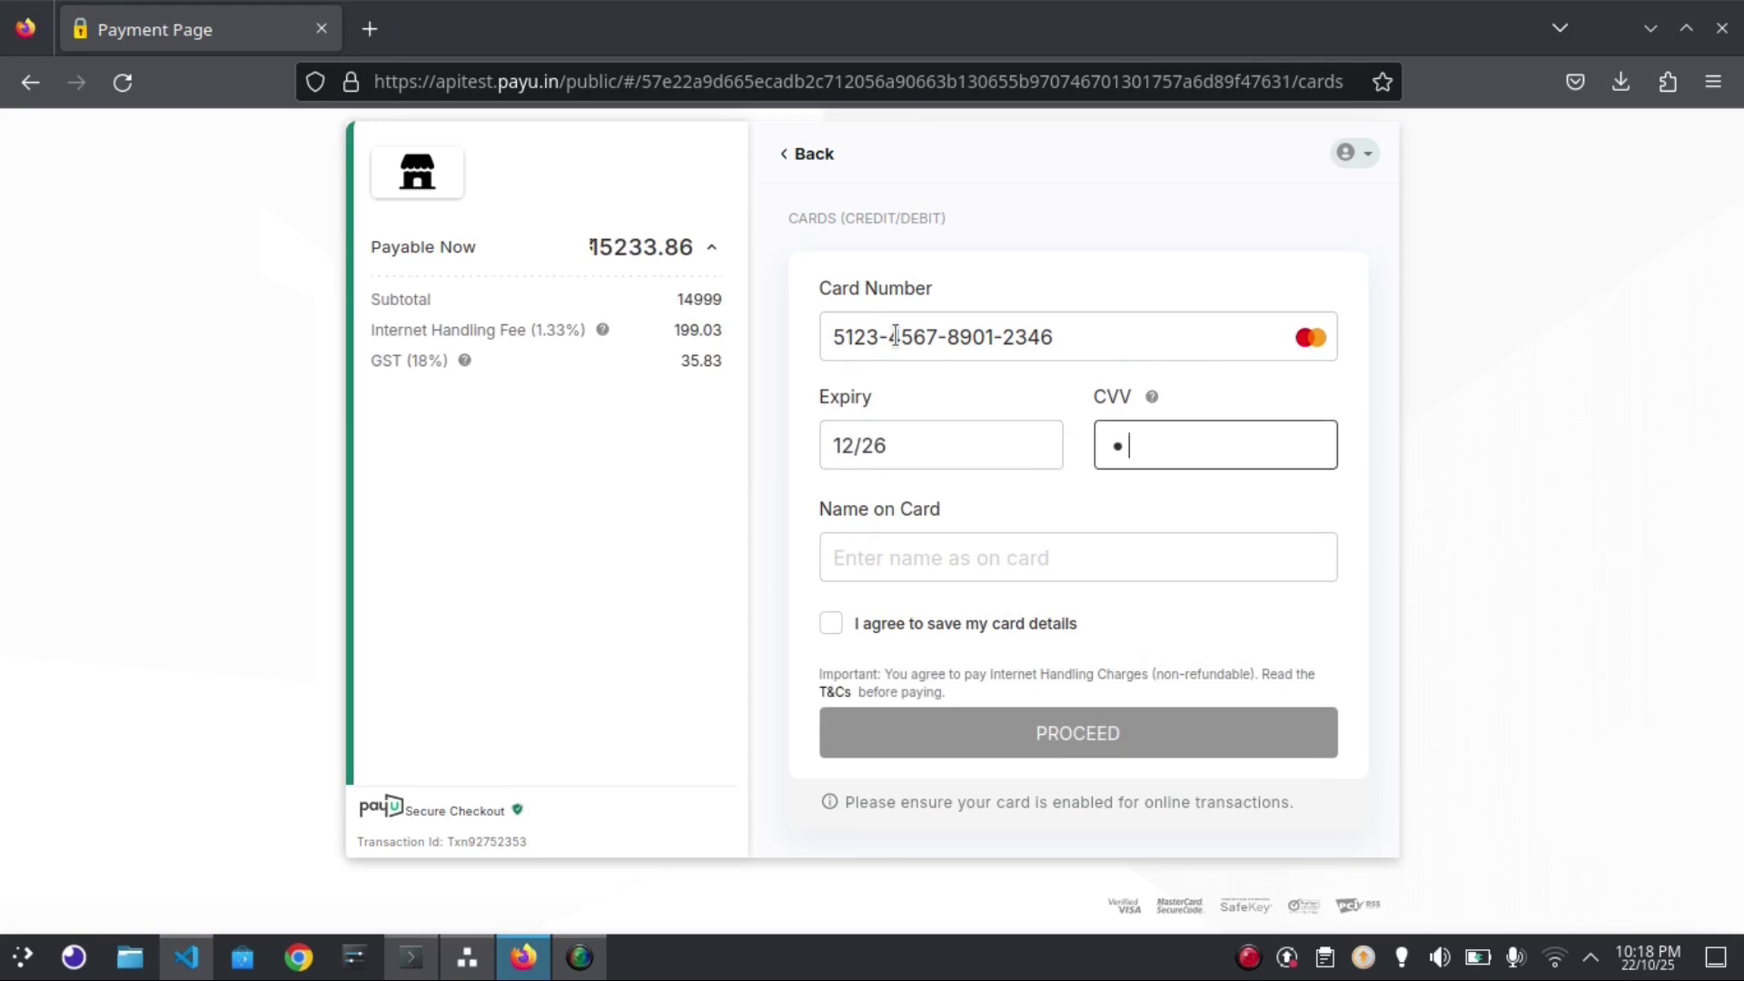
key(BackSpace)
click(908, 456)
key(BackSpace)
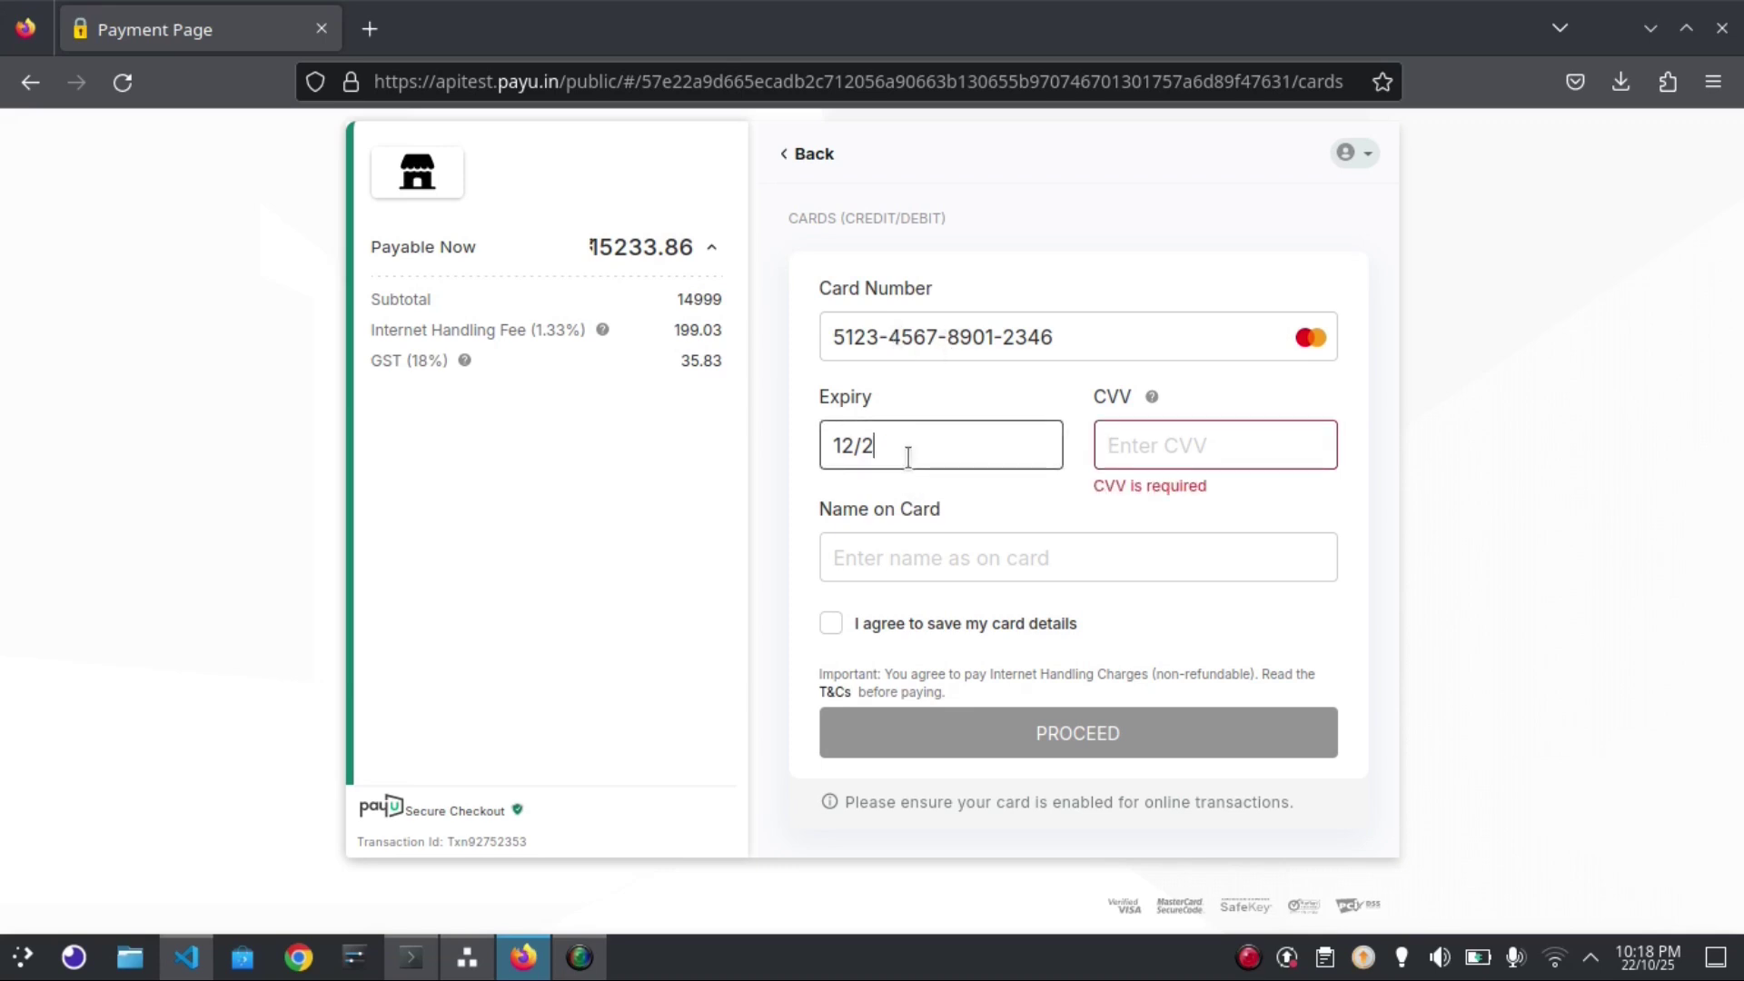
text(5)
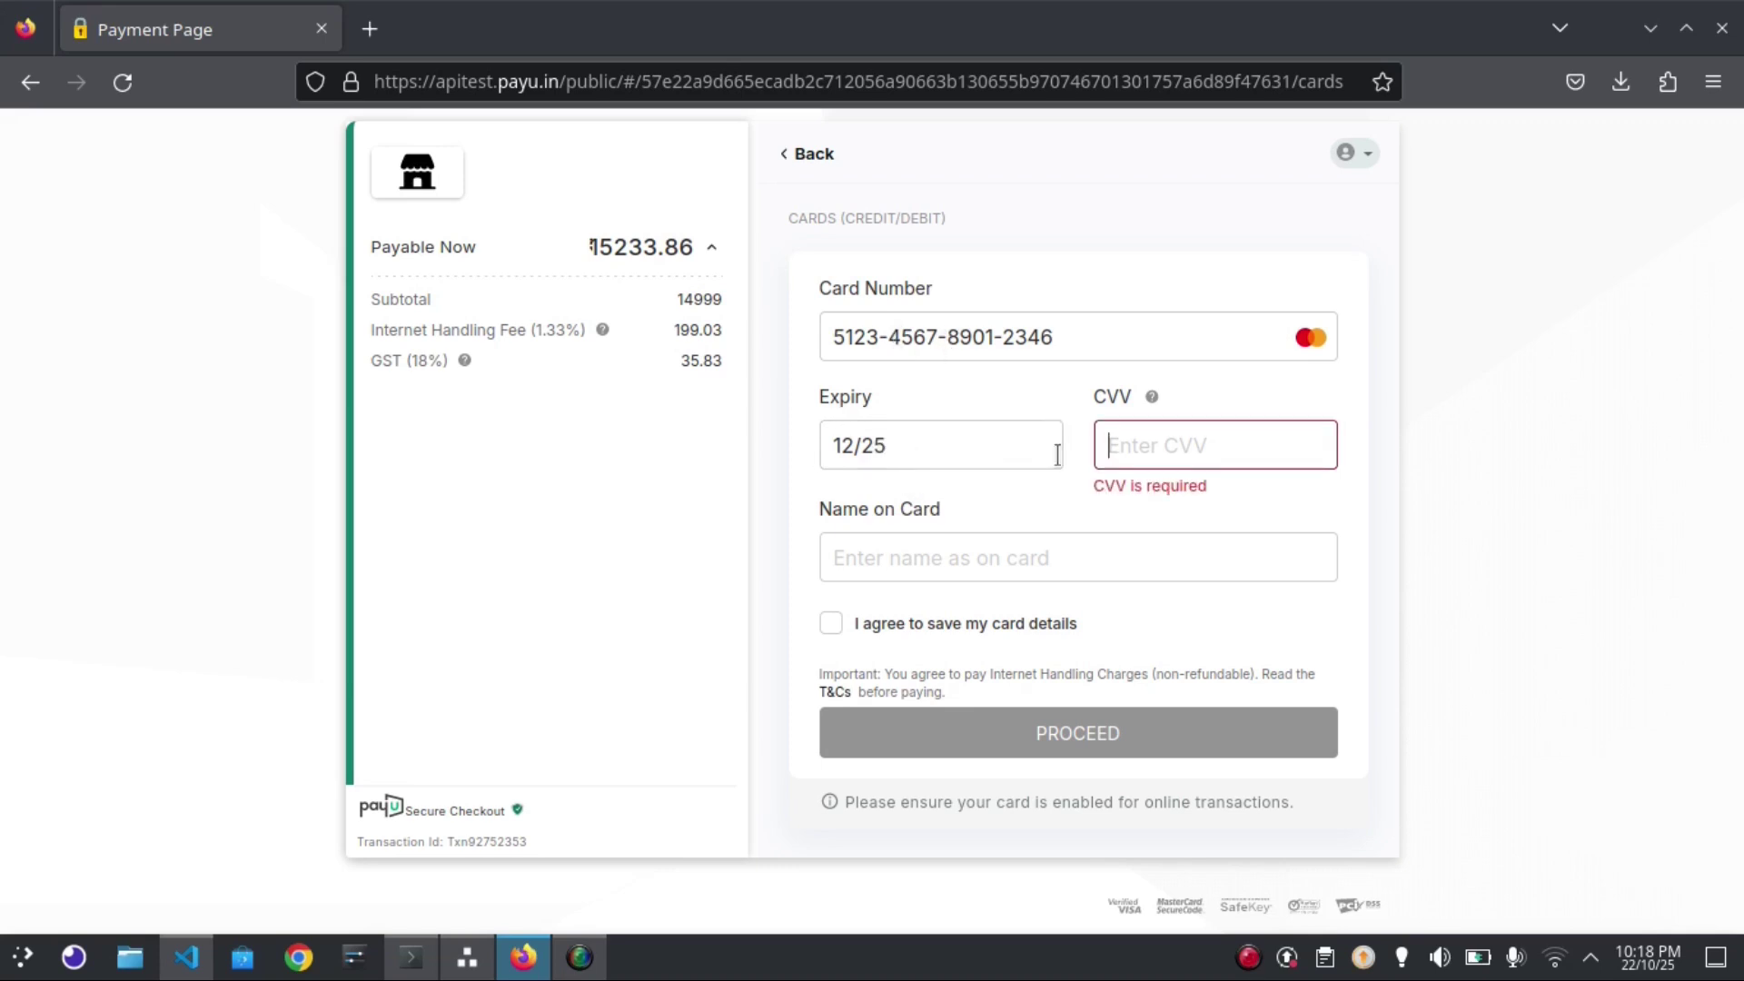
click(1189, 454)
text(123)
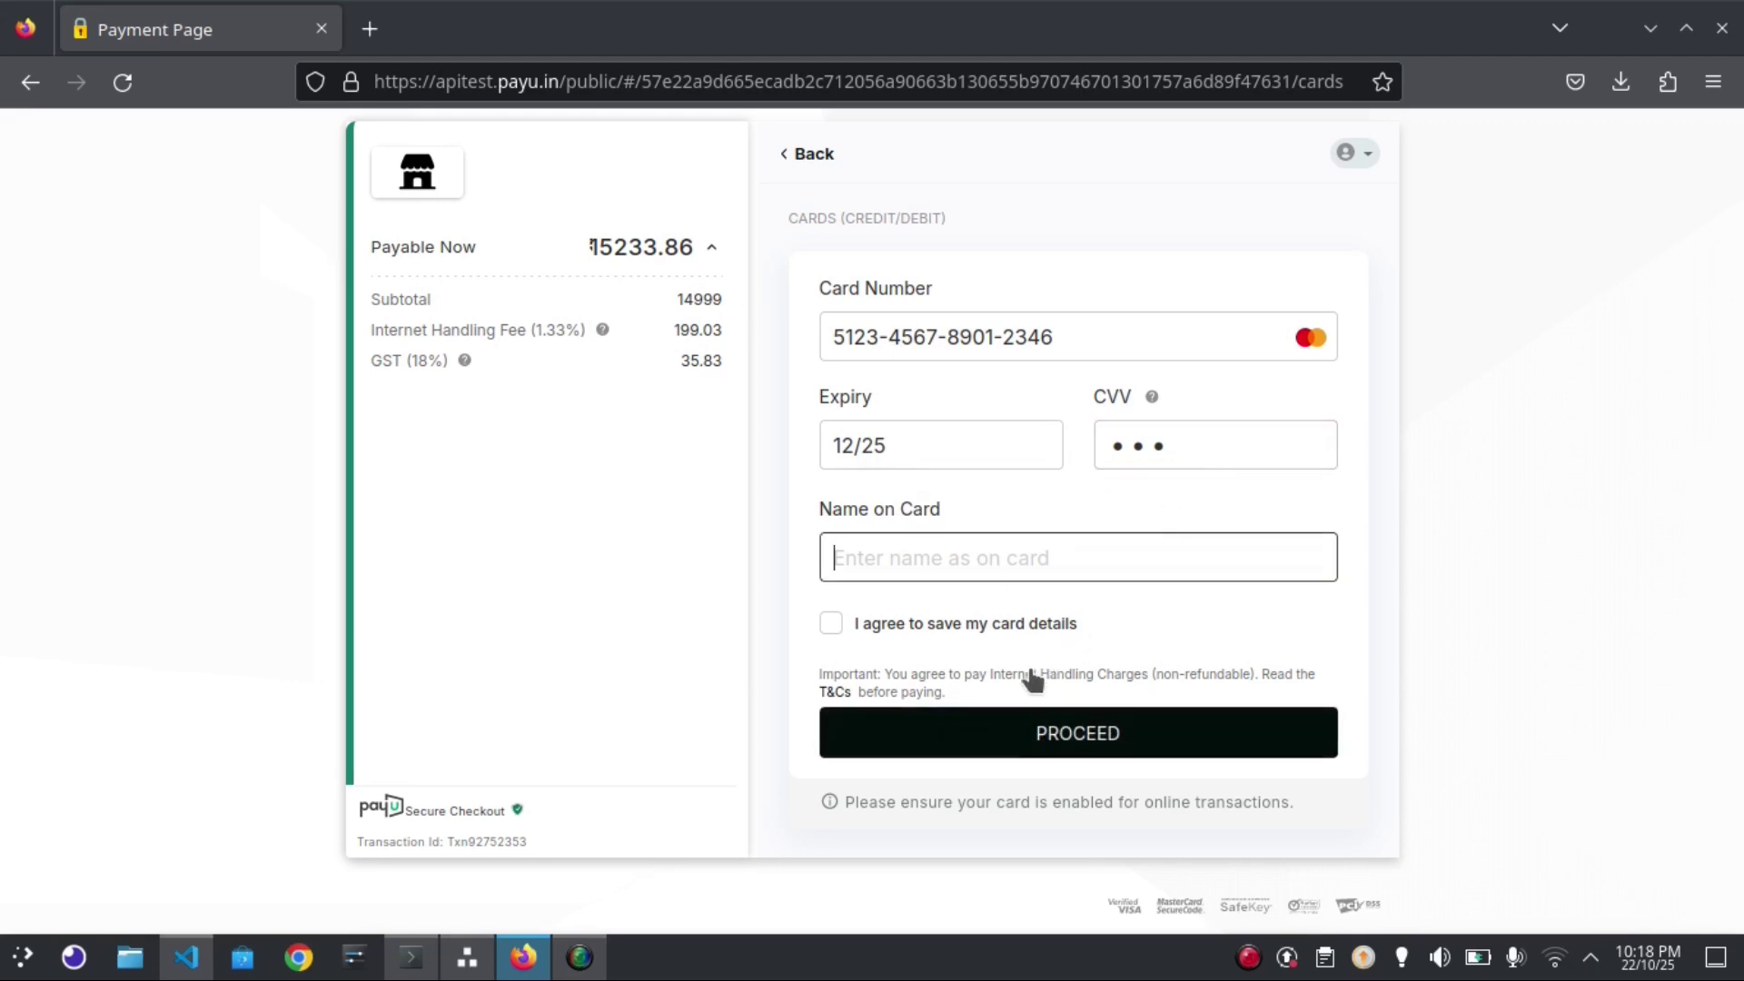
click(1002, 750)
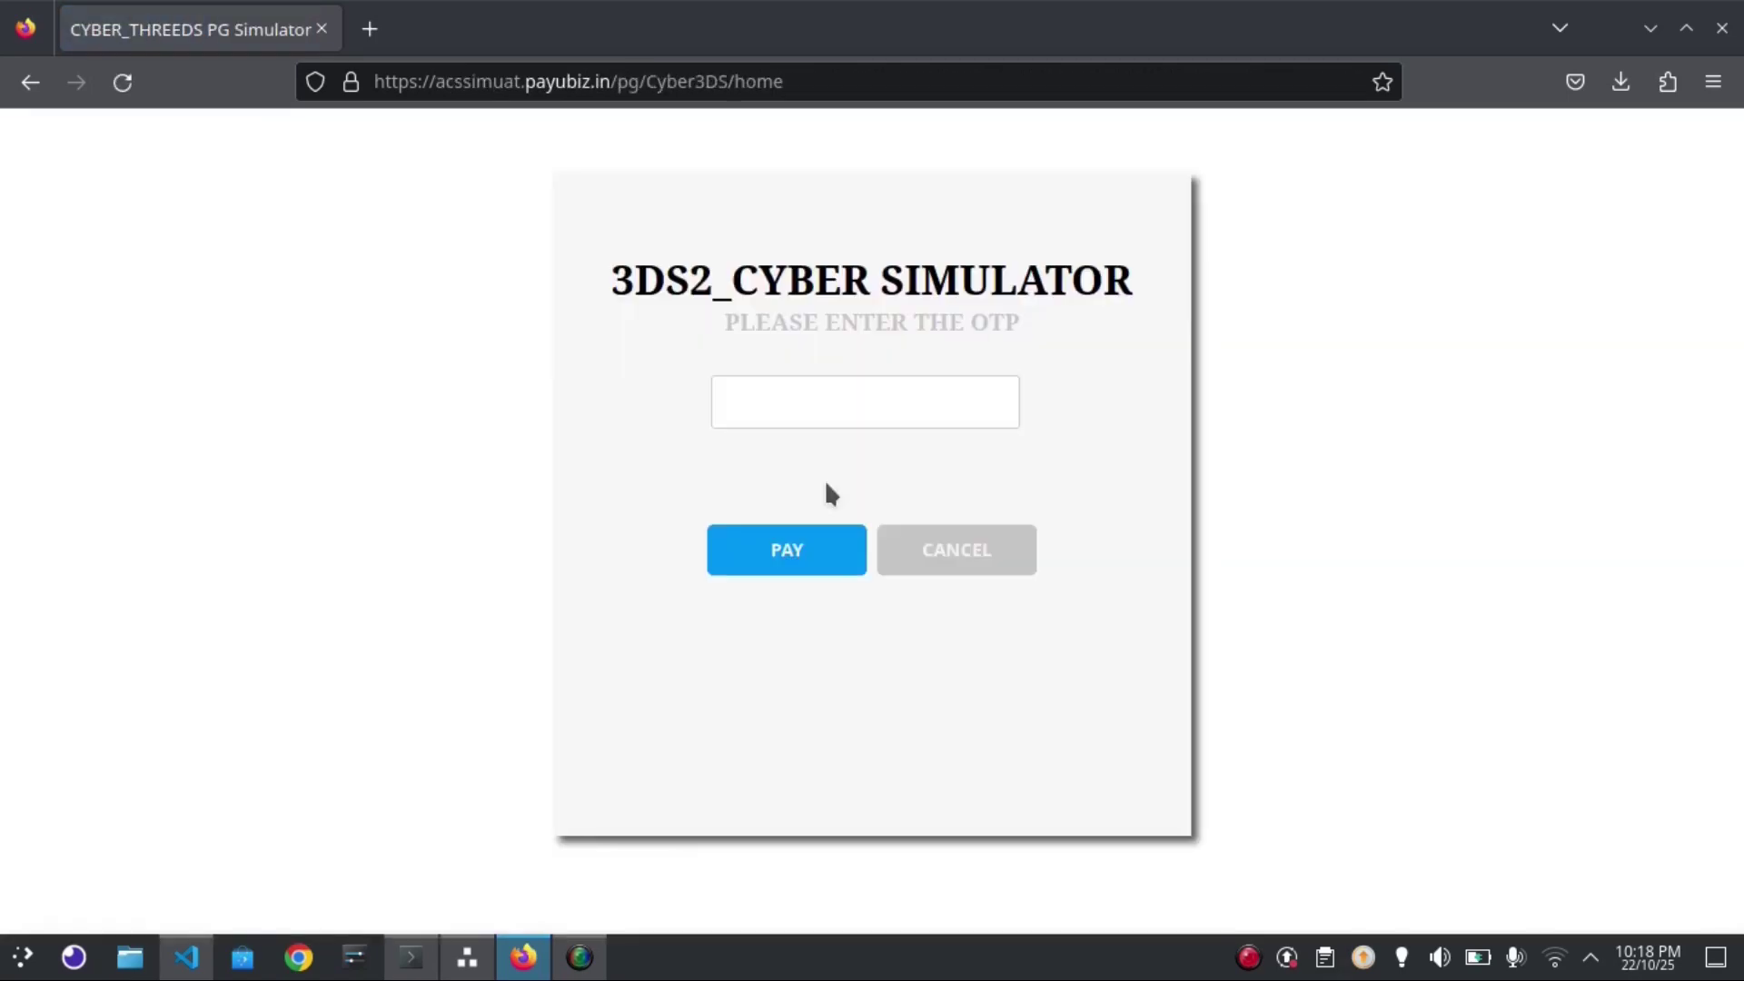
Enter the test OTP and pay, confirming the 14999.00 INR booking
click(793, 405)
text(1234)
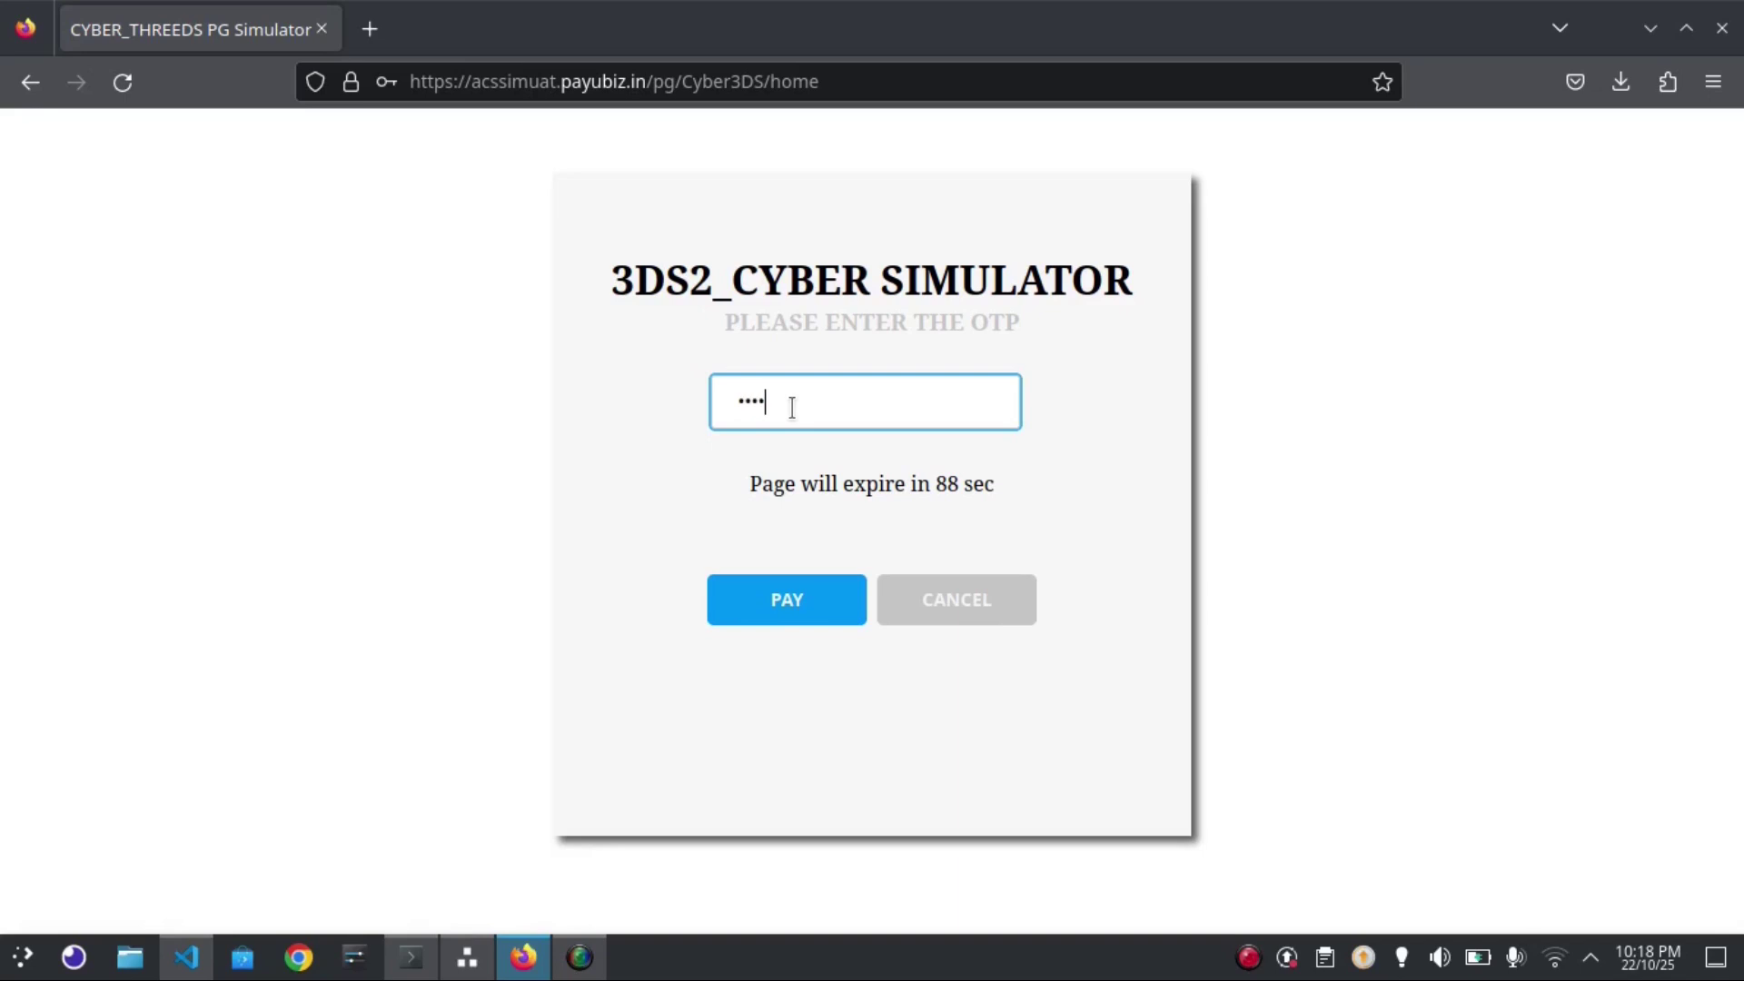
text(56)
click(788, 601)
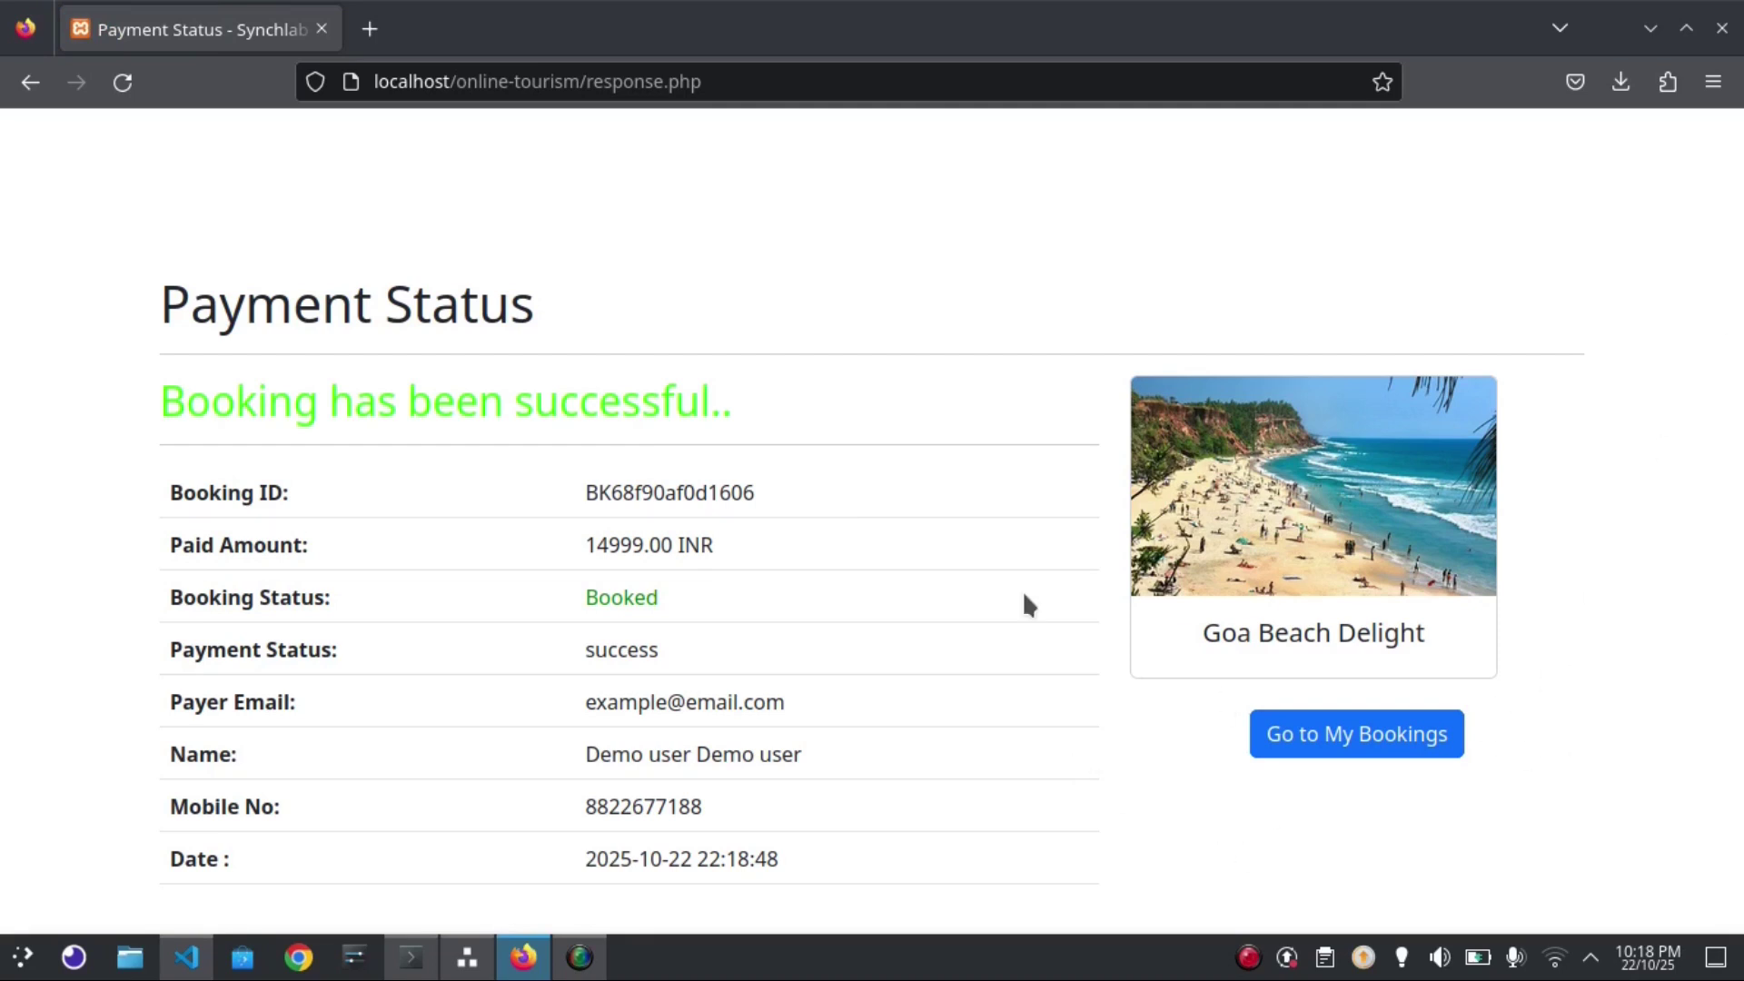
click(1348, 735)
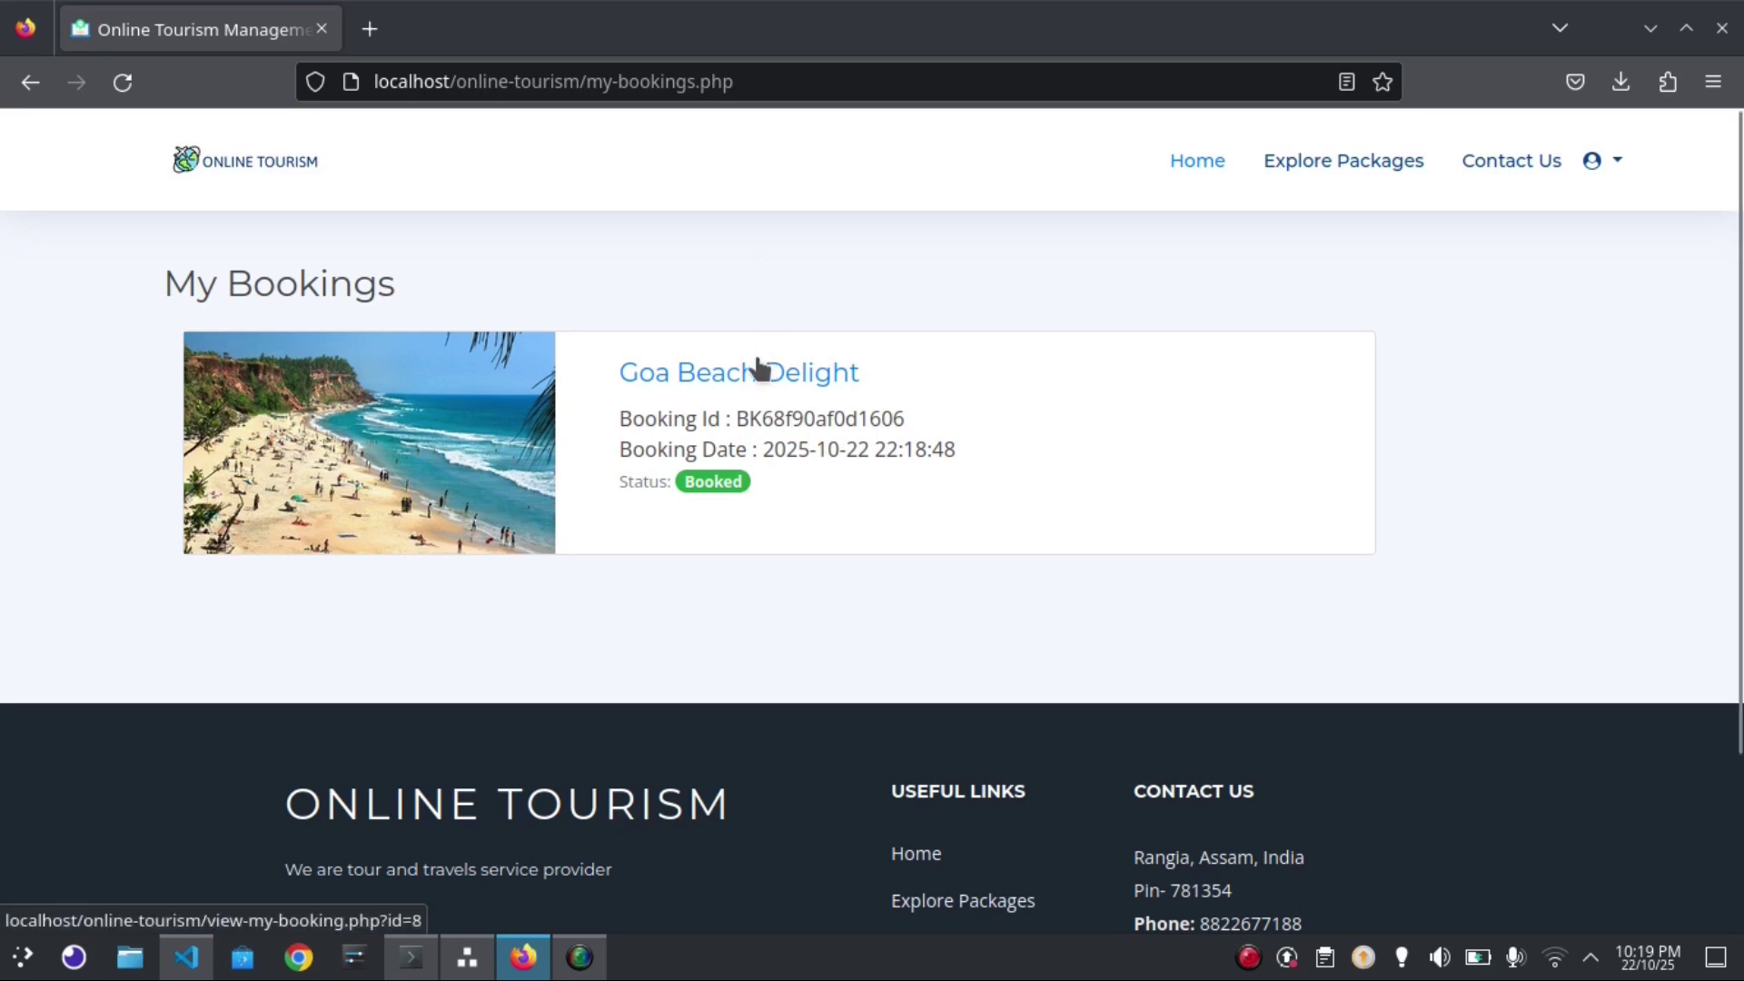
Open the Goa Beach Delight booking and download its Online Tourism Pvt. Ltd. receipt PDF
click(761, 371)
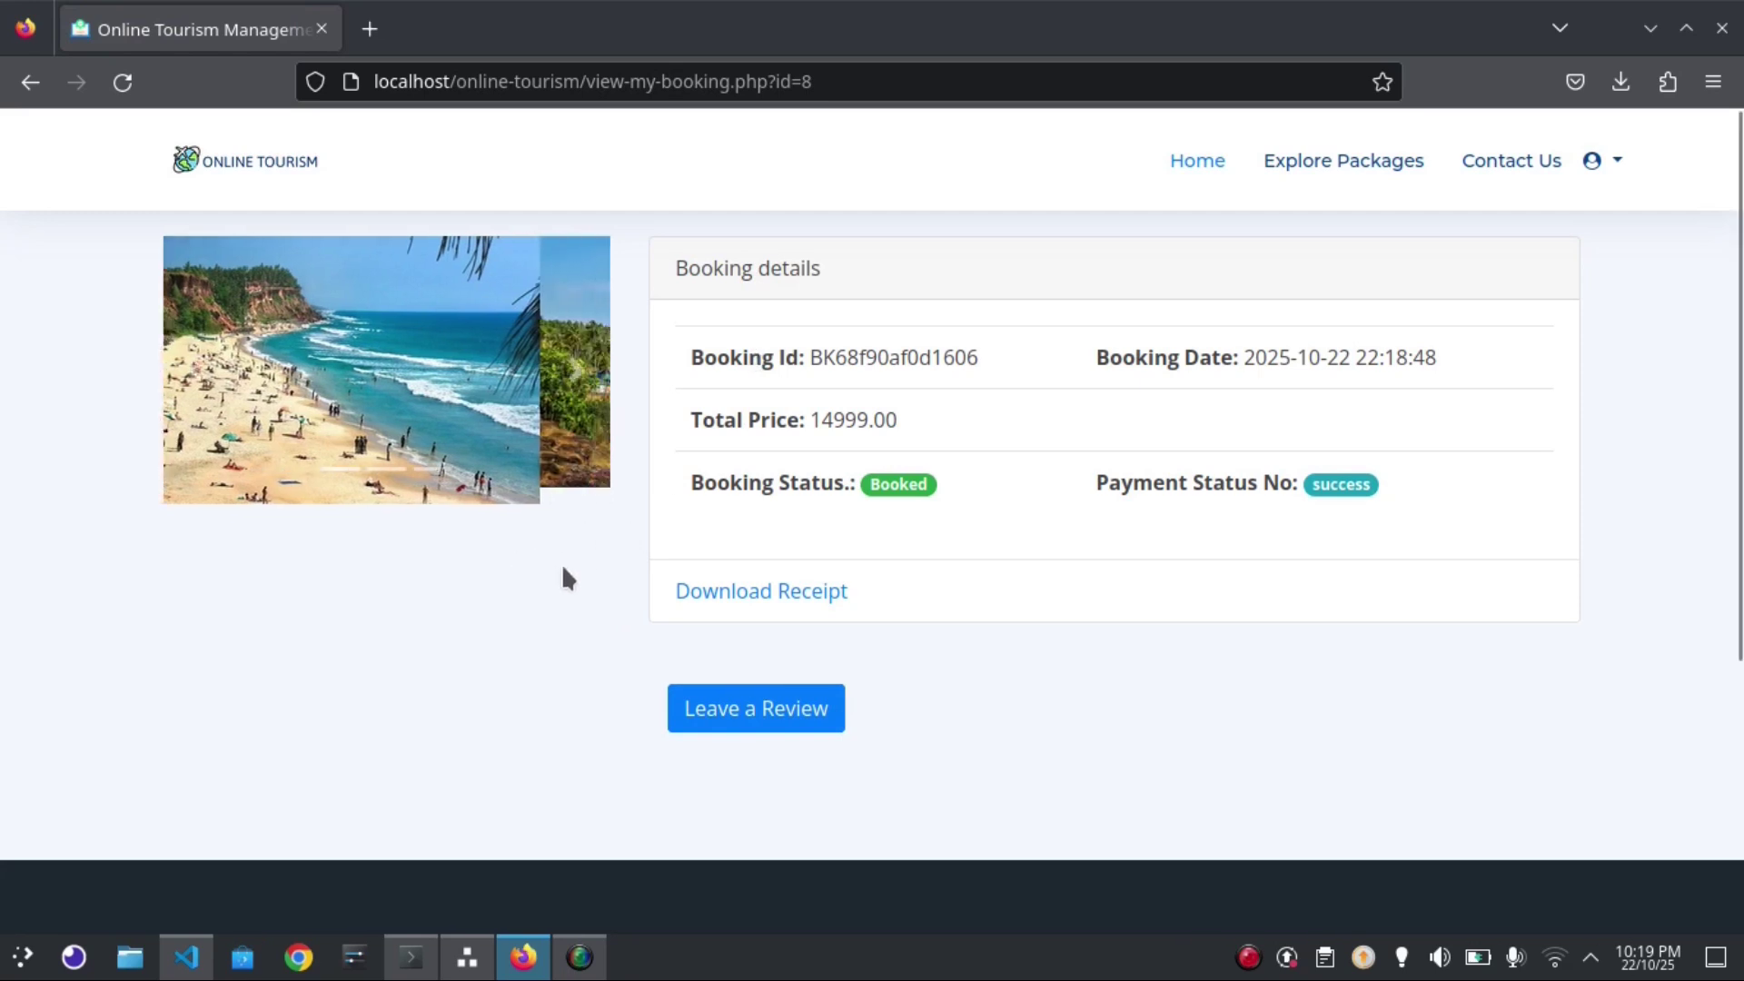
click(781, 601)
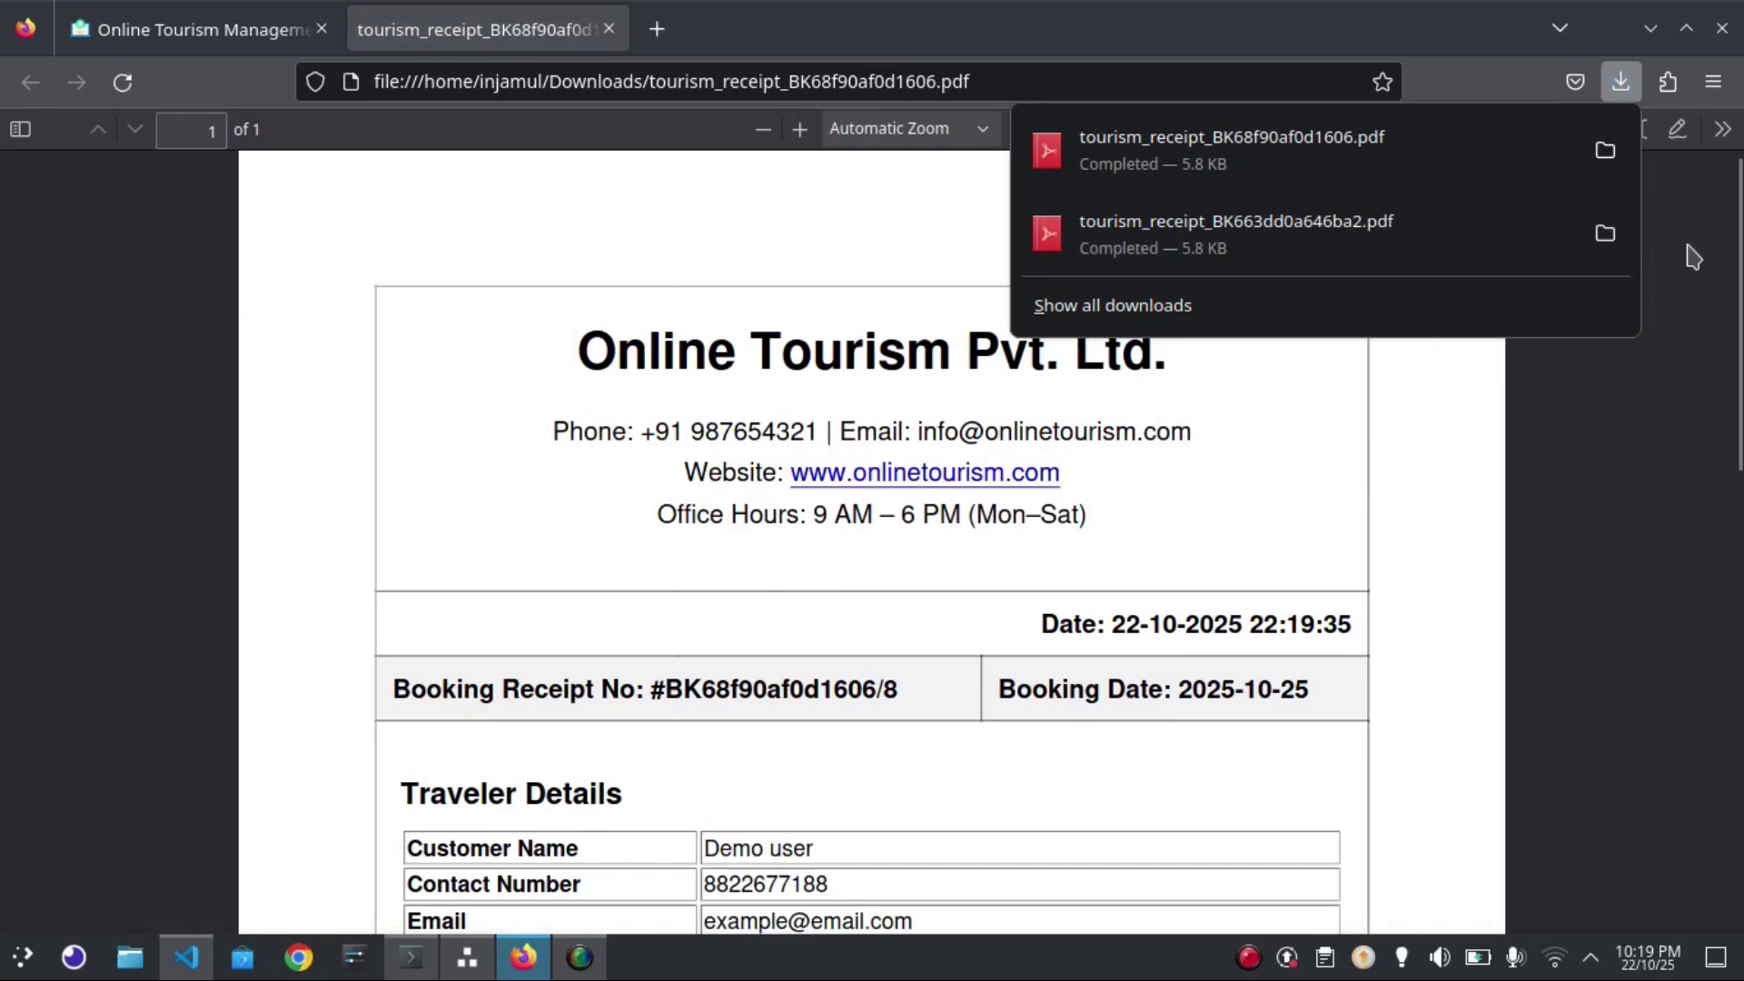
Scroll through the receipt PDF, then close its tab to return to the Goa Beach Delight booking
click(1714, 419)
scroll(1739, 486, down, 3)
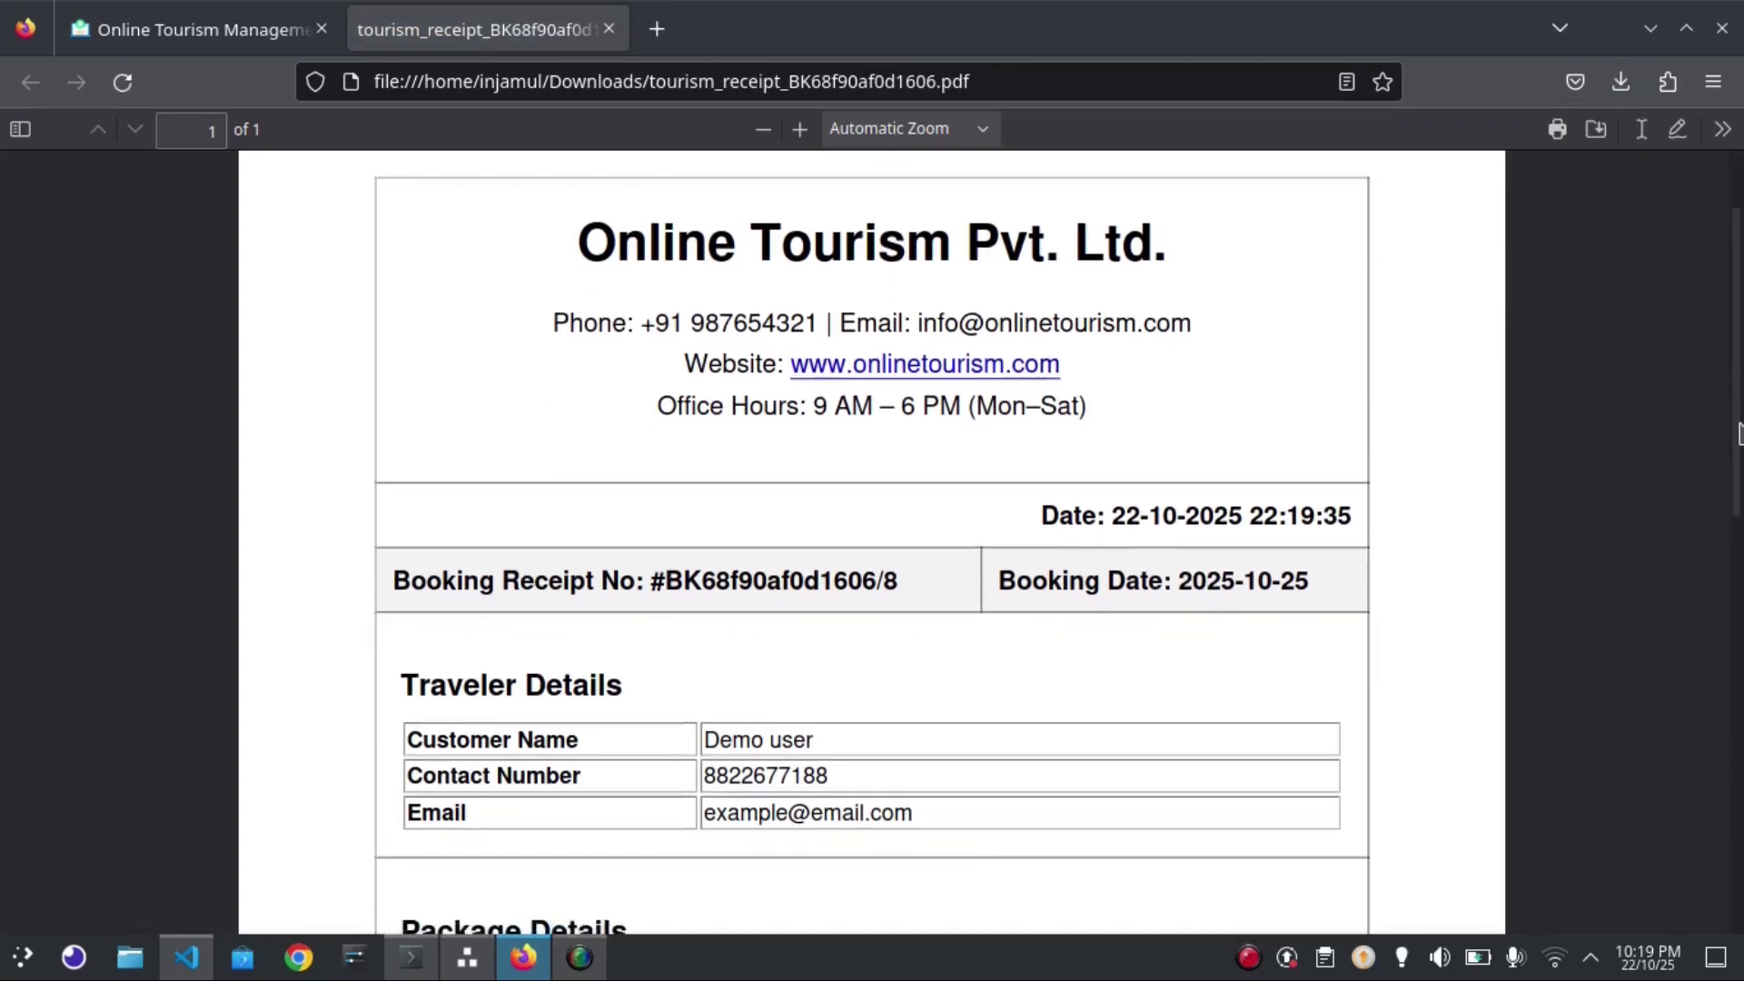
drag(1738, 486, 1735, 329)
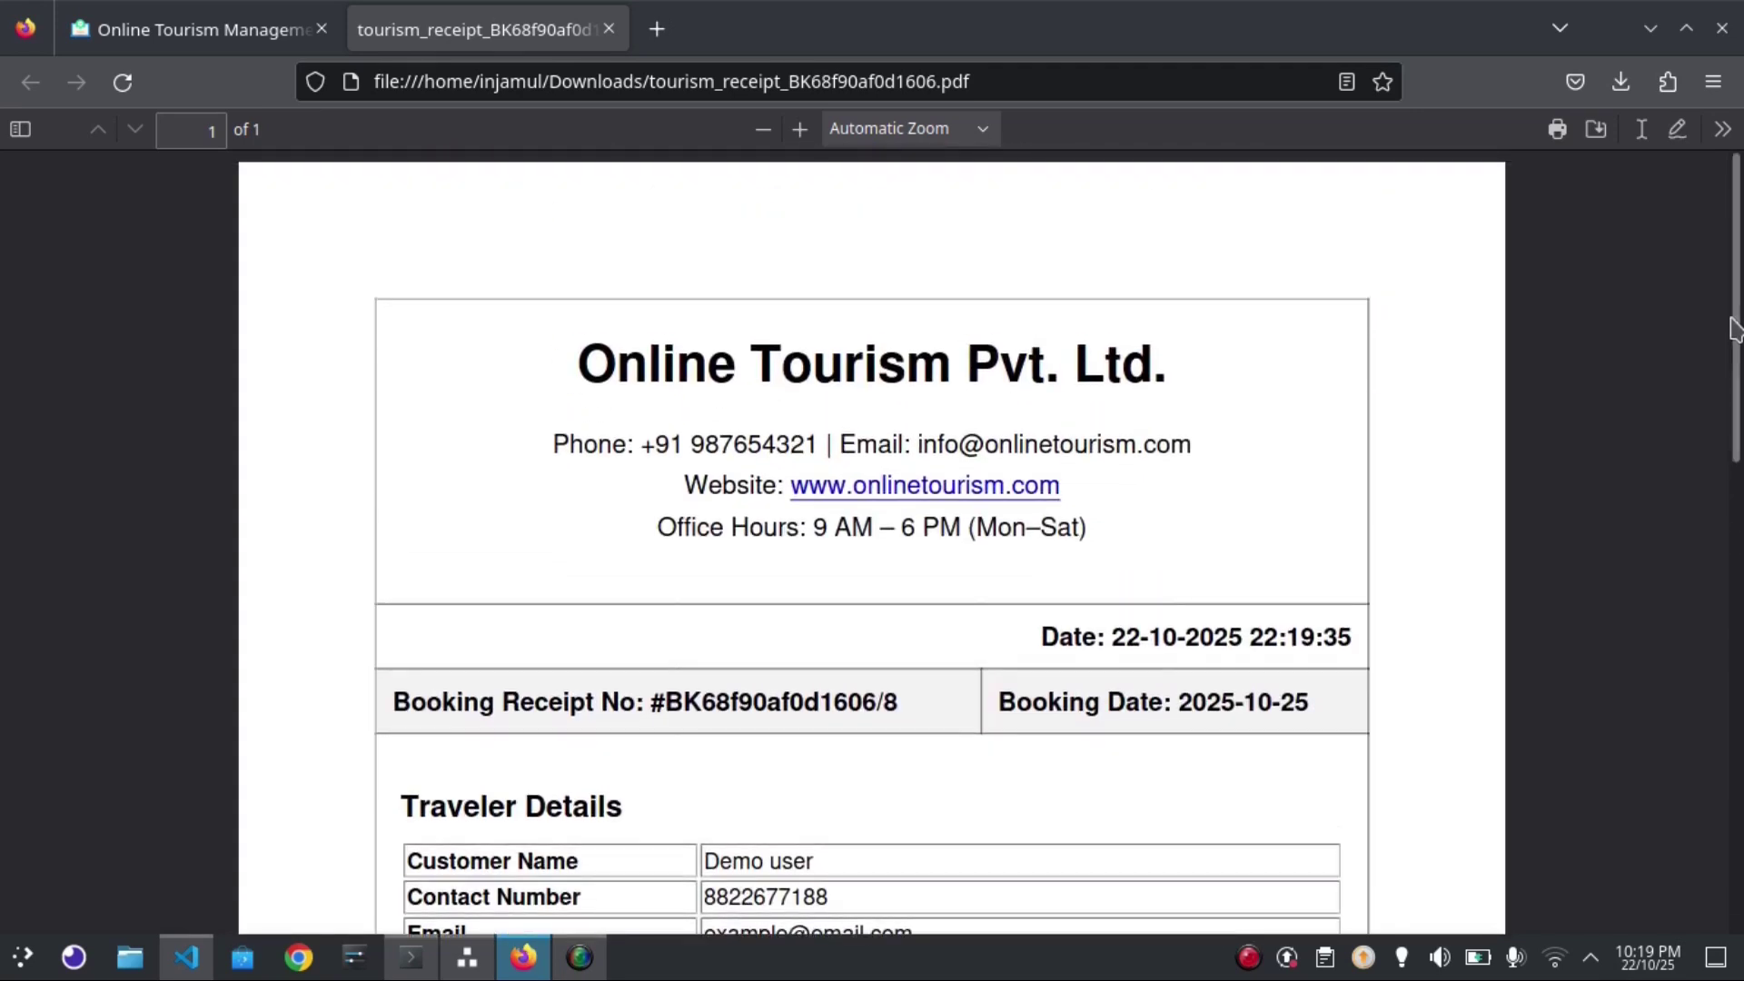
click(177, 35)
click(609, 29)
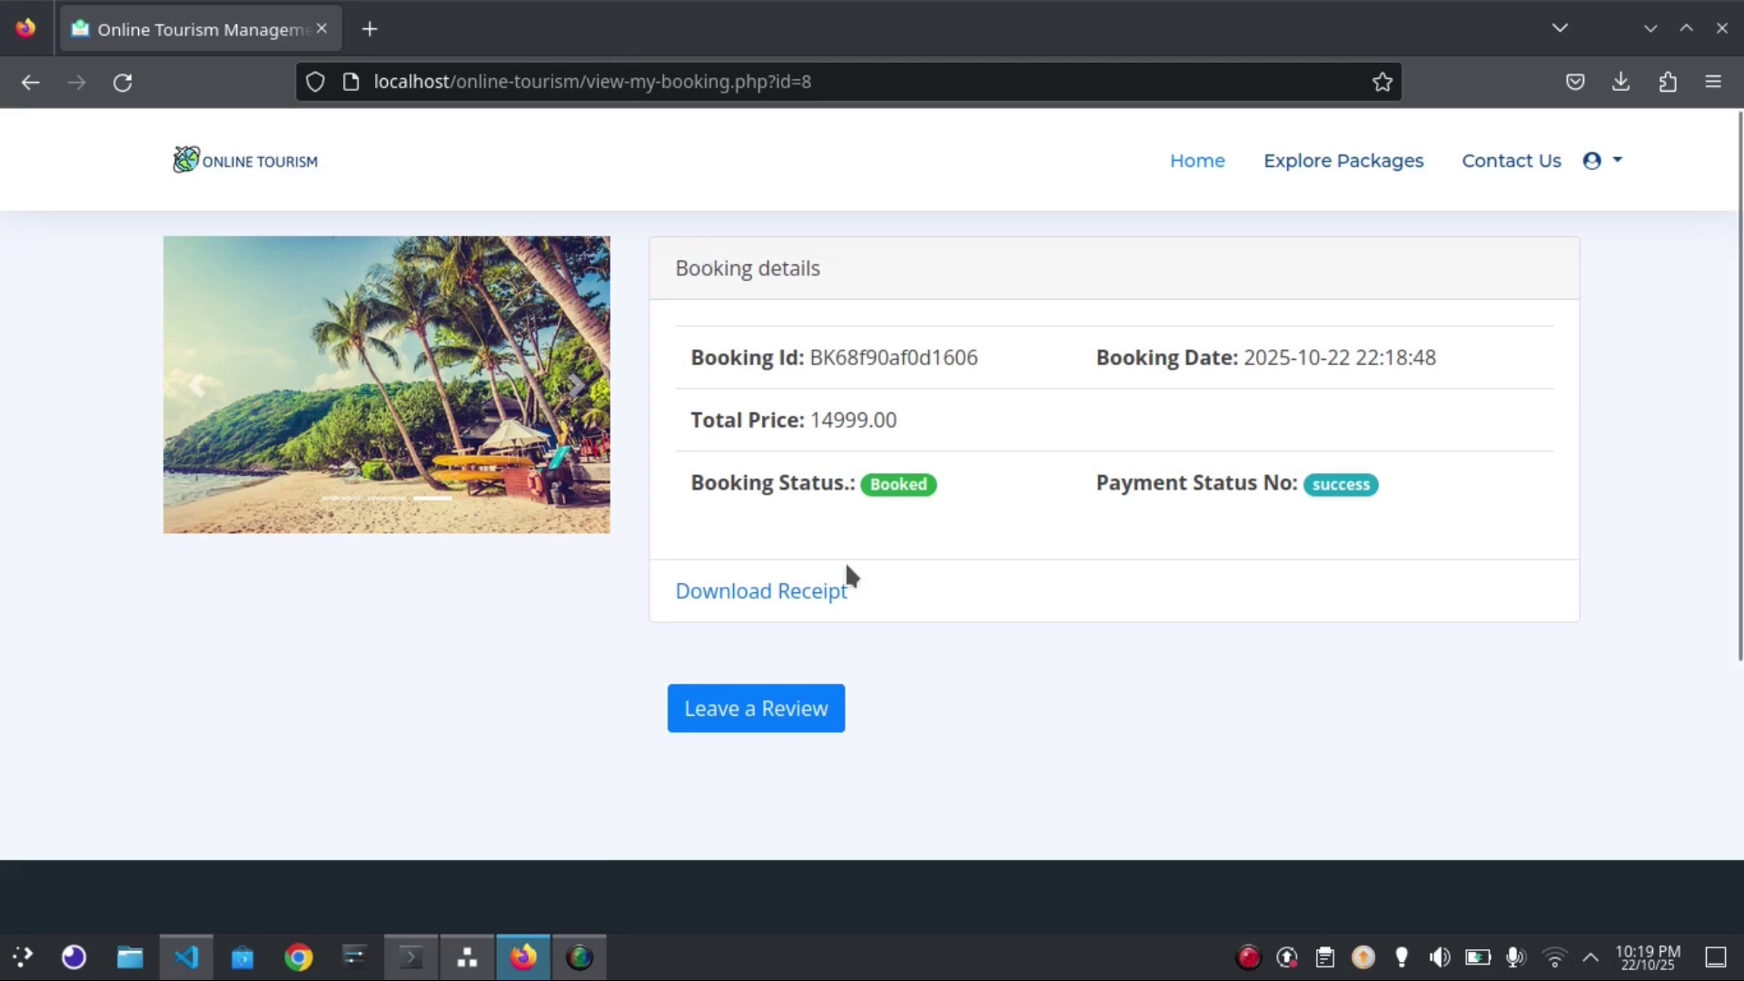
Give the Goa Beach Delight trip five stars in the review form, then close it unsubmitted
click(768, 711)
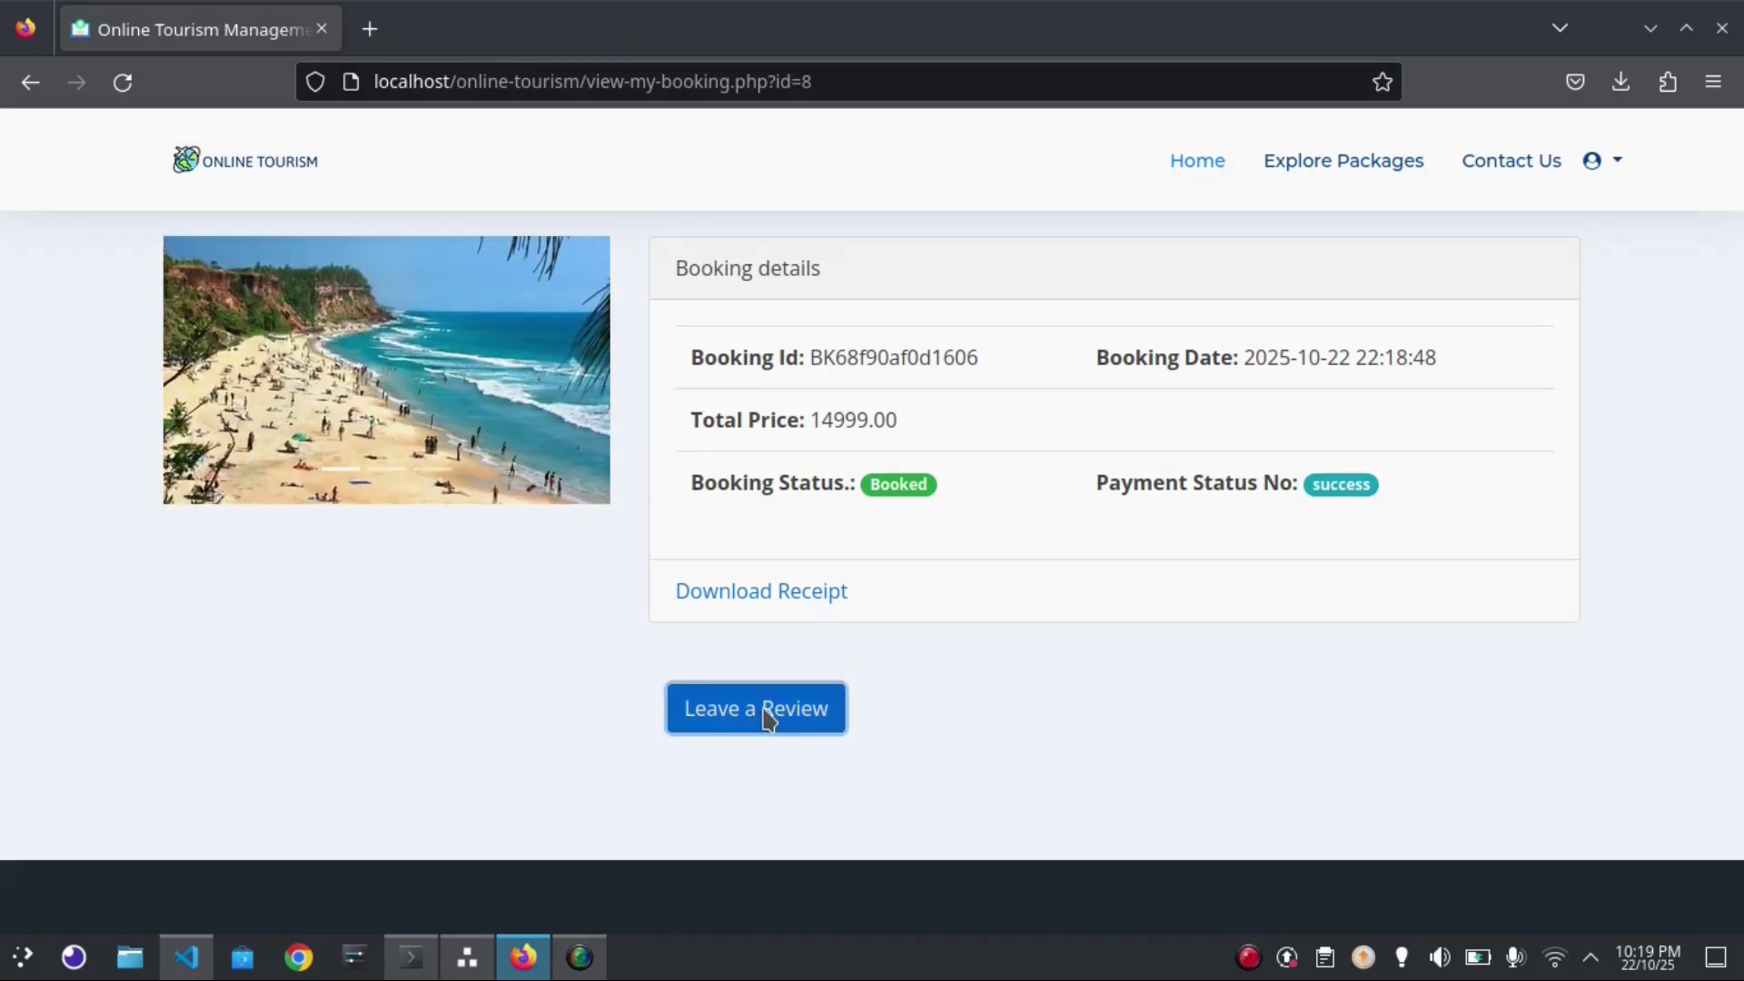
click(811, 397)
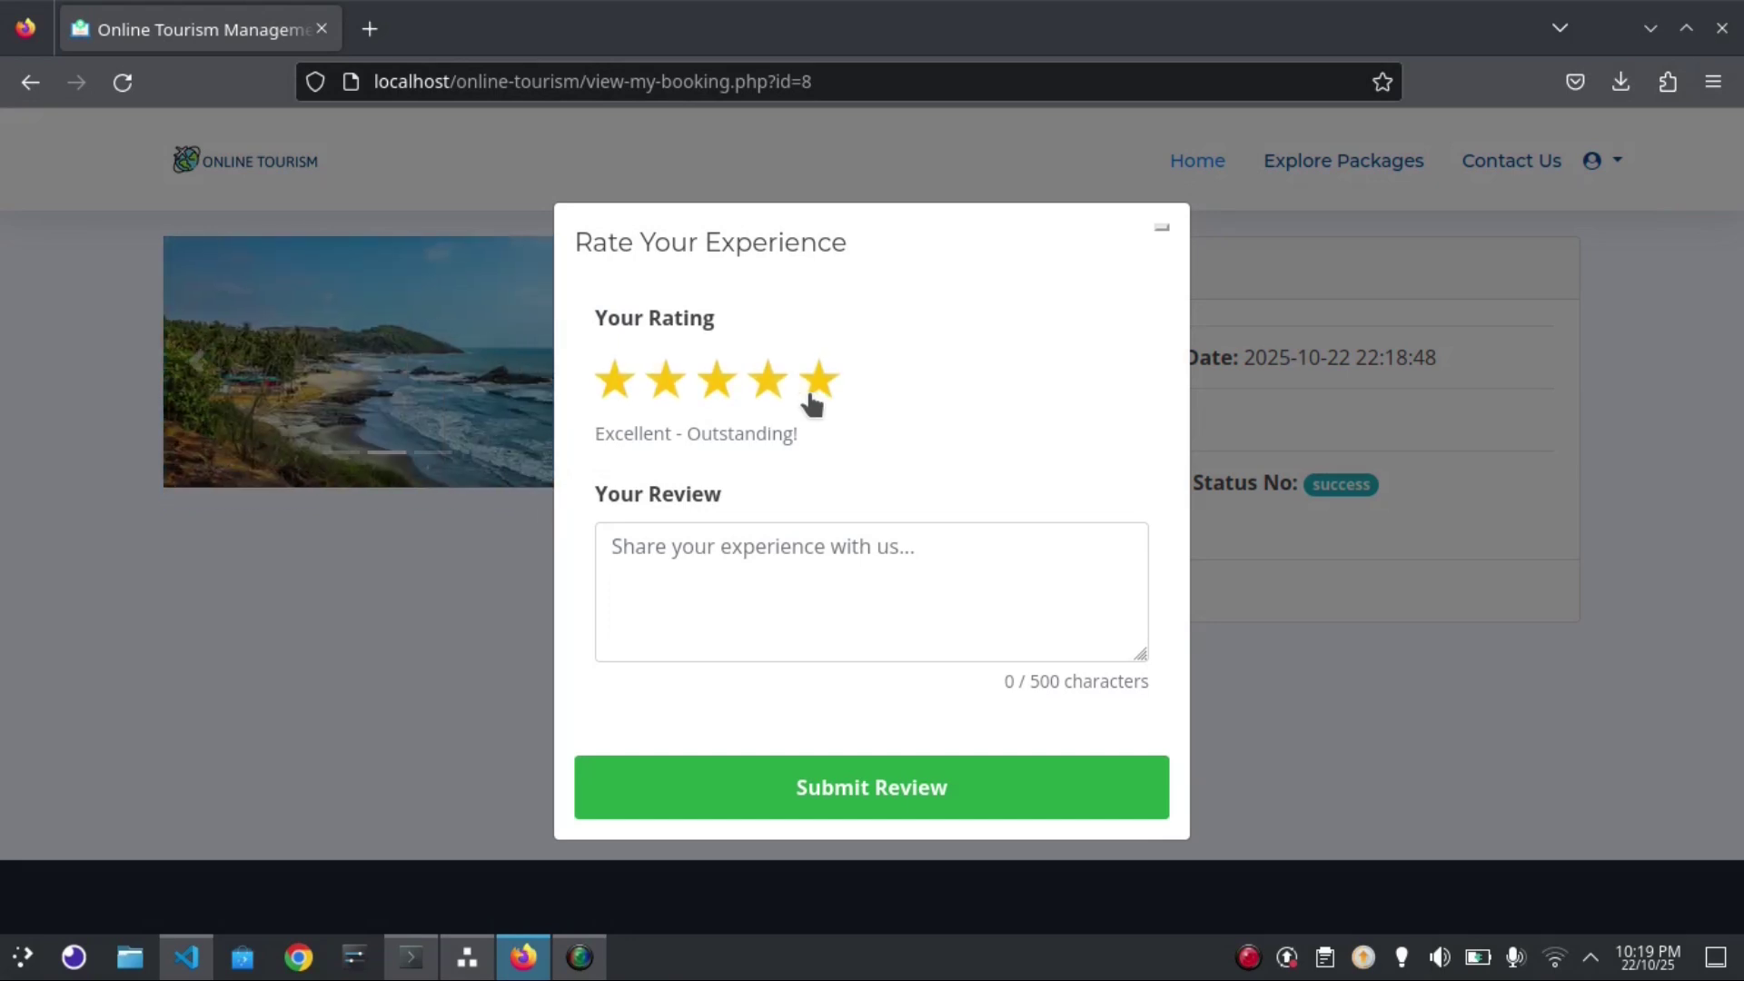
click(840, 544)
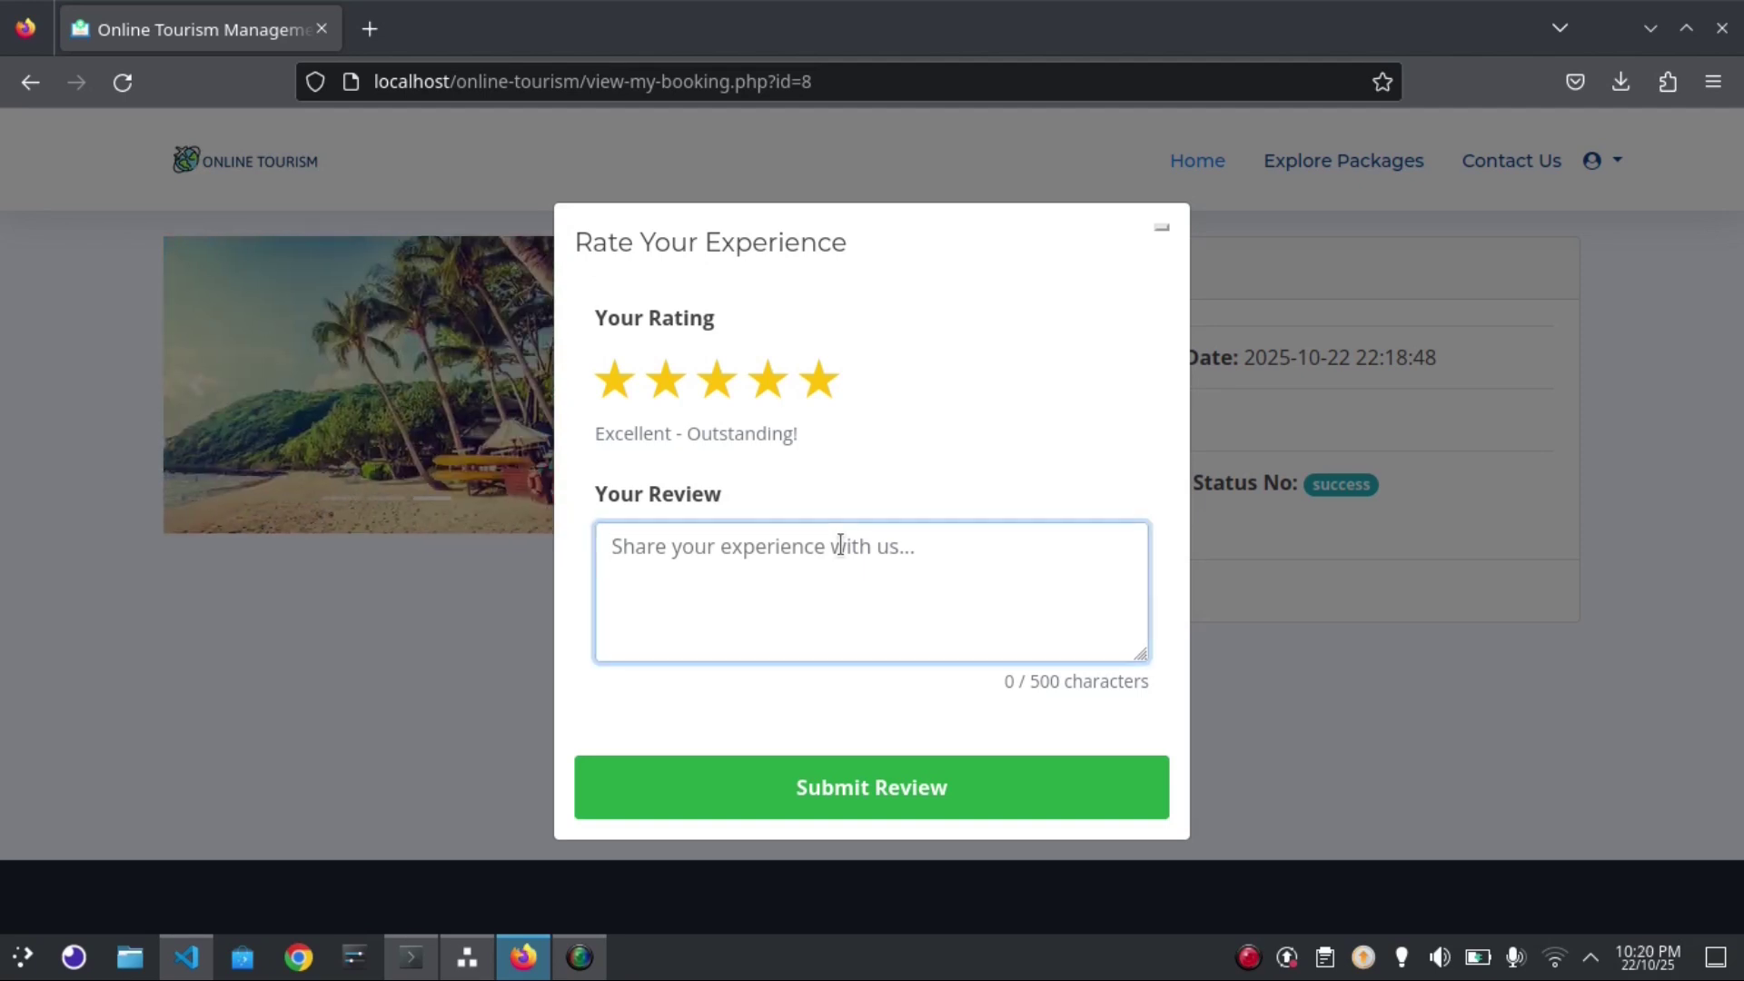
click(1358, 615)
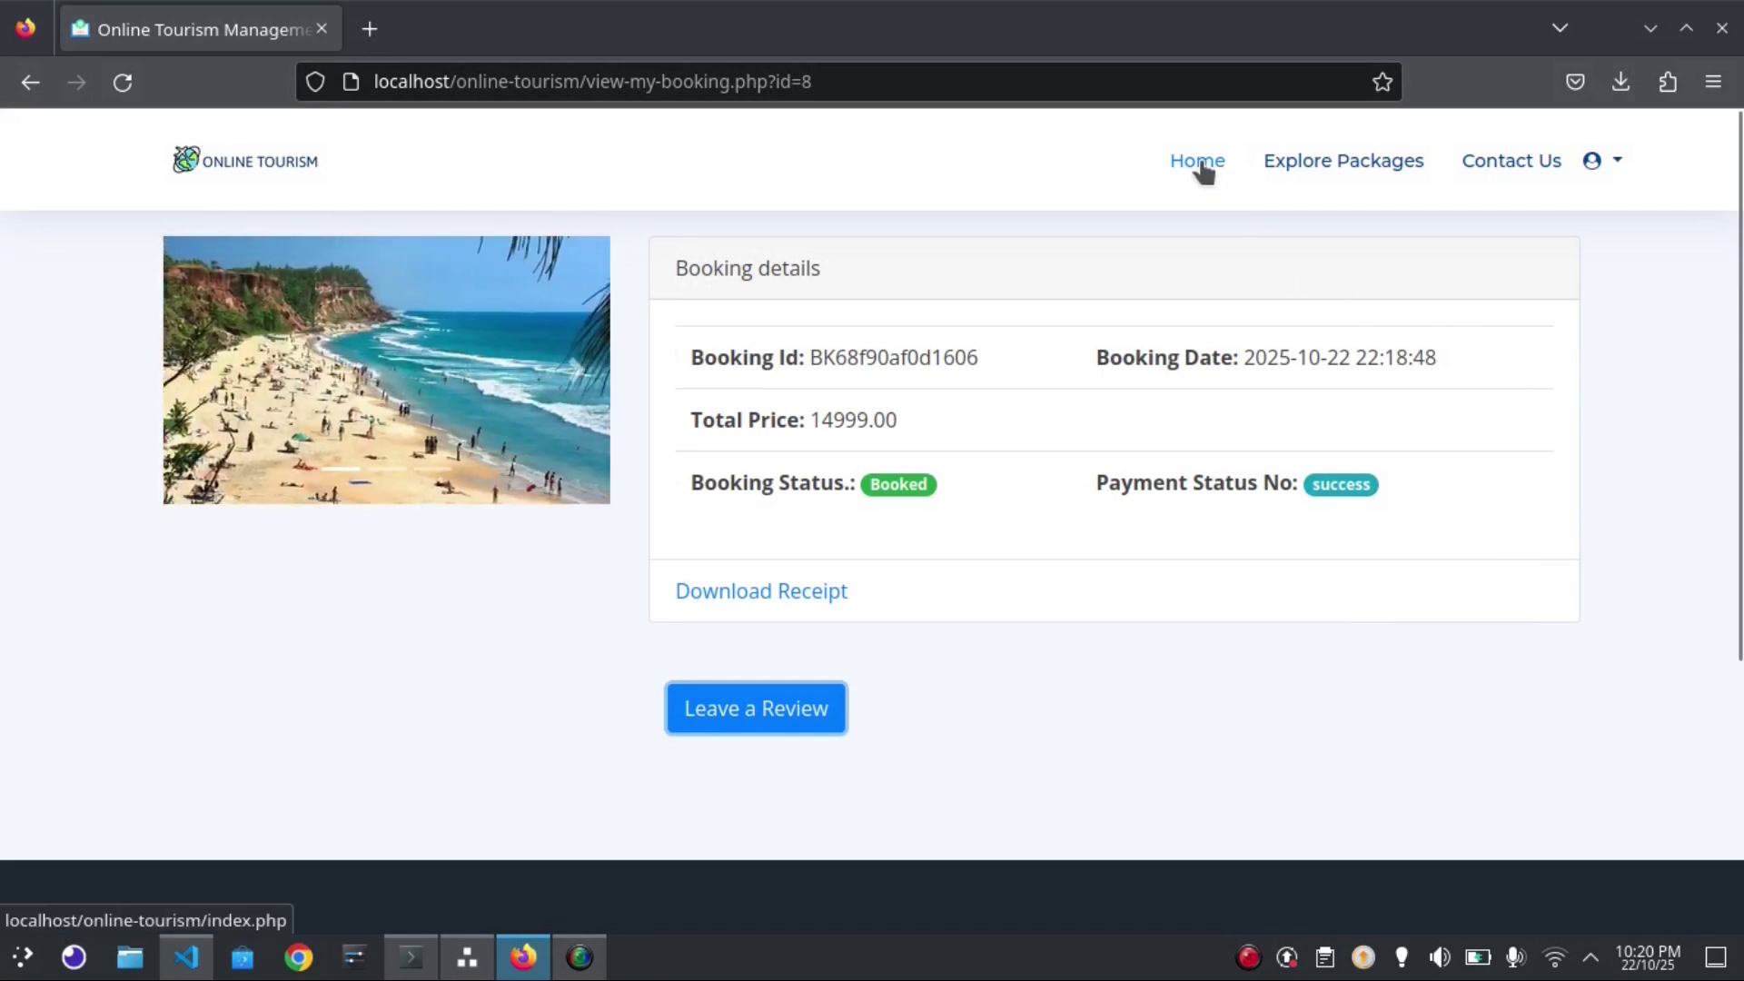
click(1591, 161)
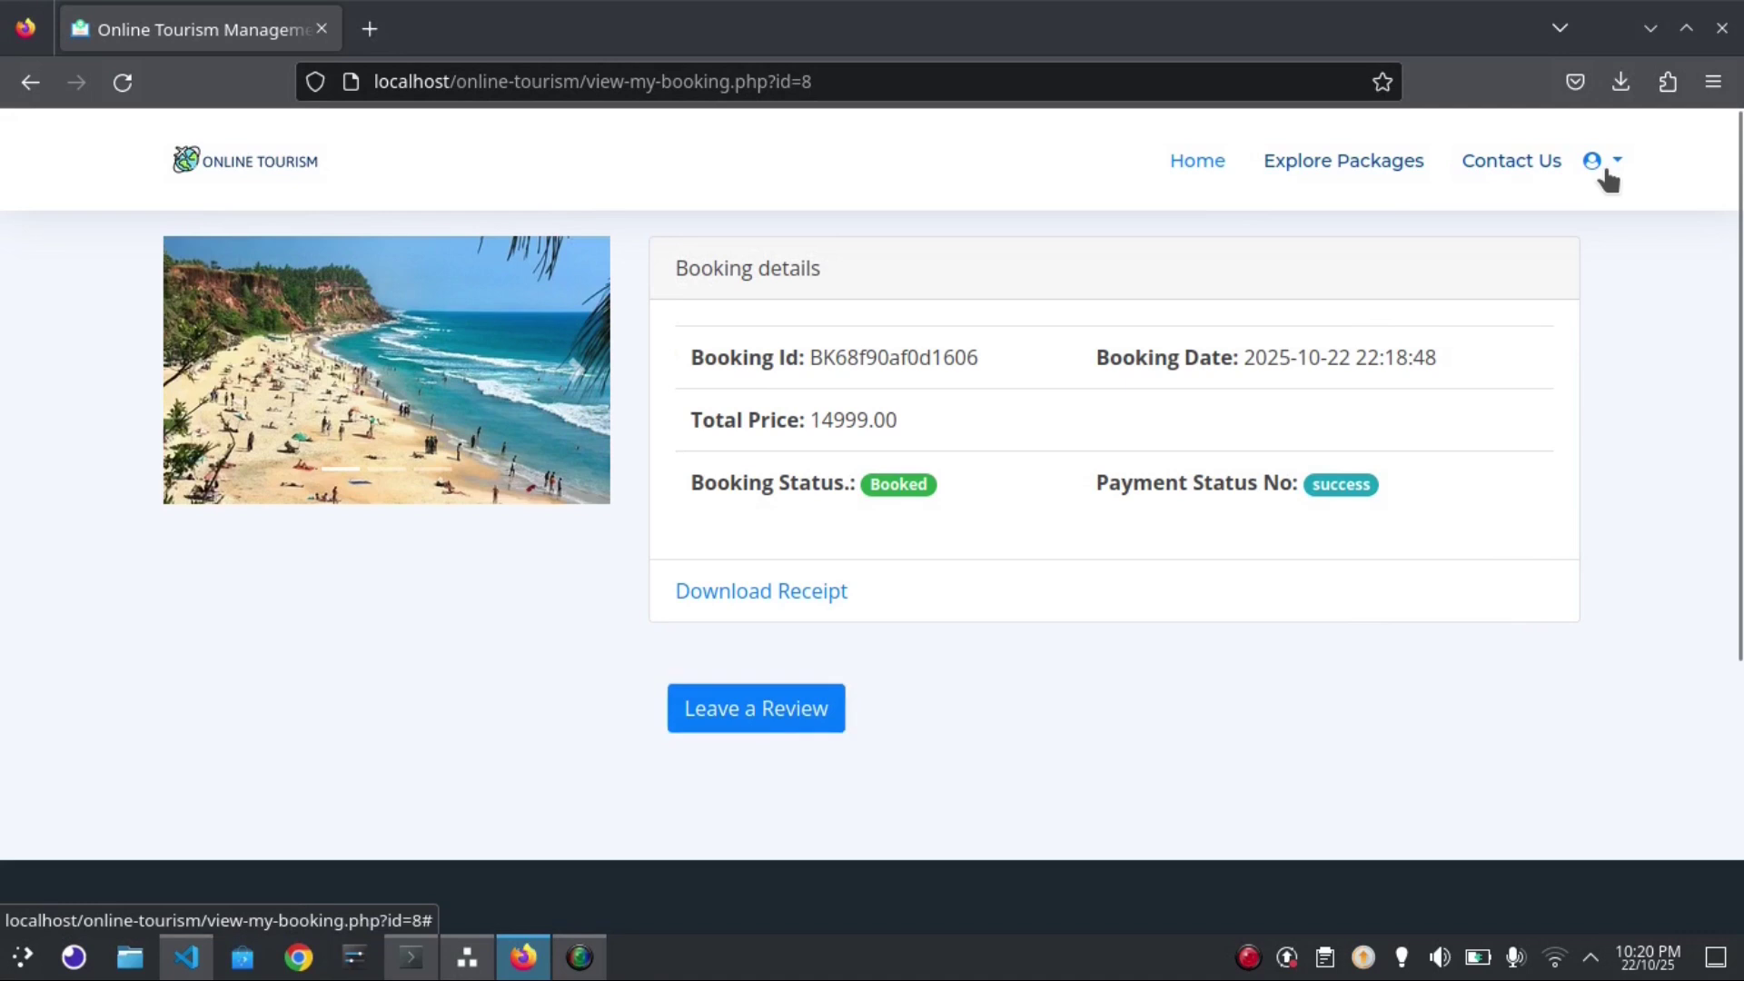
Check the profile page, then view Jaipur's packages from Explore Destinations and return home
click(1456, 231)
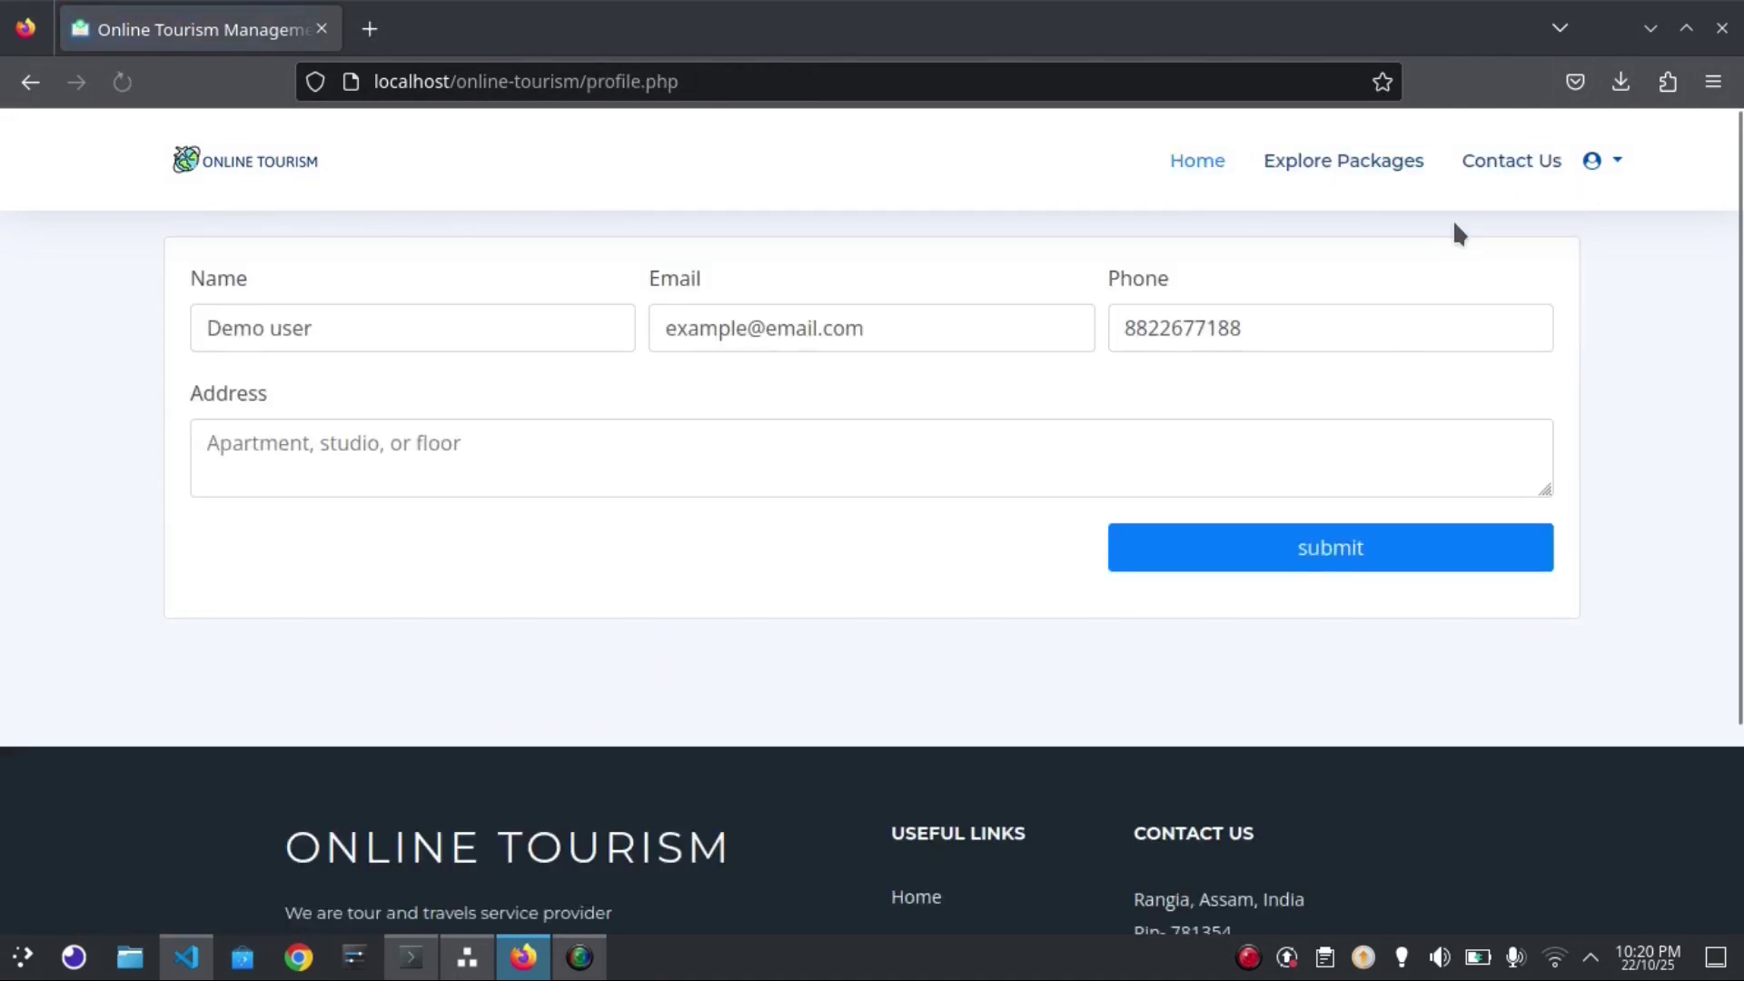
click(1195, 163)
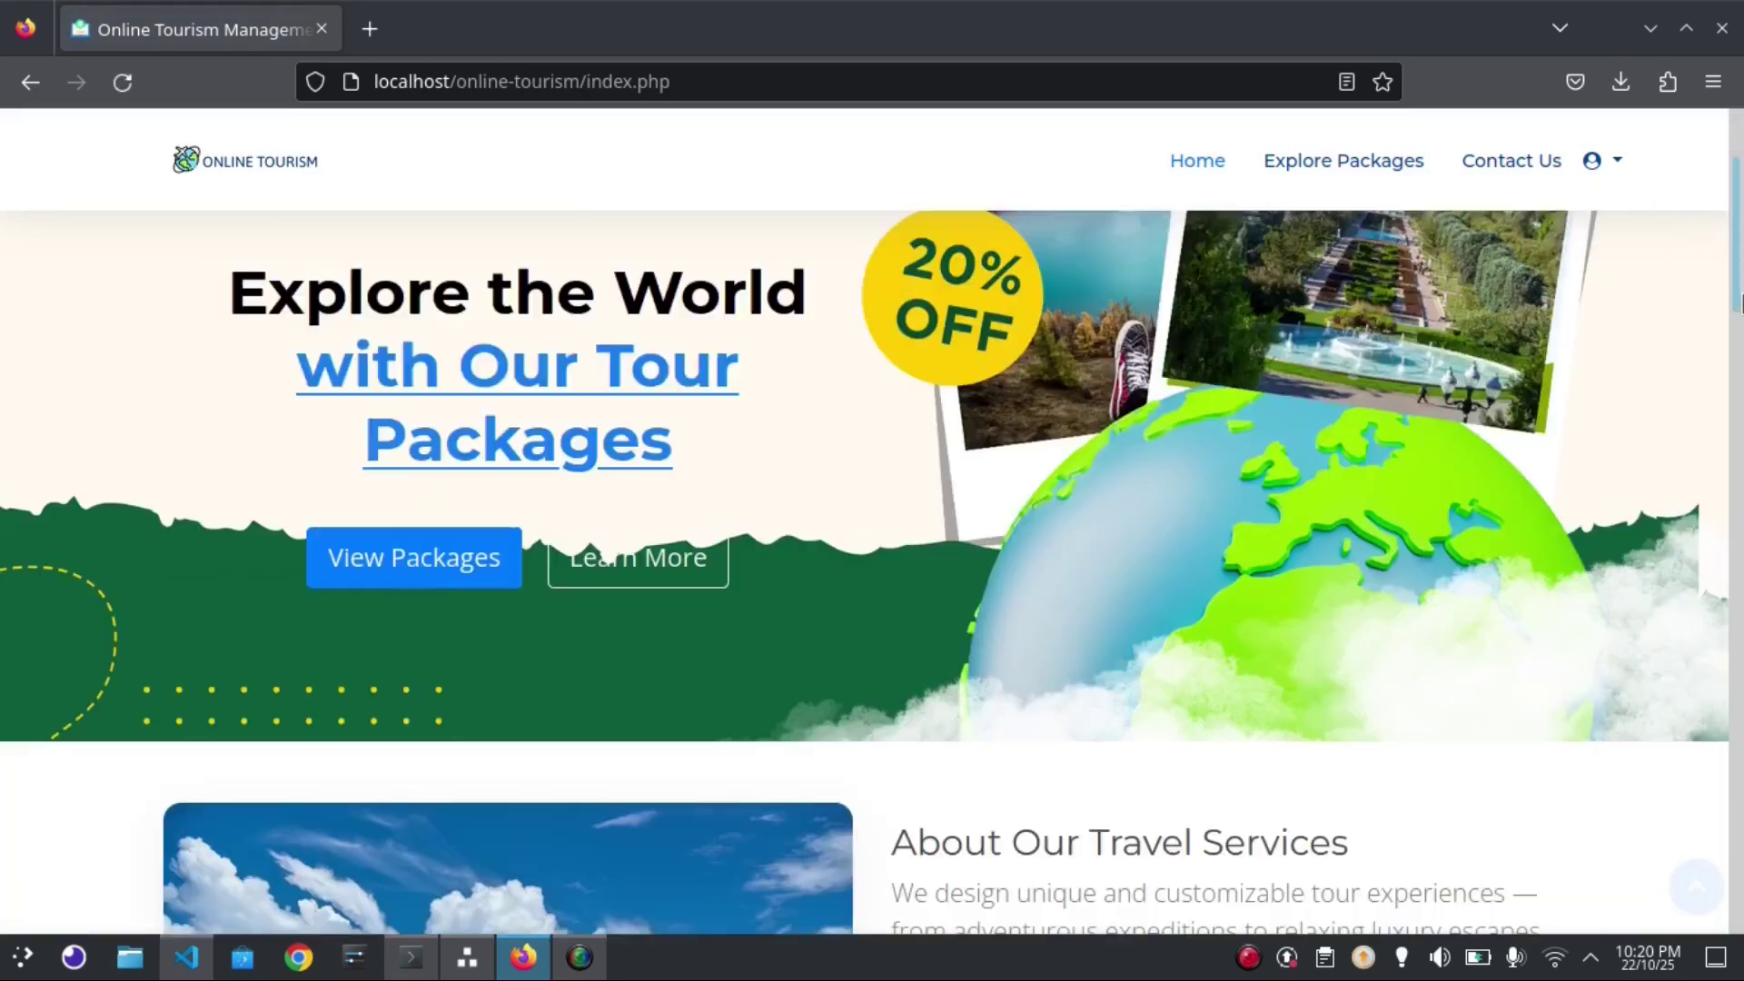
drag(1739, 299, 1739, 545)
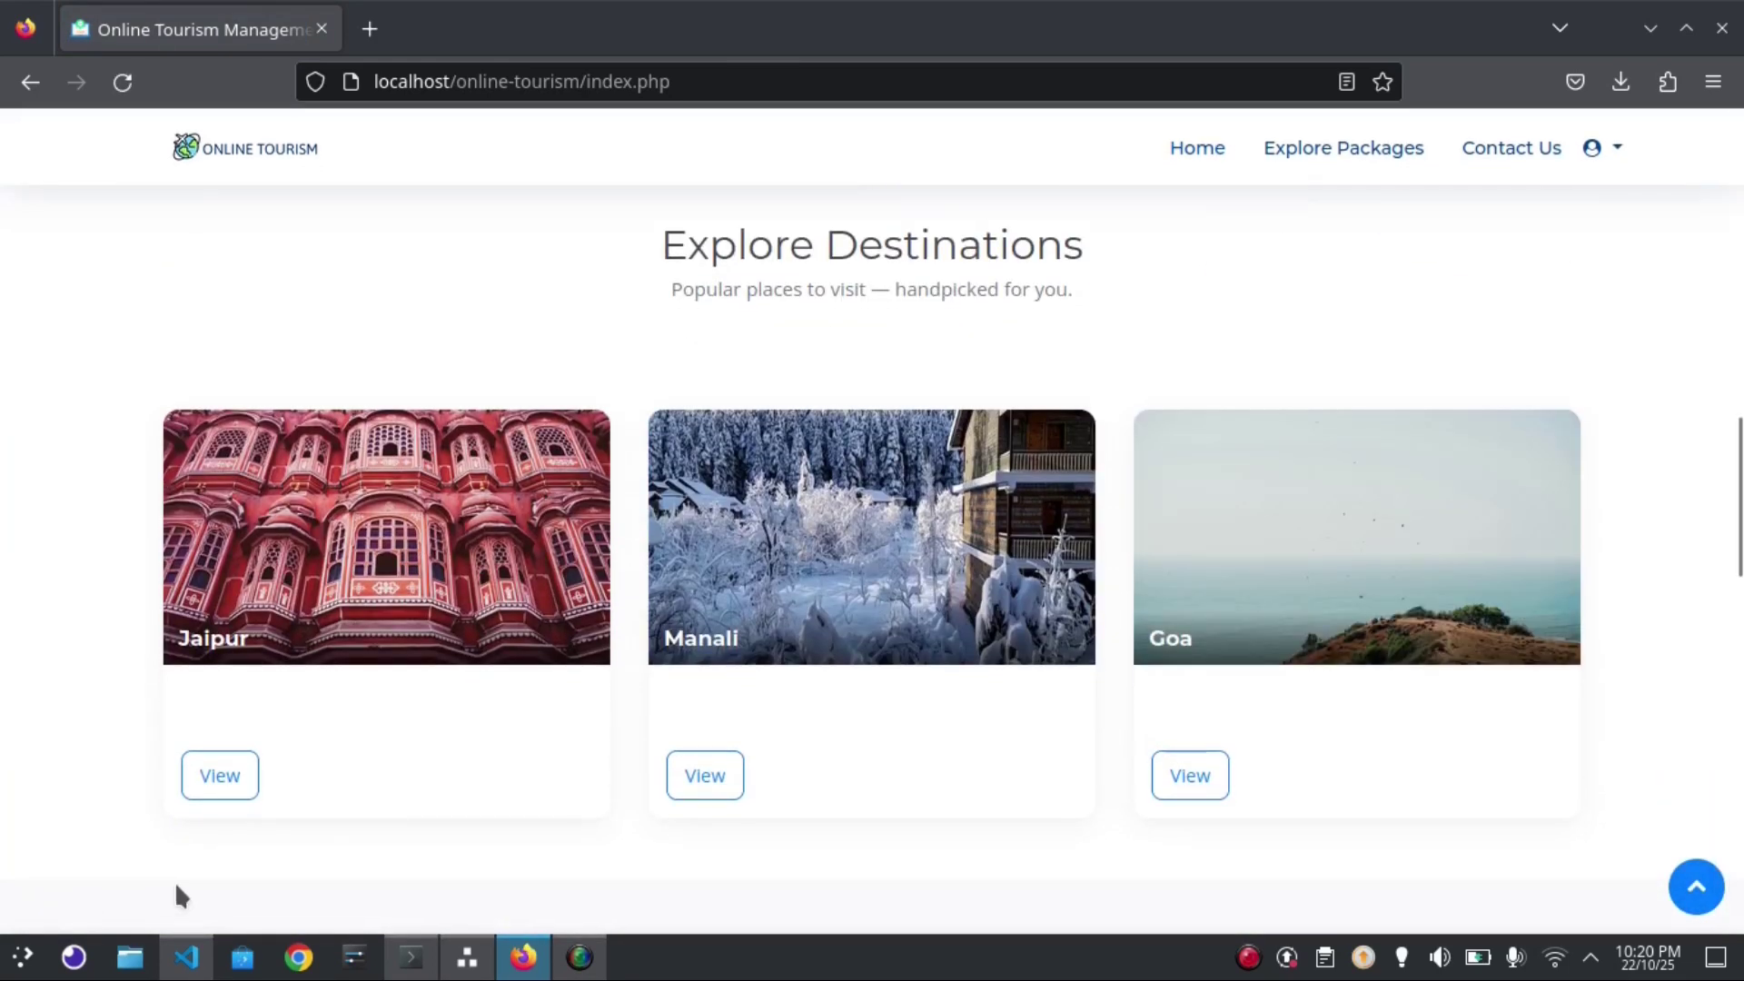
click(255, 772)
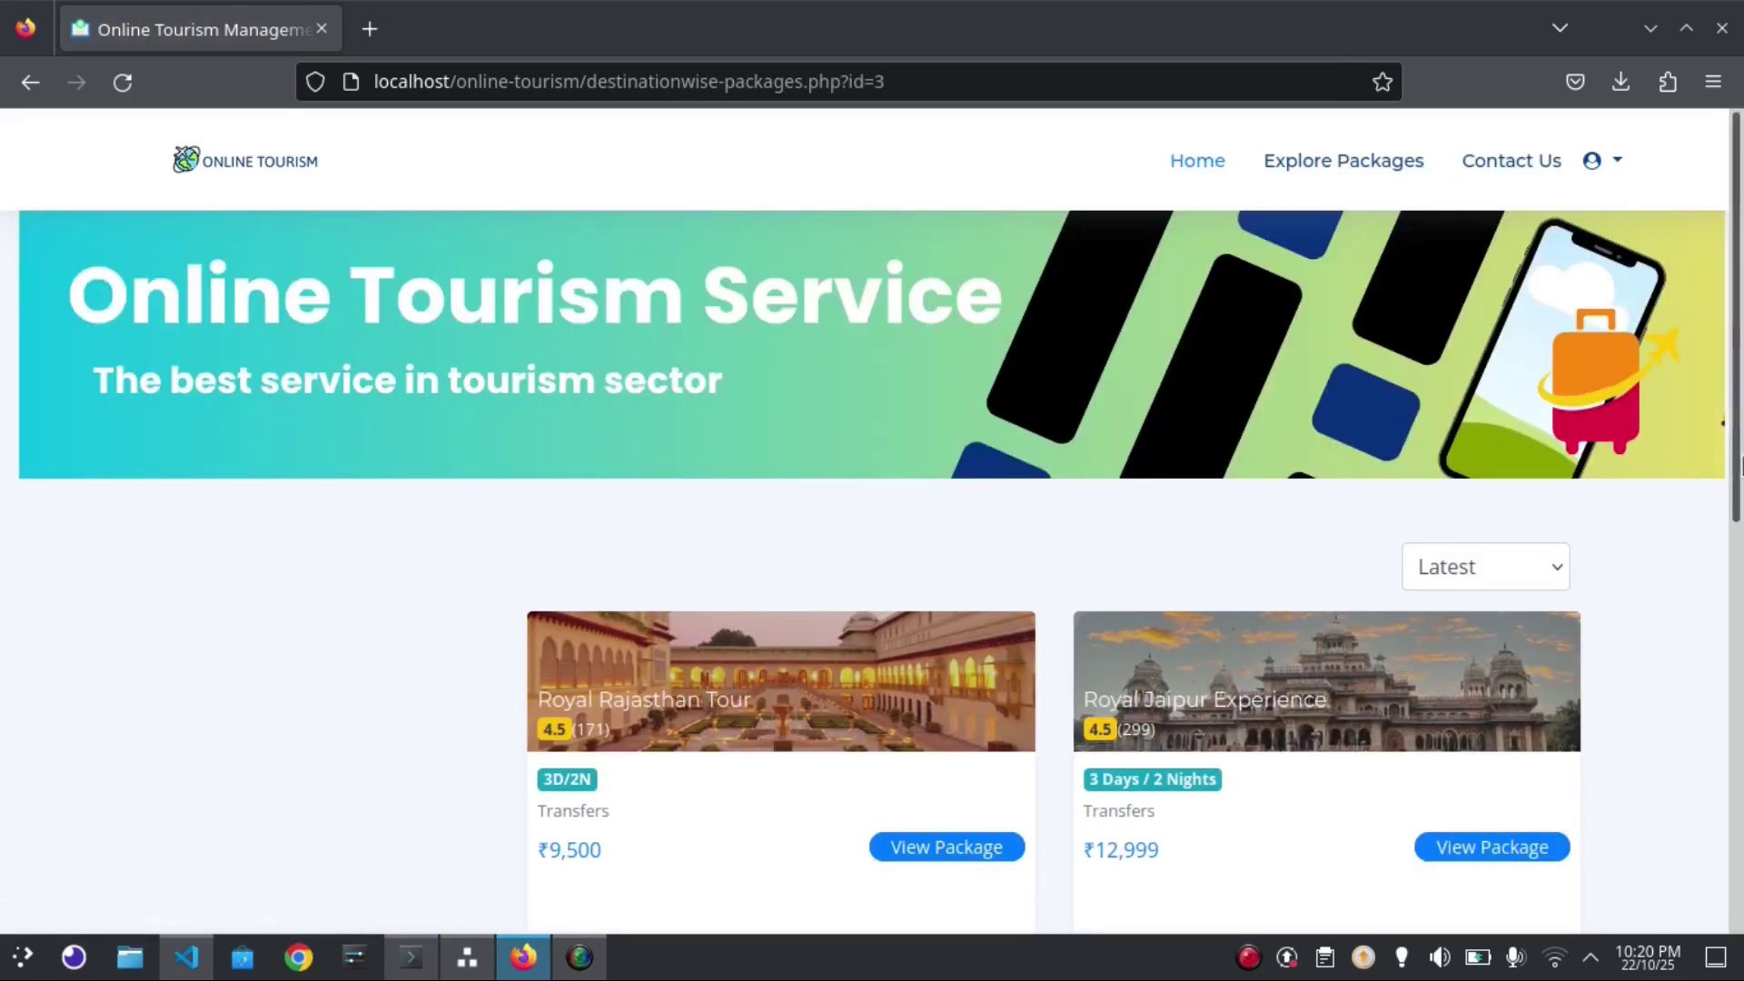
drag(1735, 451, 1718, 382)
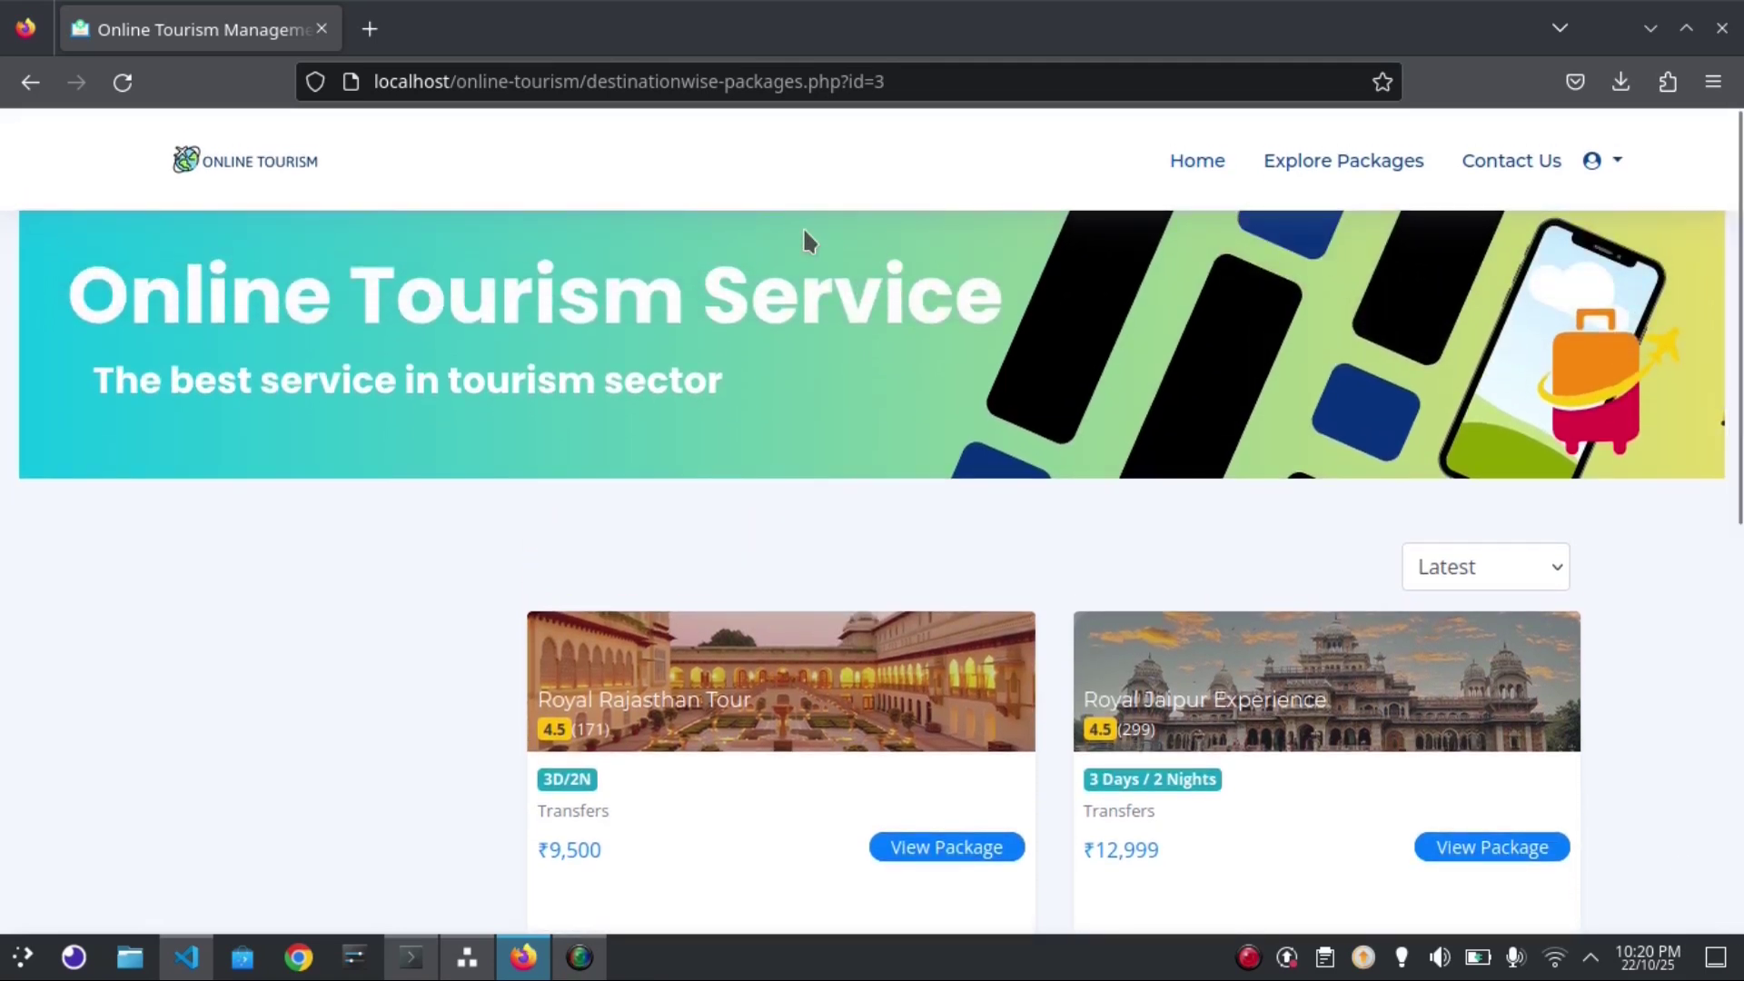
click(30, 84)
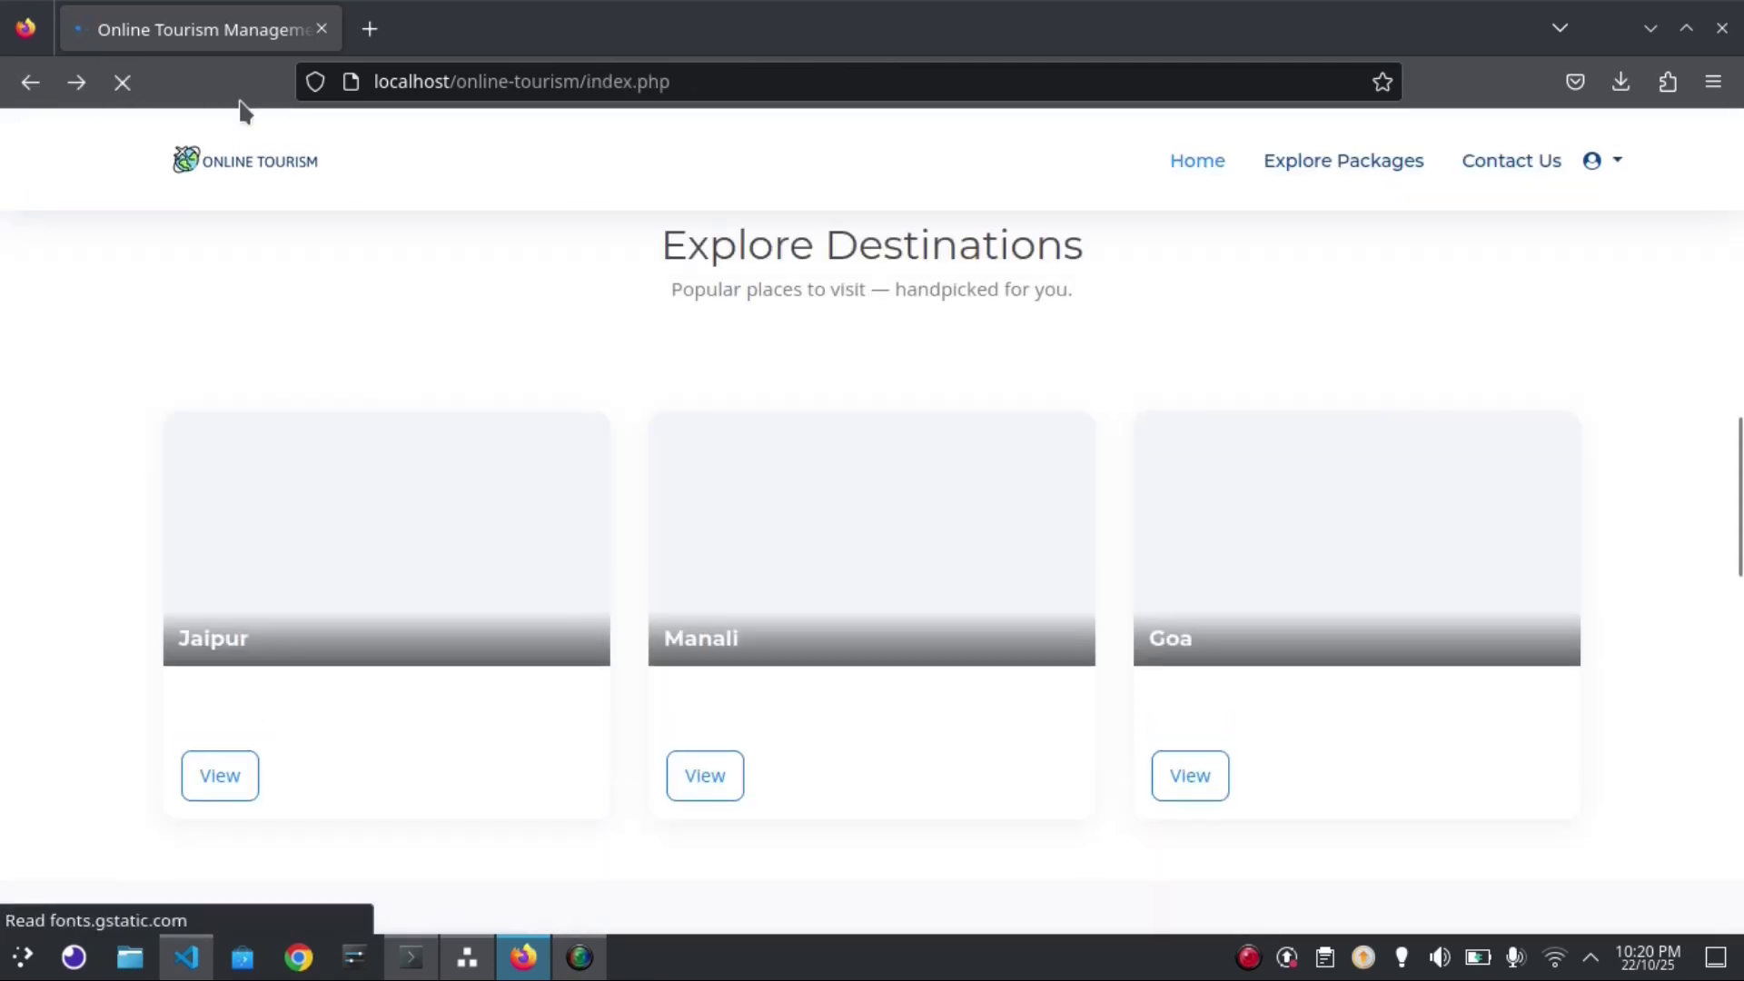
In a new tab, load the localhost online-tourism admin login and enter the admin password
click(370, 29)
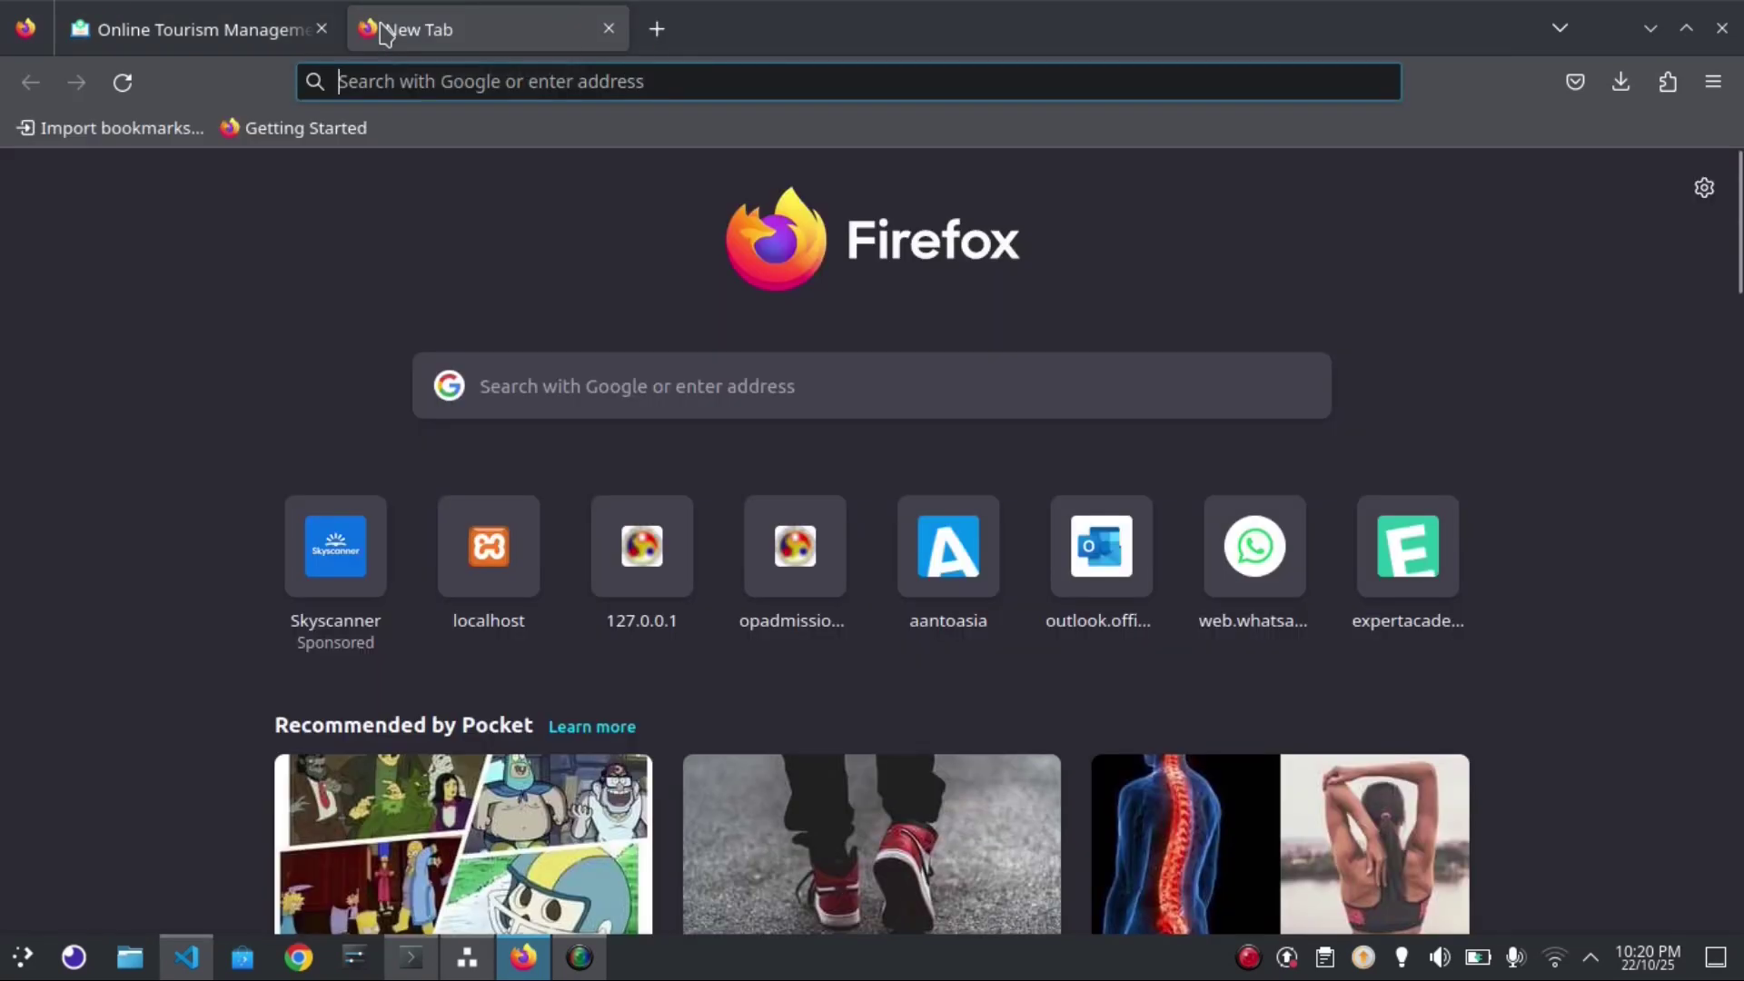
click(422, 82)
text(local)
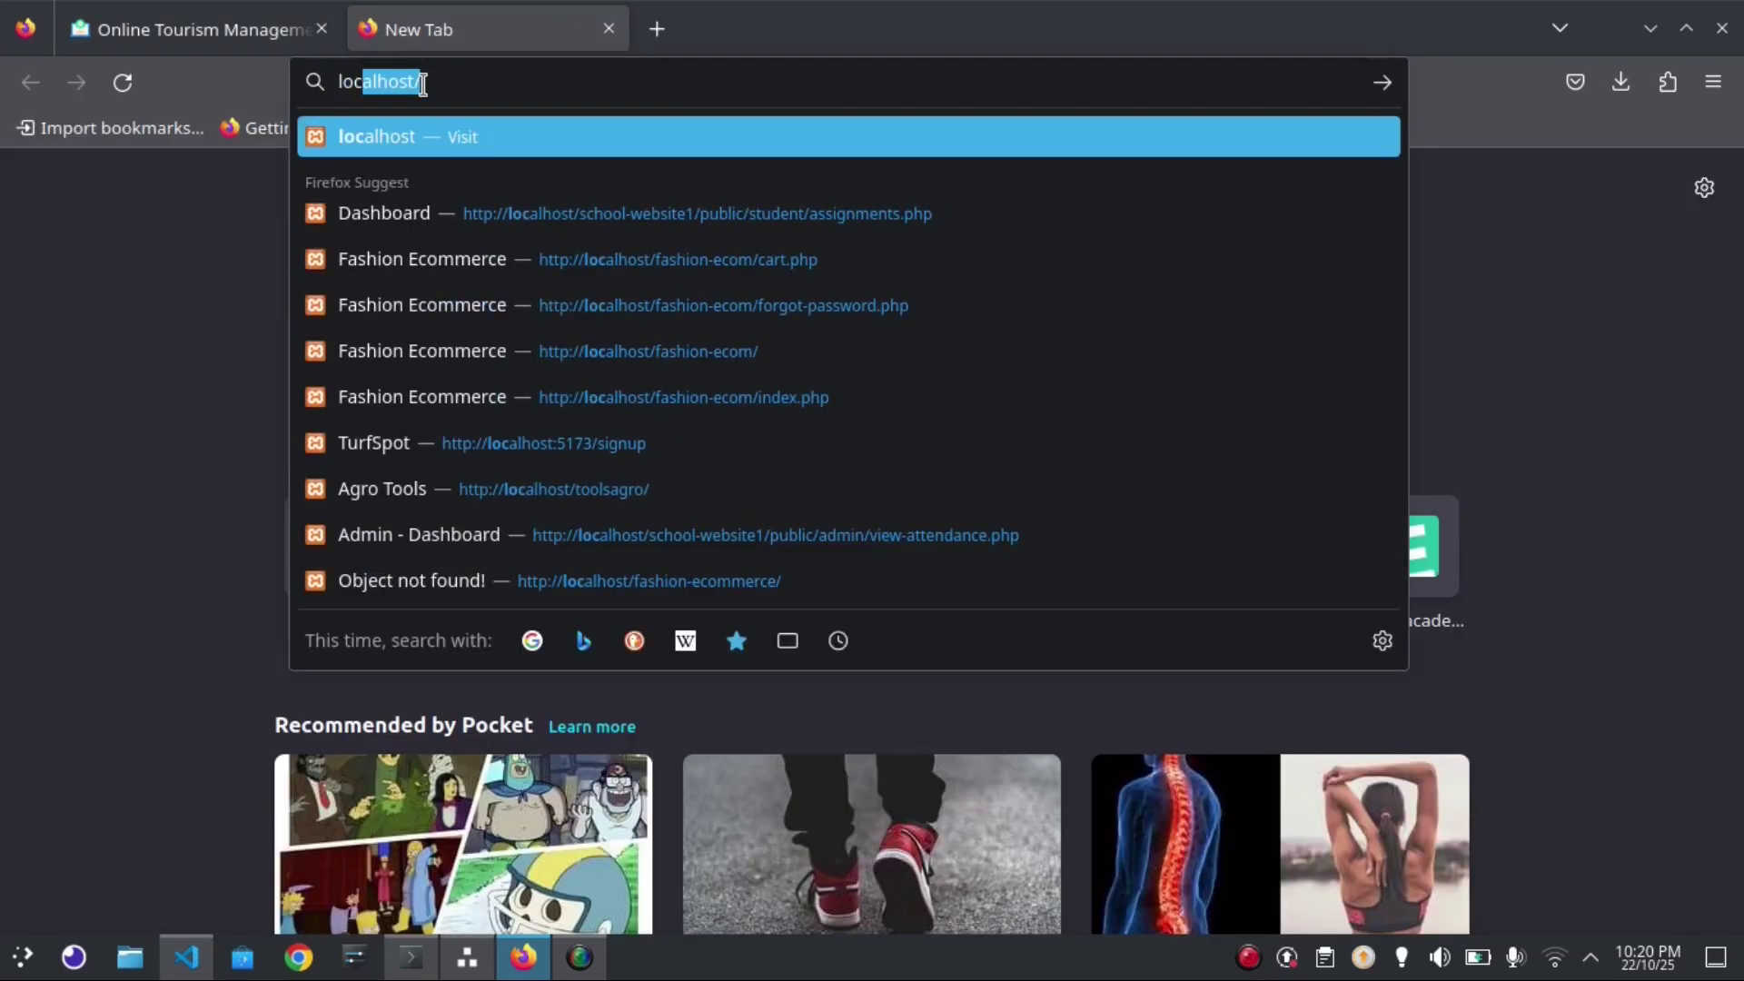
text(host/)
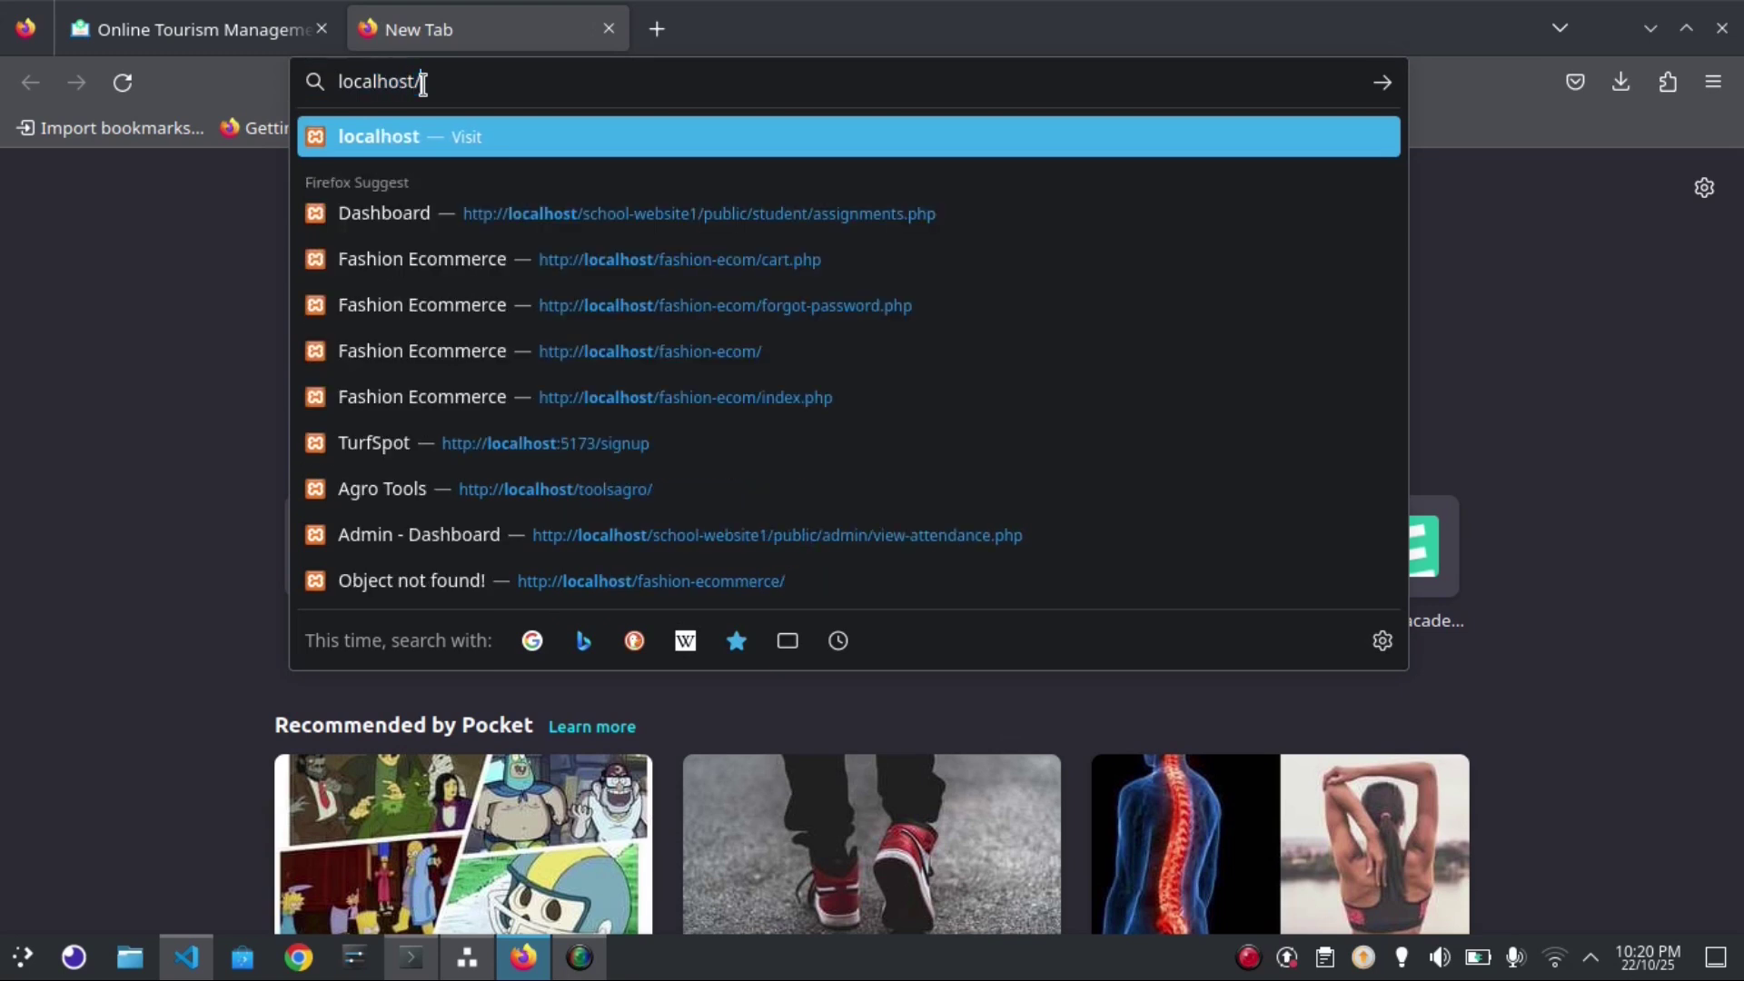
text(on)
key(Right)
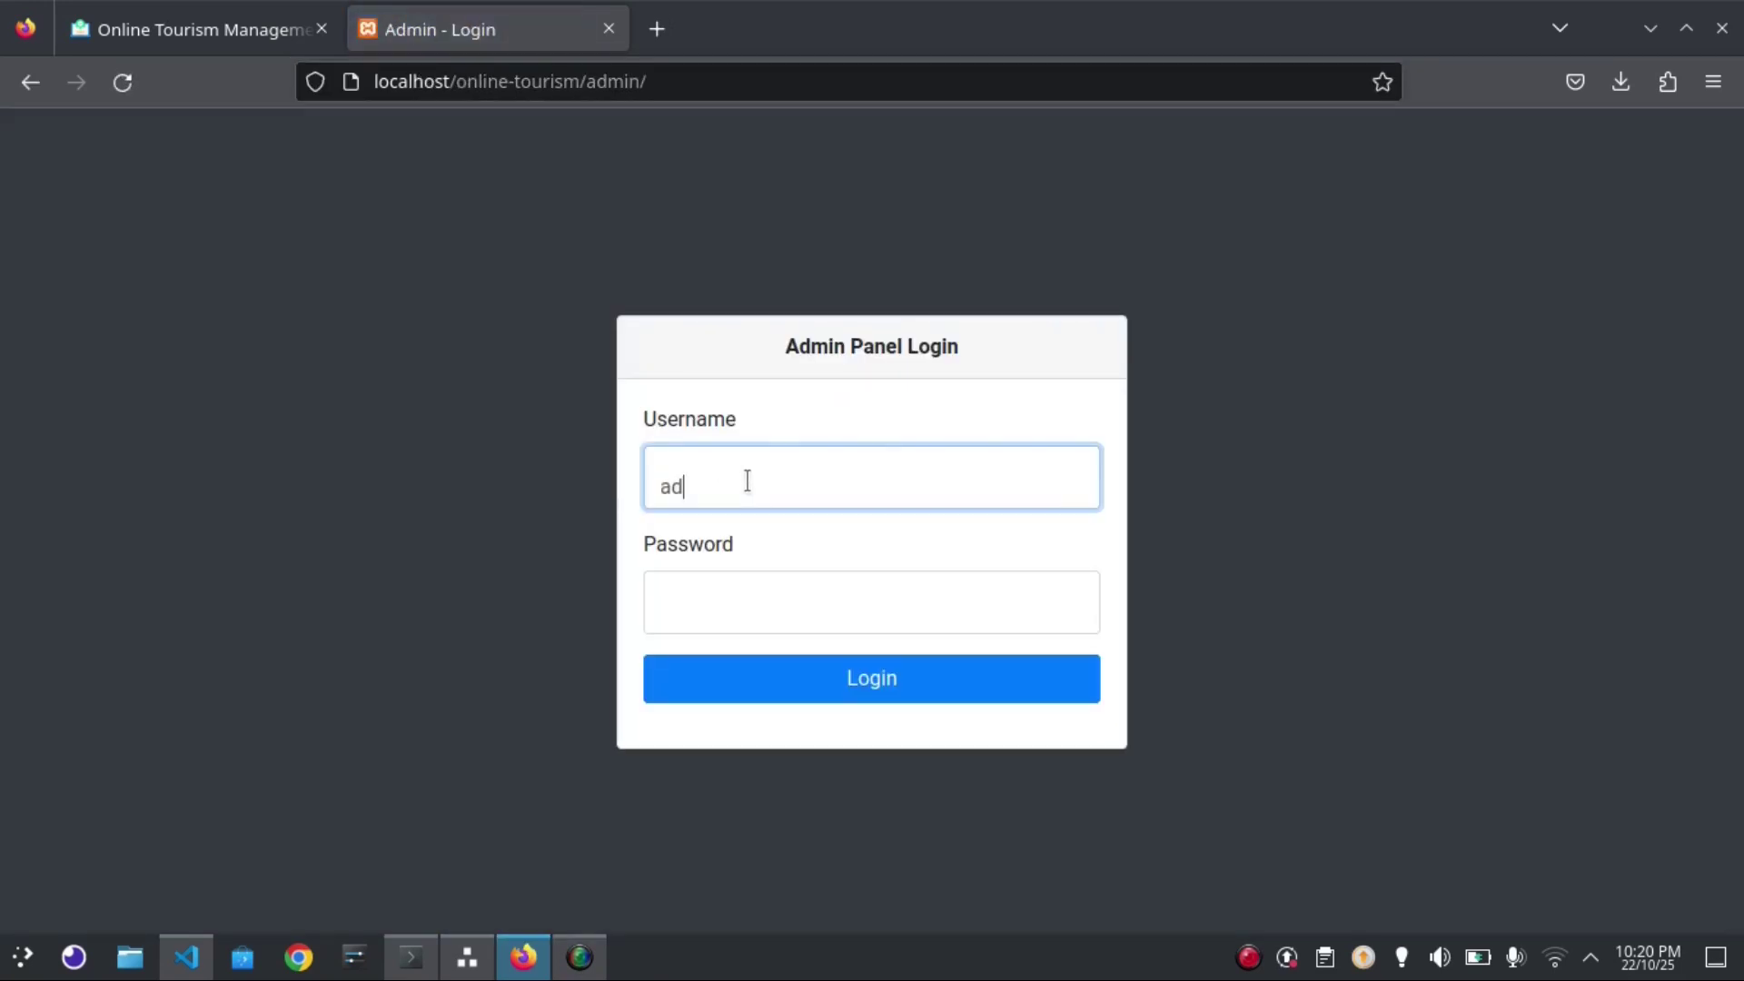
click(740, 601)
text(Test@12)
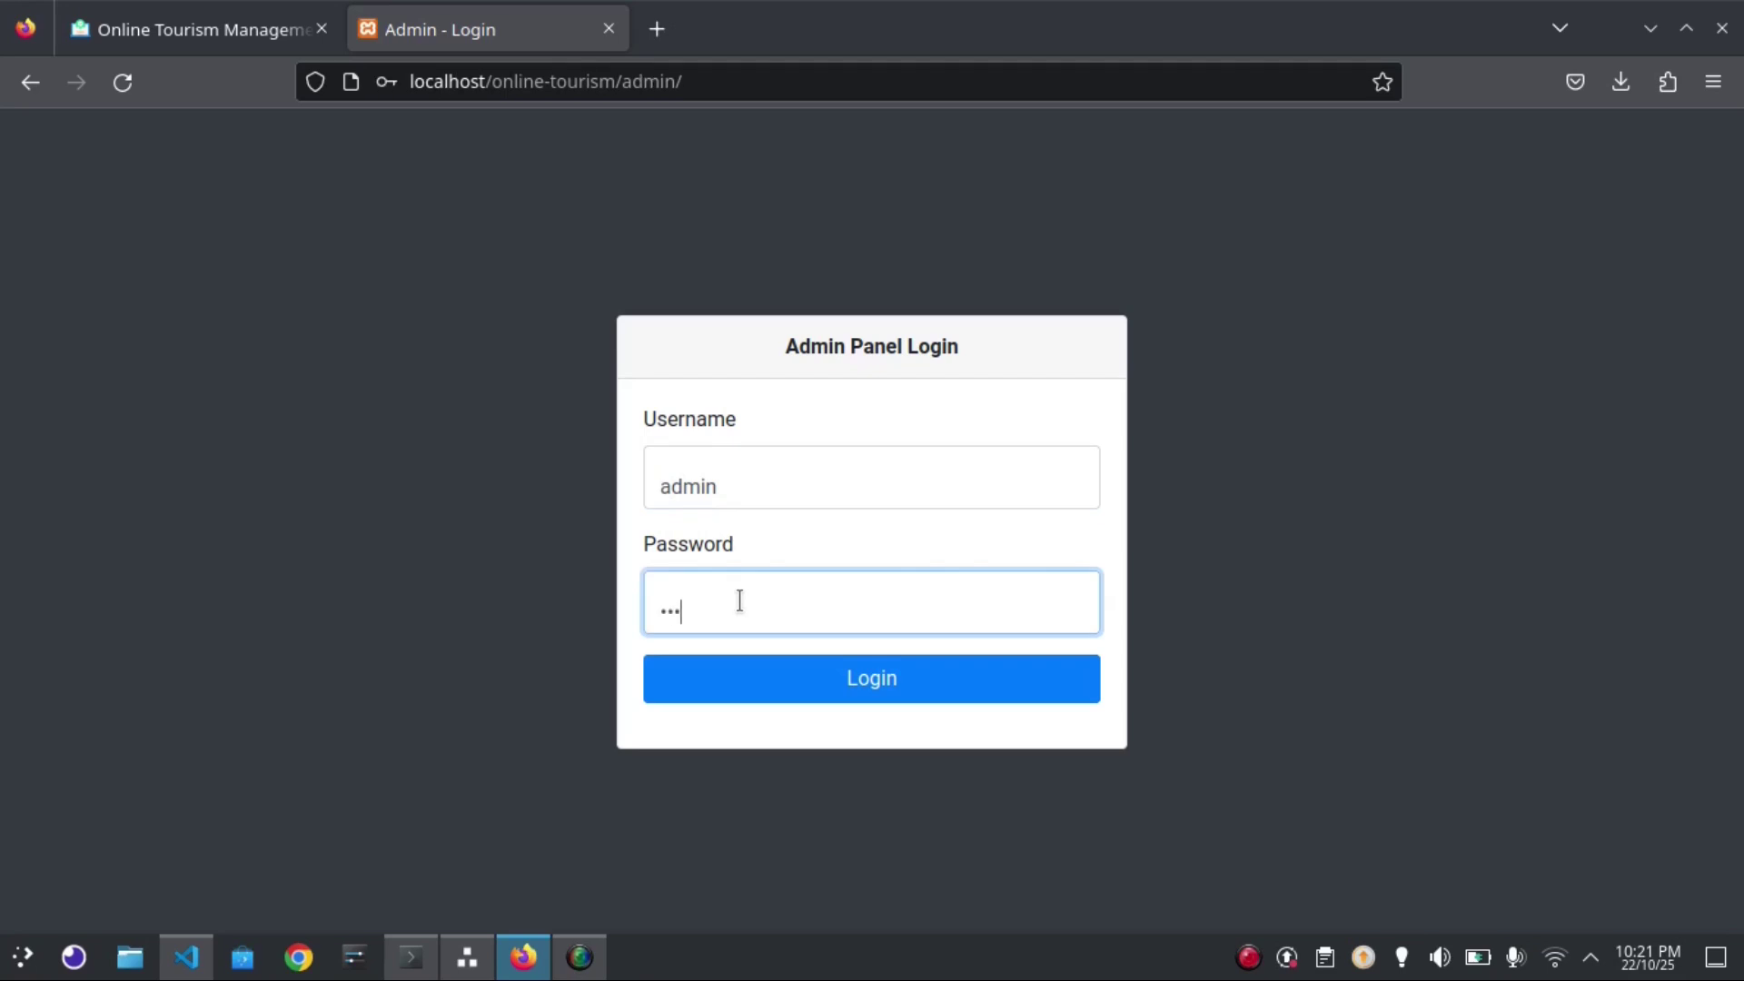
text(3)
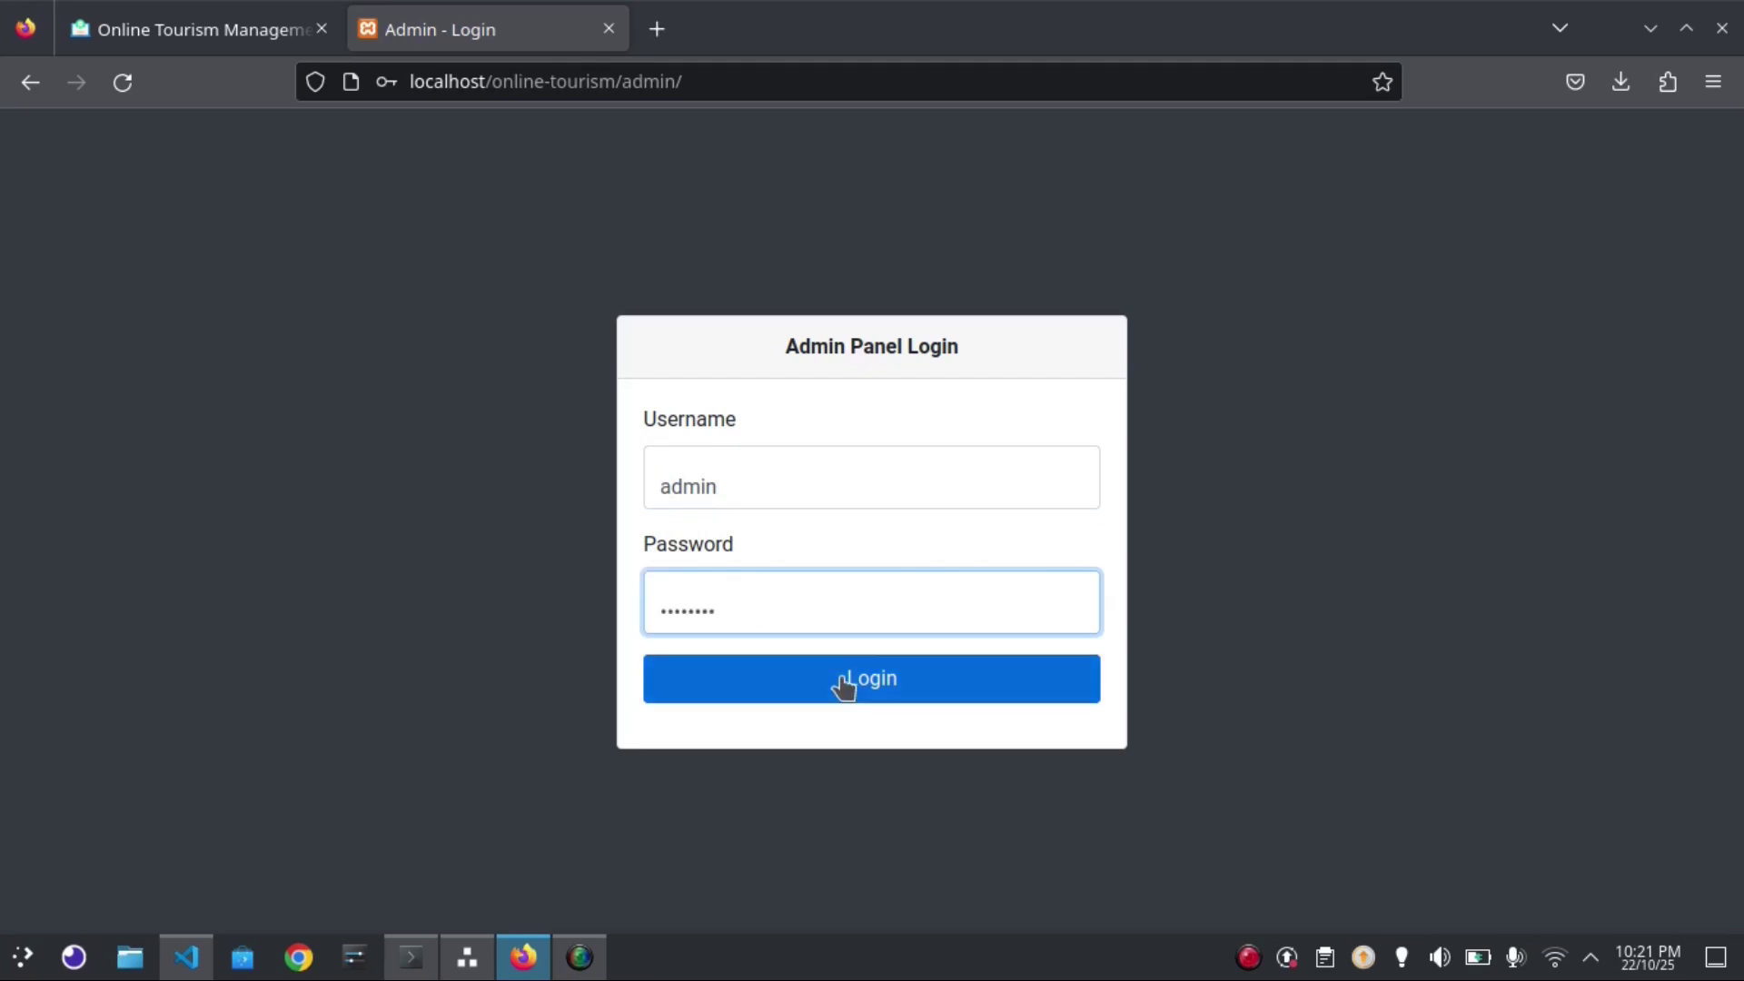
Log in to the admin panel without saving the login, and view Bookings with 3 entries
click(841, 681)
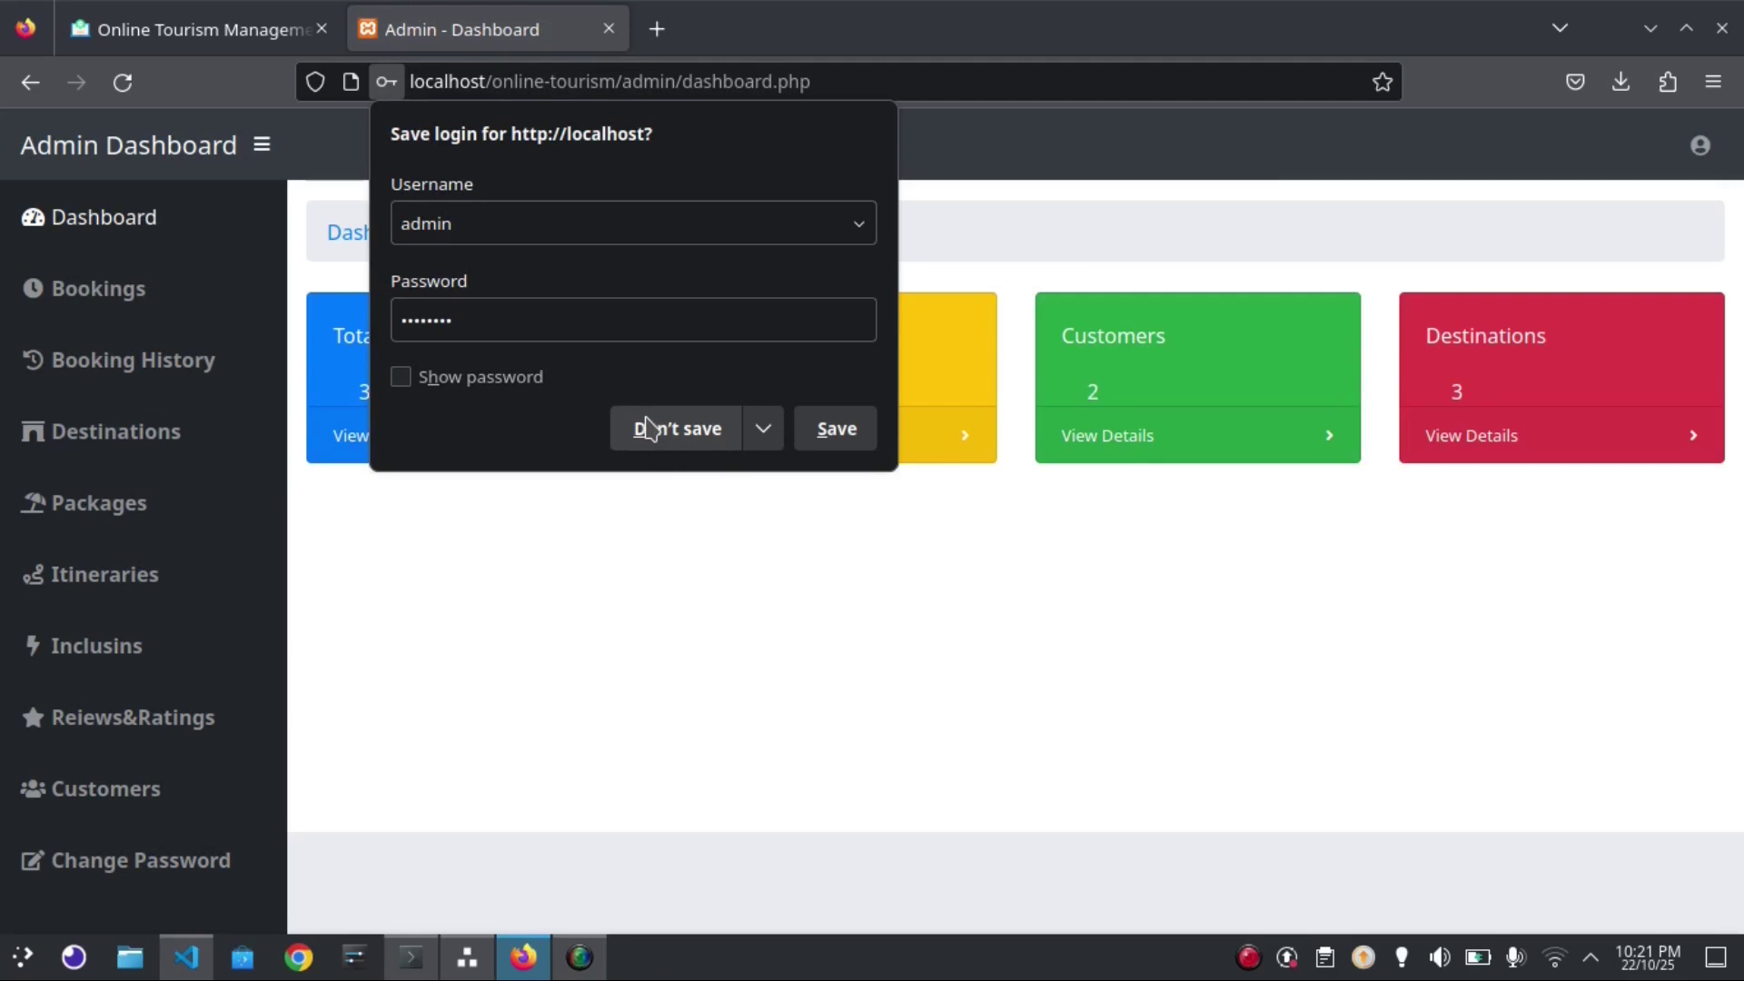
click(649, 427)
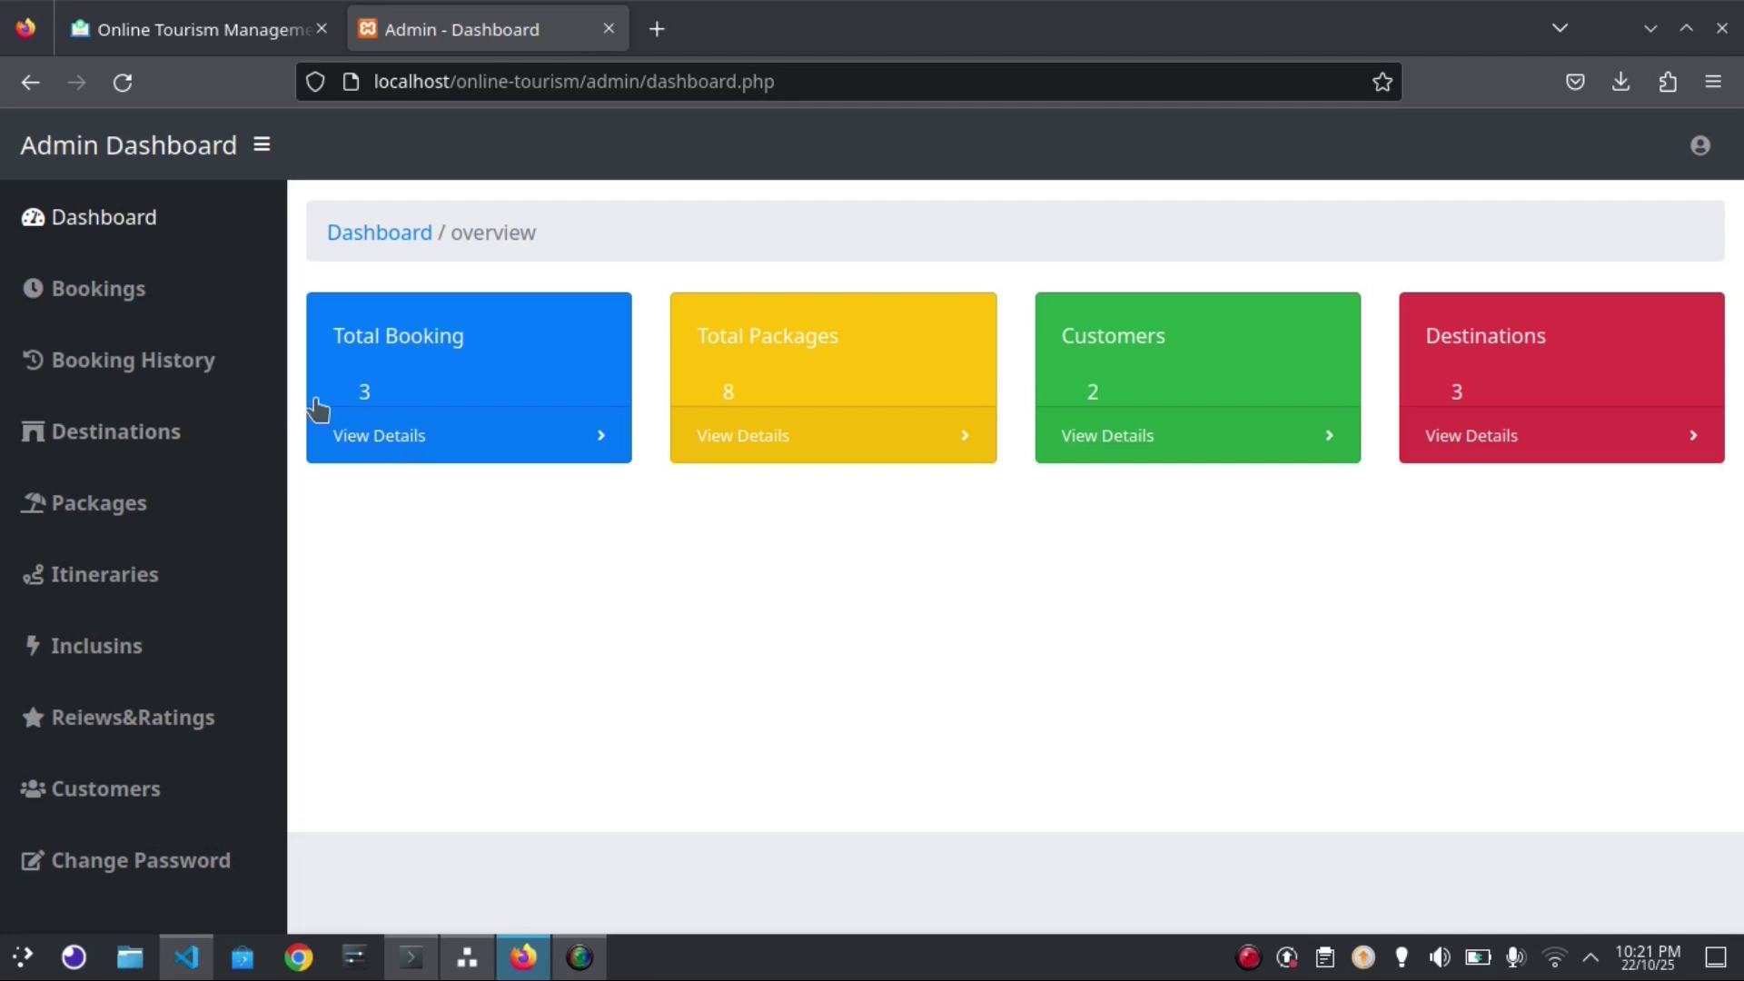
click(118, 300)
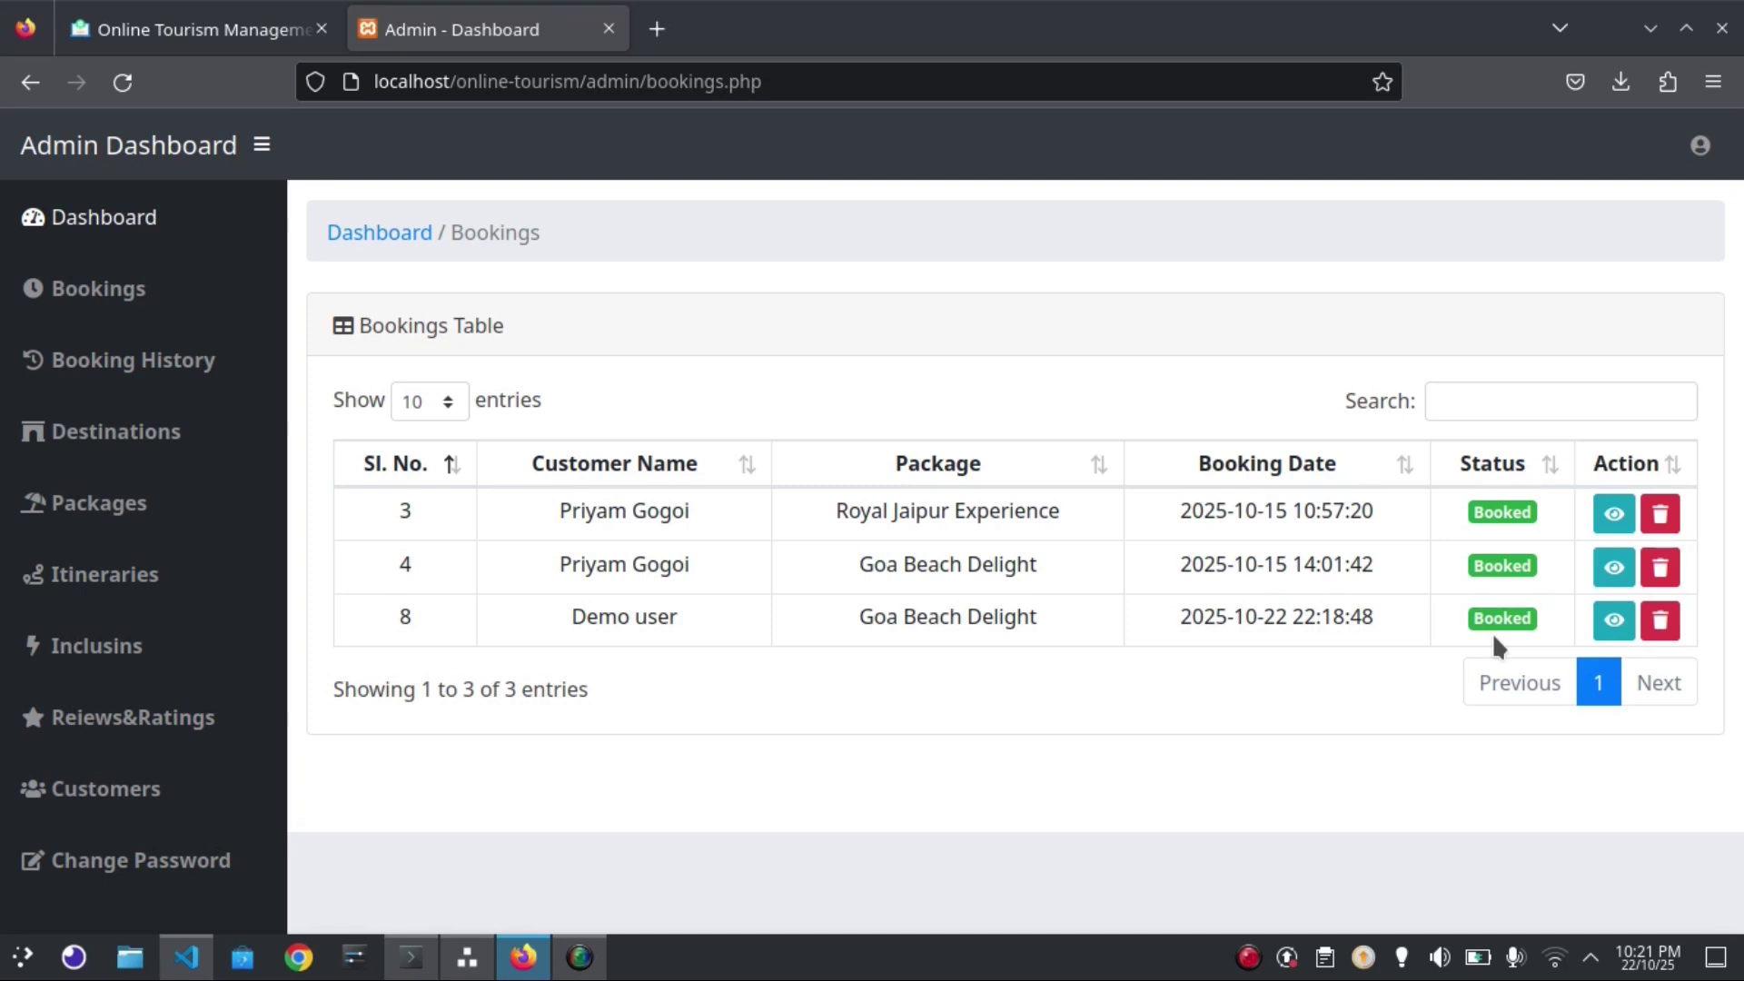
Change booking 8 (Goa Beach Delight) to Completed and confirm, leaving 2 bookings listed
click(1613, 622)
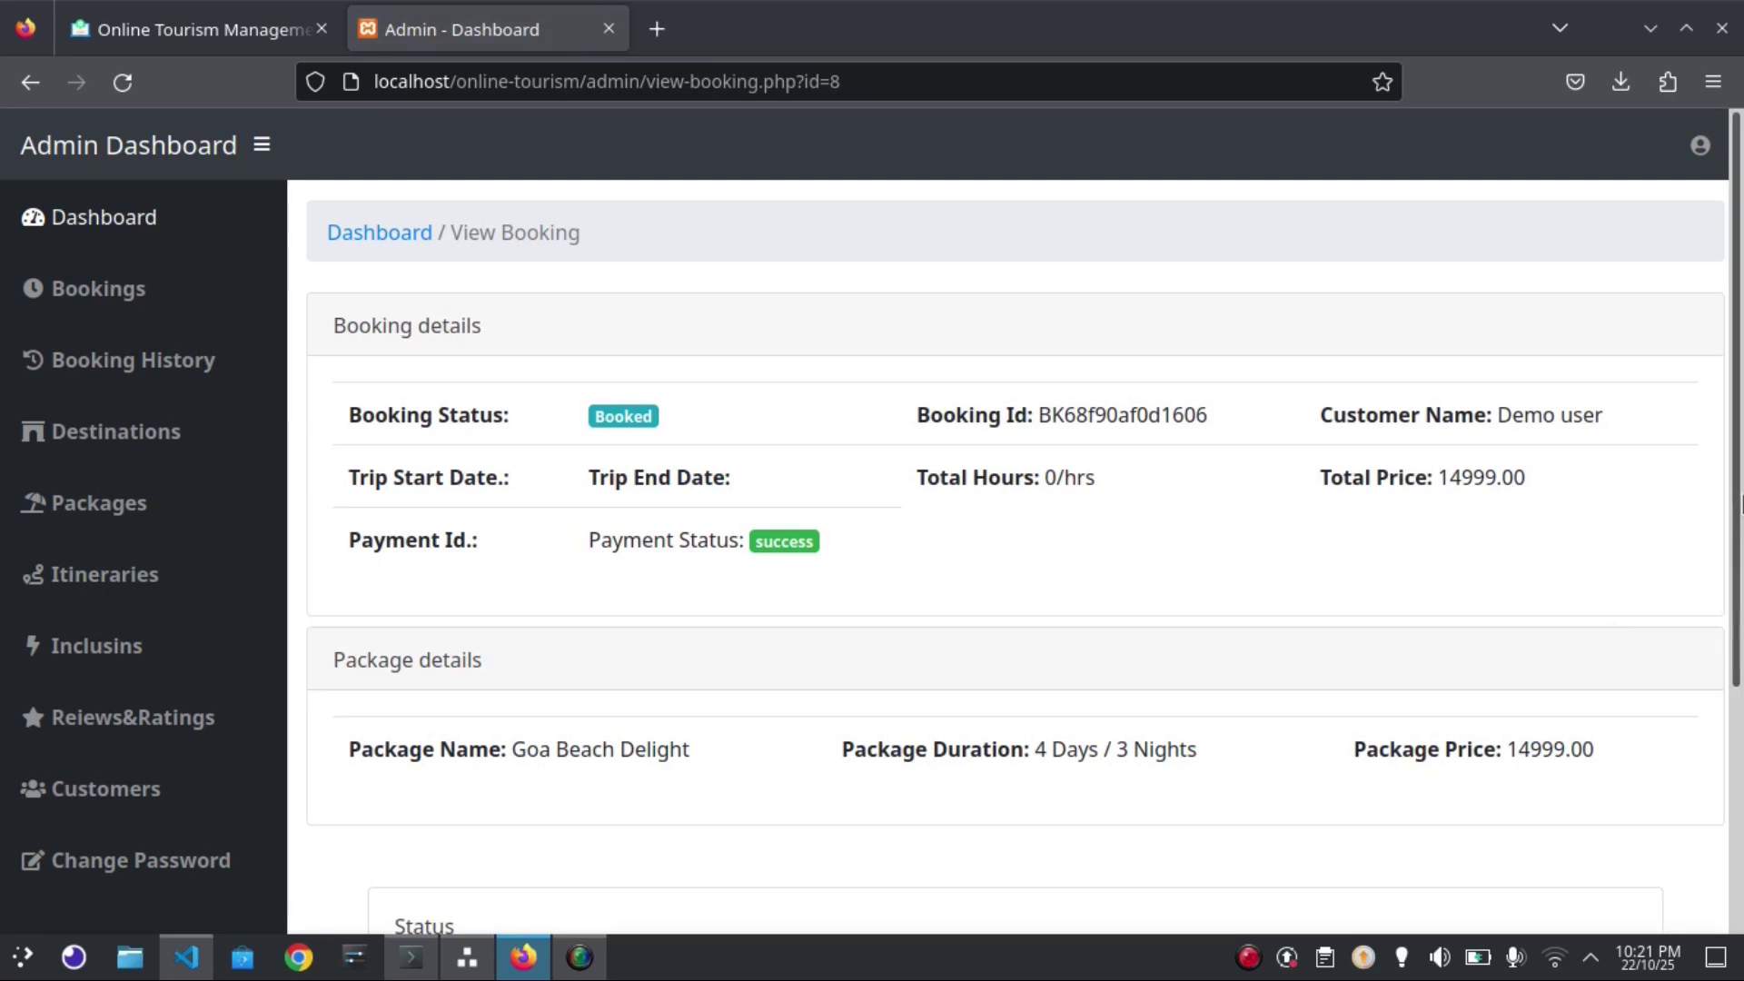
drag(1741, 500, 1741, 725)
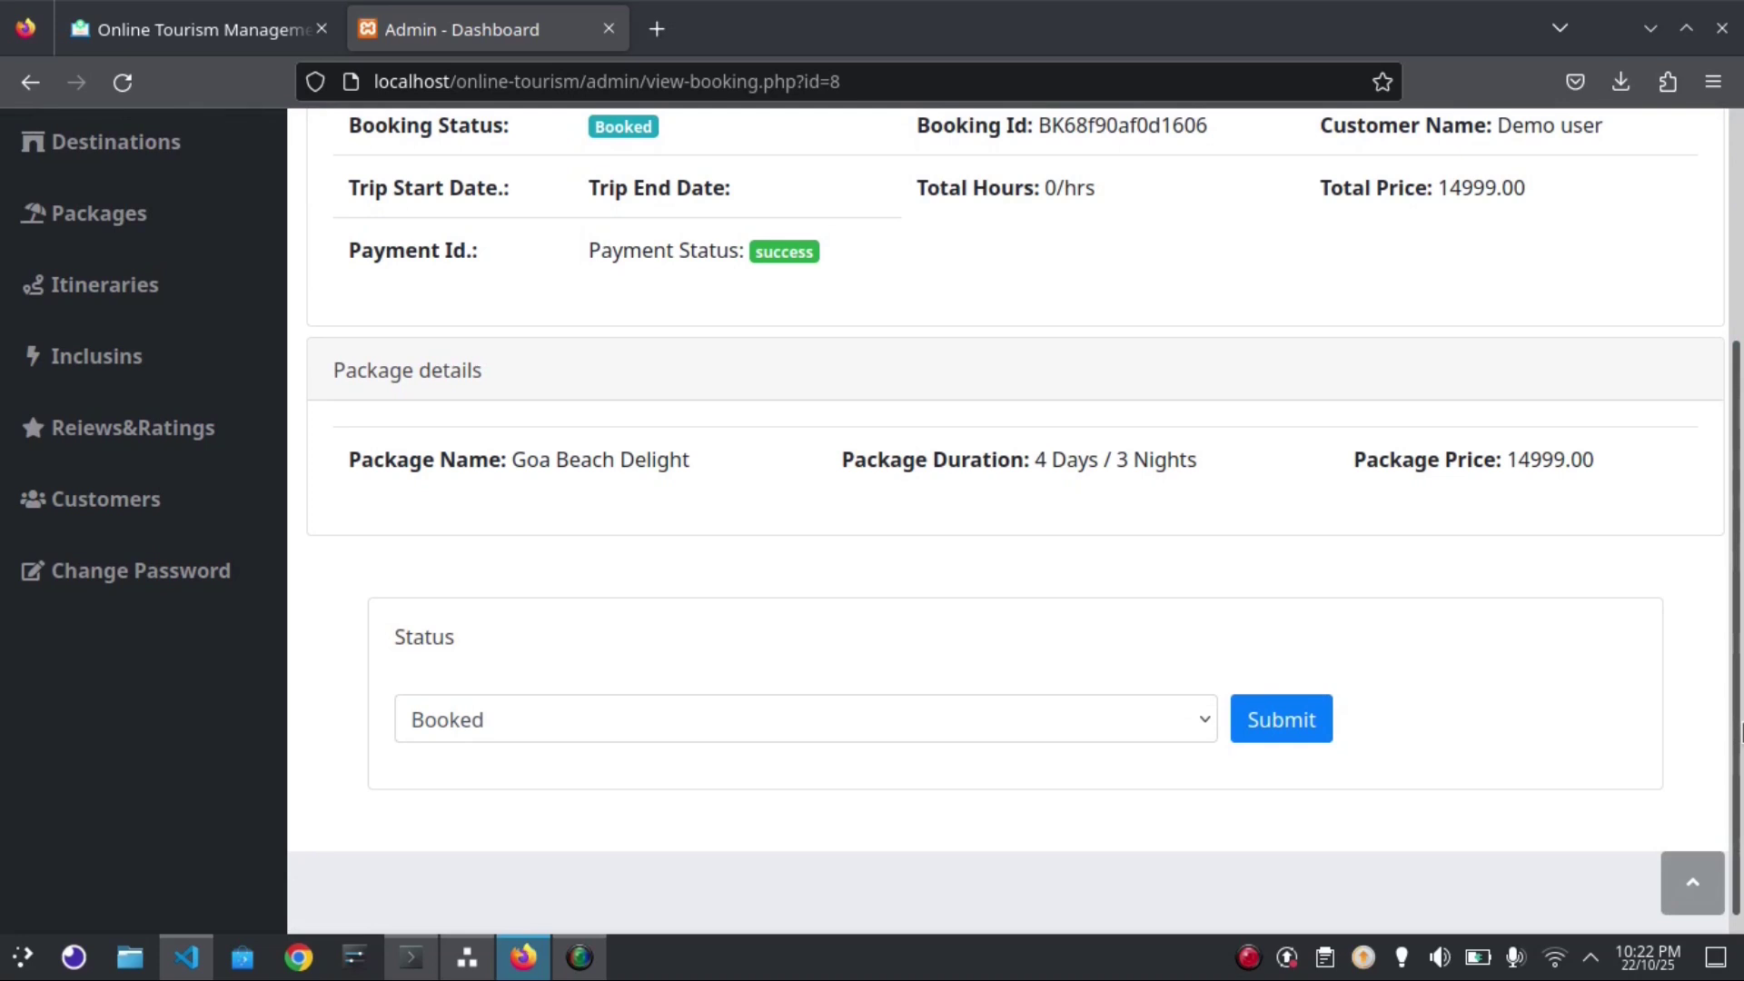
click(1094, 721)
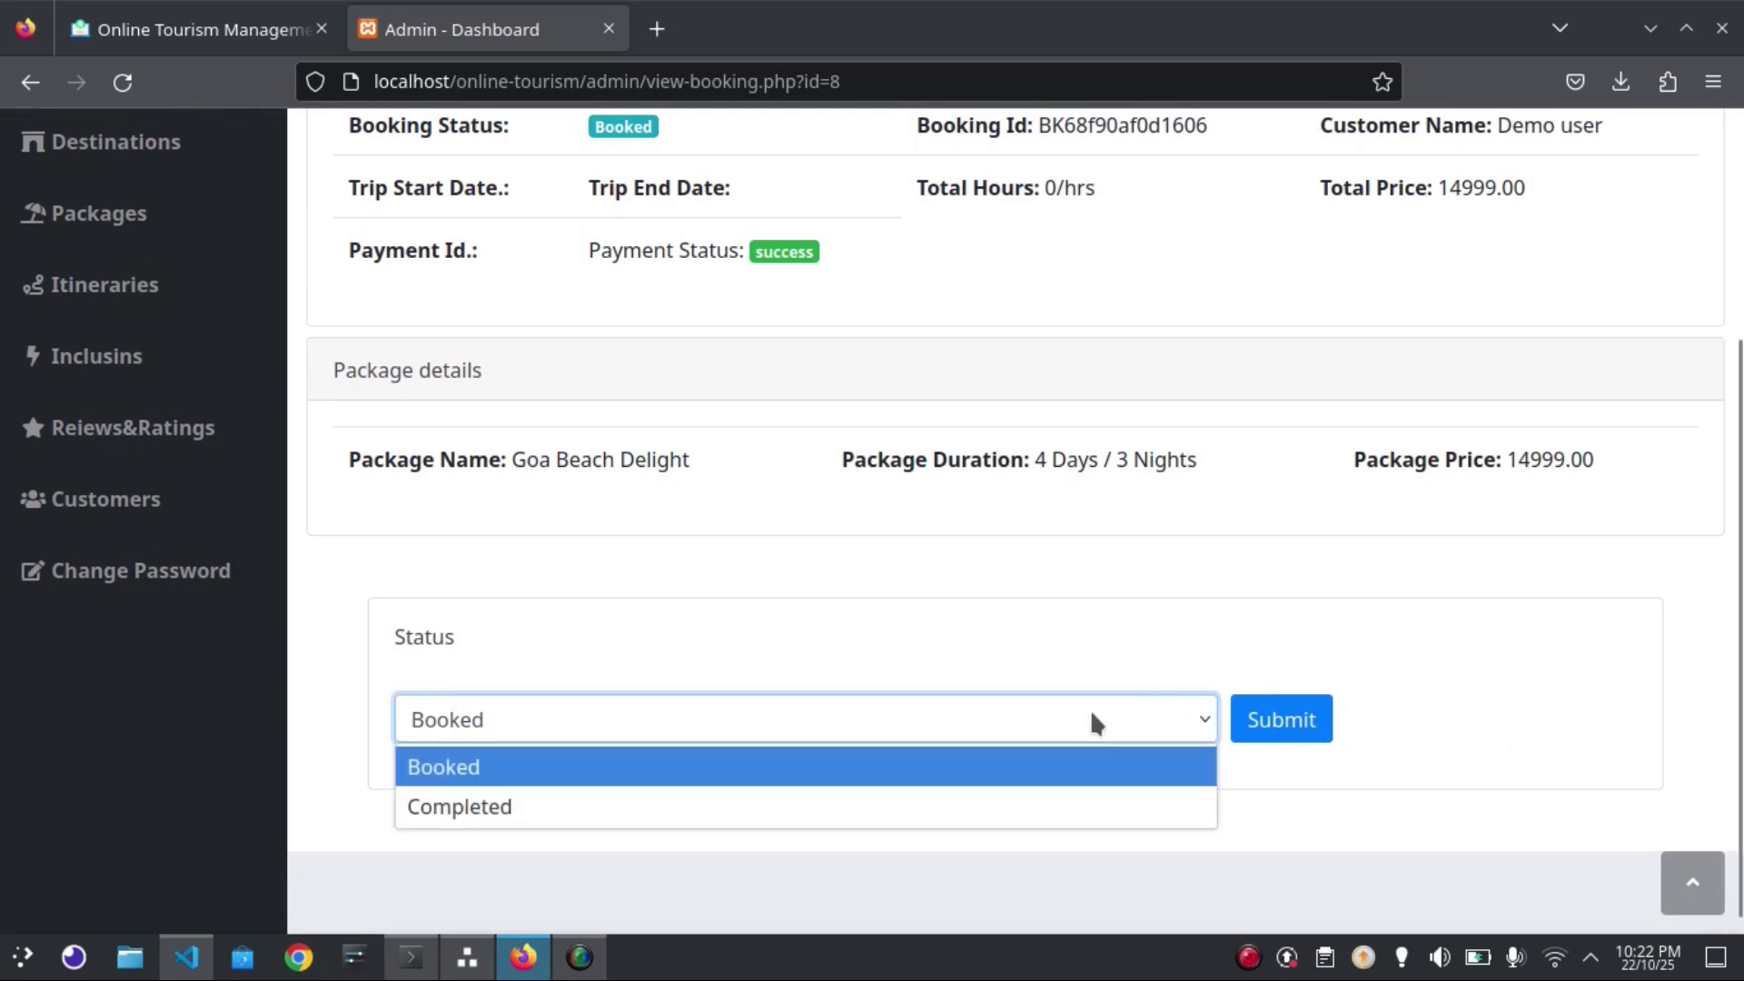
click(1001, 809)
click(1304, 738)
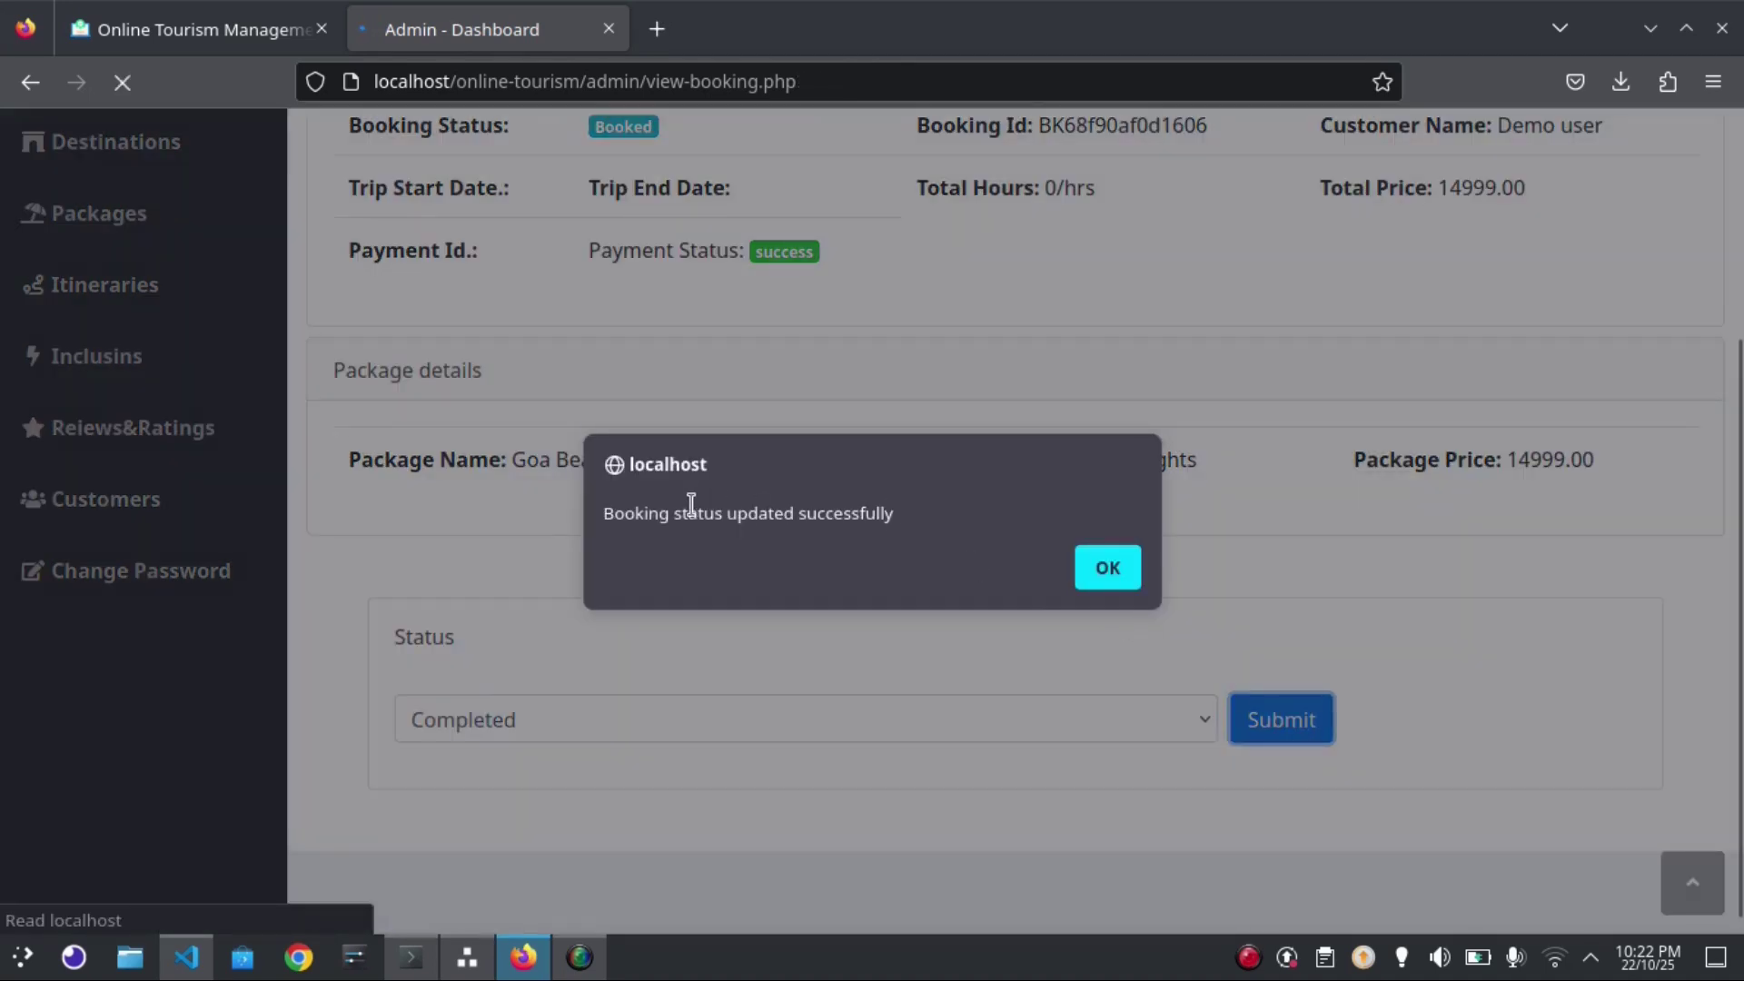
click(1135, 572)
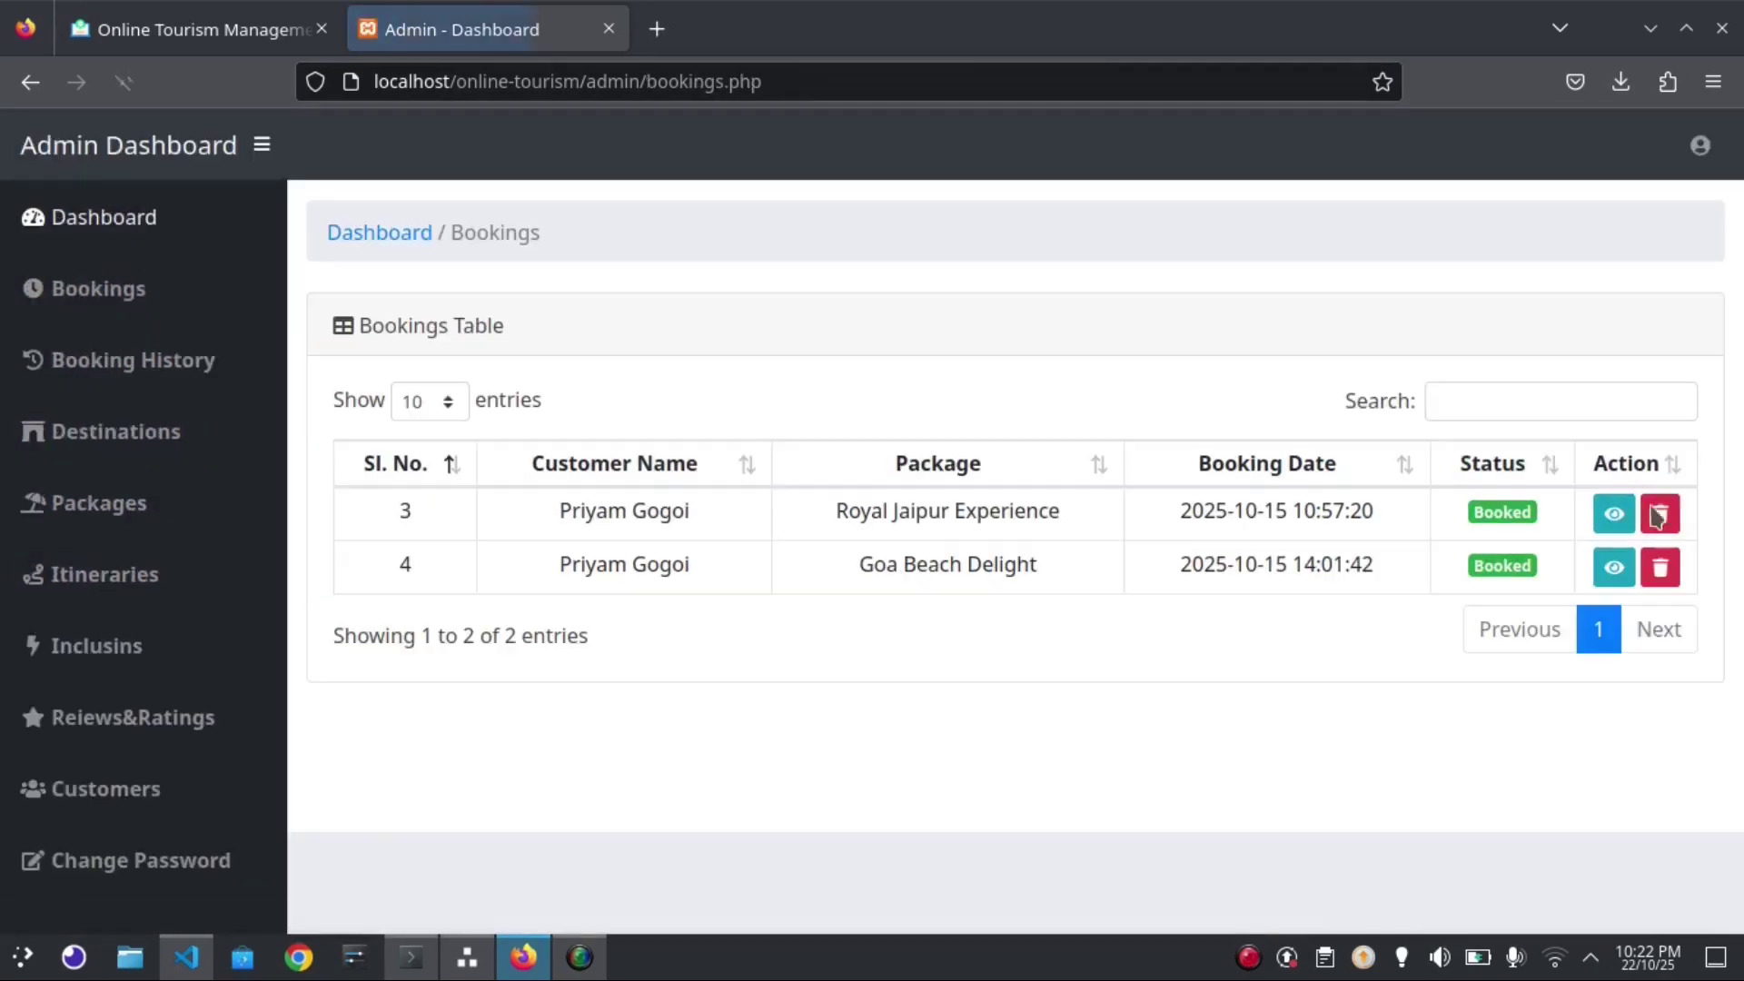
Check Booking History, then open Add Destination from the Destinations list of Jaipur, Manali and Goa
click(134, 373)
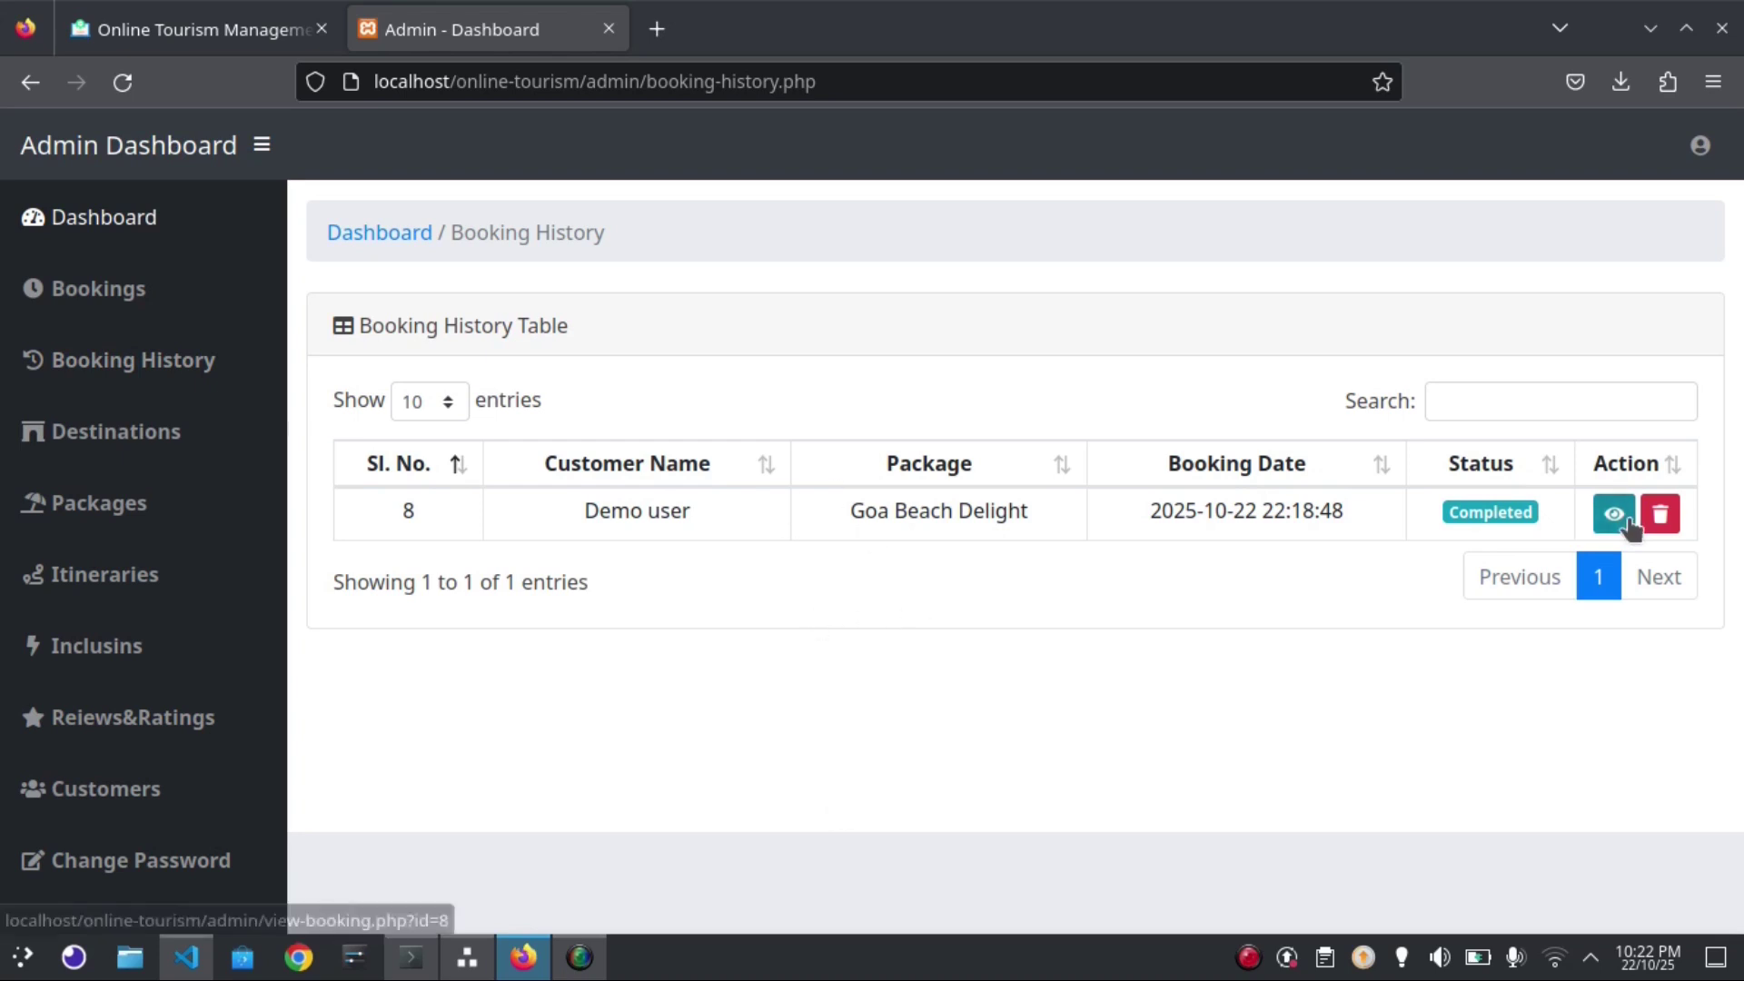
click(114, 435)
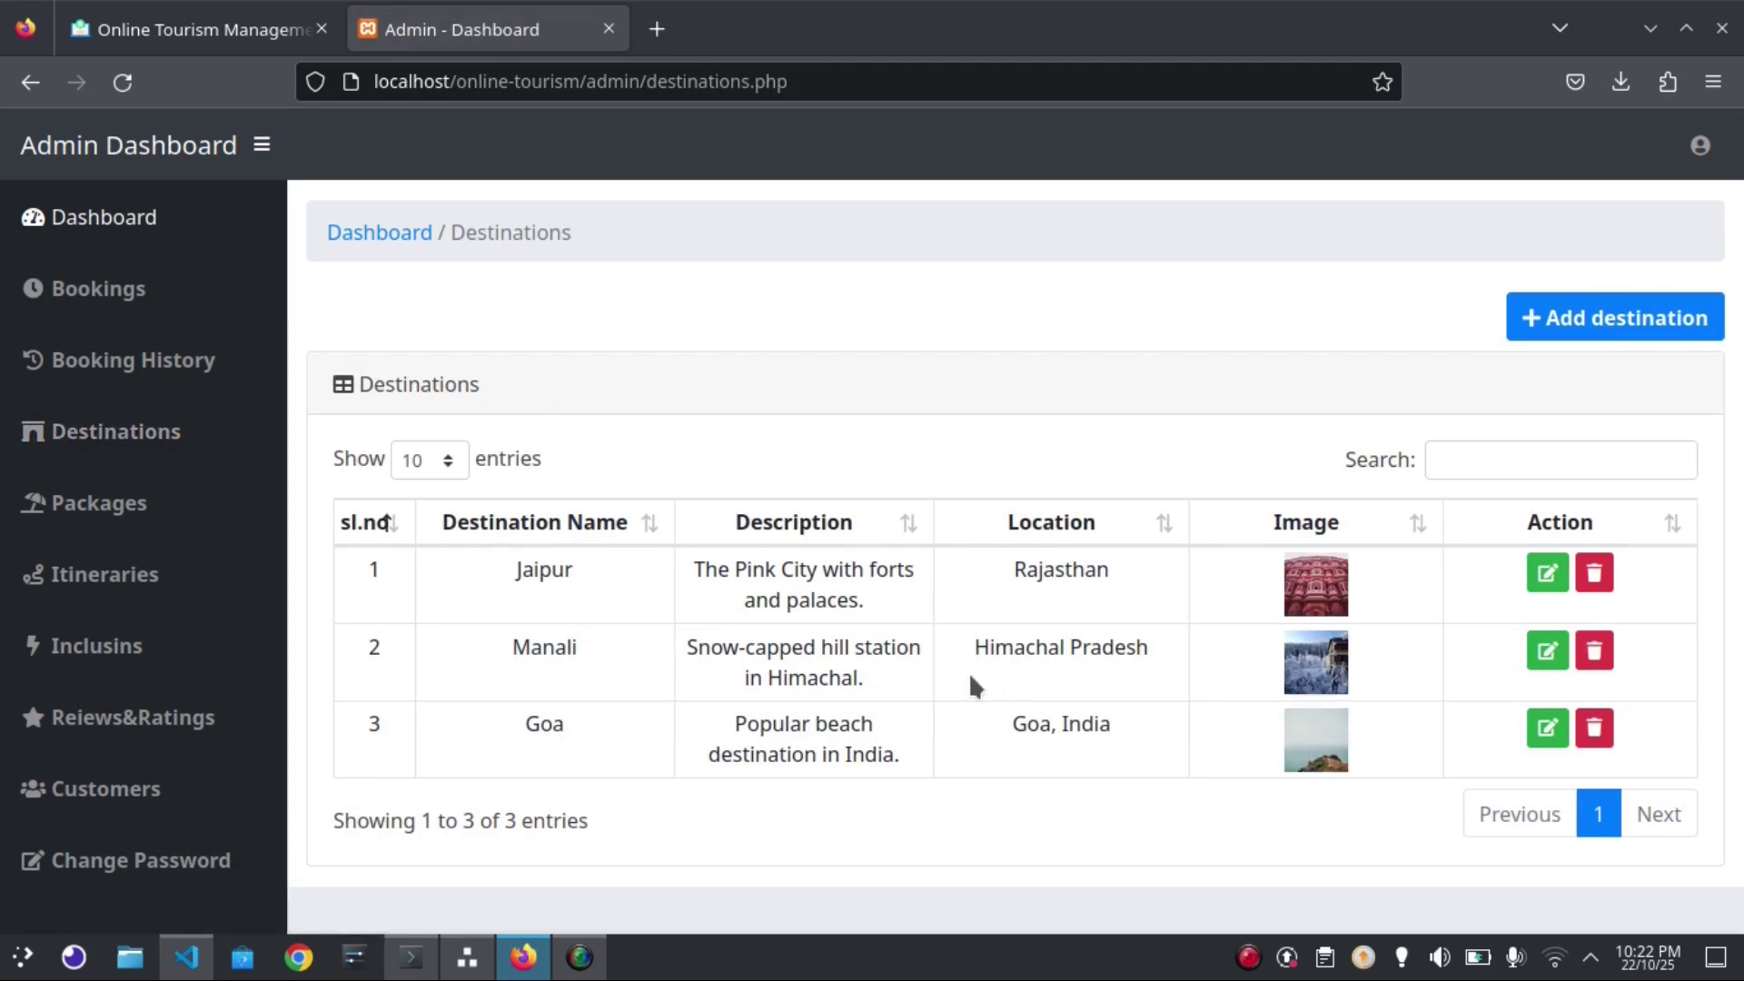
click(1576, 320)
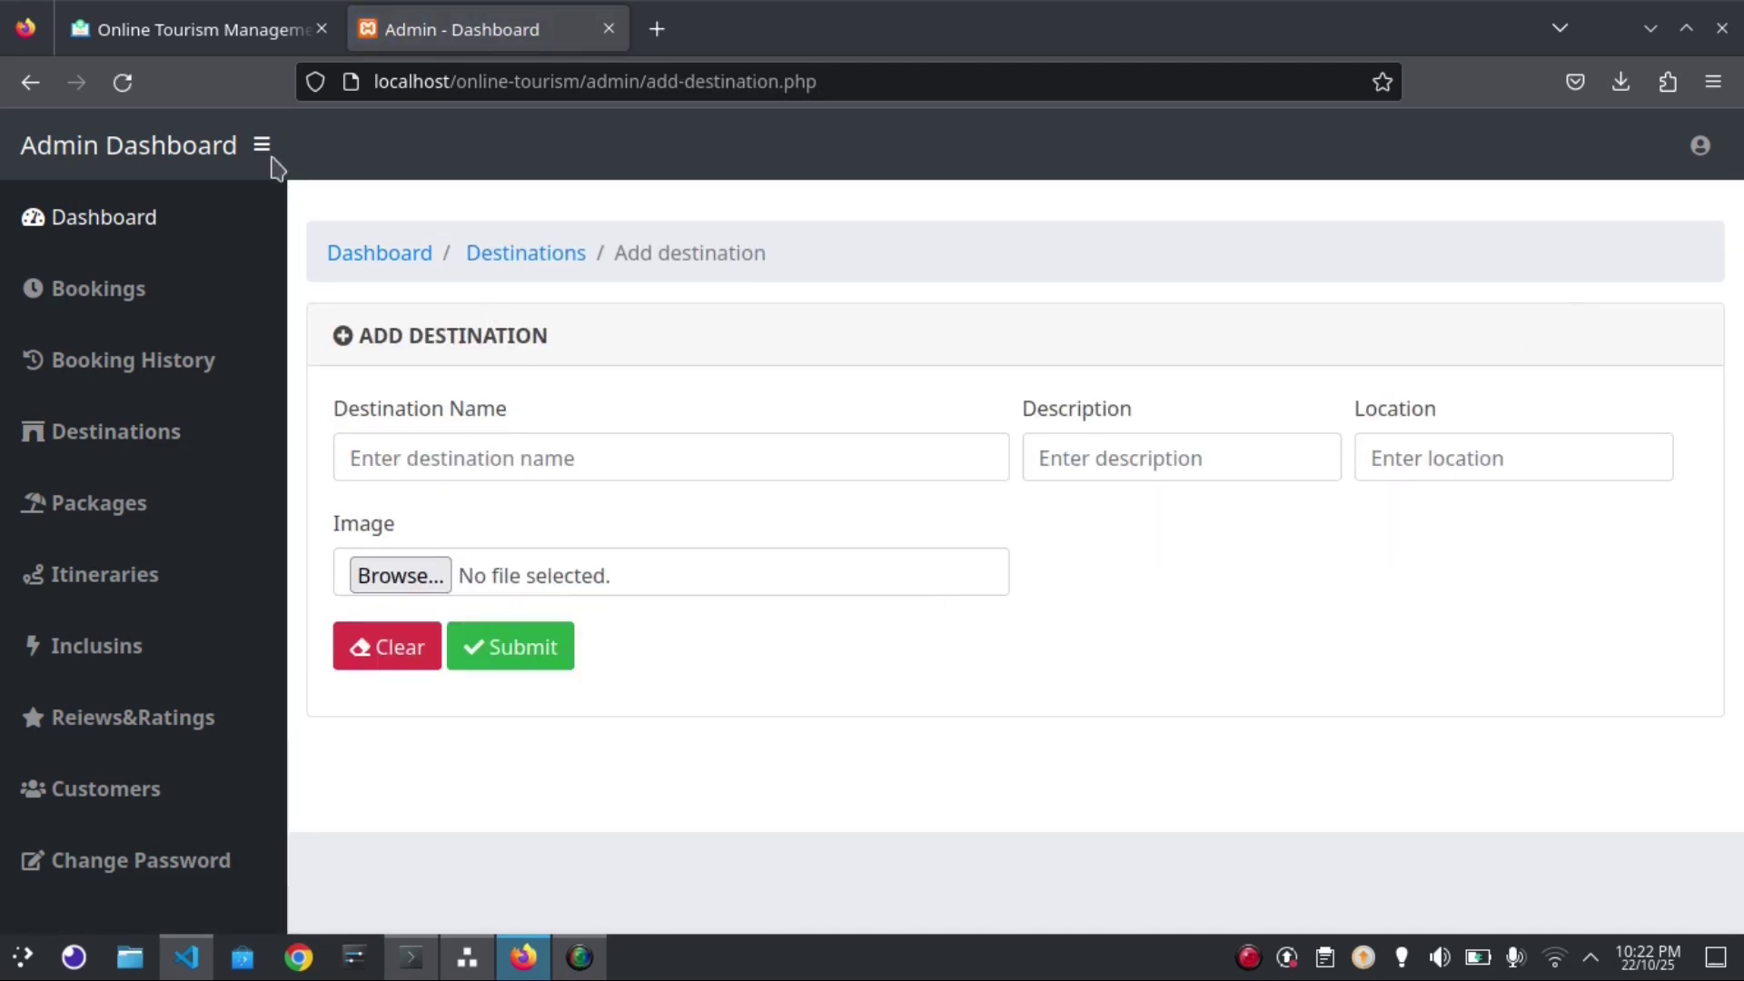
View the Royal Rajasthan Tour package details from the Packages list
click(102, 539)
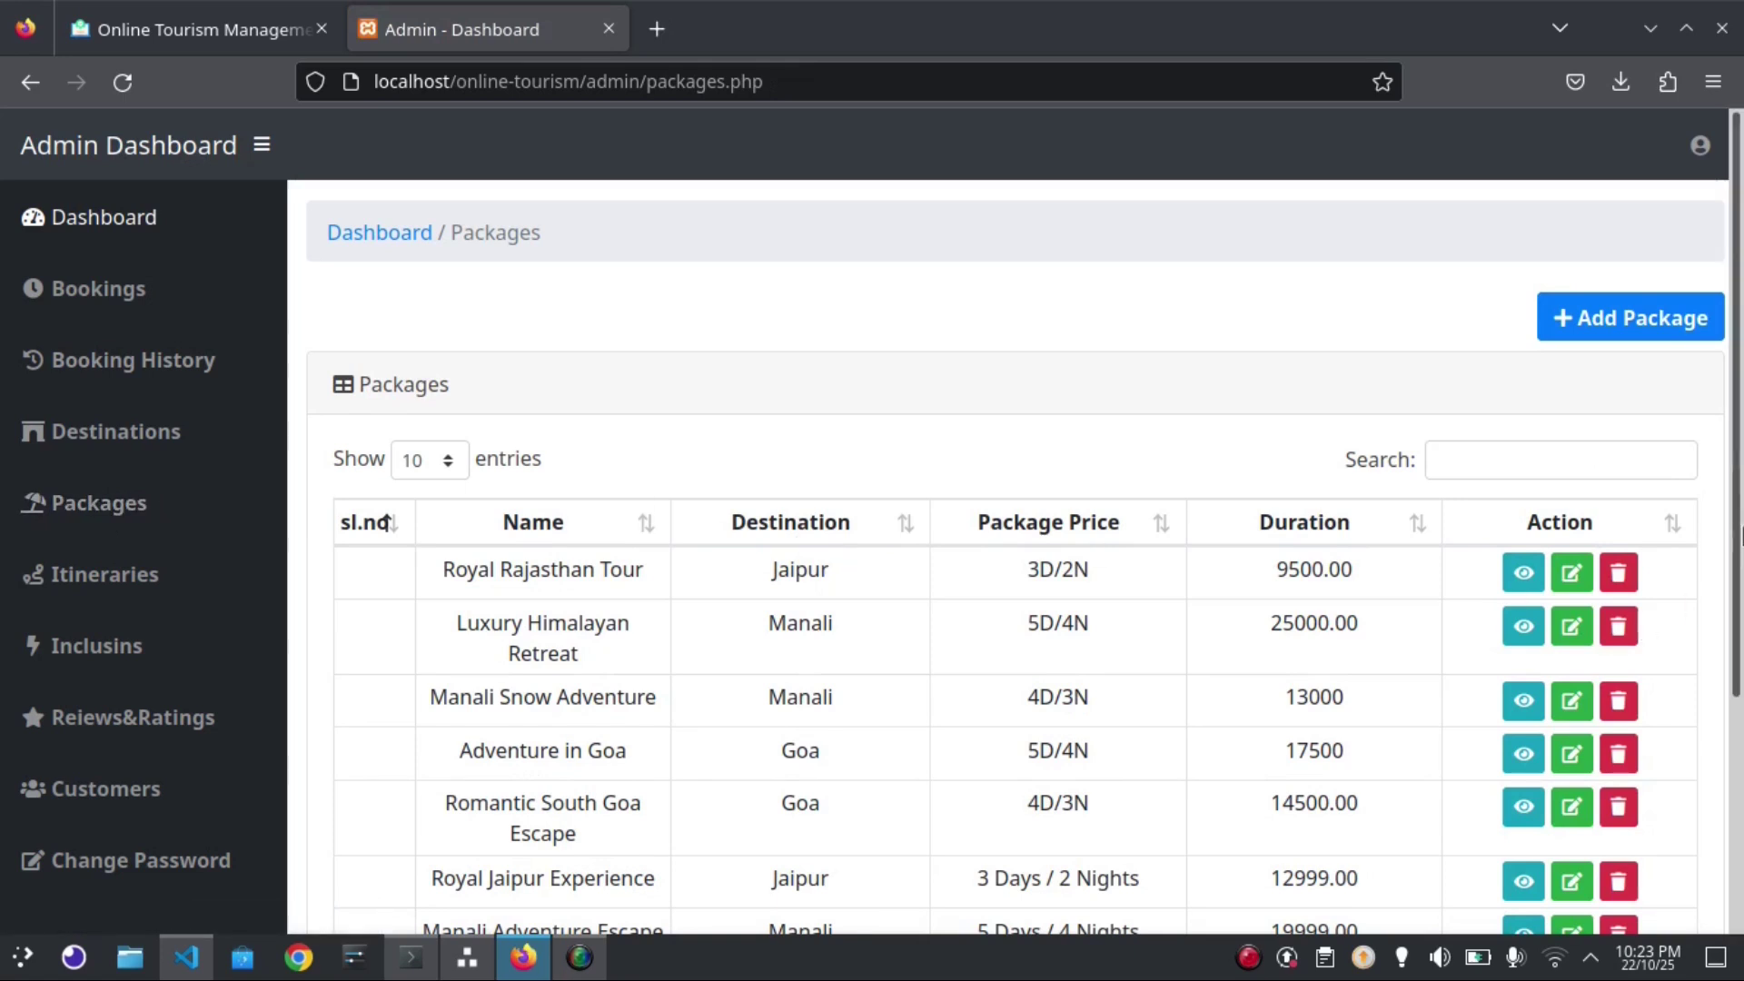
drag(1741, 532, 1666, 545)
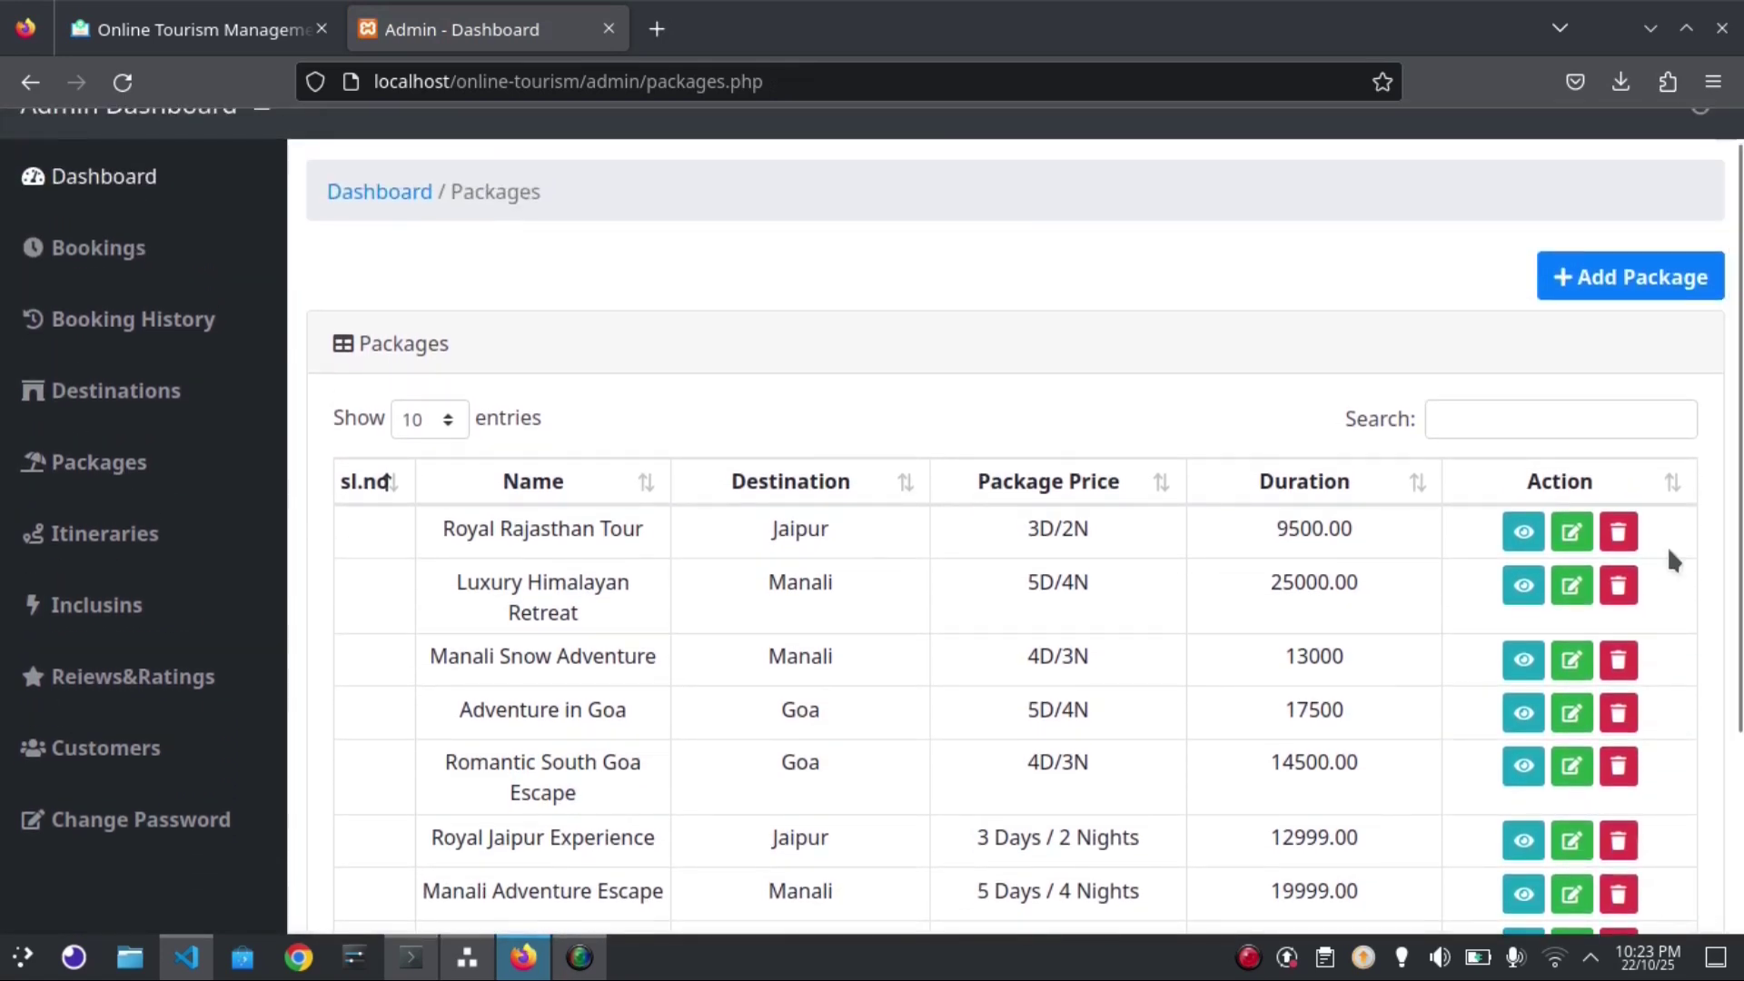
click(1510, 534)
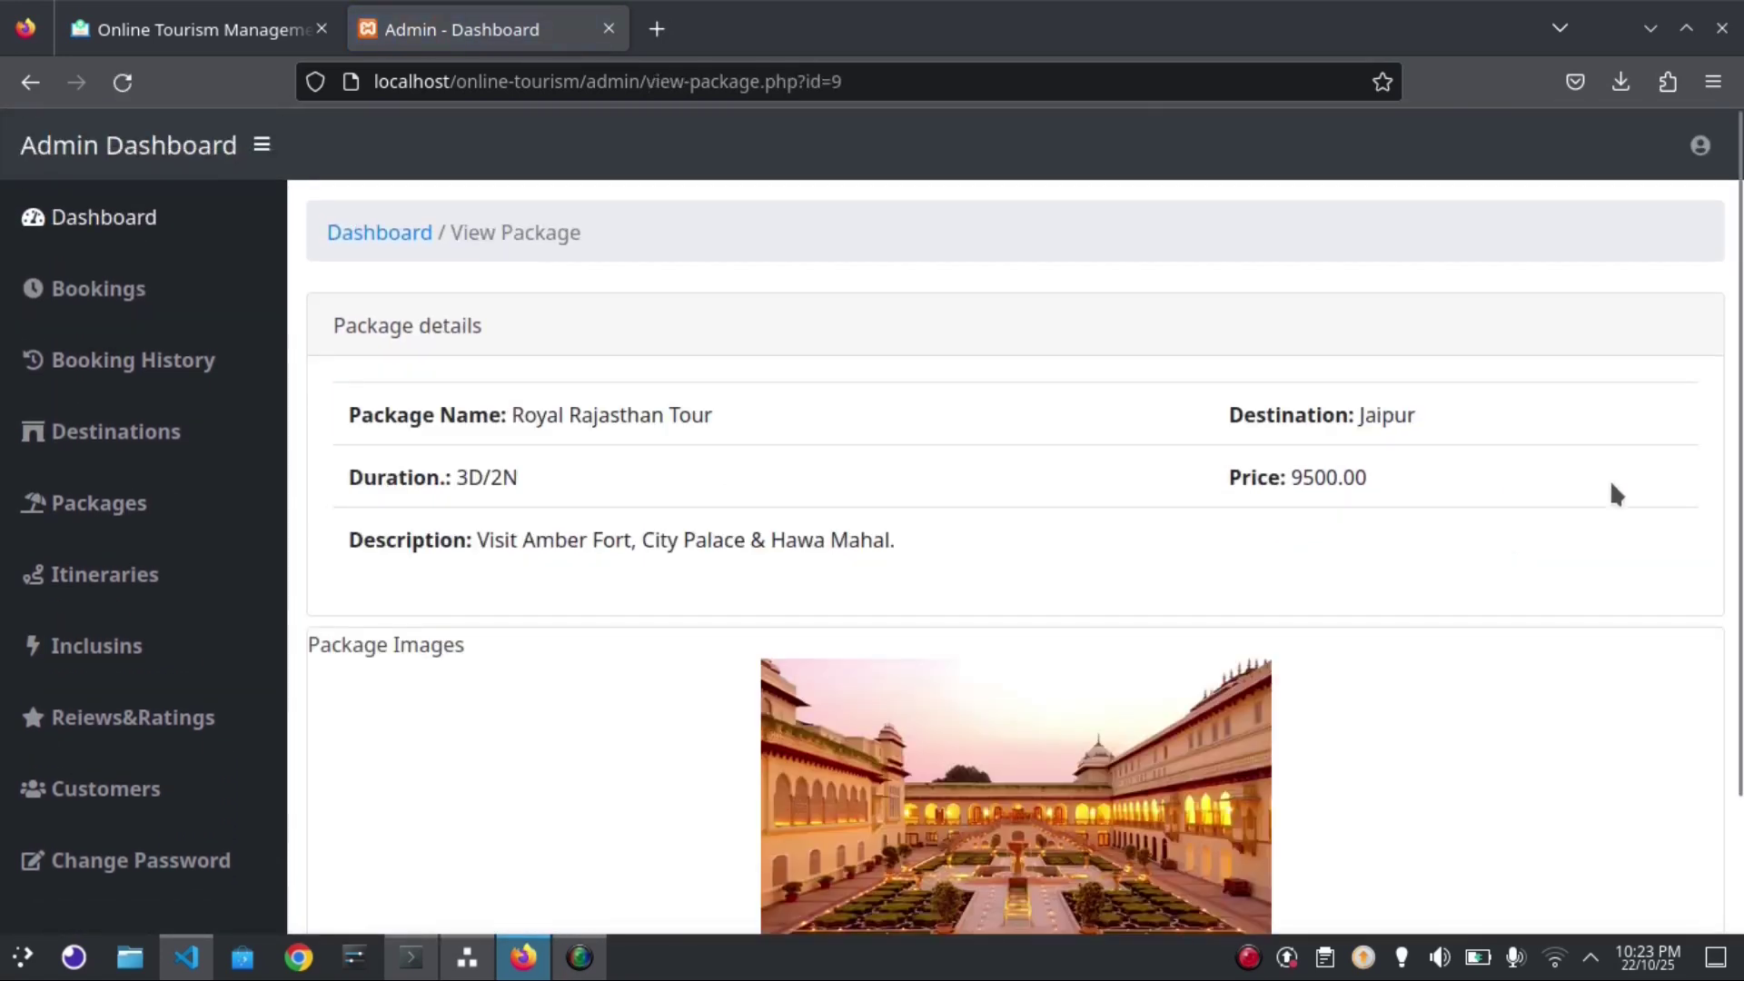
mouse_move(1741, 478)
mouse_down()
mouse_move(1741, 604)
mouse_move(1741, 472)
mouse_up()
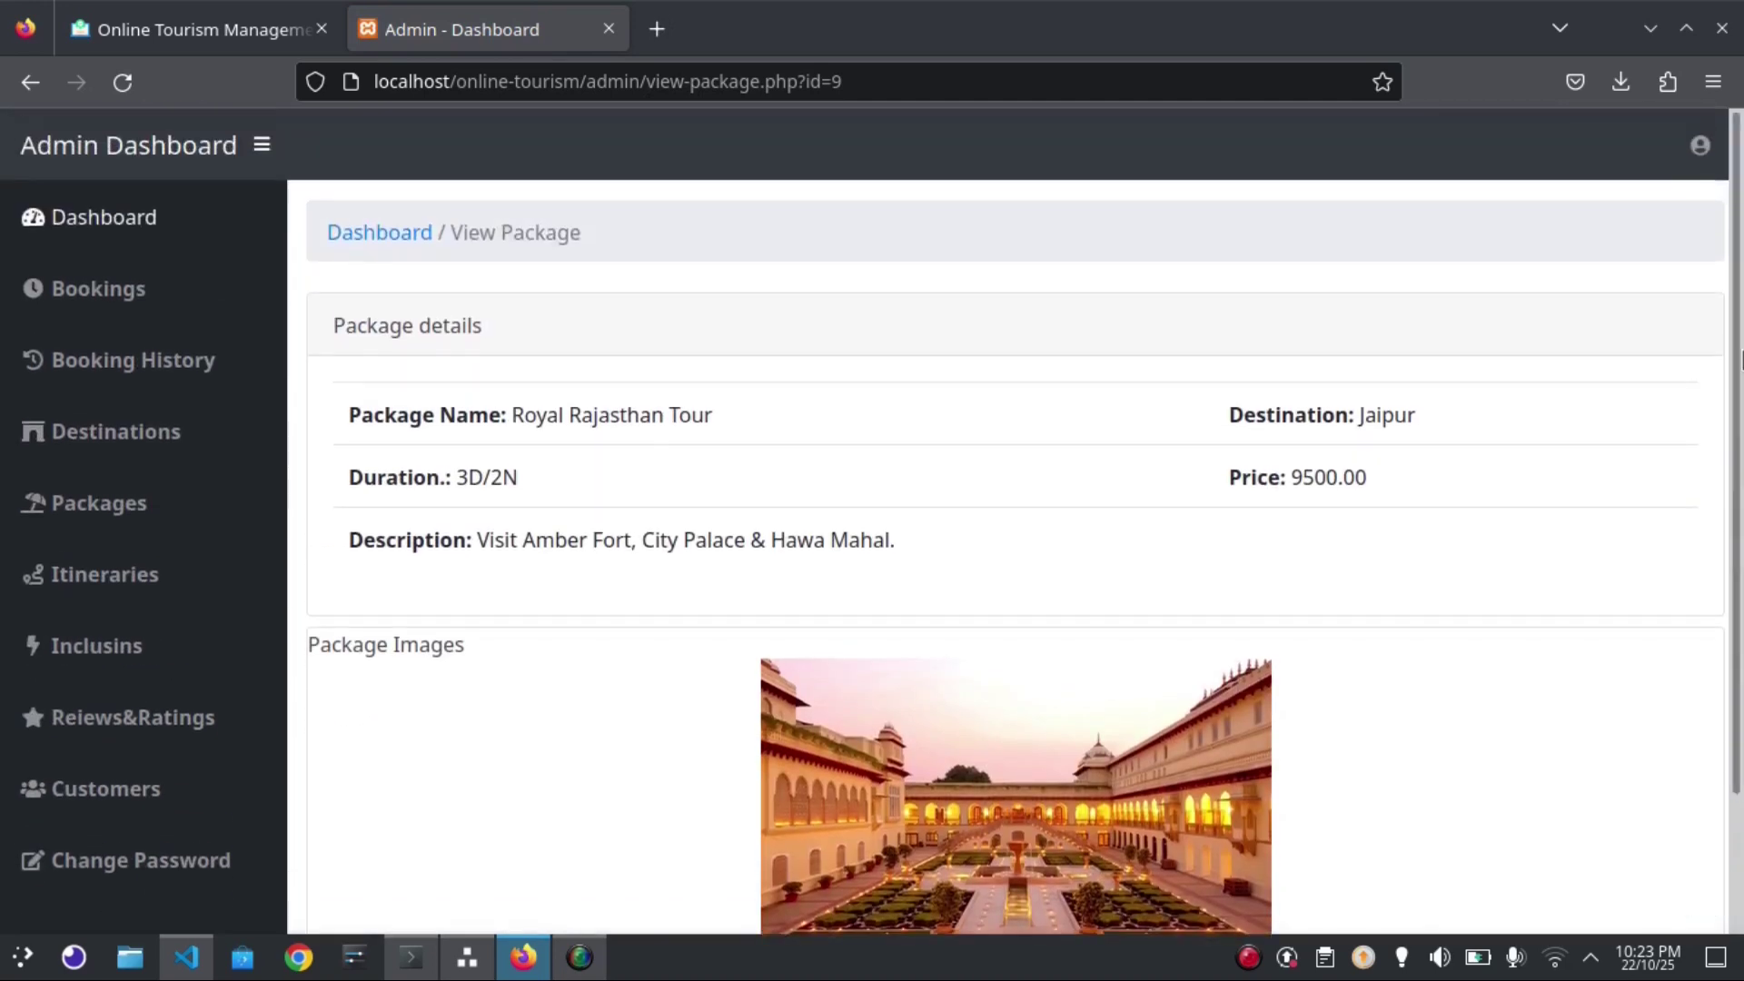
click(22, 84)
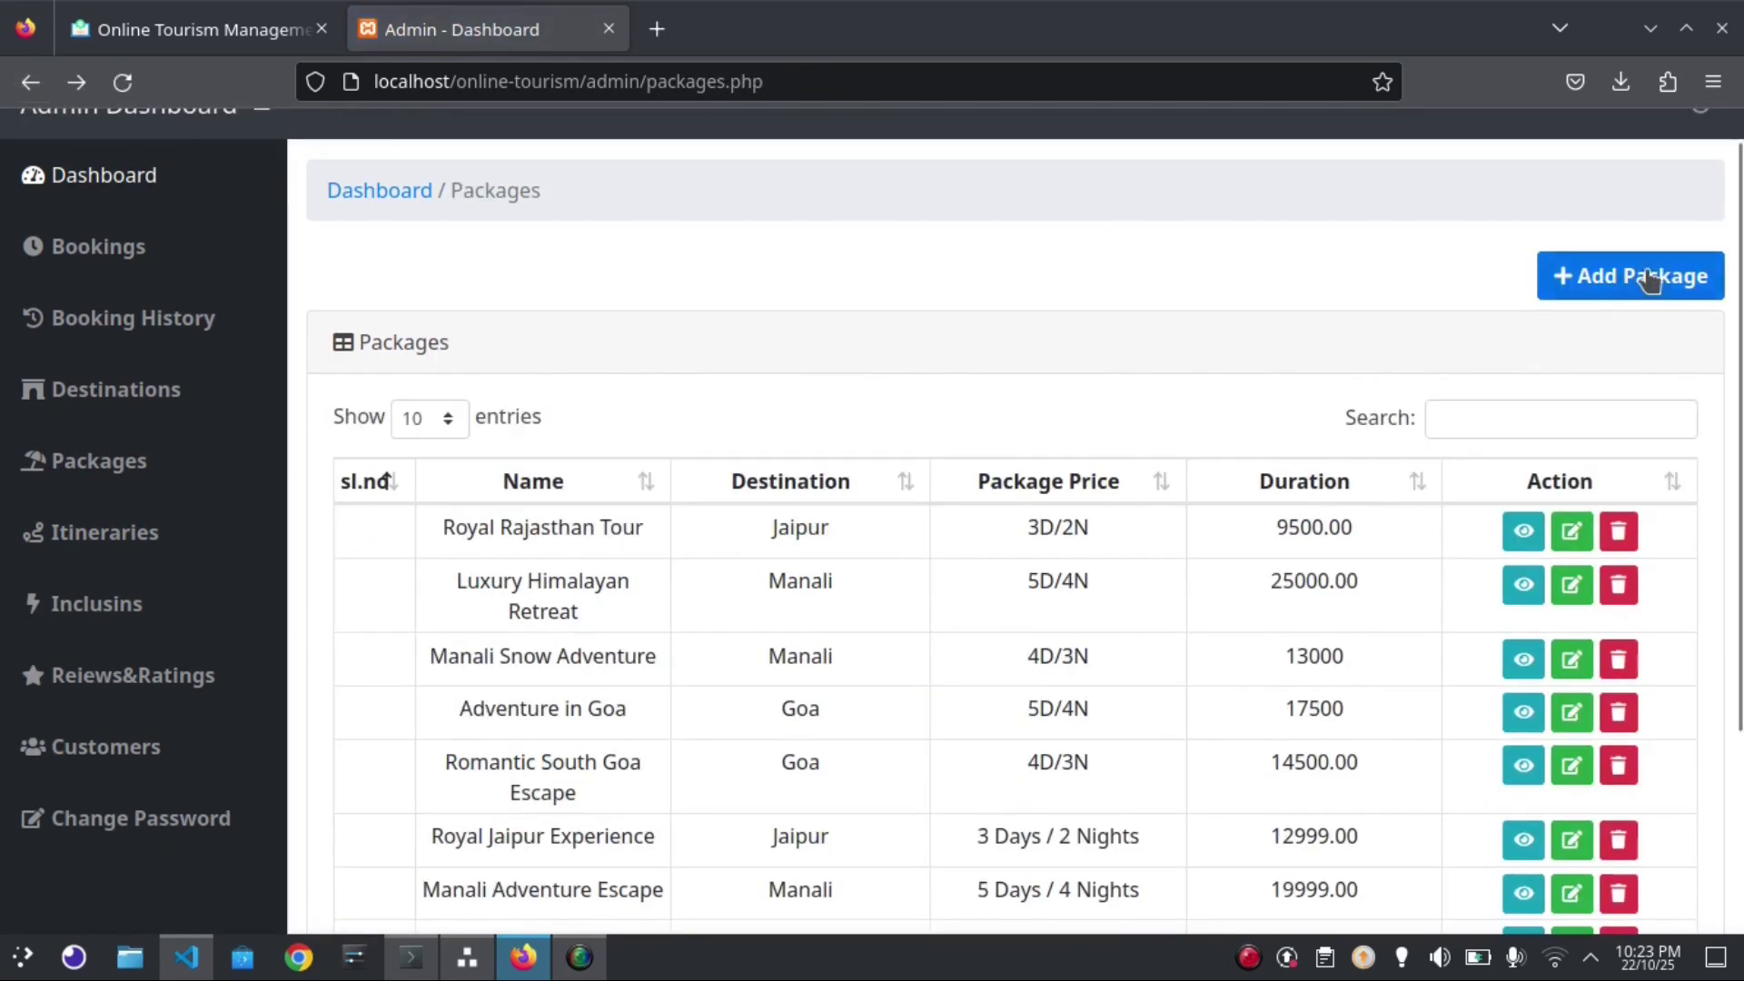
Look over the Add Package form, then return to the Packages list
click(1646, 274)
mouse_move(1741, 300)
mouse_down()
mouse_move(1741, 454)
mouse_move(1741, 277)
mouse_up()
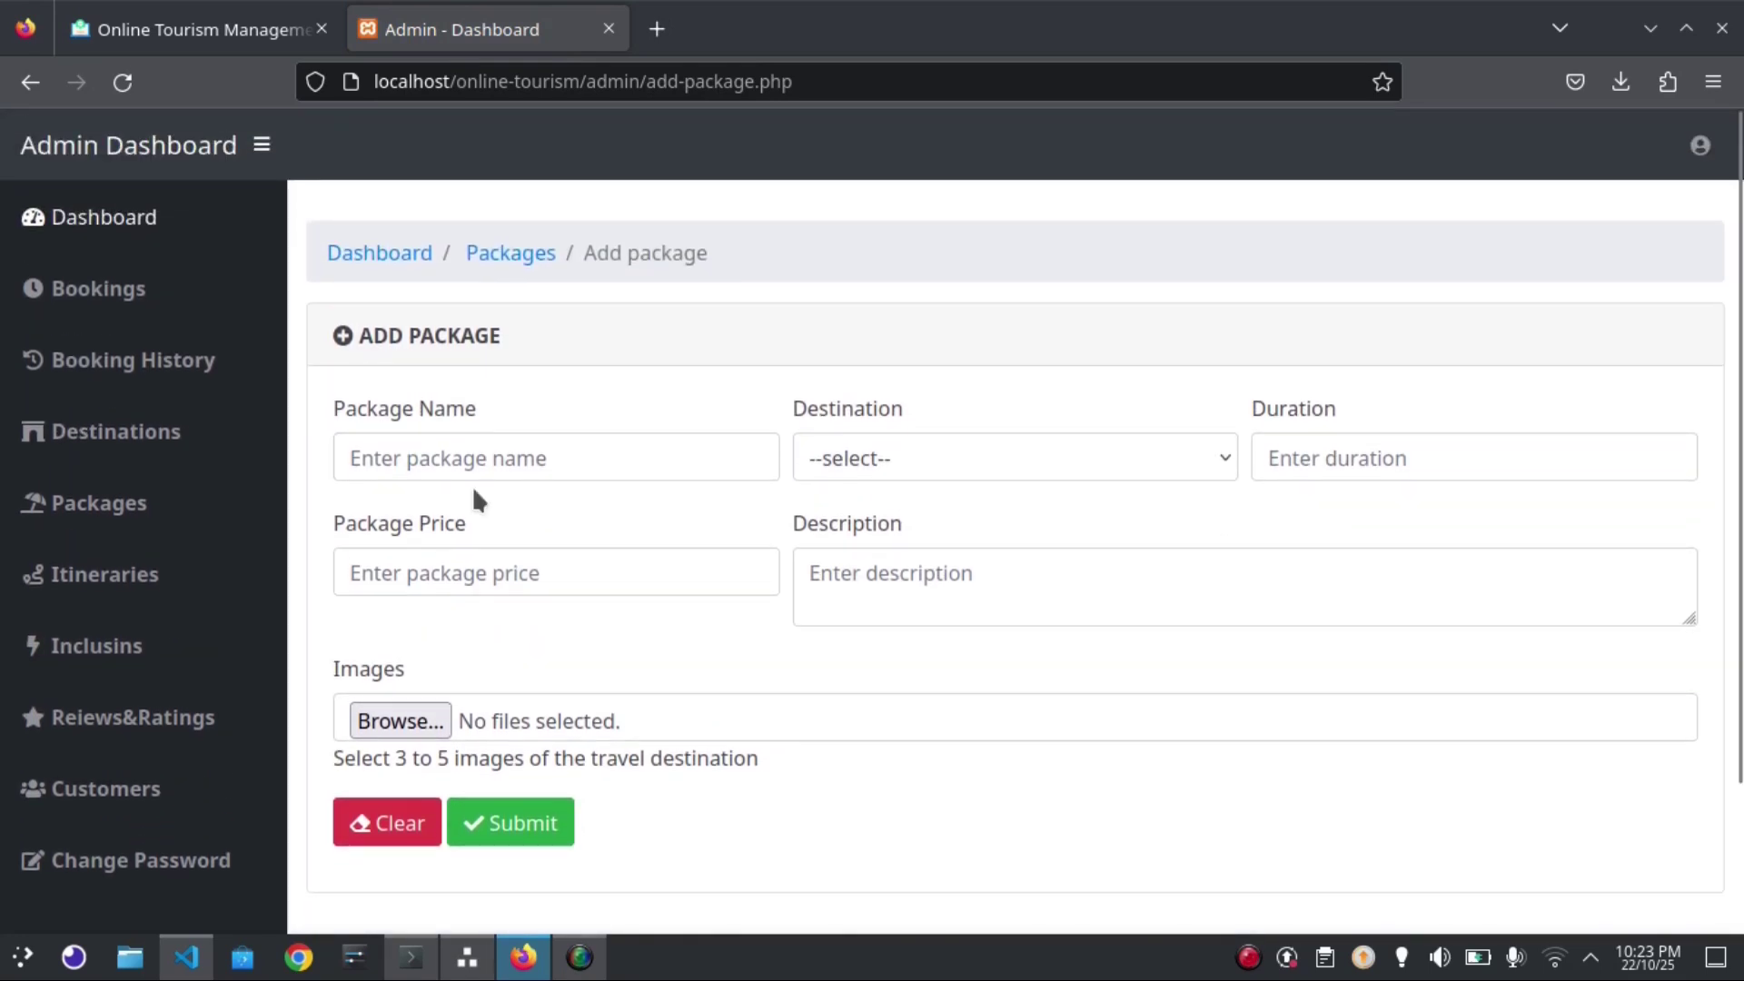
click(54, 507)
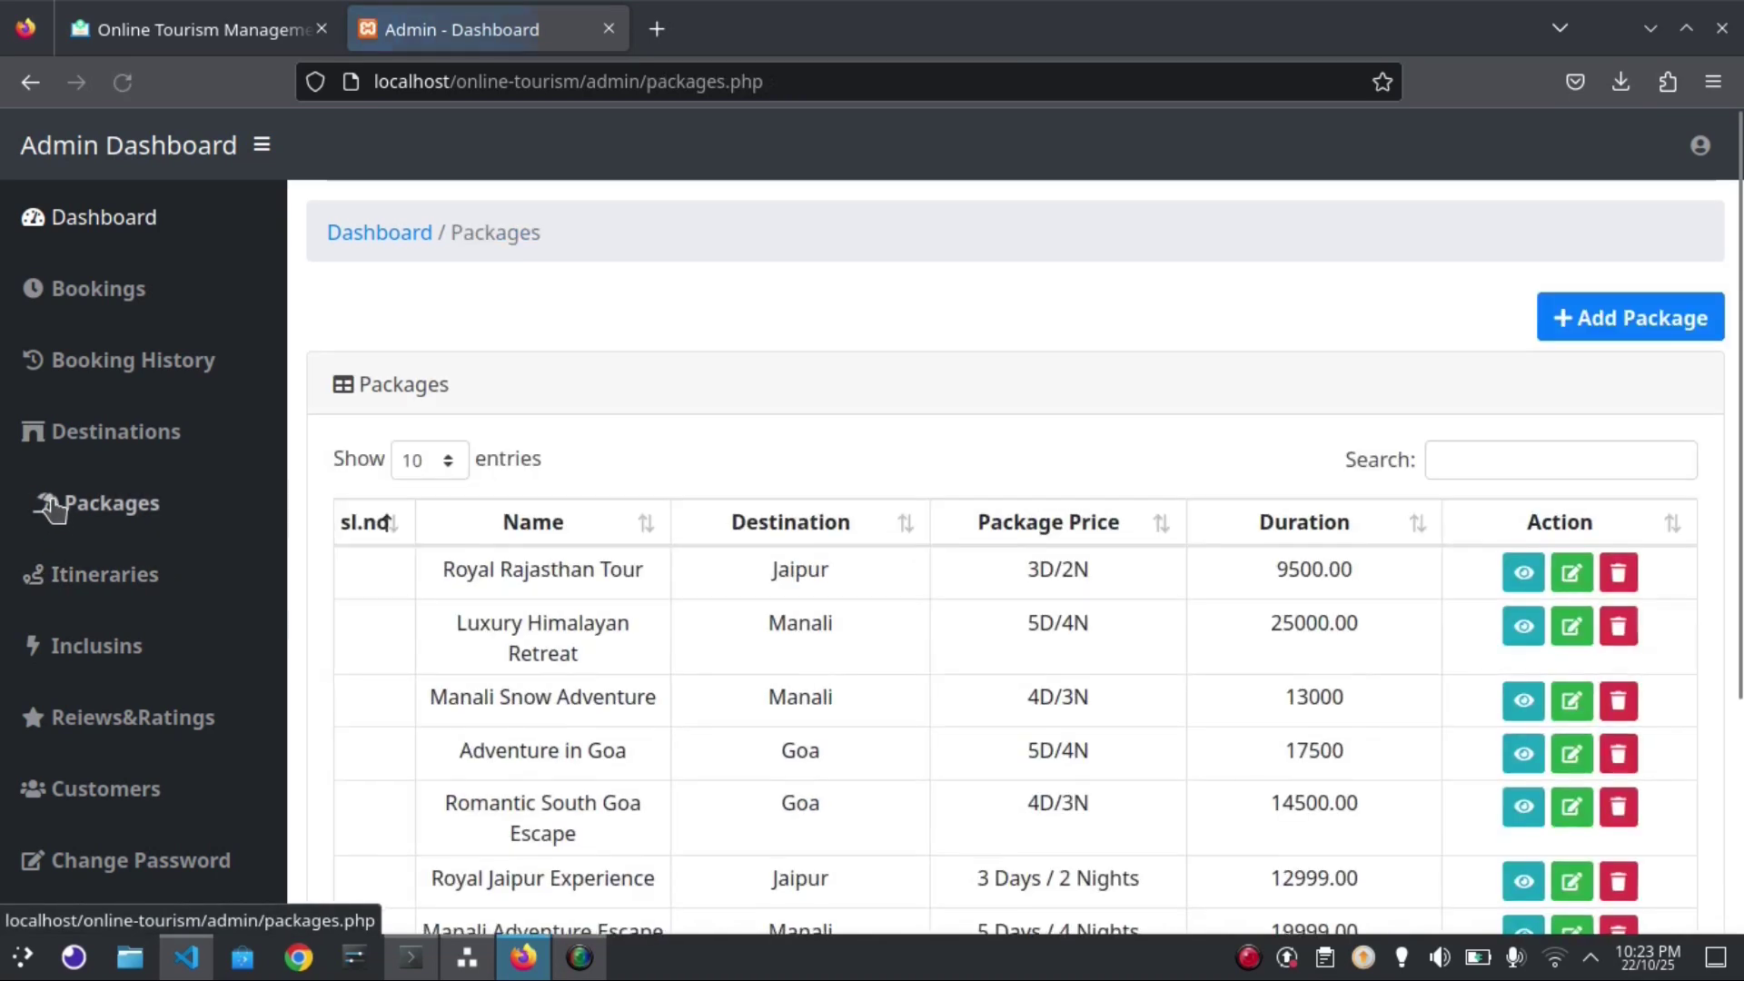
Browse the itineraries list and open the Add Itinerary form
click(119, 576)
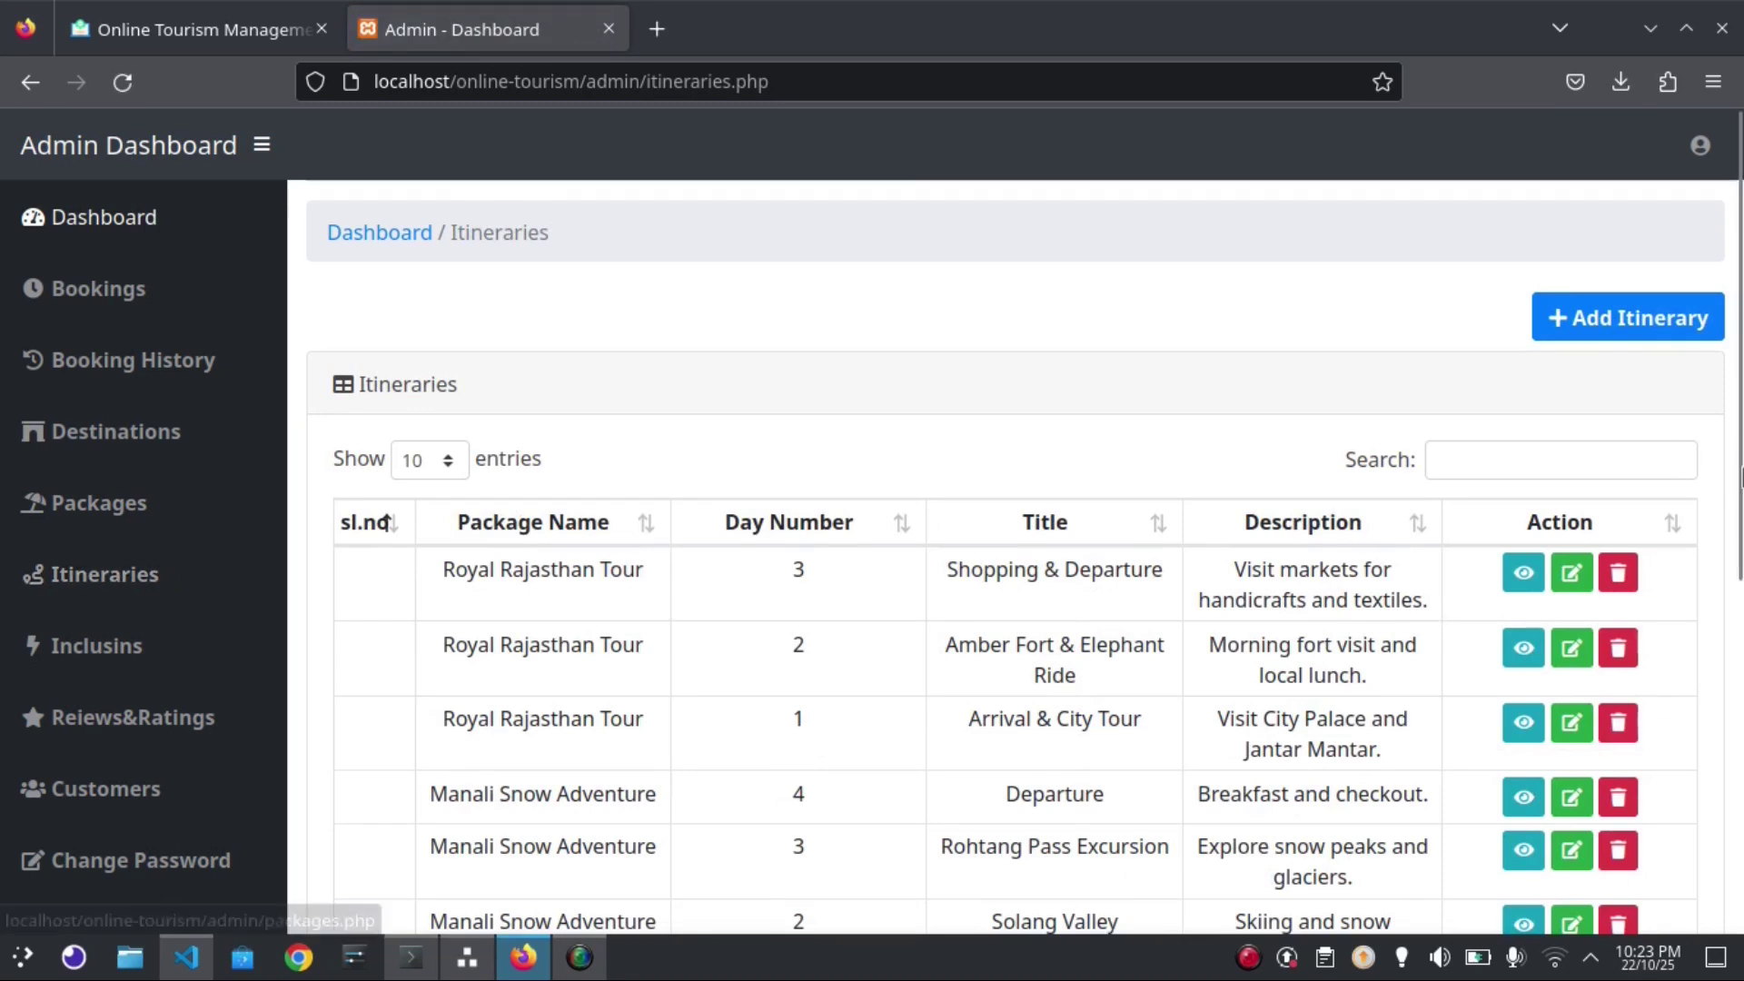
scroll(1694, 877, down, 2)
scroll(1694, 876, up, 2)
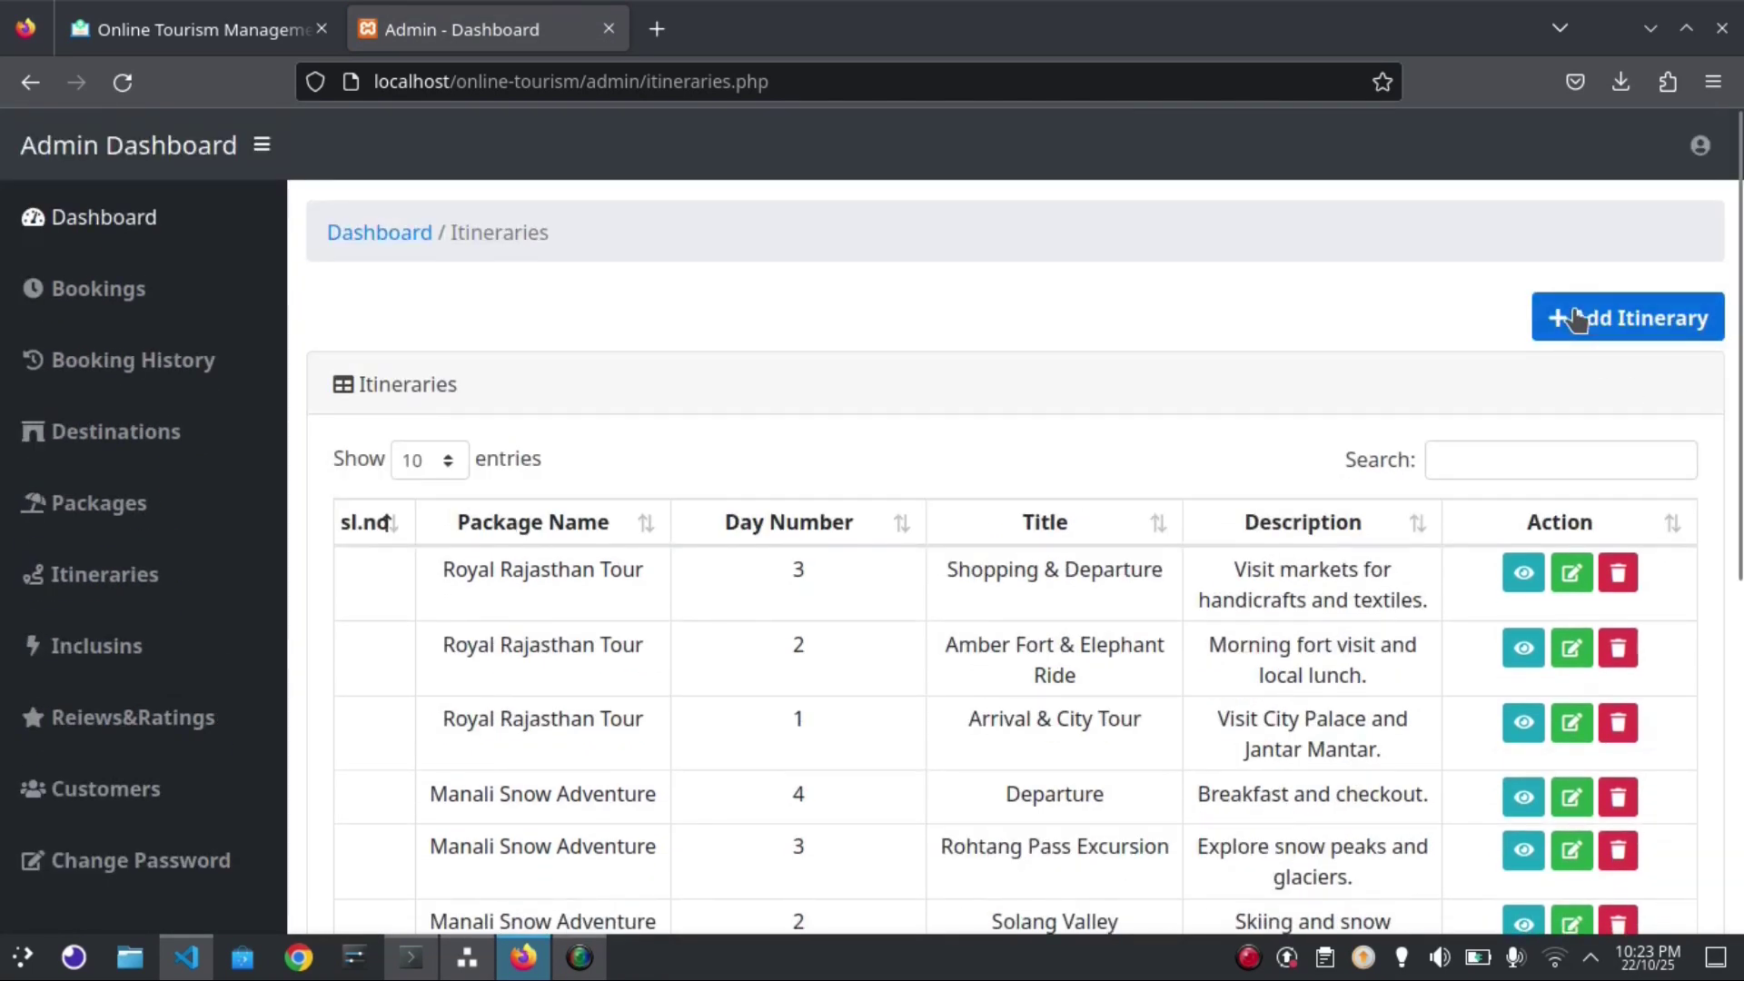
click(1471, 320)
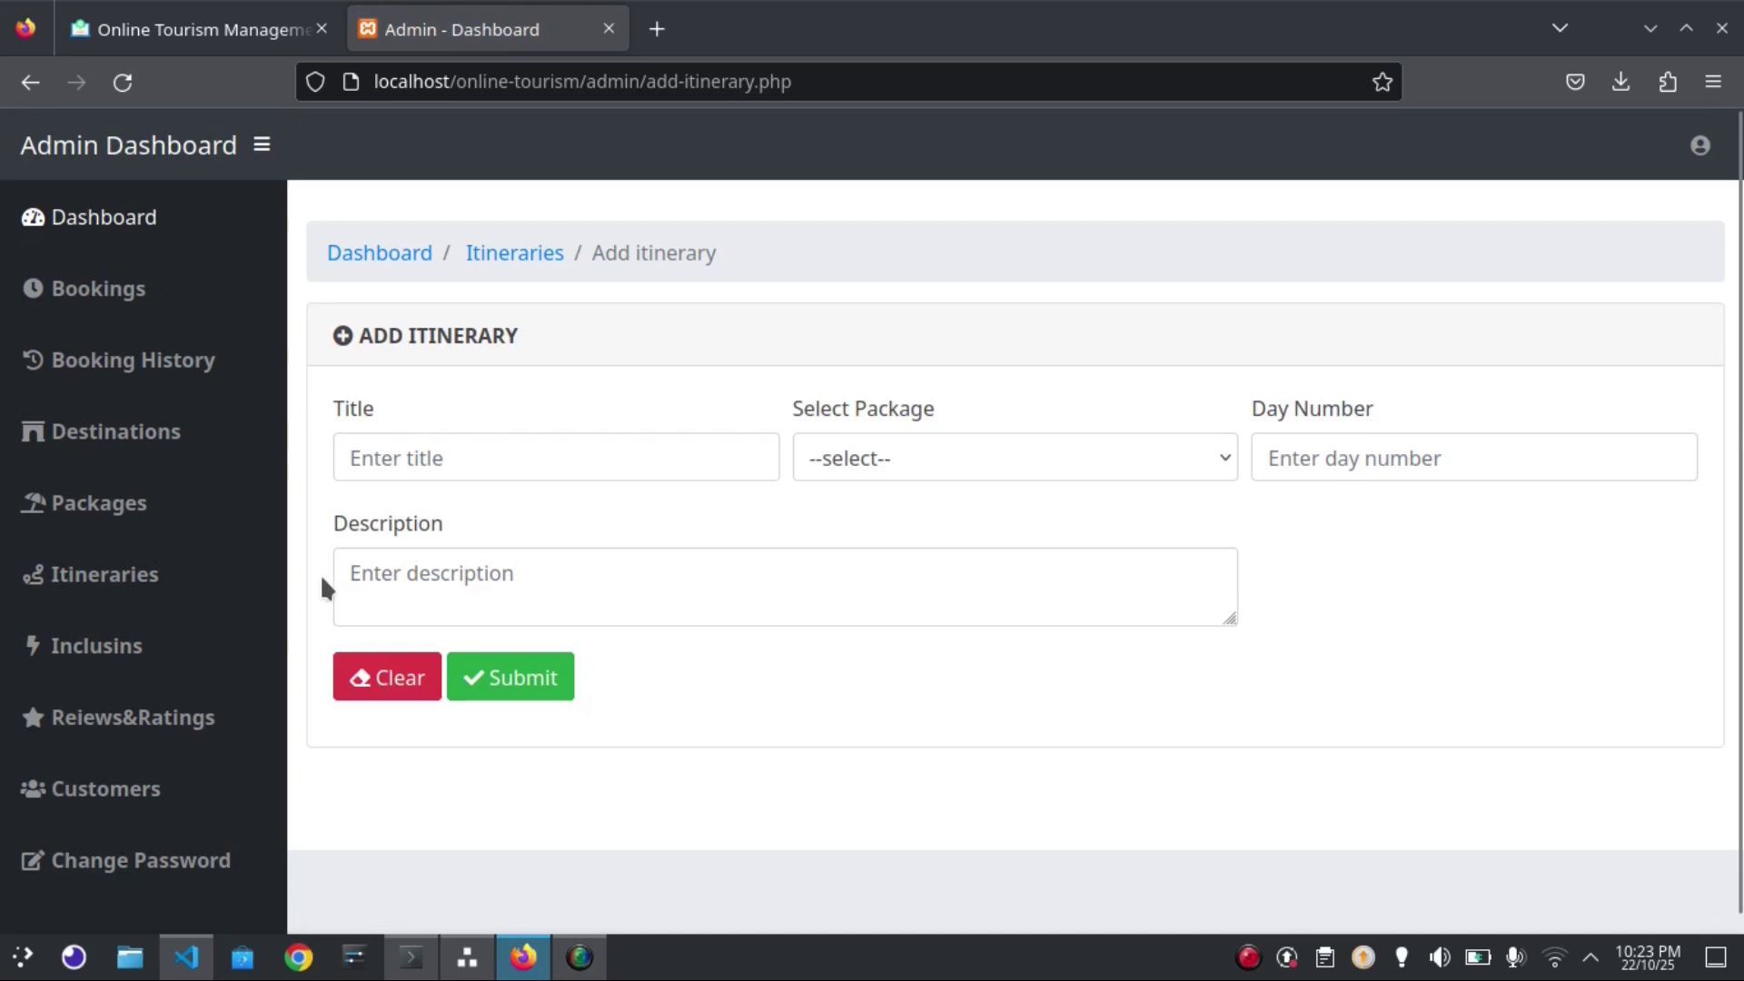
View the inclusions list, then the Review & Ratings table with its 3 reviews
click(124, 646)
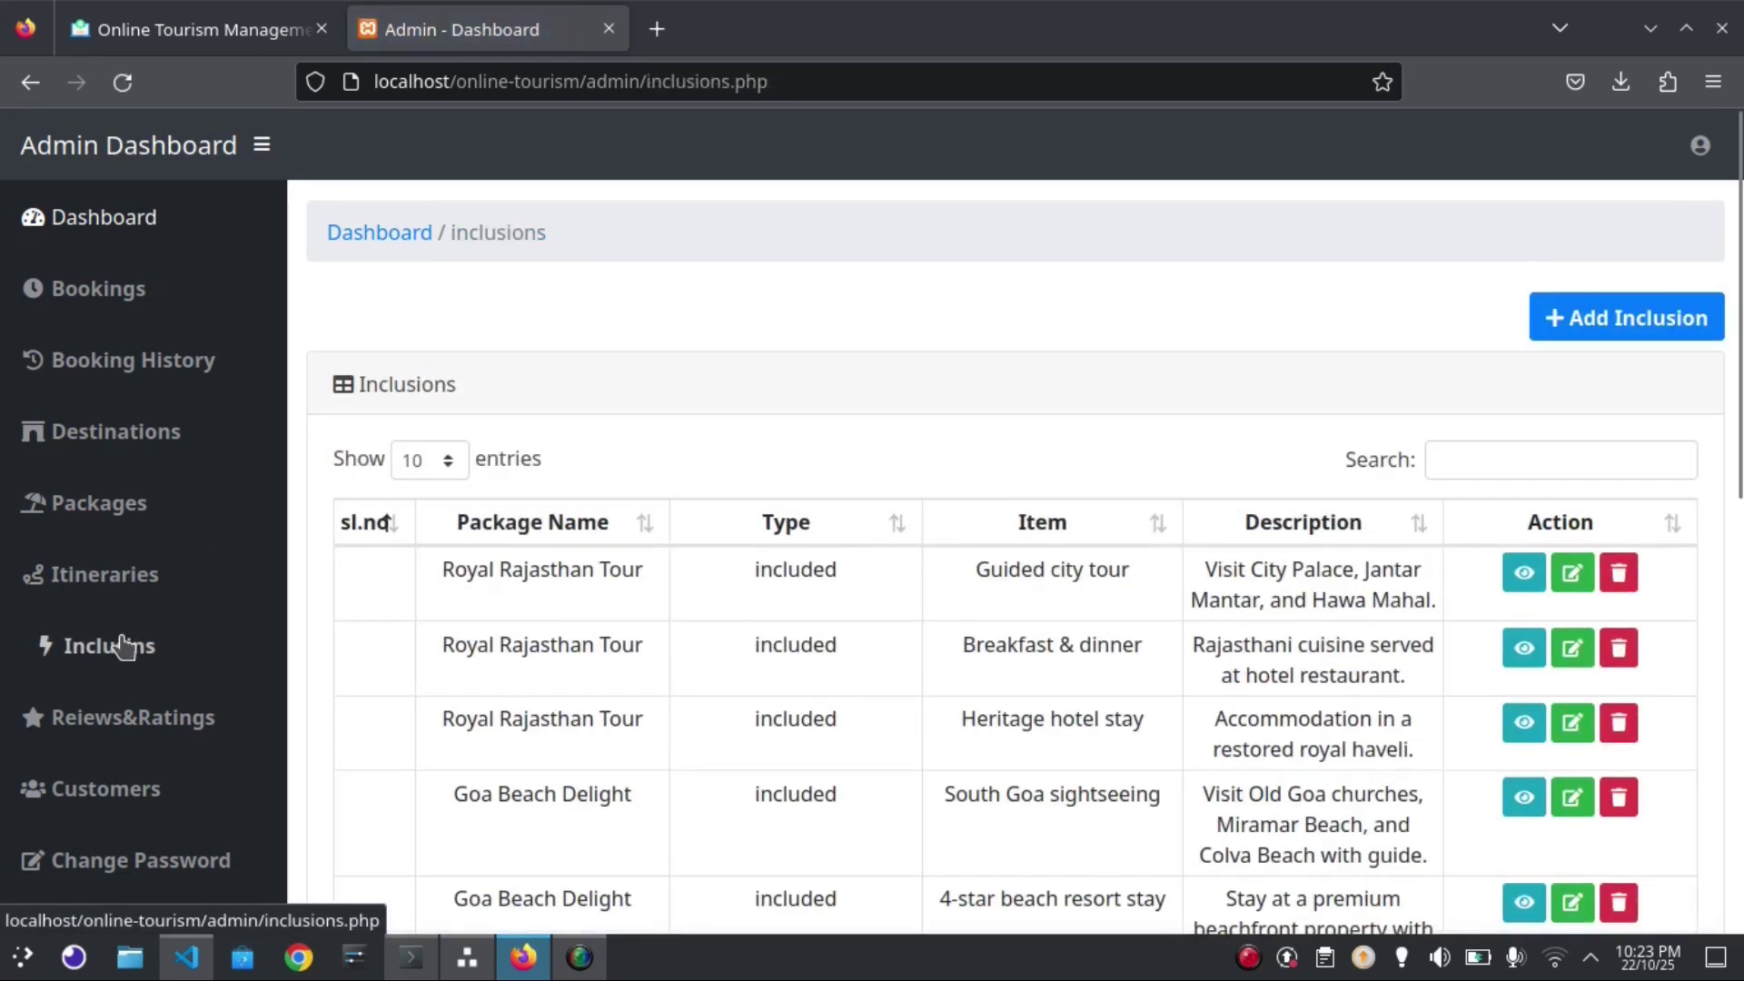
mouse_move(1741, 445)
mouse_down()
mouse_move(1741, 666)
mouse_move(1741, 426)
mouse_up()
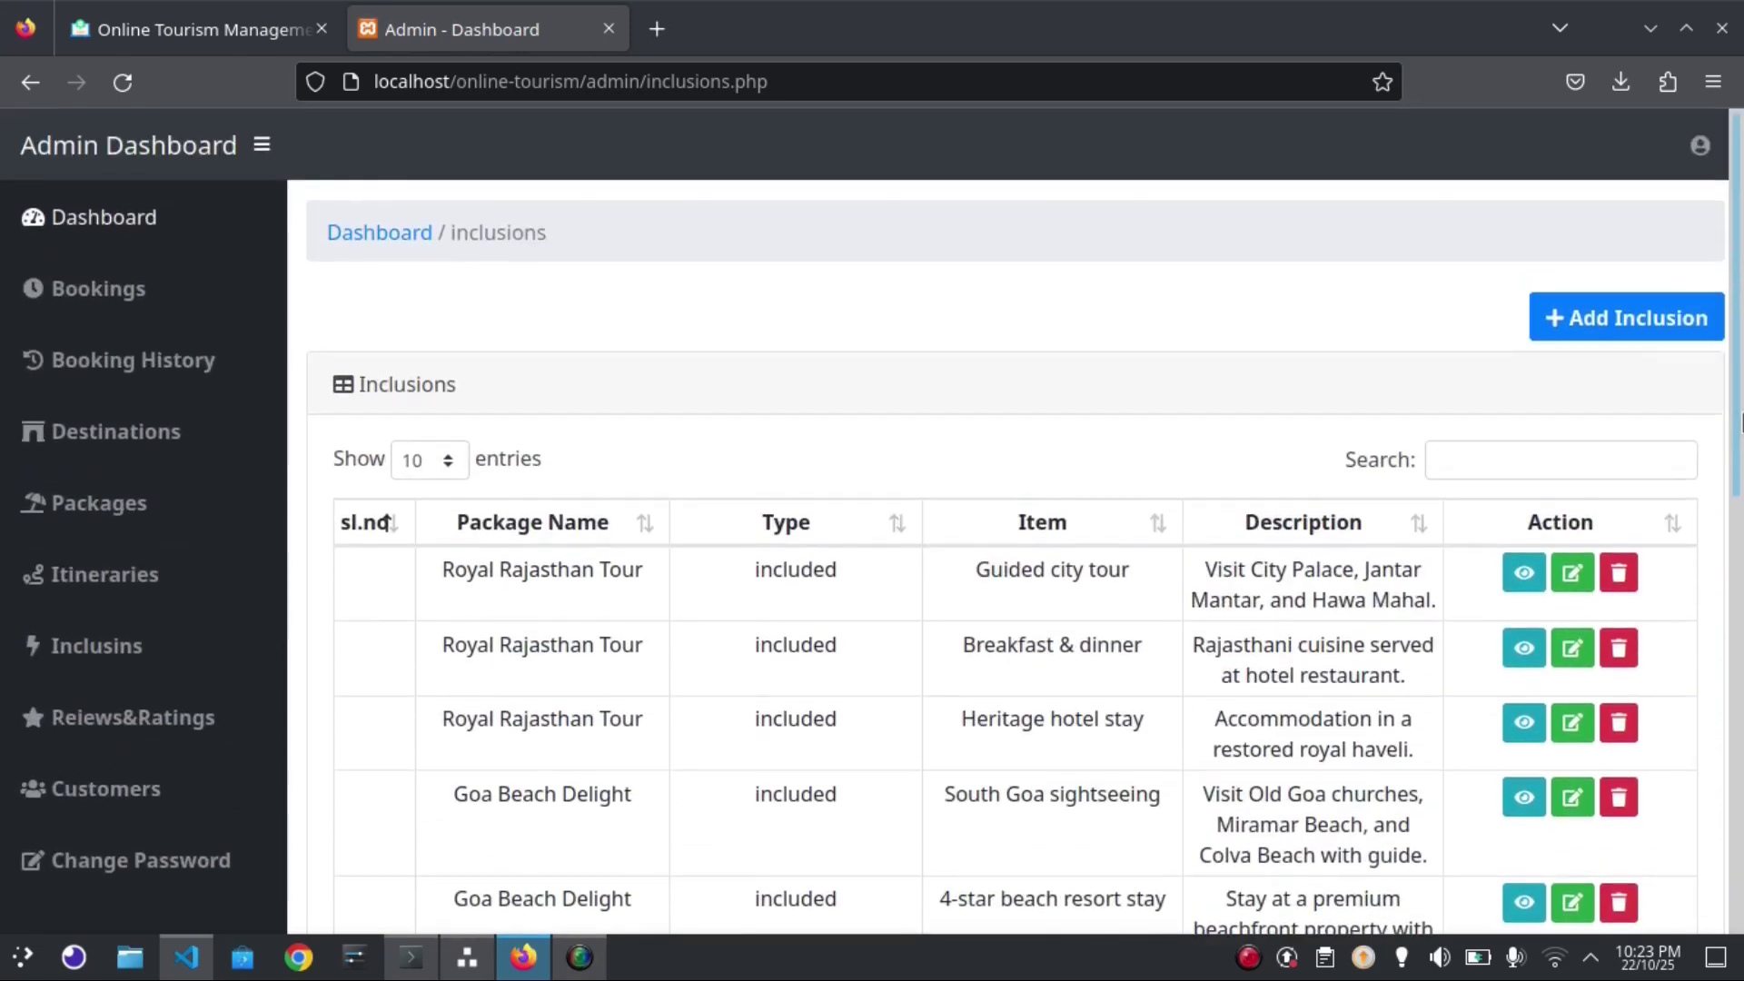
click(152, 722)
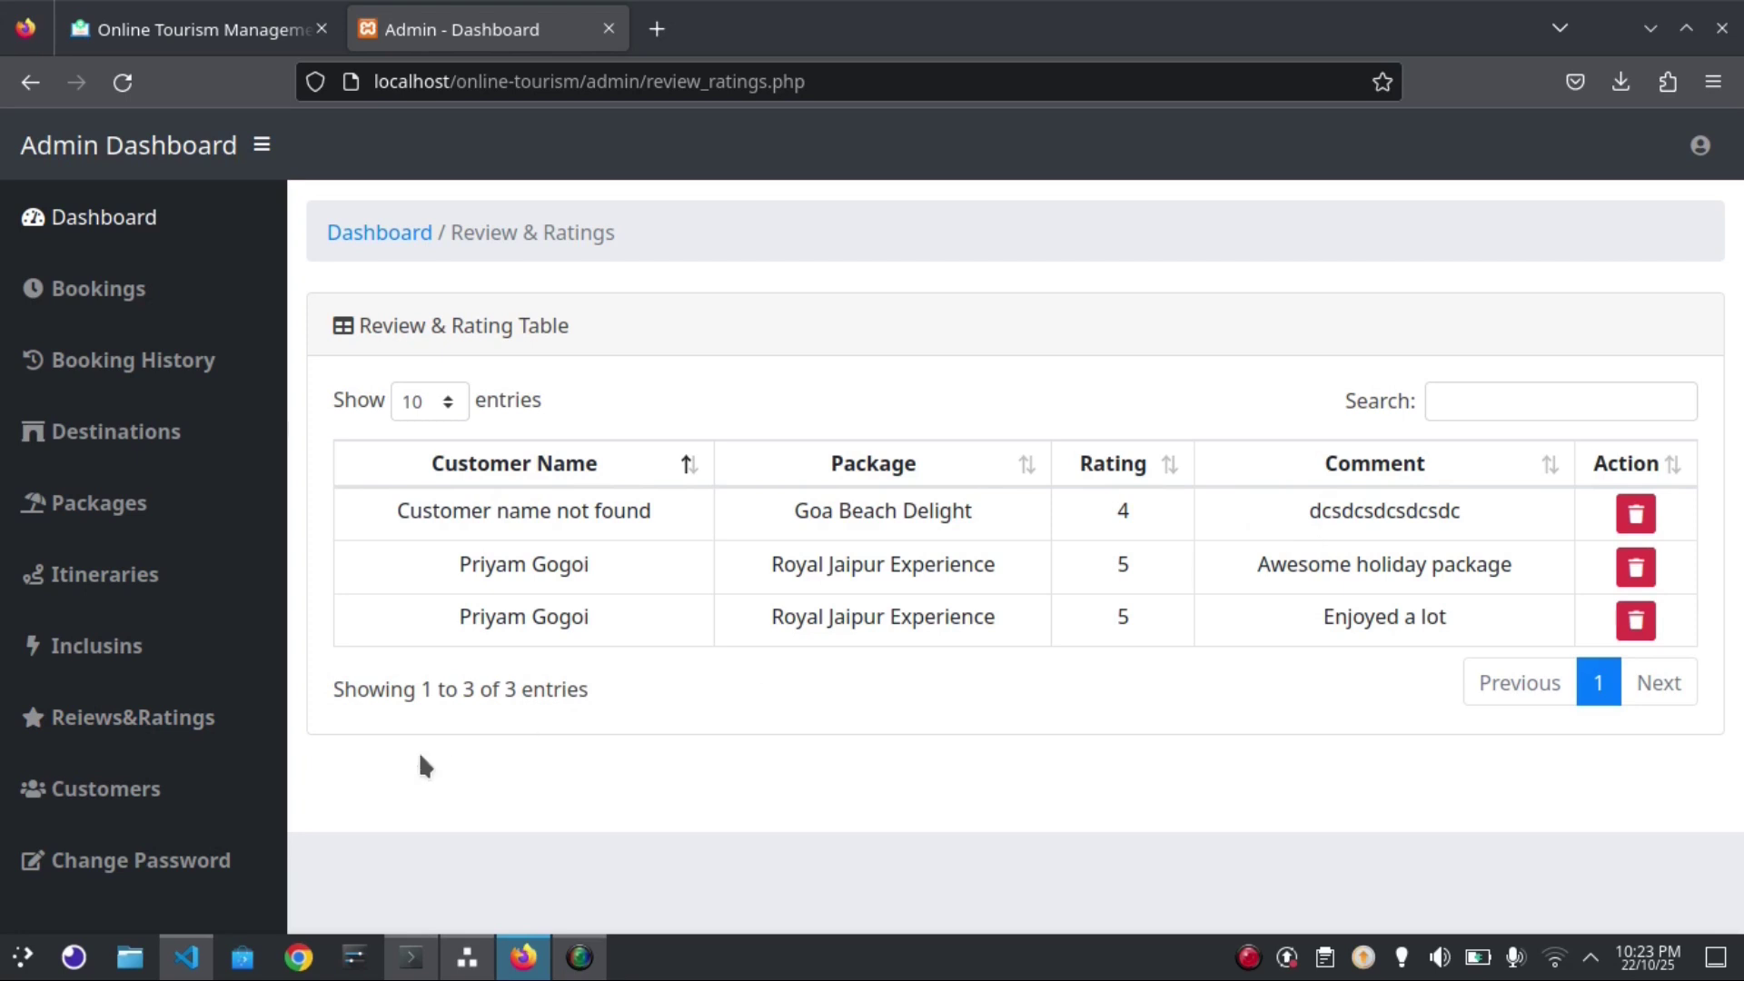
View the customers' Users table, then log out of the admin panel and confirm
click(108, 783)
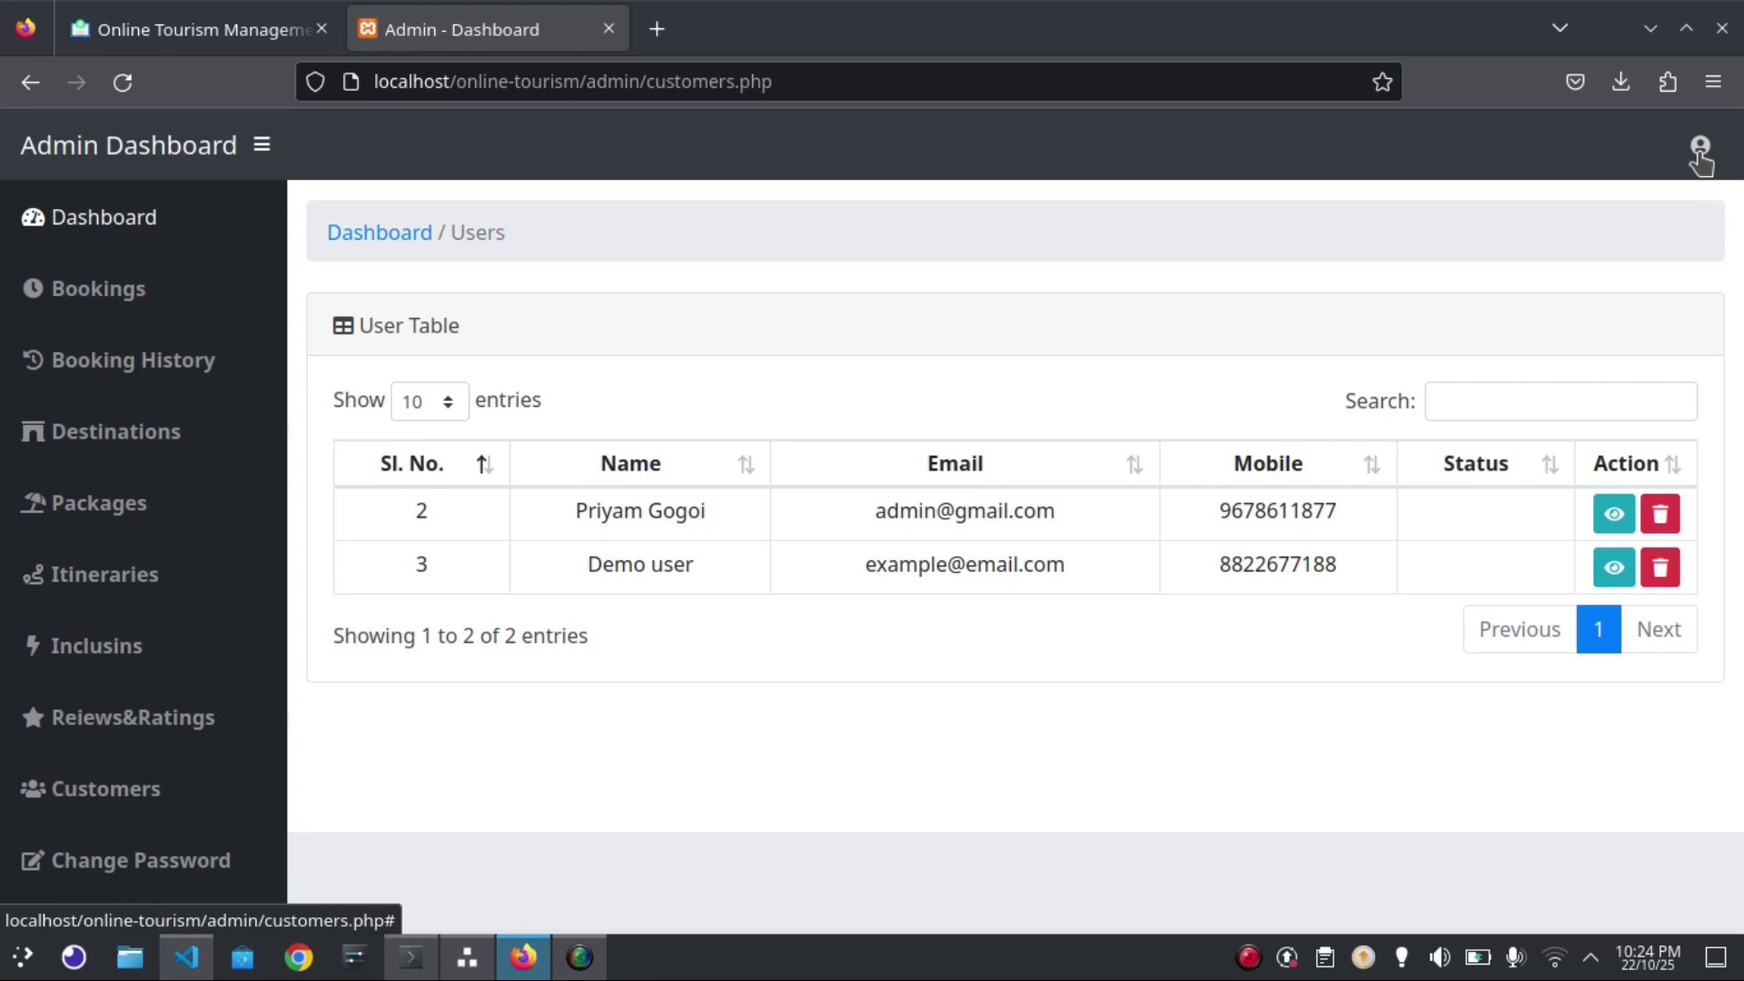
click(1698, 150)
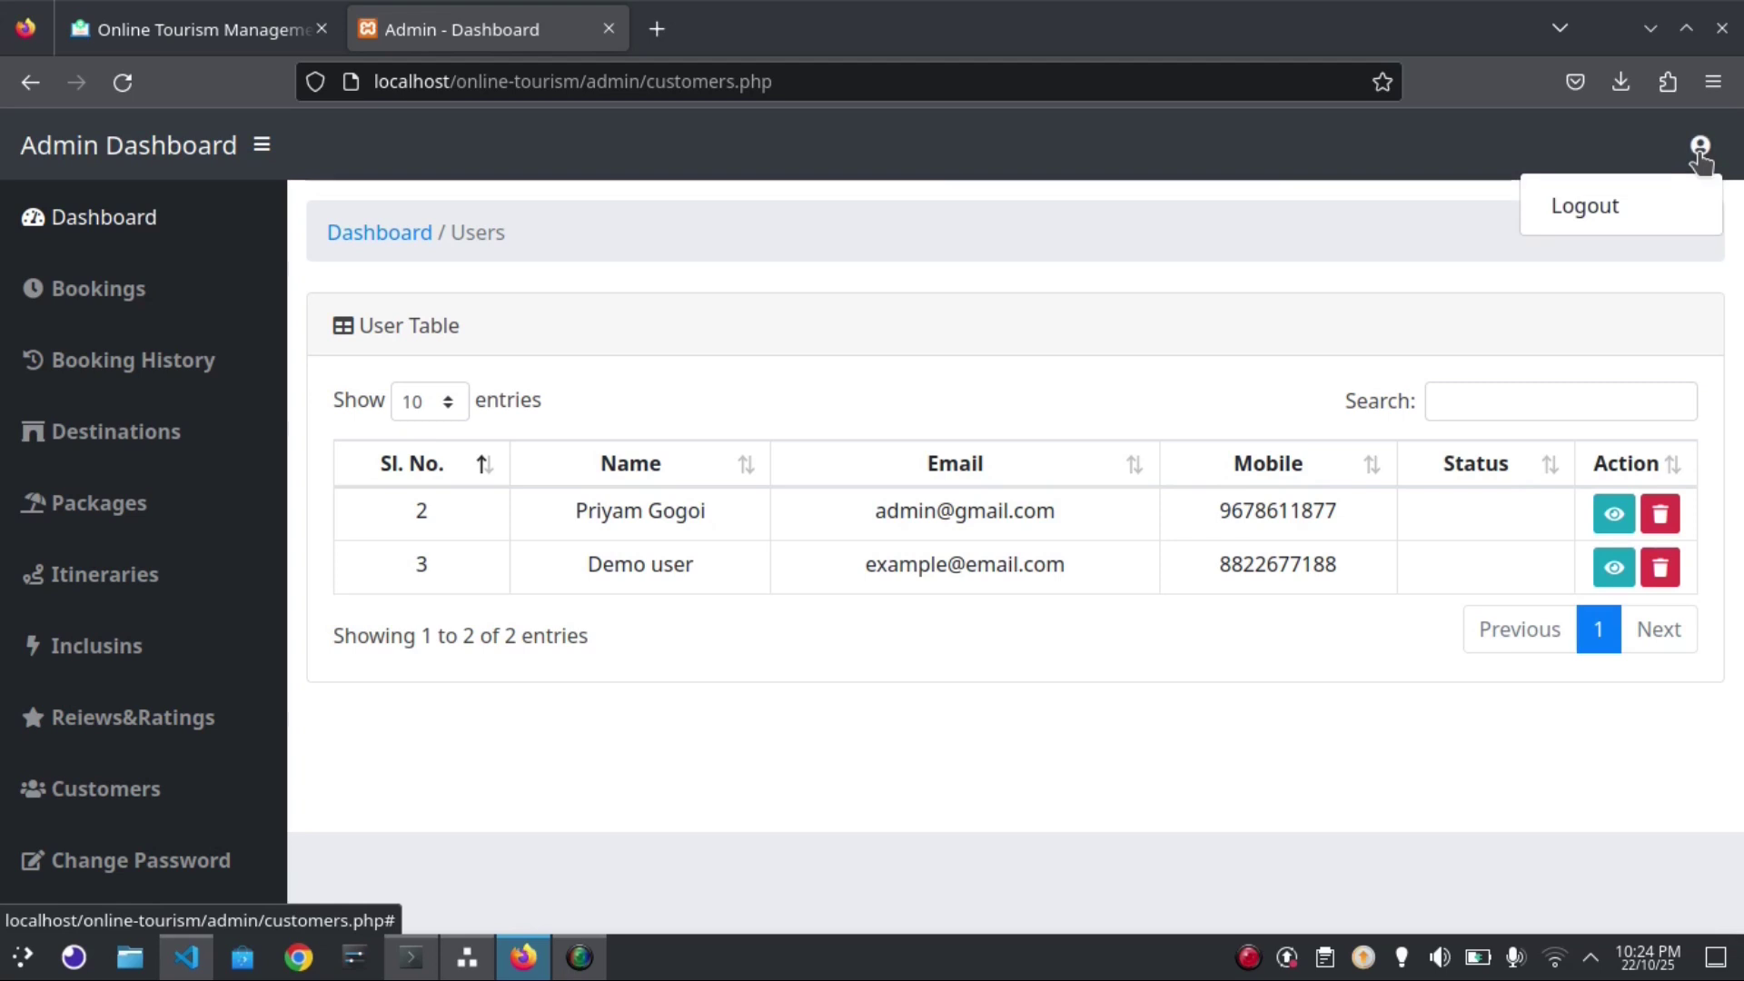
click(1604, 207)
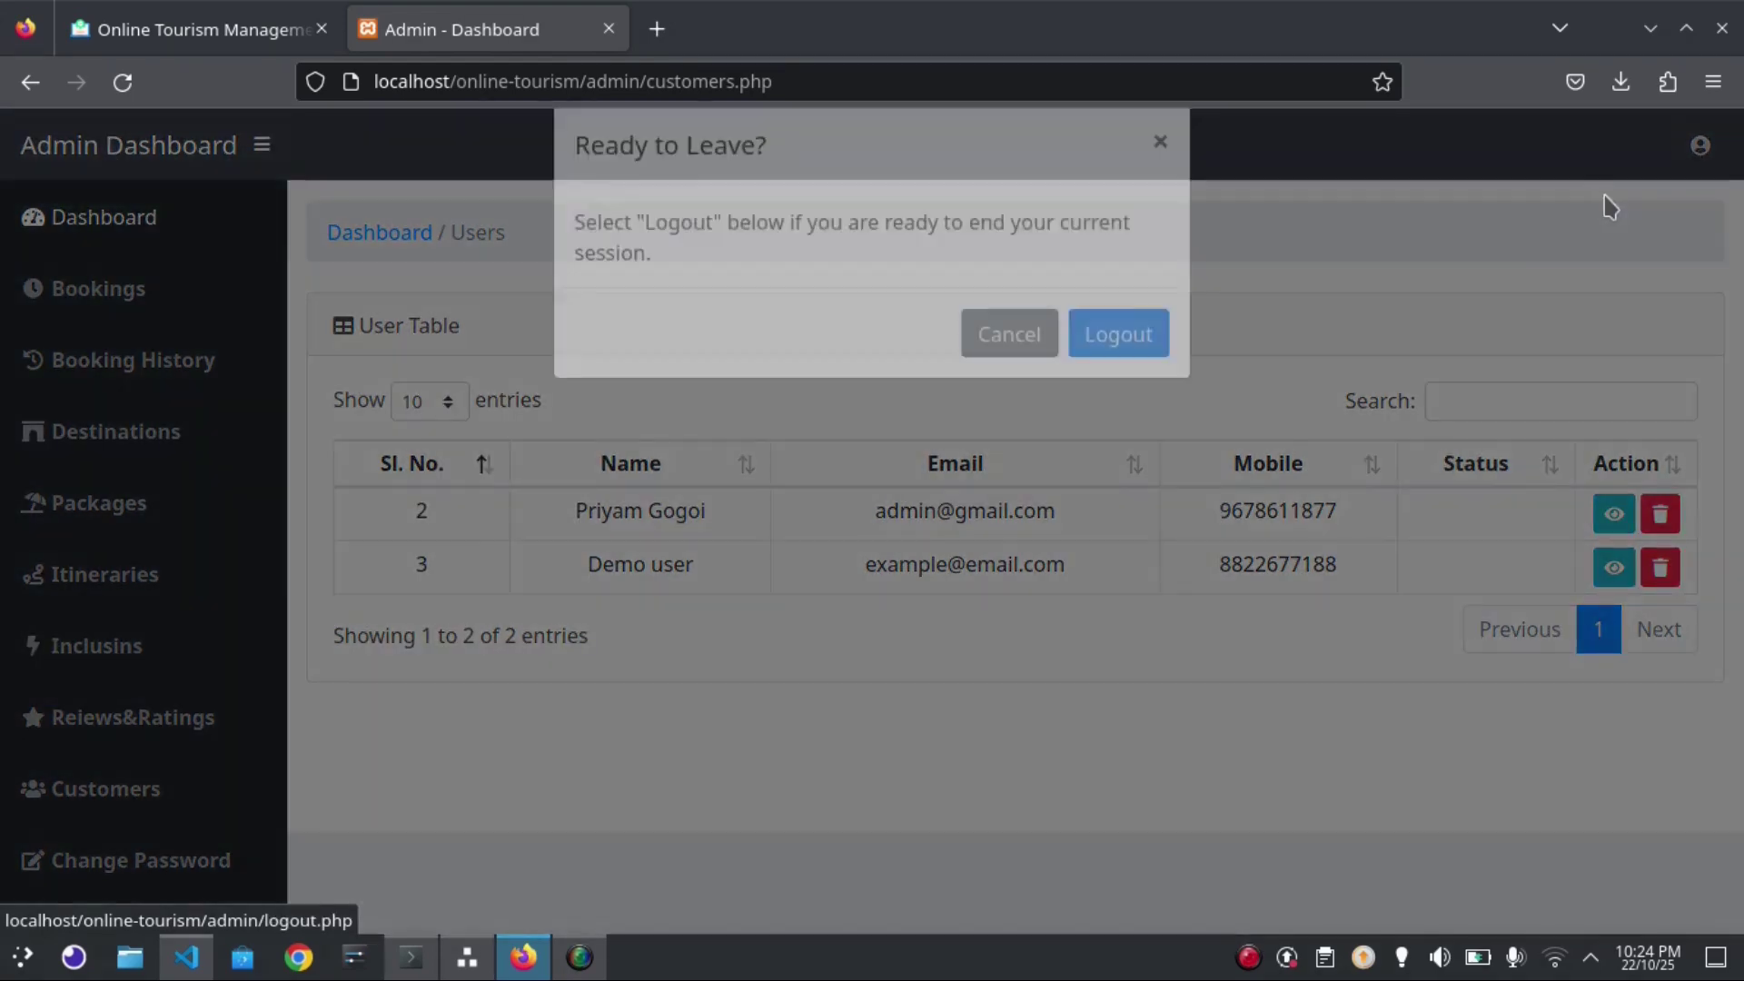
click(1131, 380)
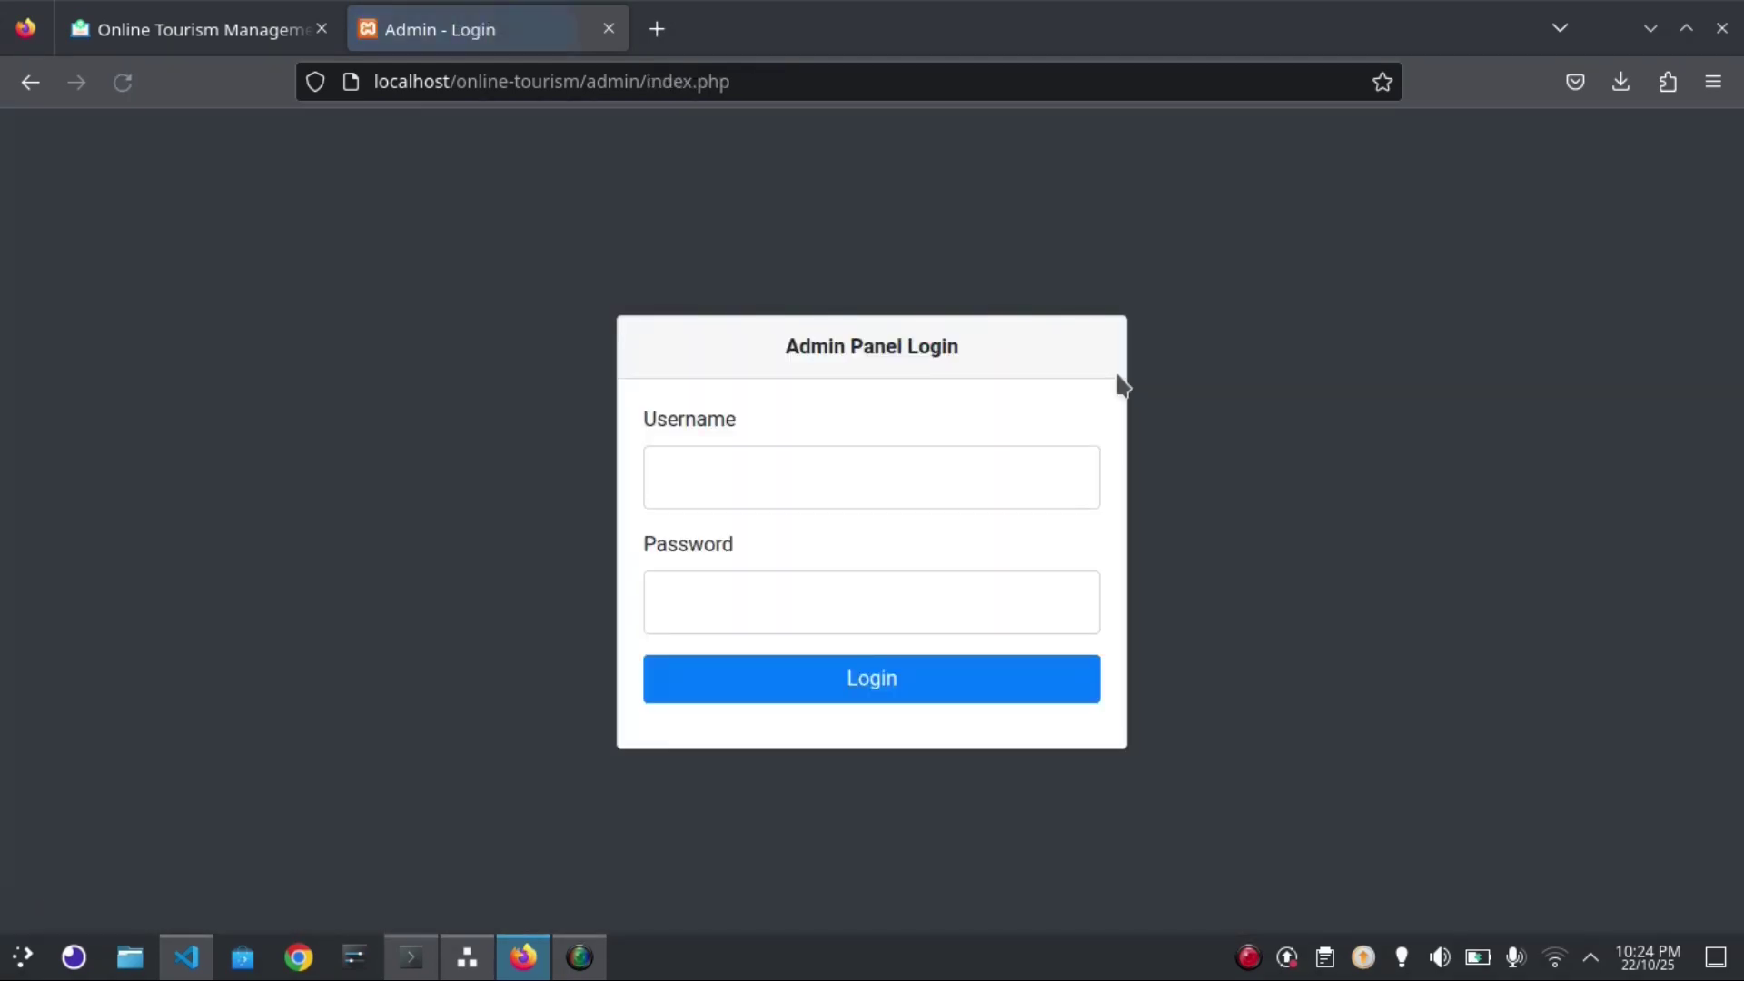